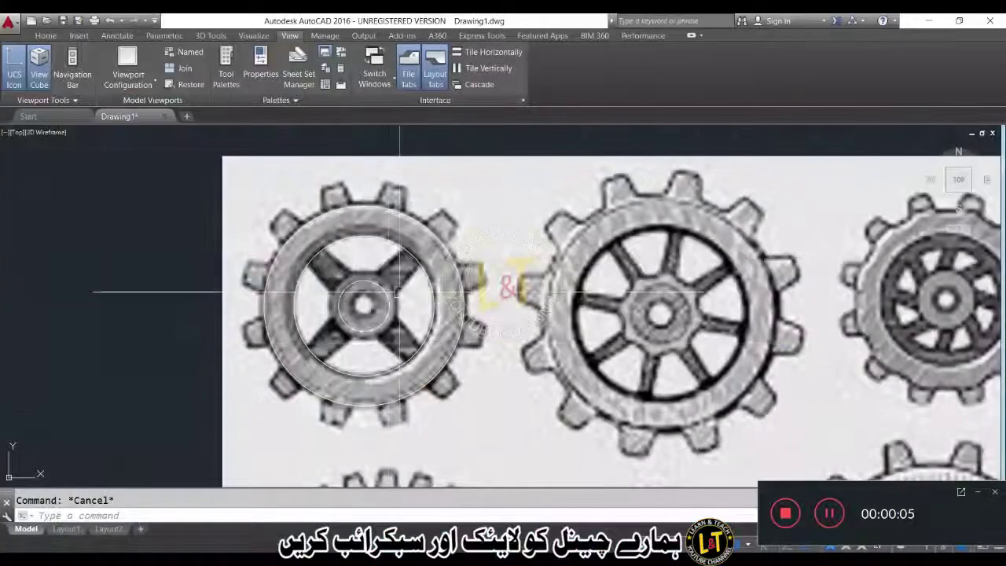
- Trace one side and the tip edge of the upper-right tooth on the first gear with two connected lines from the outer circle
scroll(388, 261, up, 2)
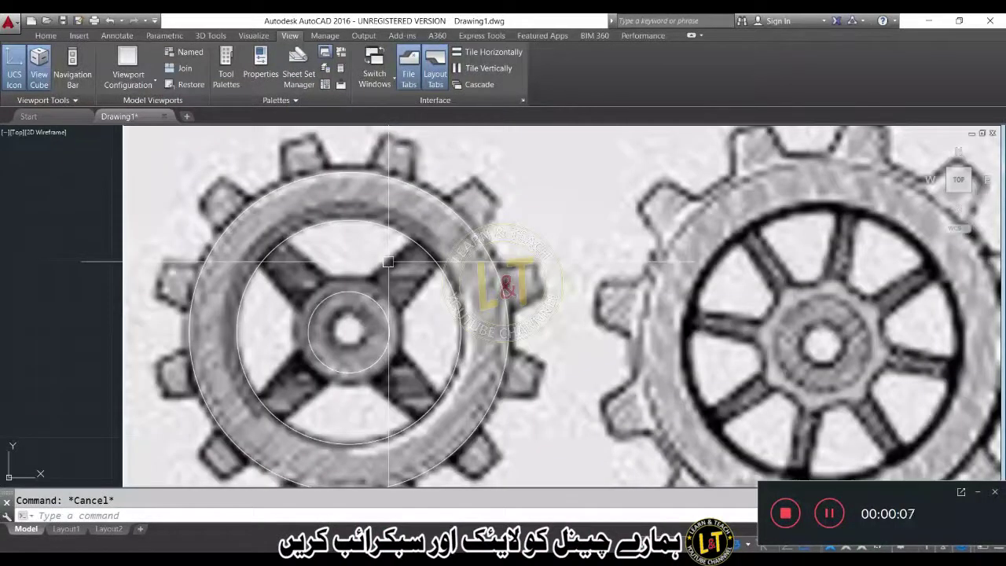
scroll(383, 271, down, 2)
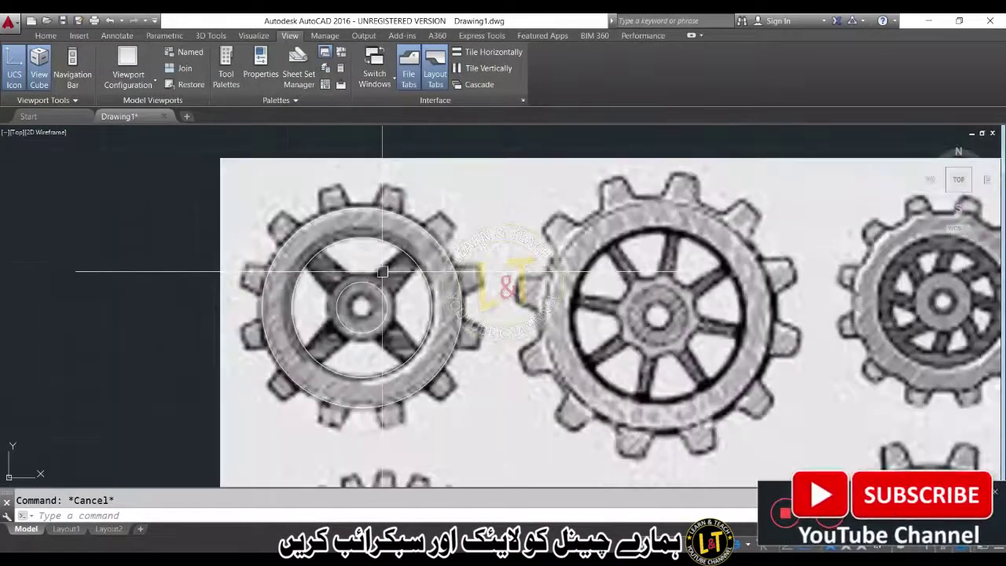
middle_drag(432, 305, 394, 294)
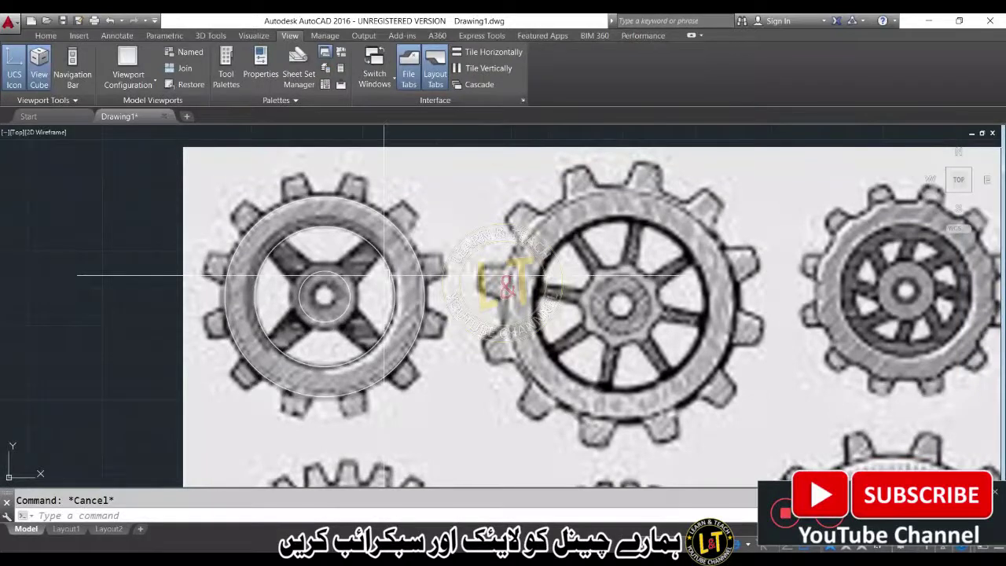
text(l)
key(Return)
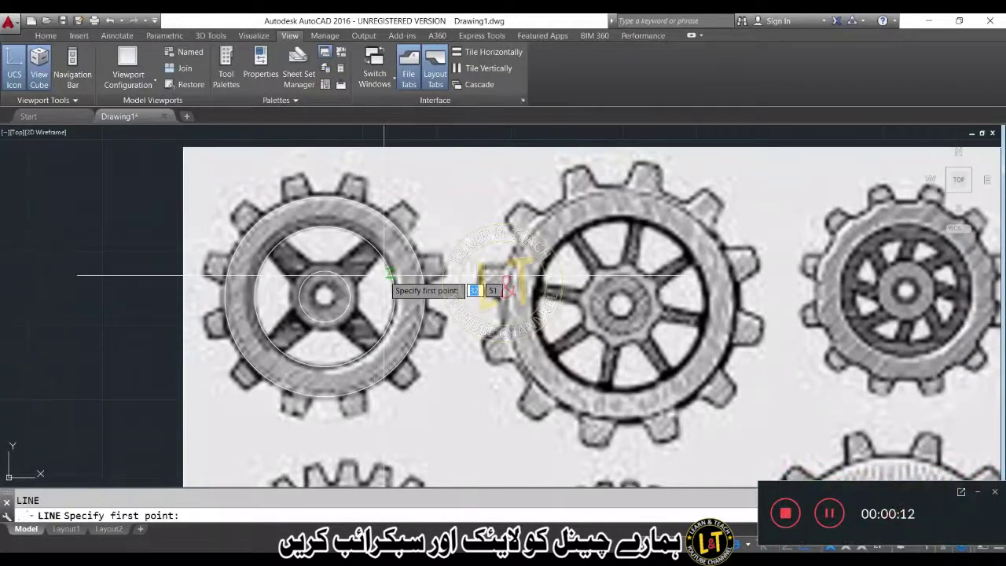
click(378, 214)
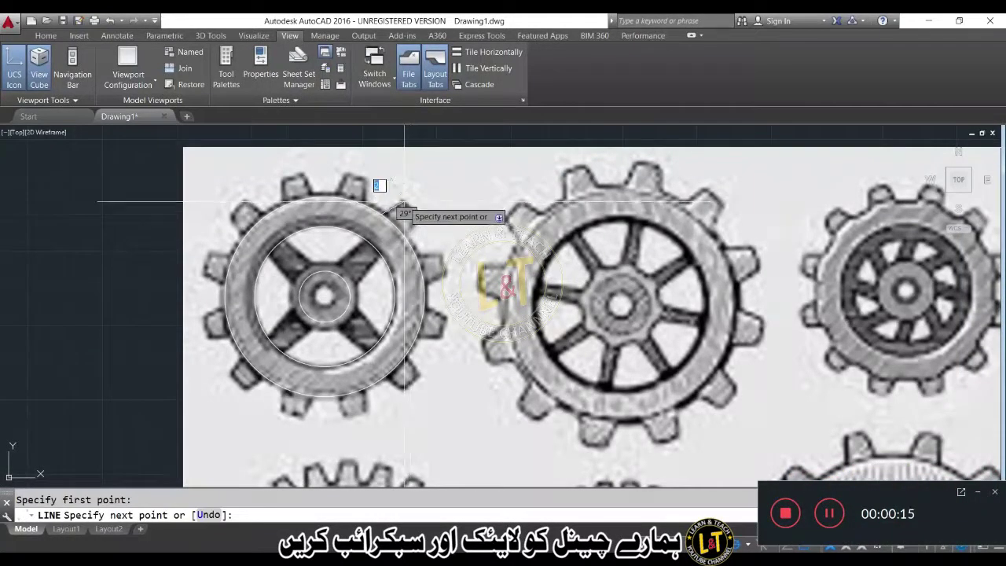
click(402, 201)
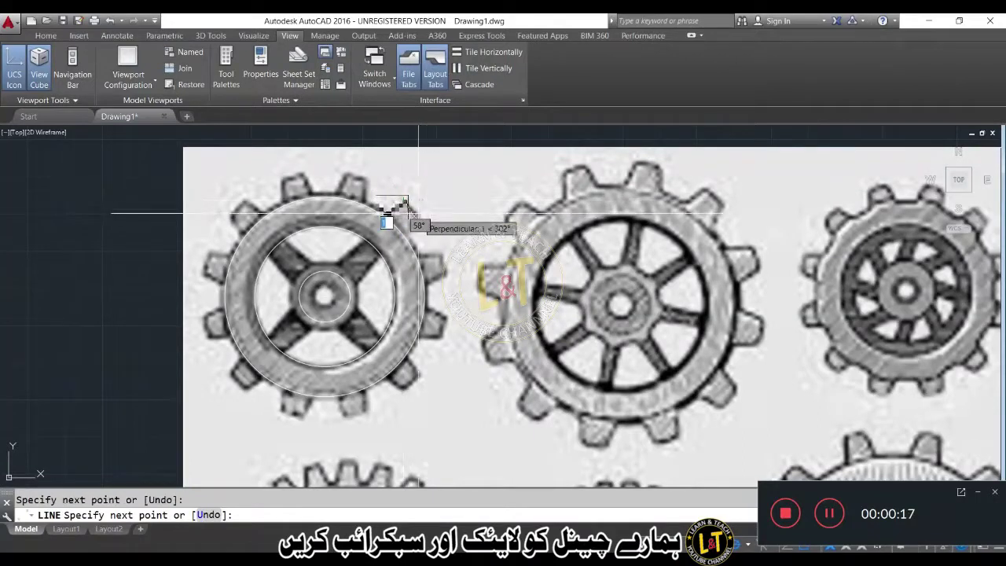
scroll(385, 217, up, 5)
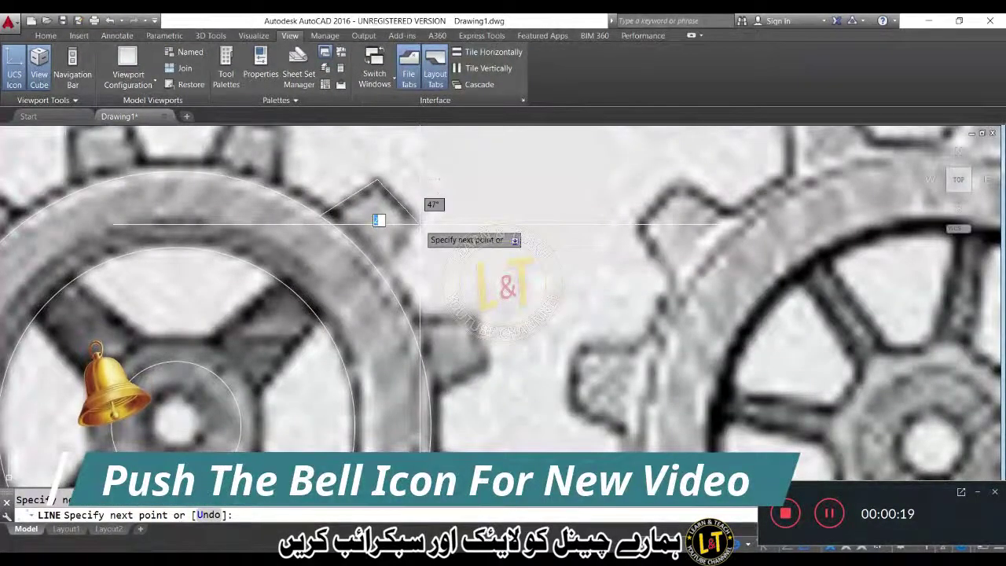
click(419, 220)
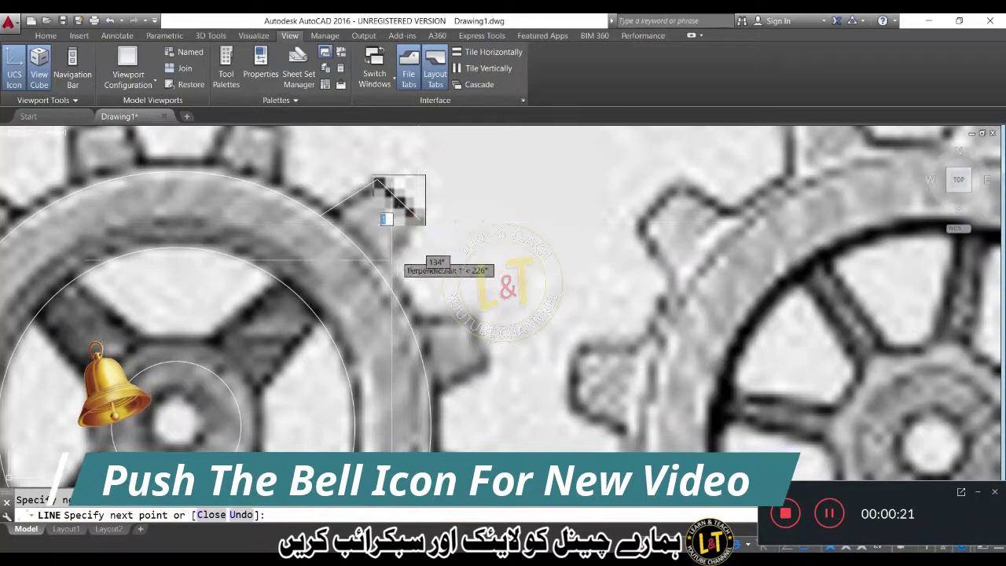
key(Return)
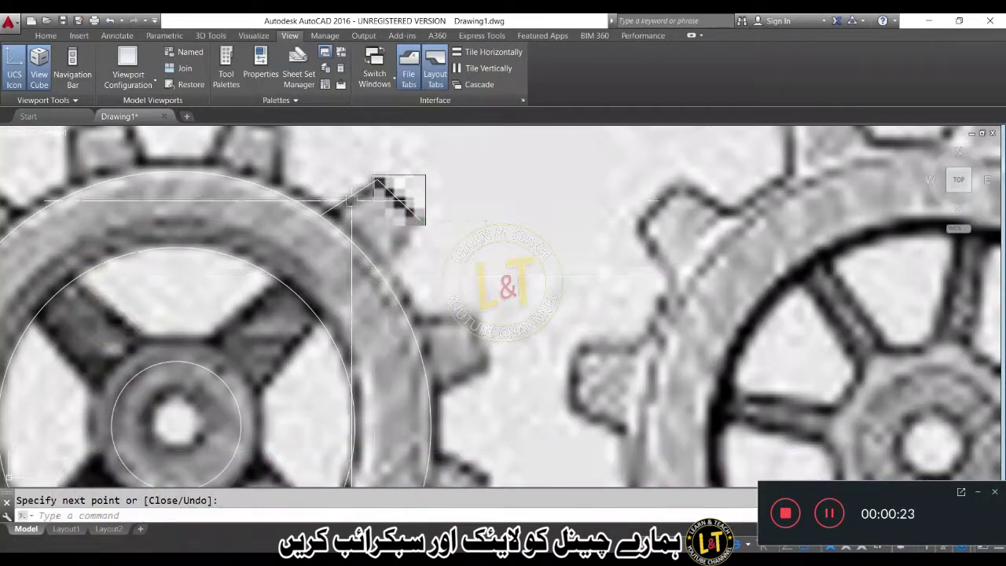
- Mirror the tooth's side line across an axis from the tip edge's midpoint toward the gear's center, keeping the source line
click(351, 194)
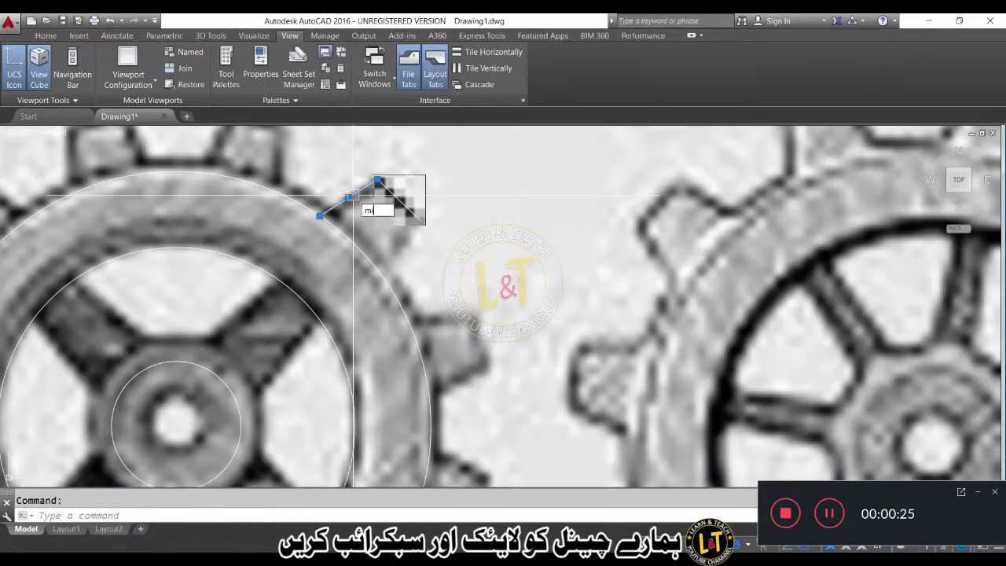
key(Return)
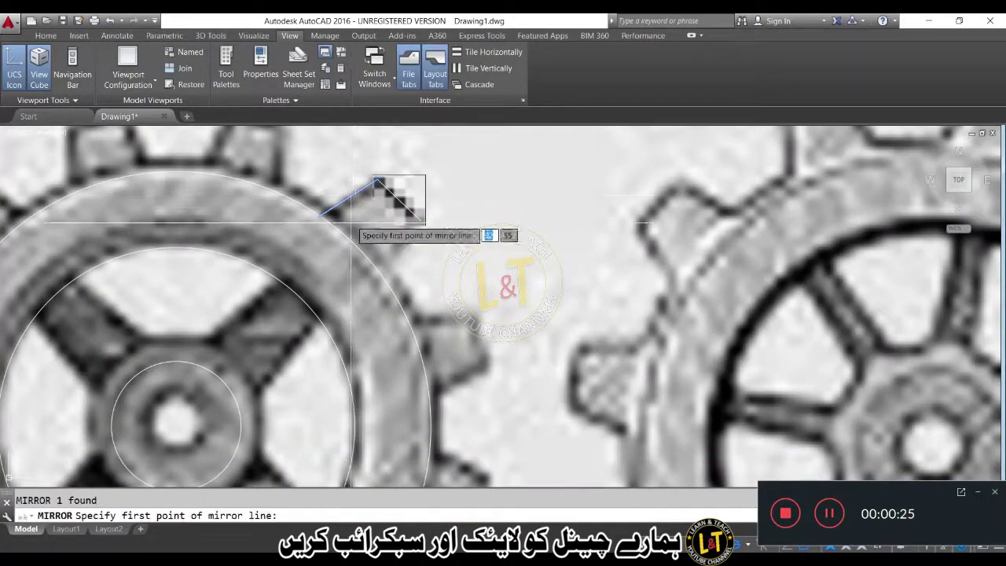
click(398, 202)
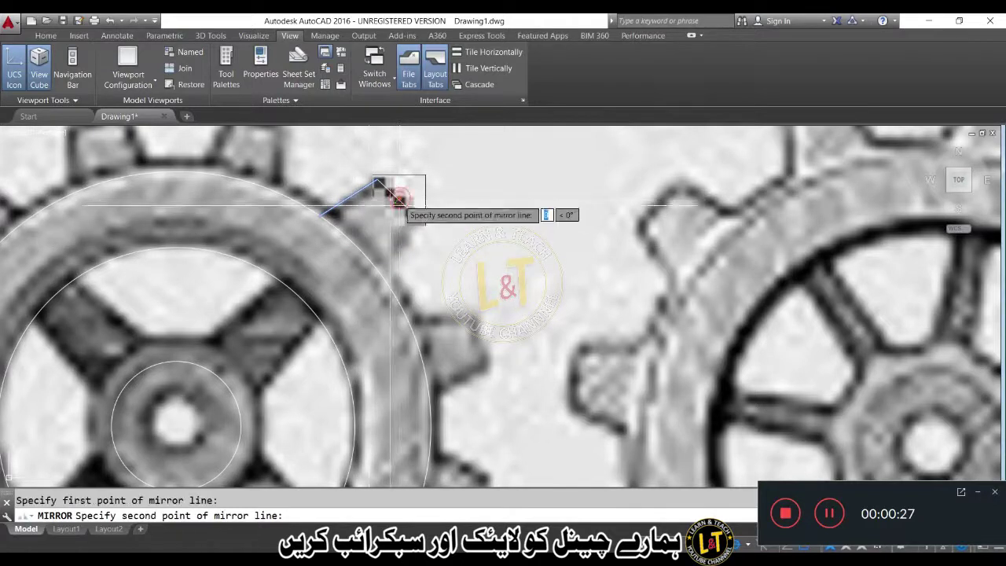
click(358, 242)
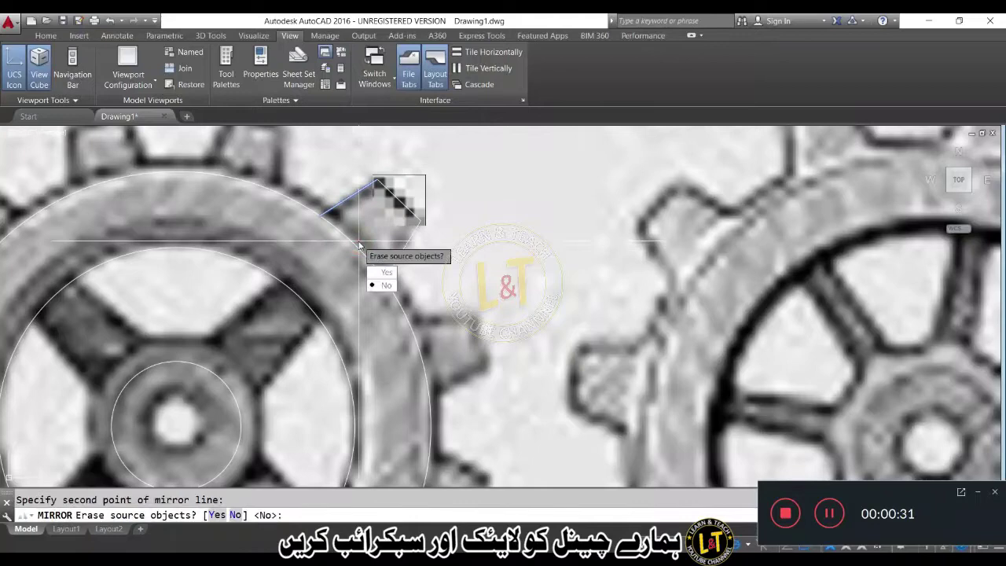
key(Return)
- Delete the tip line of the traced tooth
scroll(357, 222, down, 2)
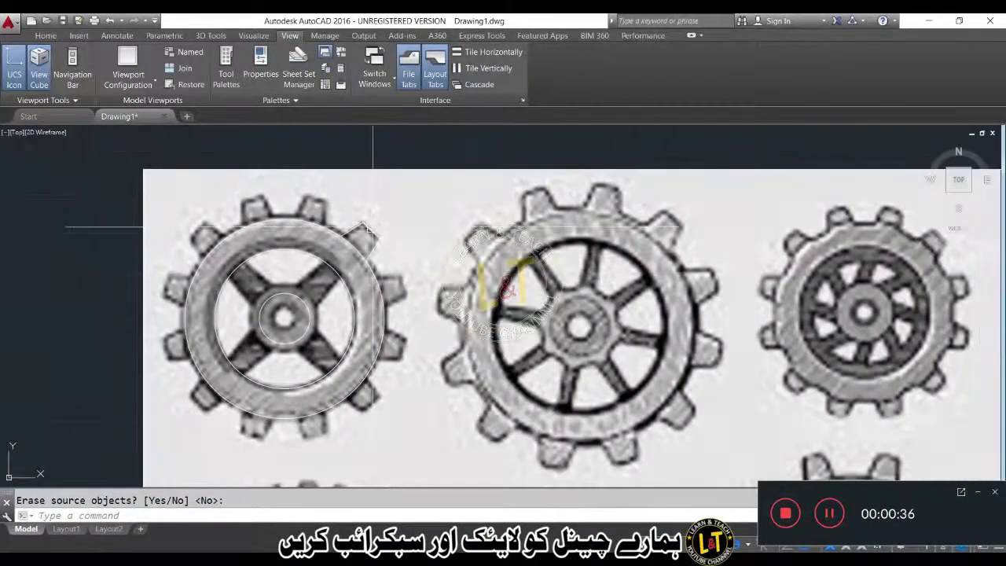
key(Return)
click(370, 230)
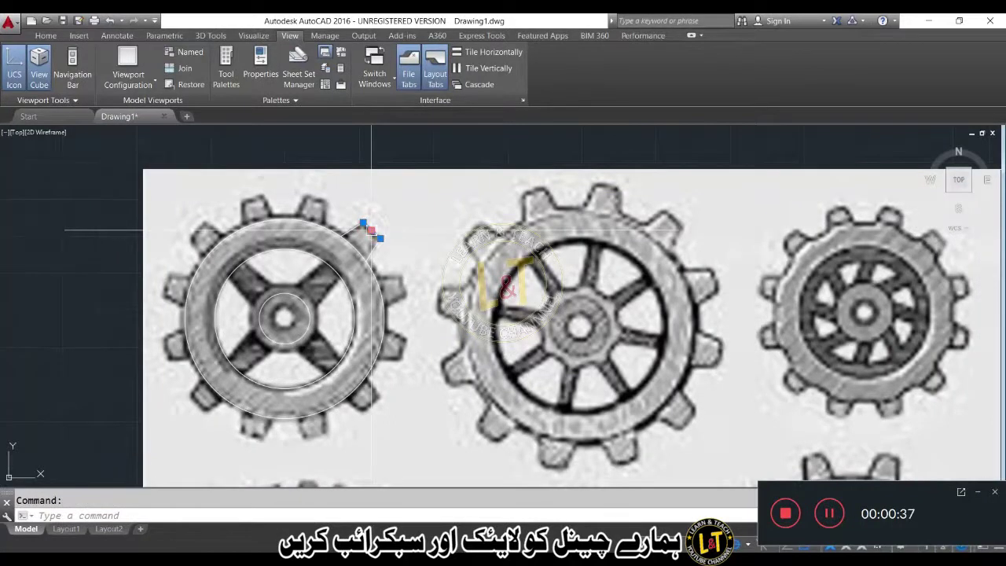
key(Delete)
- Draw a new tip line joining the outer ends of the tooth's two side lines
scroll(372, 231, up, 5)
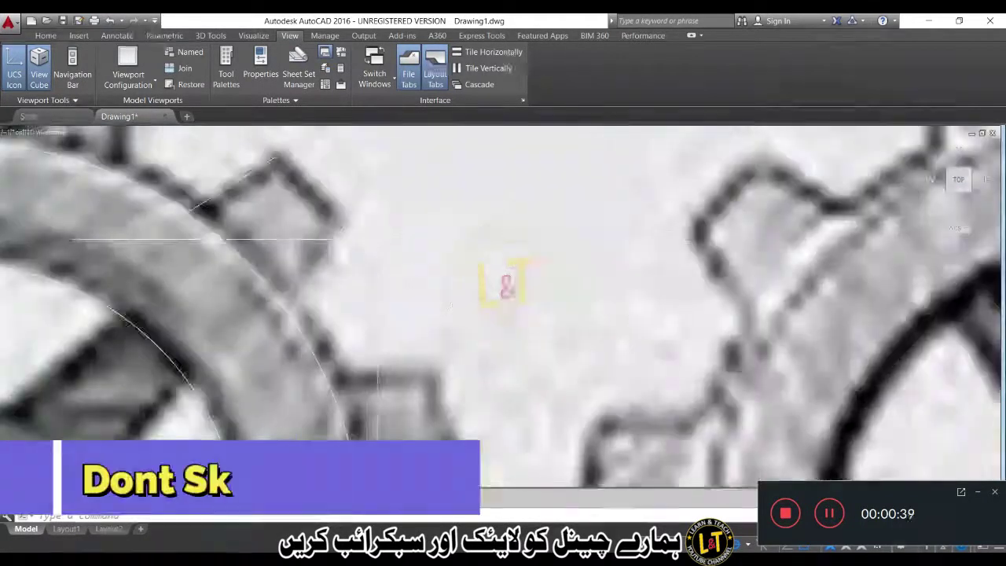
key(Return)
click(277, 156)
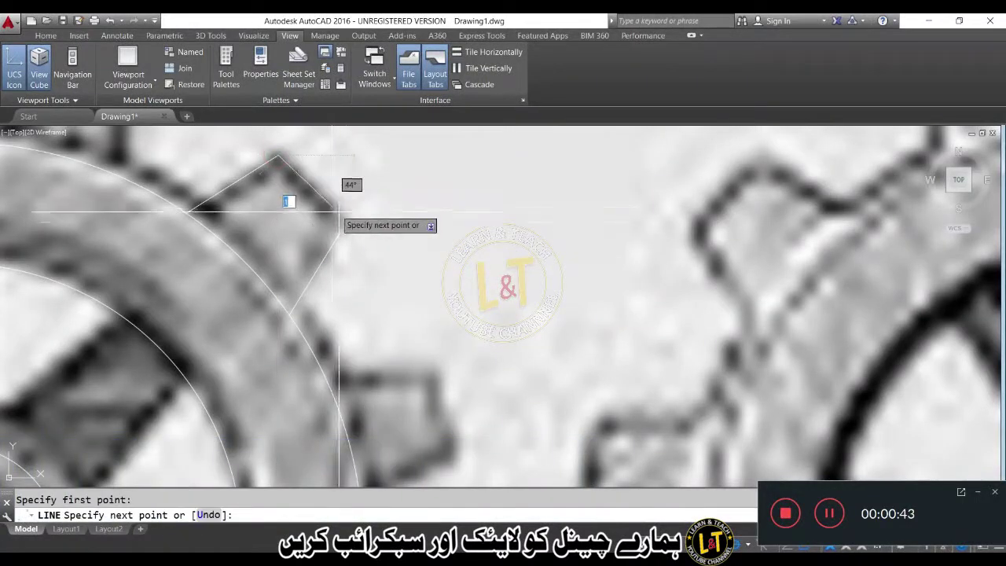
click(341, 222)
key(Return)
scroll(340, 221, down, 5)
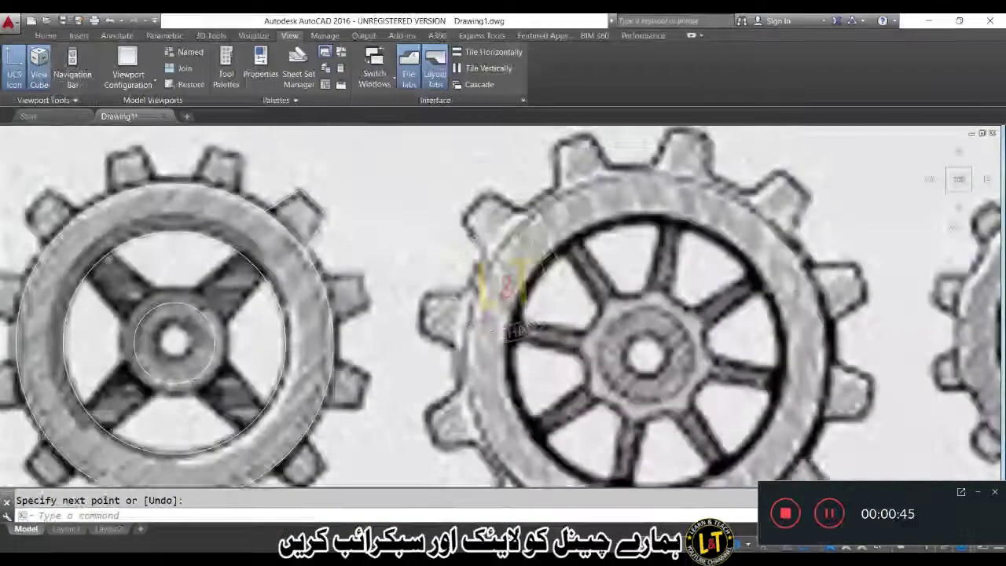
- Create a polar array of the tooth's three lines around the center of the gear's circles
scroll(345, 226, down, 3)
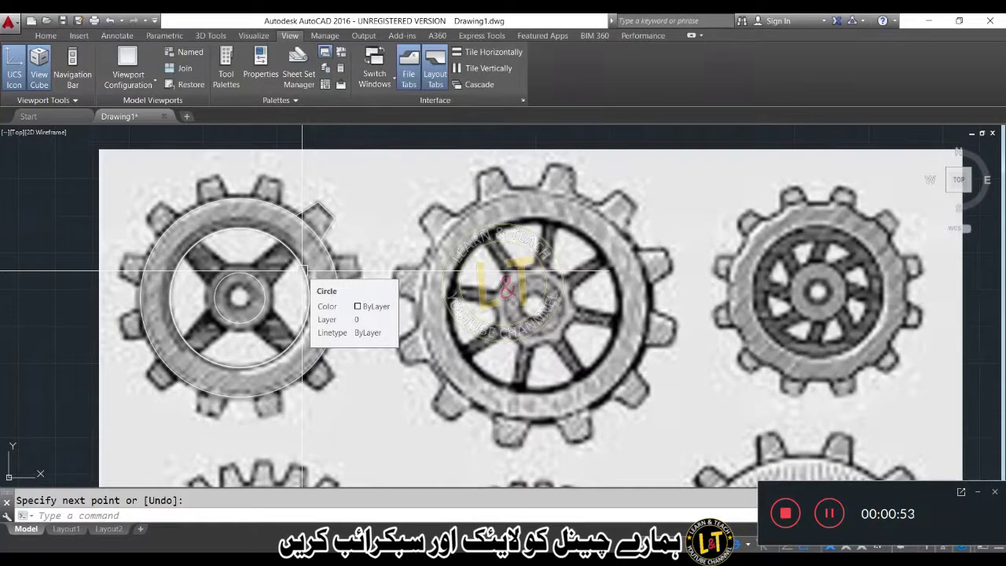
key(Escape)
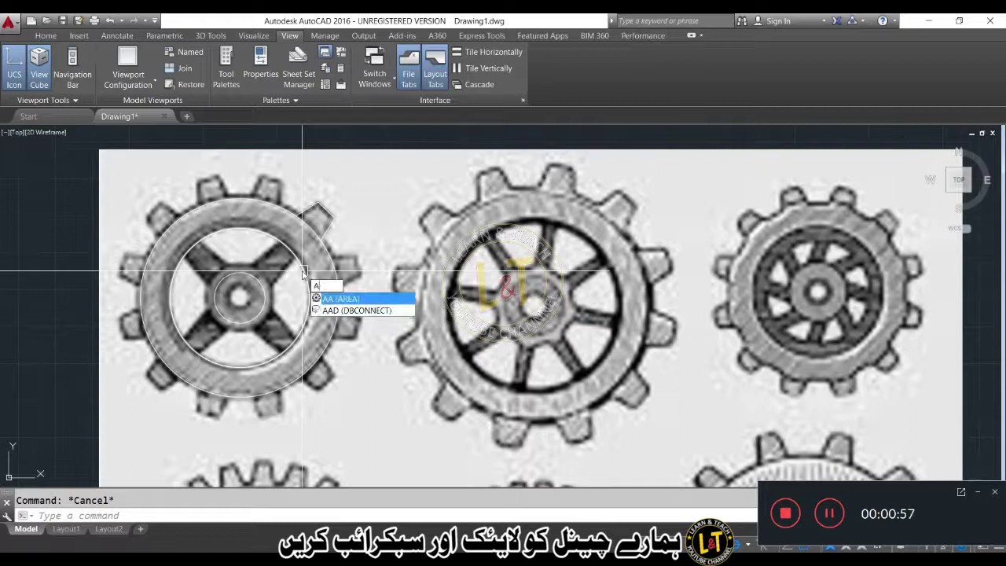
text(r)
key(Return)
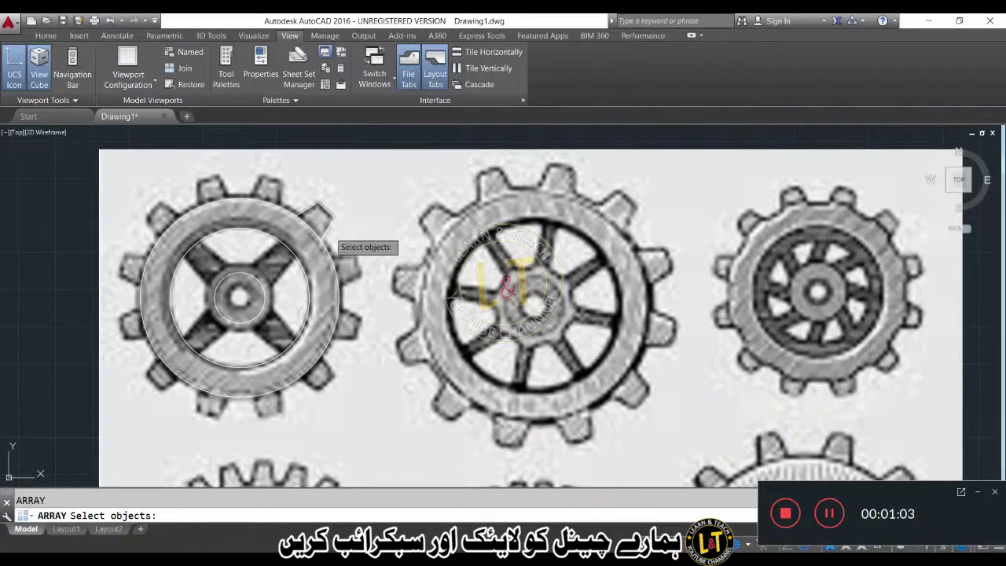
click(330, 214)
click(307, 210)
key(Return)
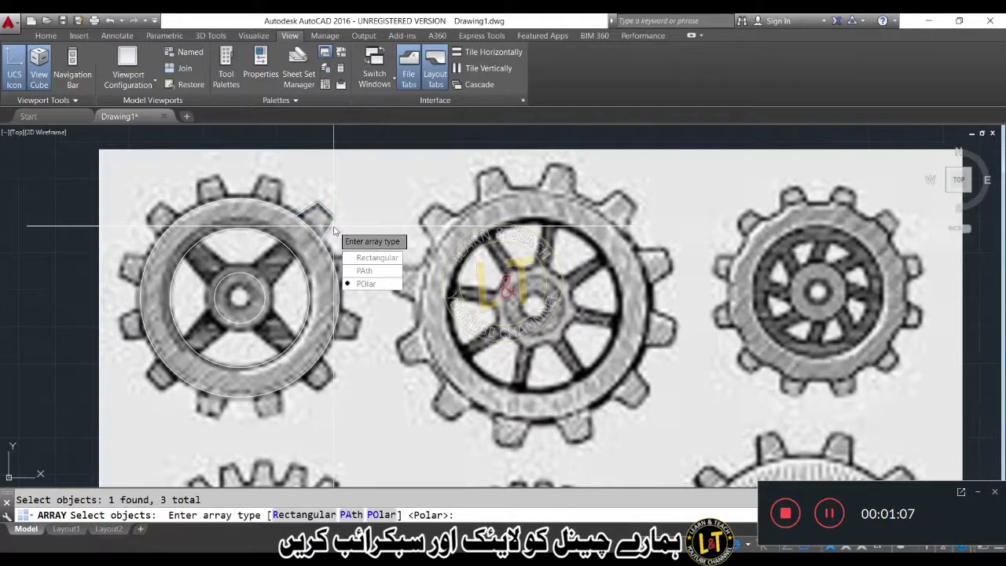
click(366, 284)
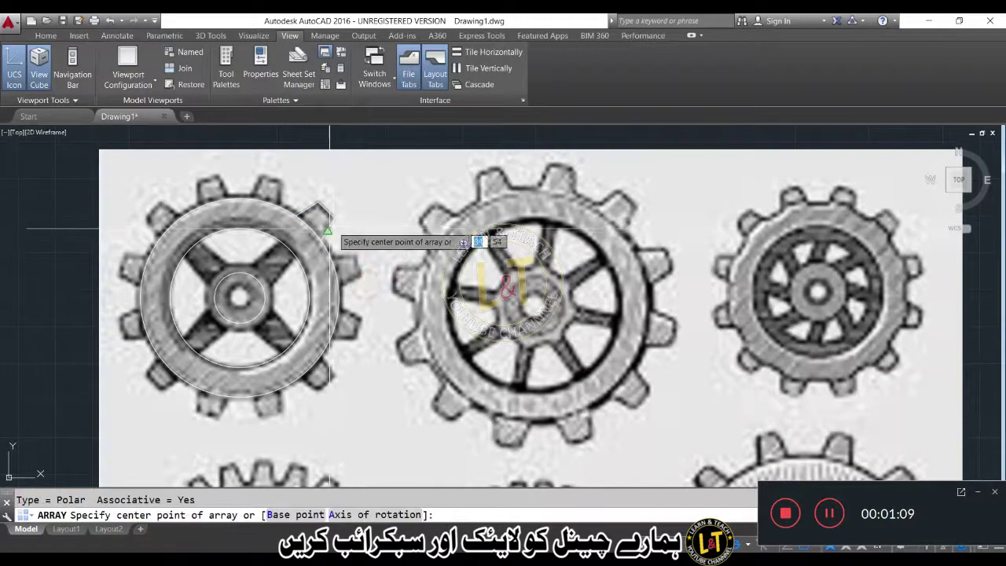
click(239, 297)
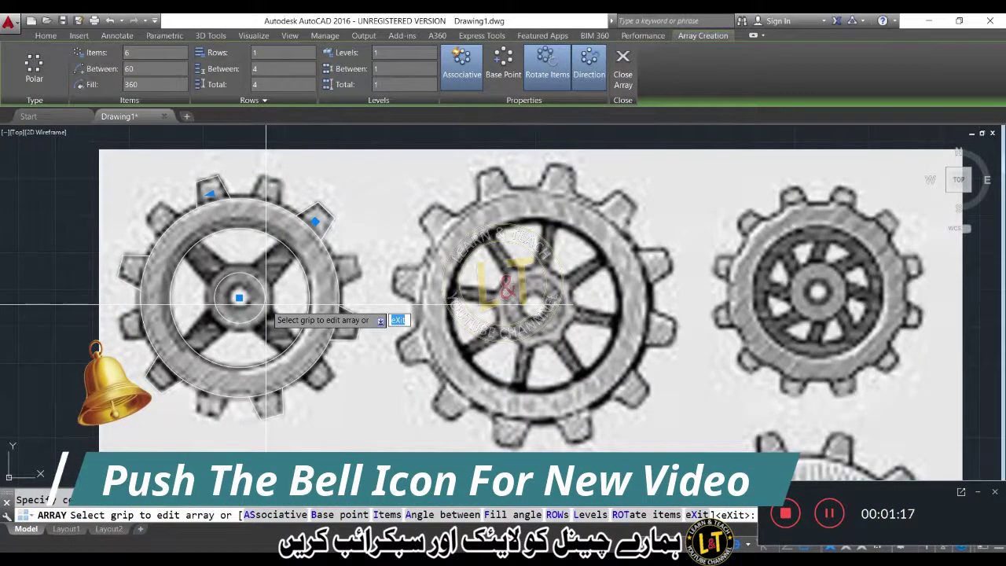
- Set the tooth array to 12 items and finish it
text(i)
key(Return)
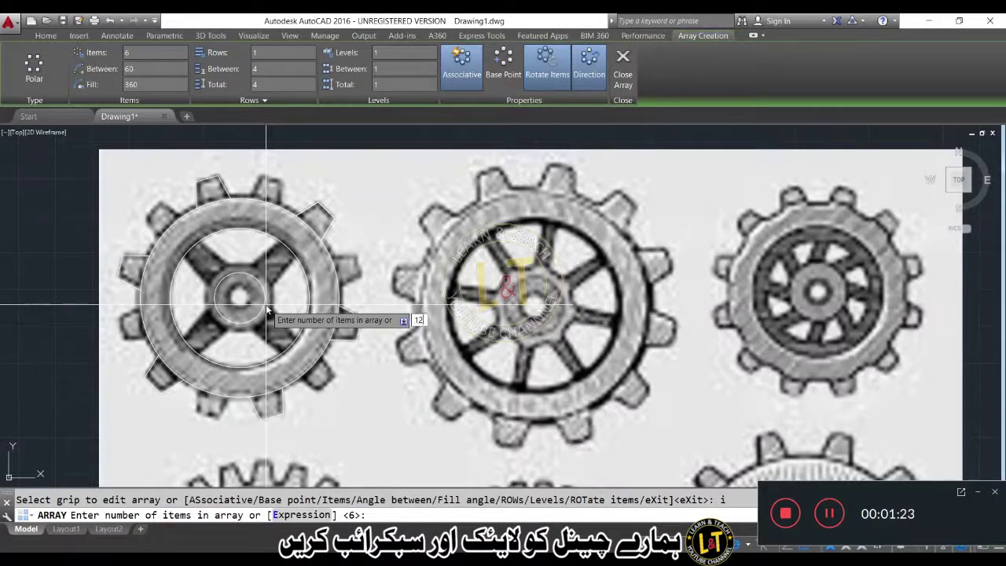
text(12)
key(Return)
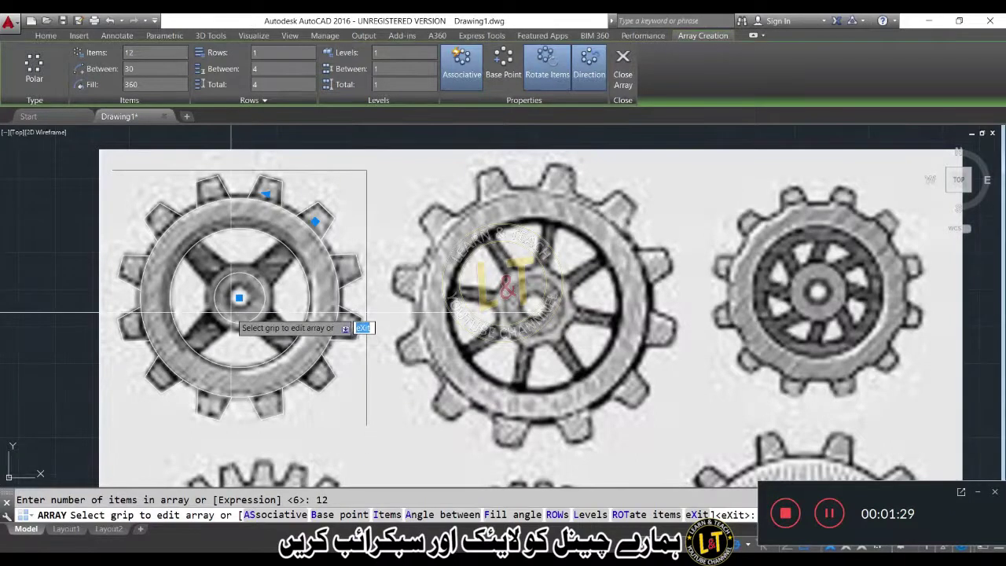
key(Return)
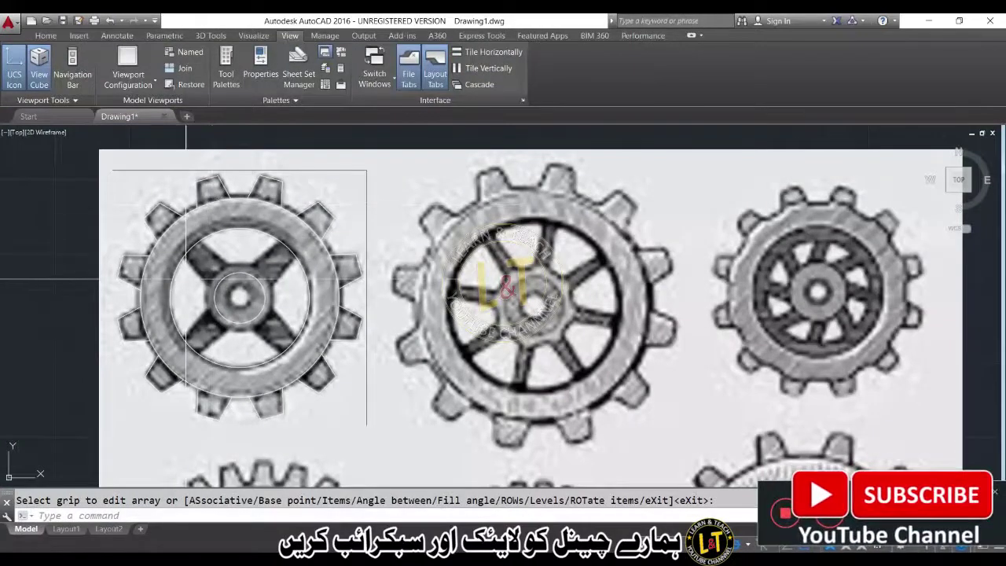
- Try moving the whole traced gear off the reference image to its left, and undo the move
click(108, 157)
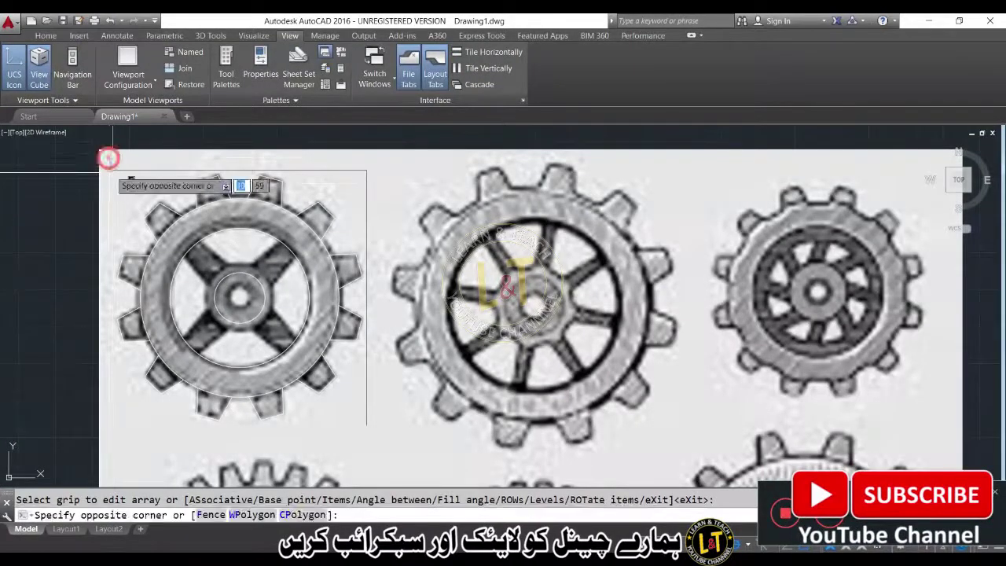
click(374, 433)
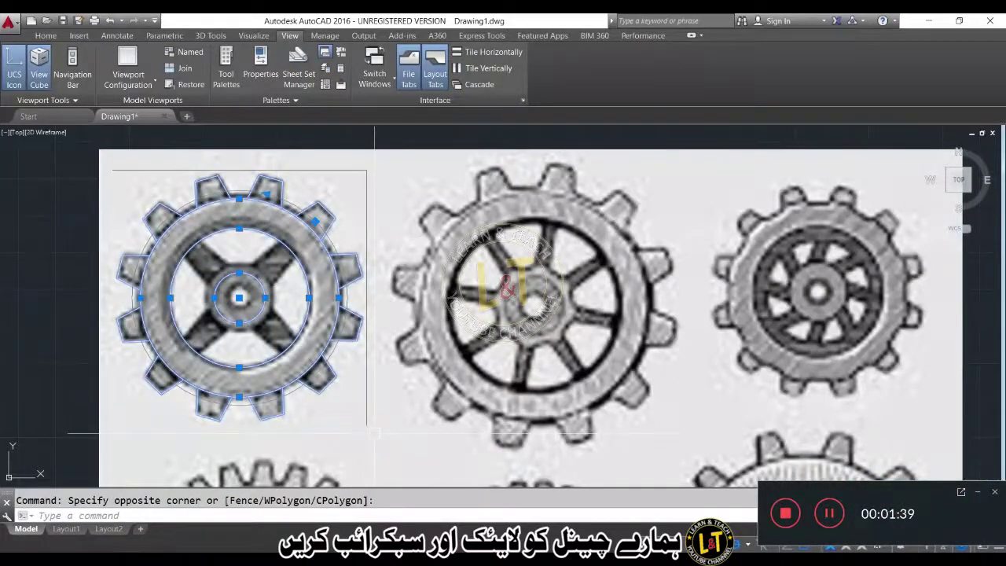
text(m)
key(Return)
click(324, 393)
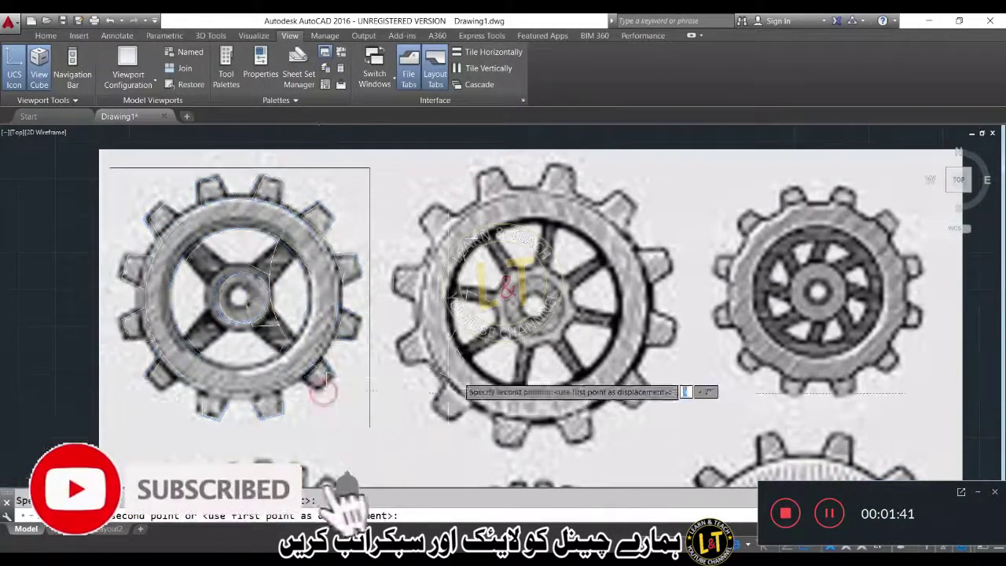
scroll(448, 389, down, 5)
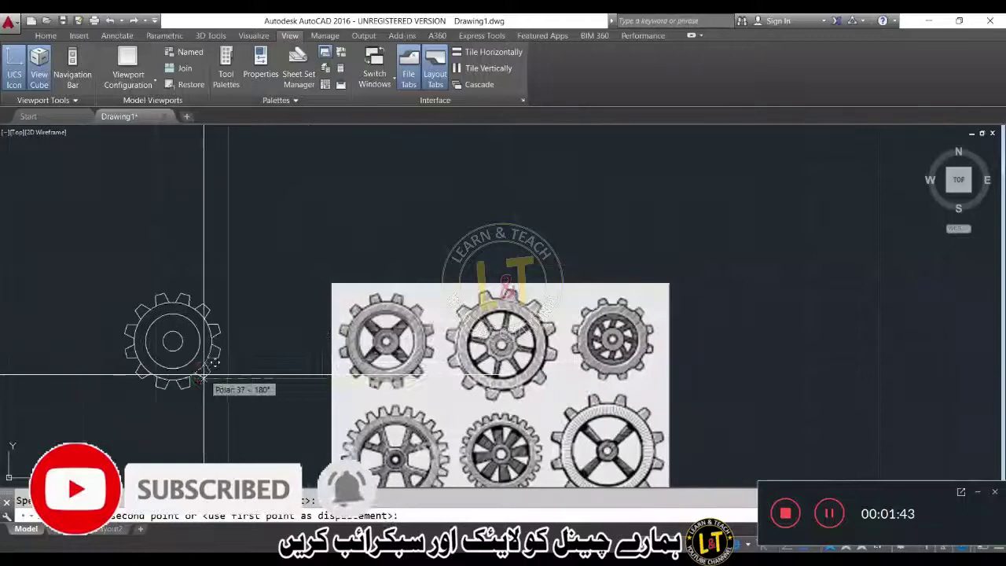
click(203, 374)
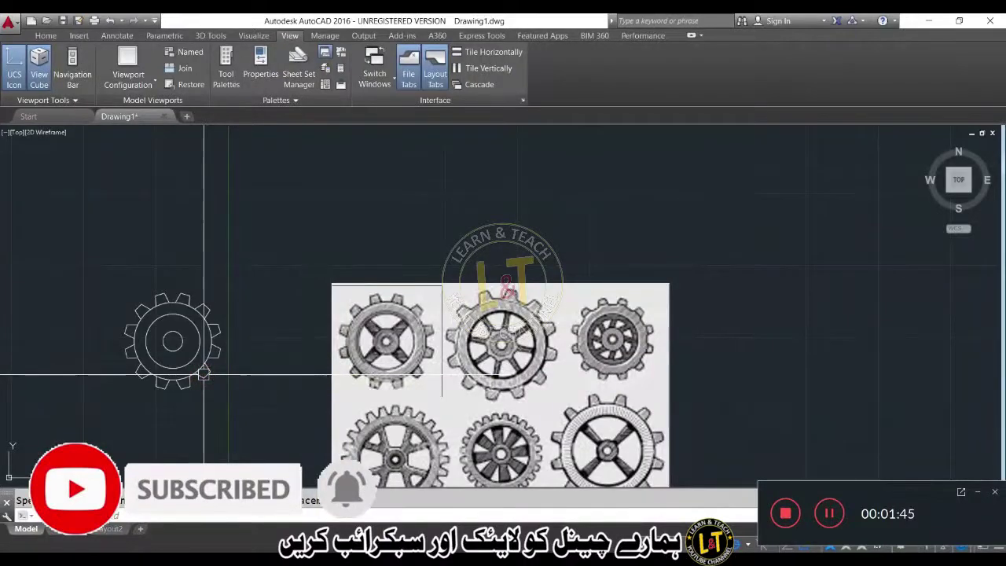
key(ctrl+z)
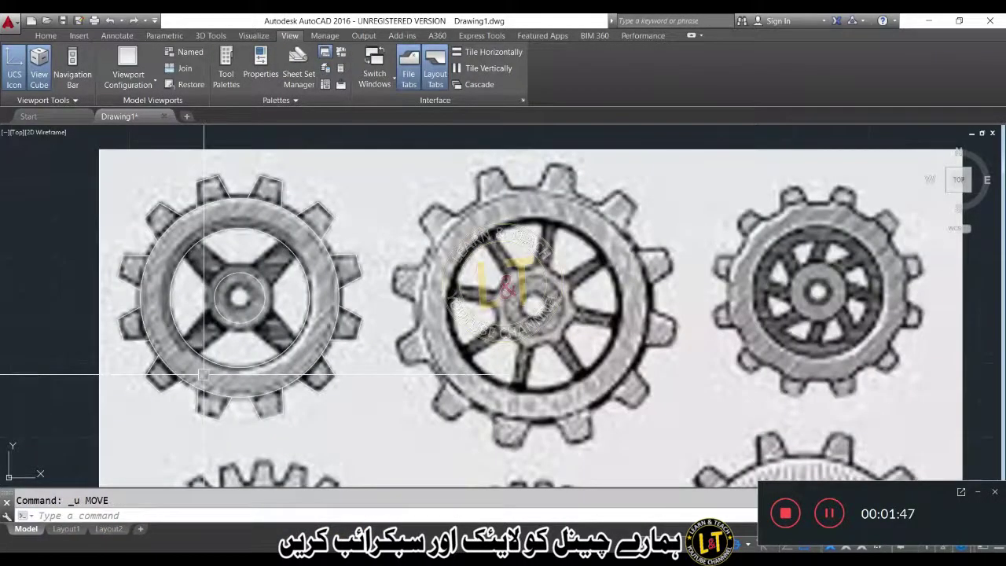
- Draw a line along the middle of the first gear's upper-right spoke, from the hub circle to the inner rim circle
scroll(264, 327, up, 2)
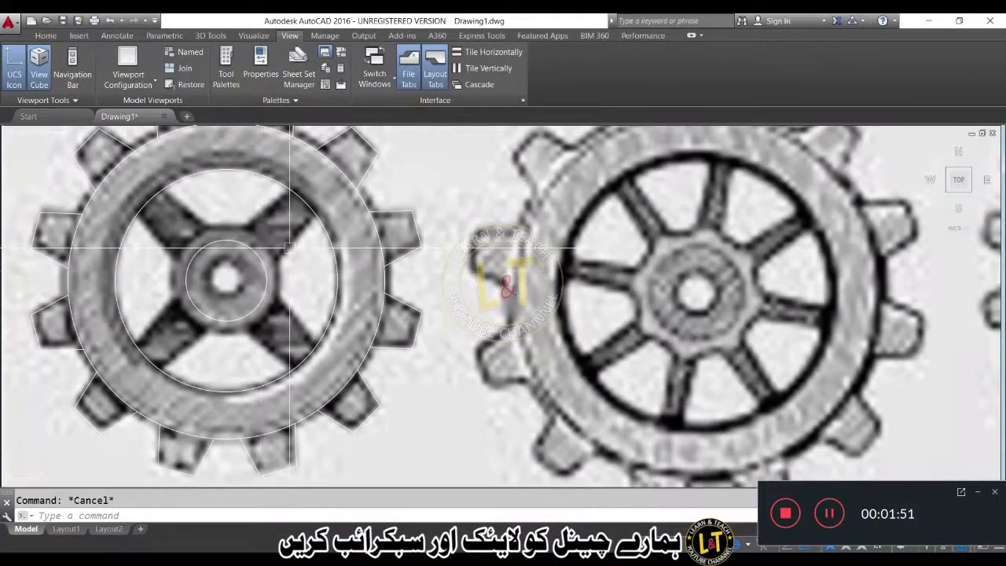
key(l)
key(Return)
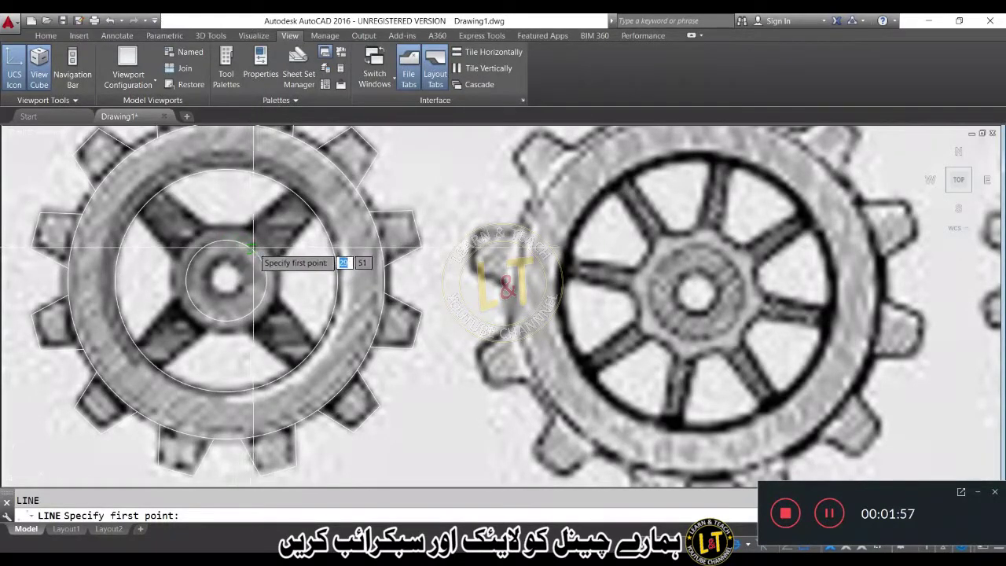
click(252, 248)
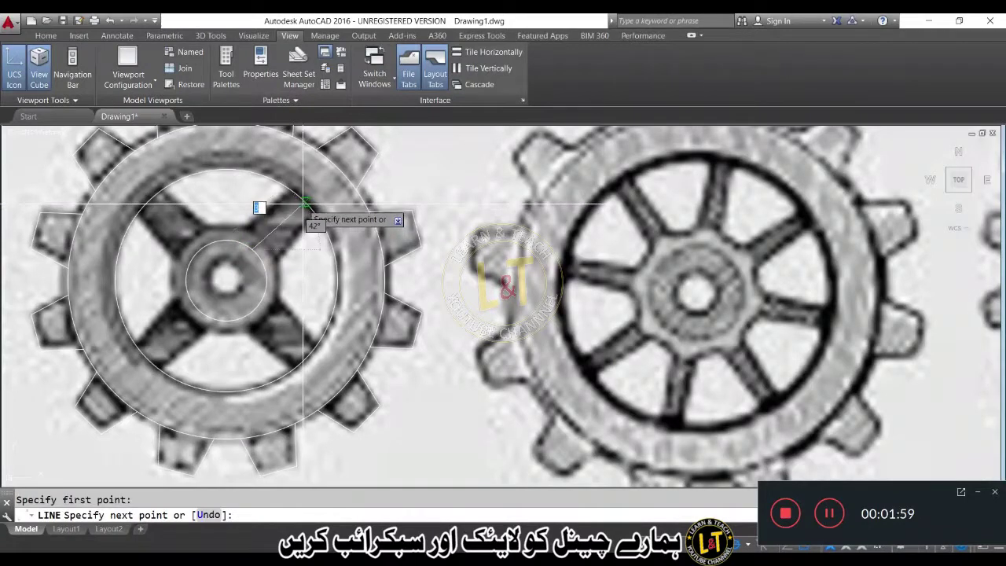
click(307, 202)
key(Return)
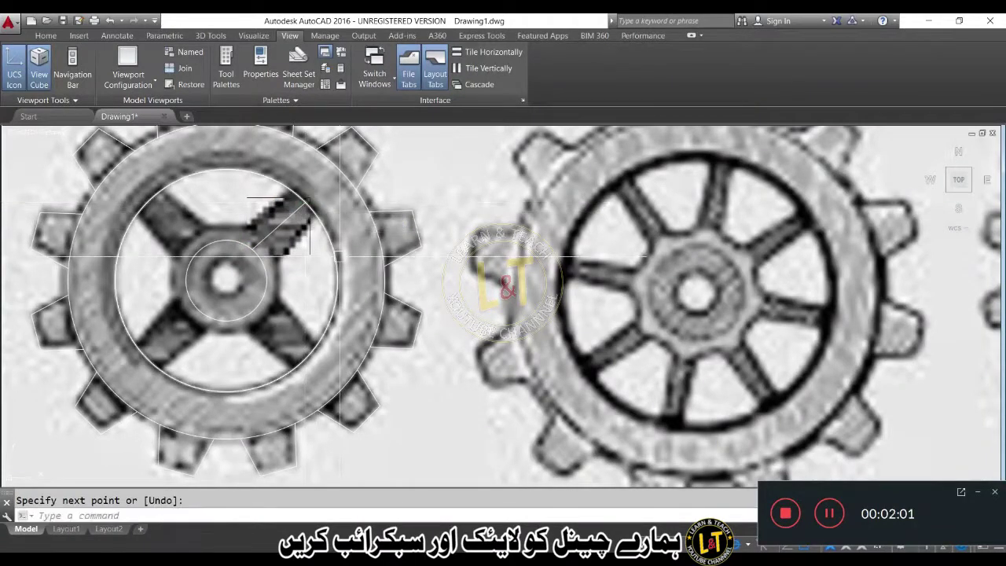
- Offset the spoke's center line by 3 to both sides to form the spoke's two edges
key(Escape)
text(o)
key(Return)
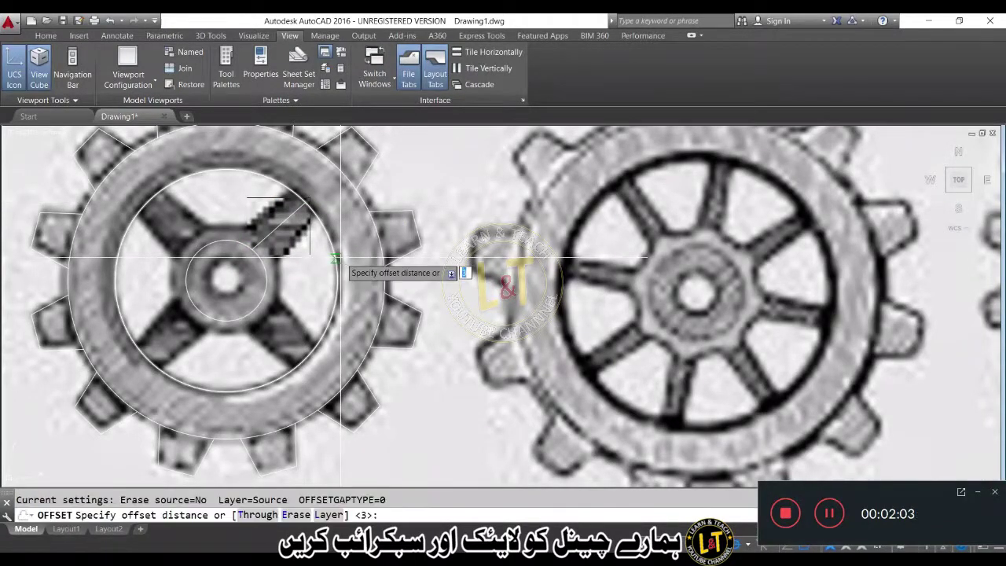
key(Return)
click(298, 238)
click(282, 220)
click(267, 214)
key(Escape)
scroll(255, 231, up, 3)
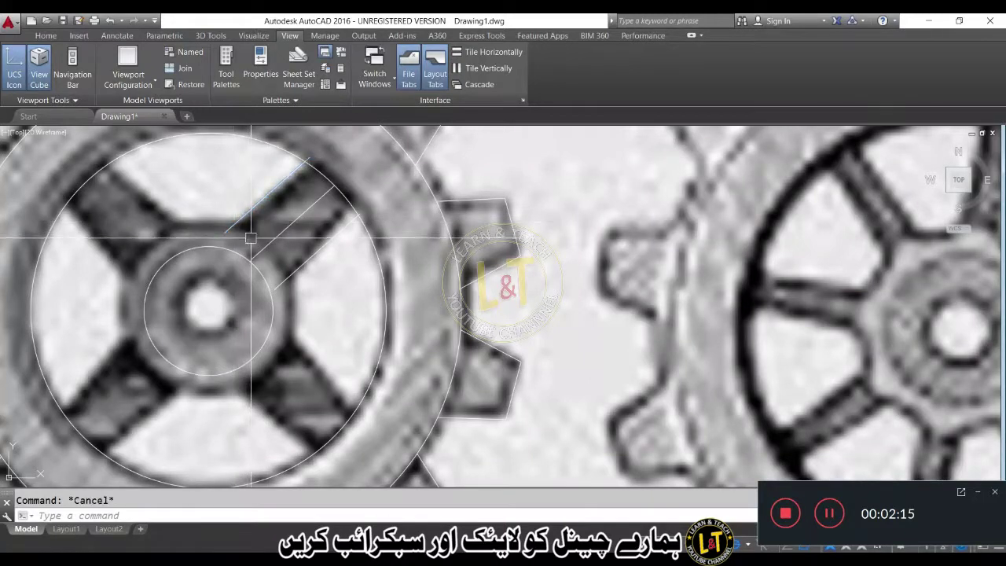
- Extend the inner ends of the two offset spoke lines to the hub circle
text(ex)
key(Return)
key(Return)
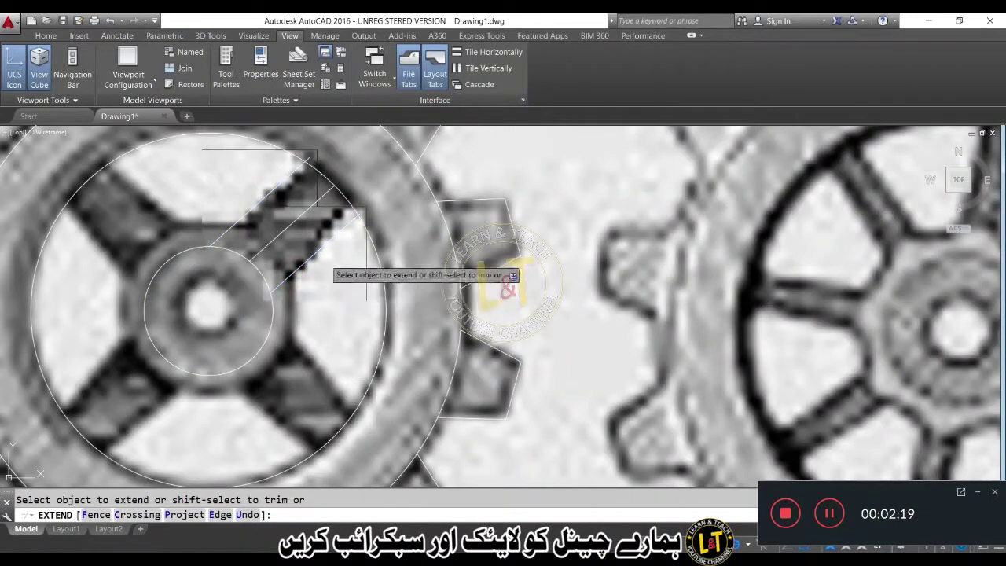
key(Escape)
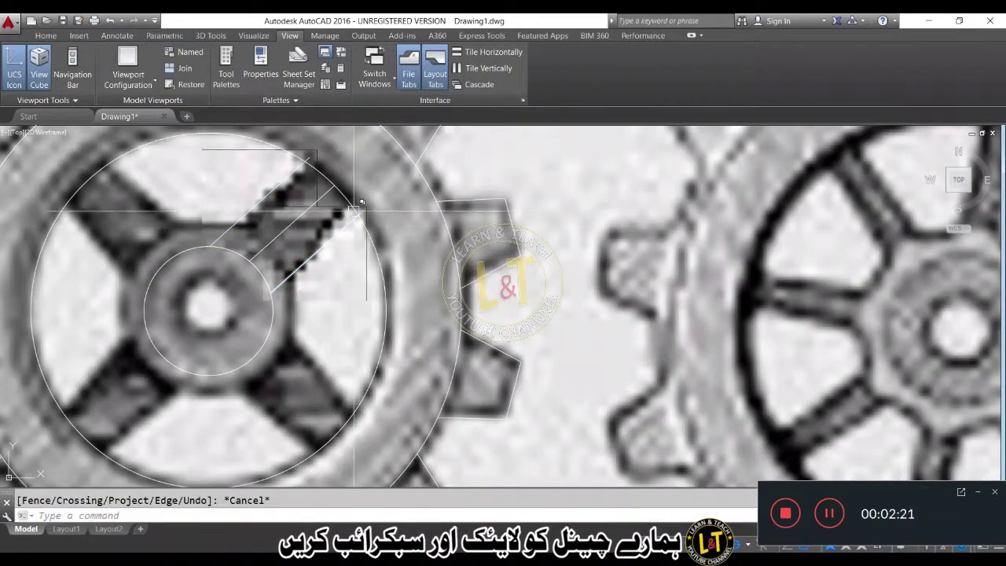
- Stretch the outer end of the spoke's lower edge line onto the inner rim circle at the spoke's corner
scroll(360, 203, up, 4)
scroll(339, 228, down, 2)
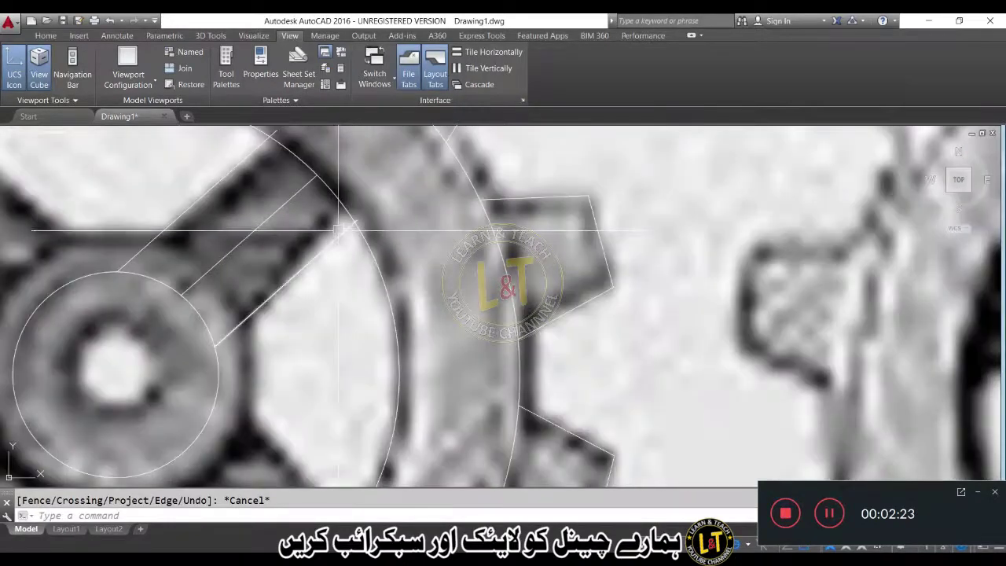
click(346, 229)
click(356, 221)
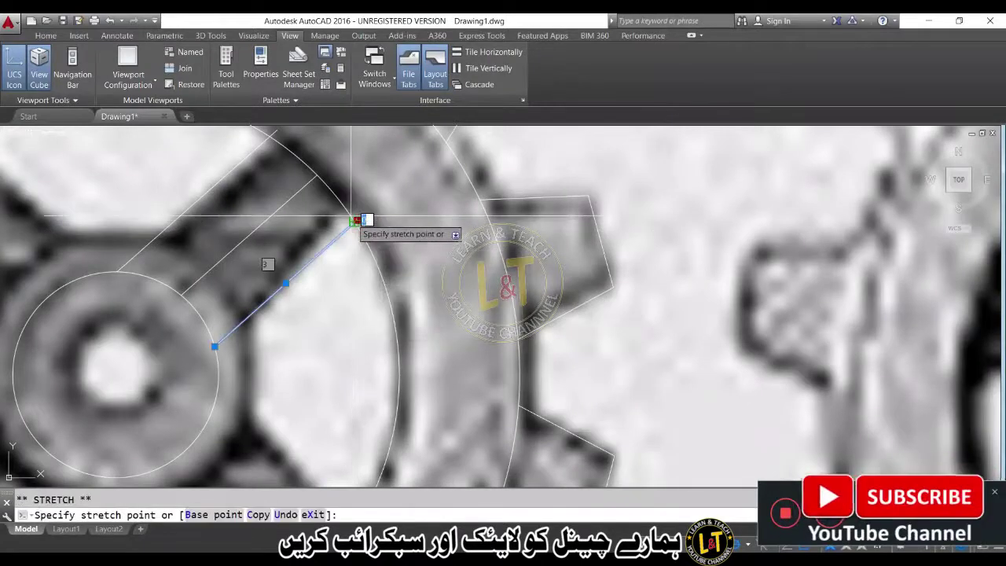
click(347, 211)
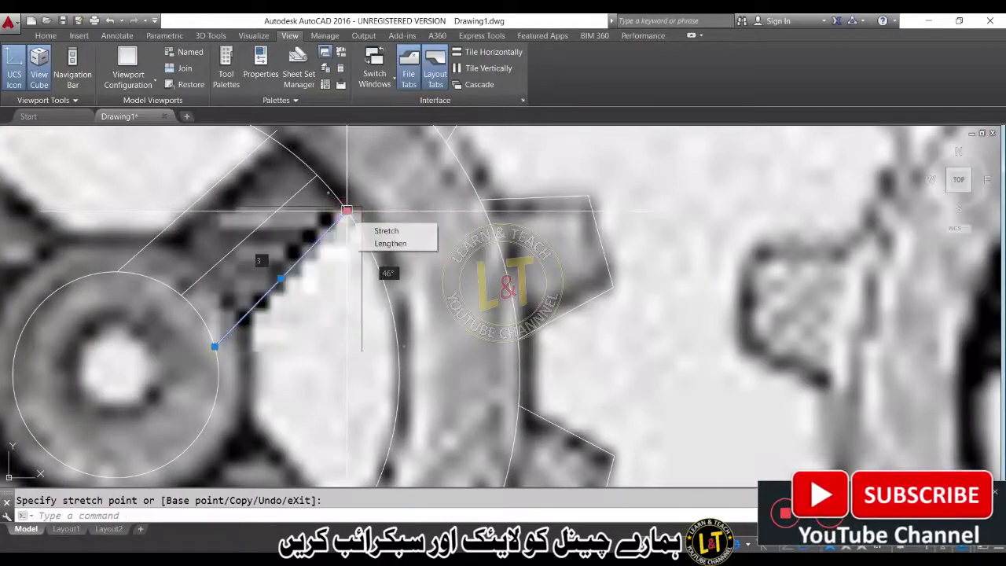
- Try stretching the outer end of the spoke's upper edge line onto the inner rim circle, and undo the stretch
click(276, 130)
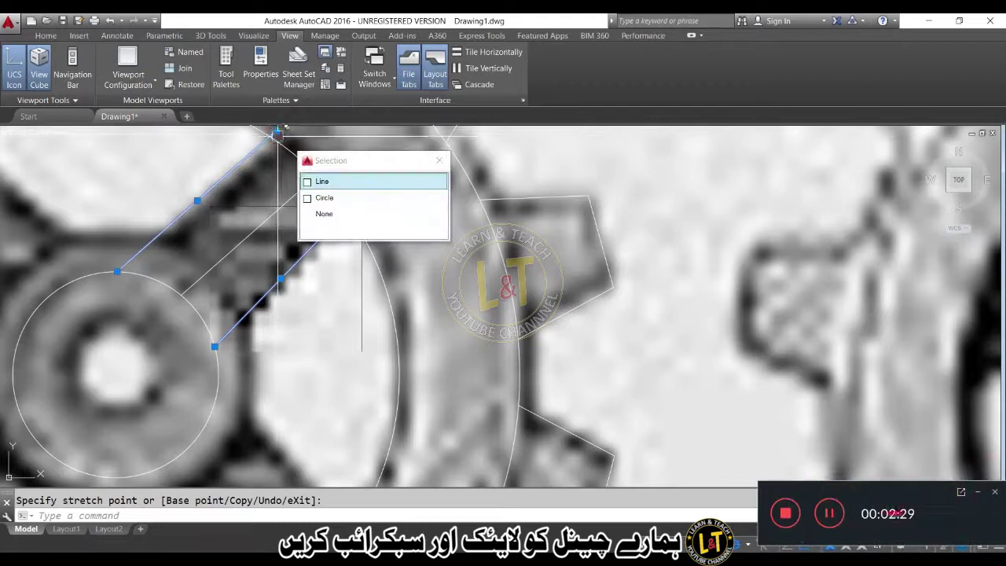
click(275, 128)
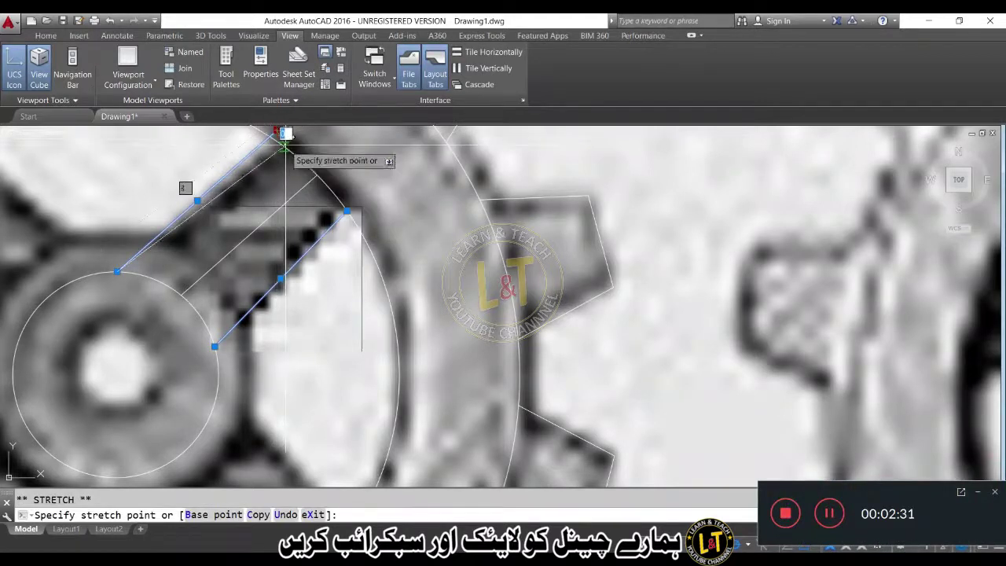
click(285, 146)
mouse_move(285, 147)
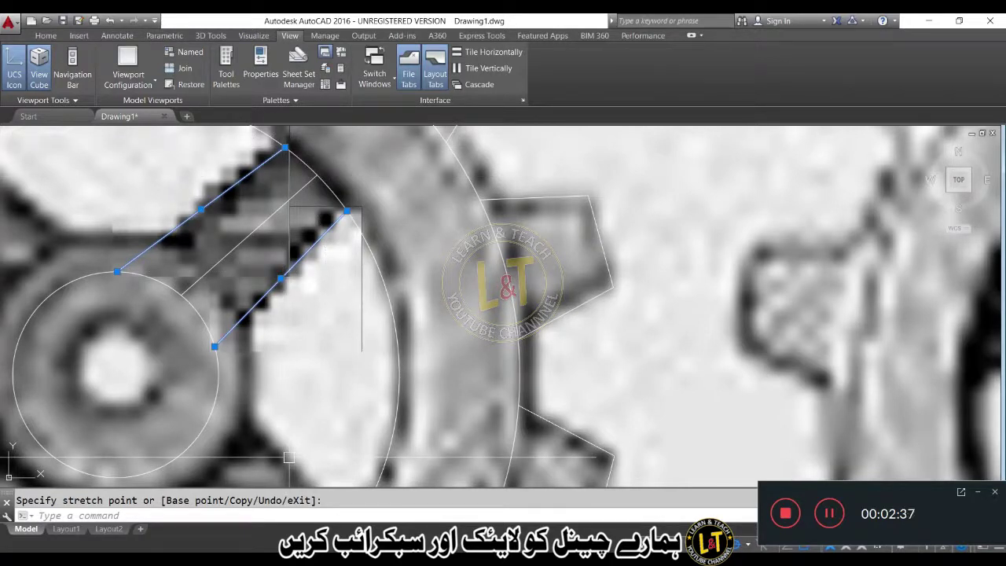
key(ctrl+z)
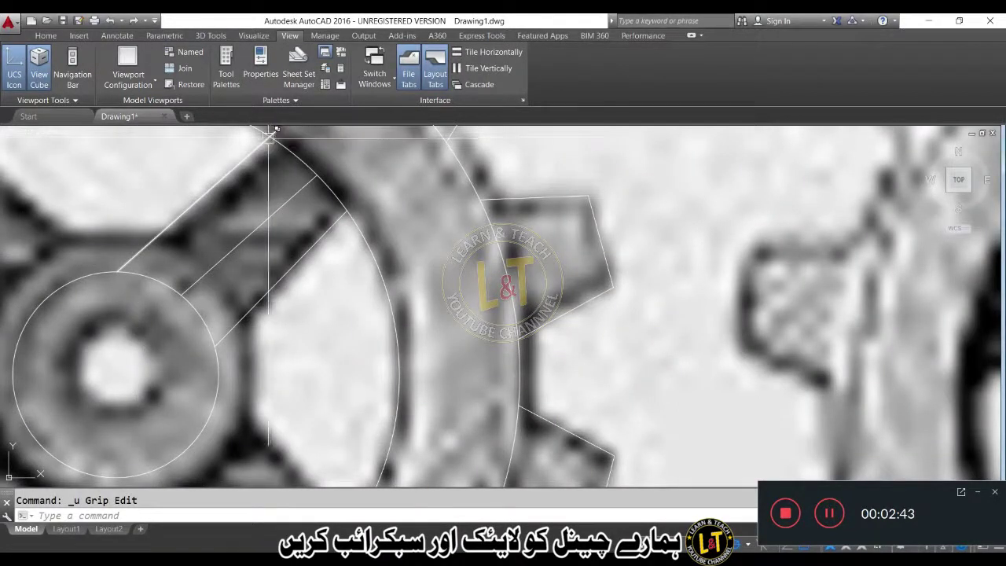
- Stretch the outer end of the spoke's upper edge line back to the inner rim circle
click(250, 145)
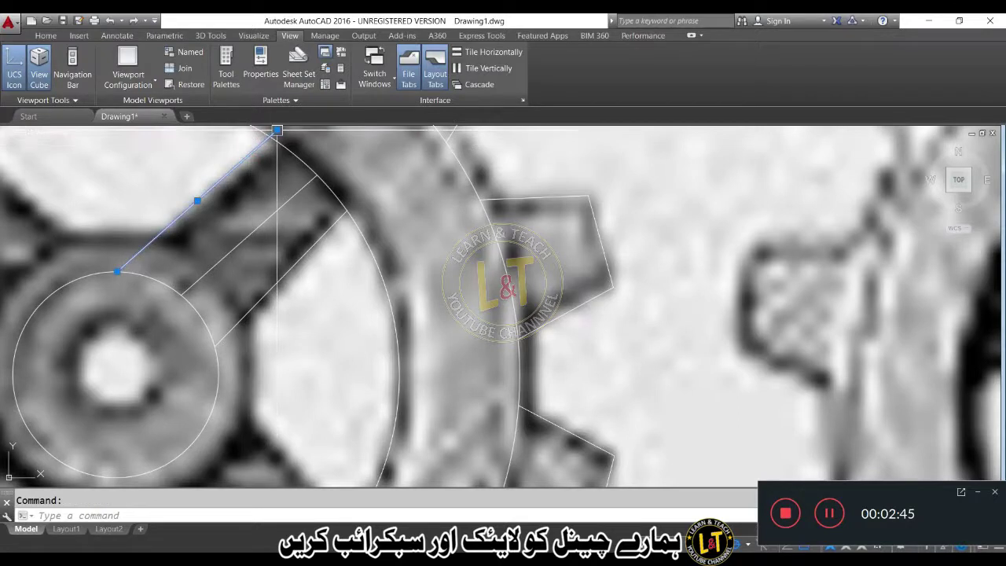
click(274, 132)
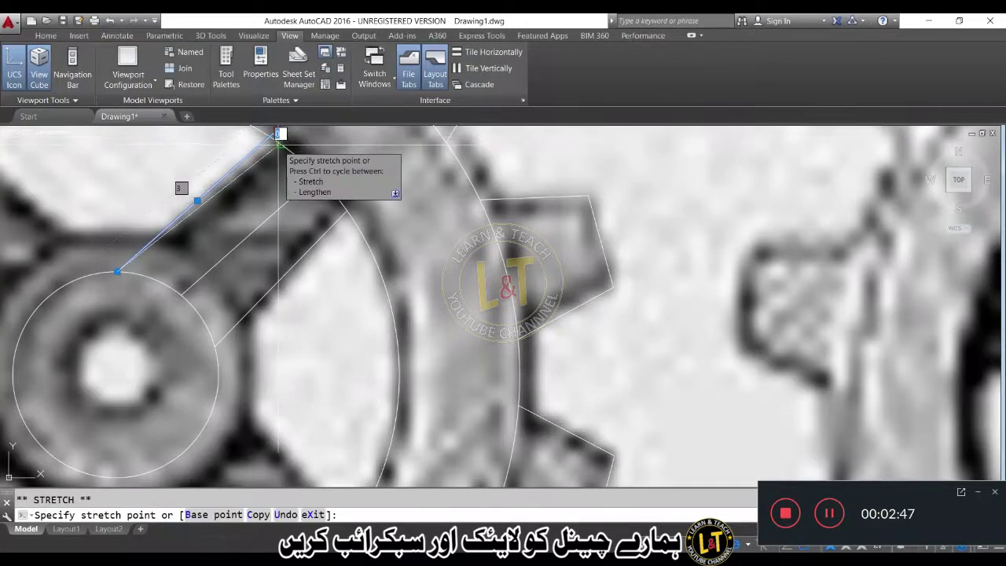
click(279, 144)
- Try shifting the upper edge line's inner end along the hub circle and erasing it with the center line, and undo both
click(117, 271)
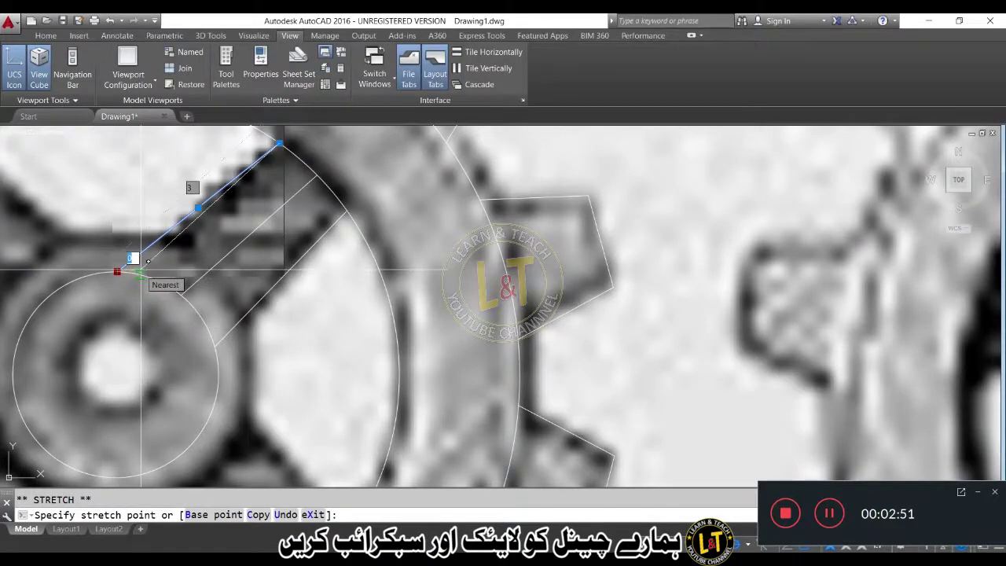
click(140, 272)
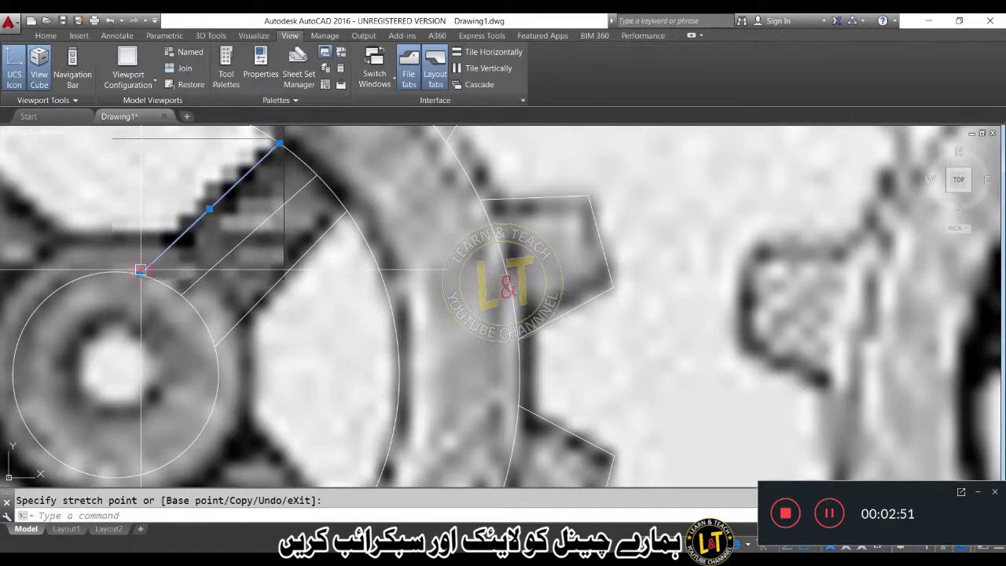
click(230, 253)
key(Delete)
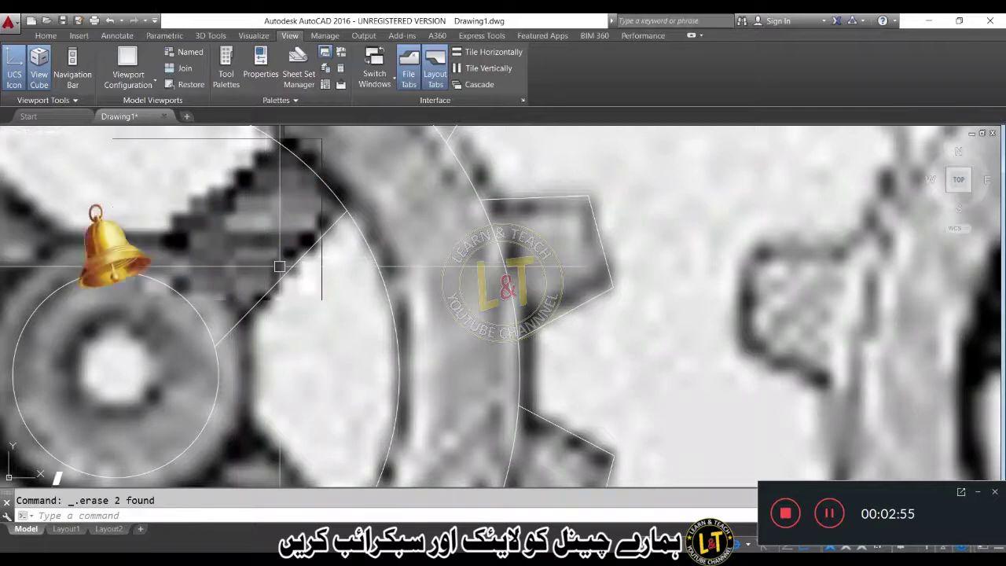
key(ctrl+z)
key(ctrl+z)
- Erase the center line between the spoke's two edge lines
click(220, 253)
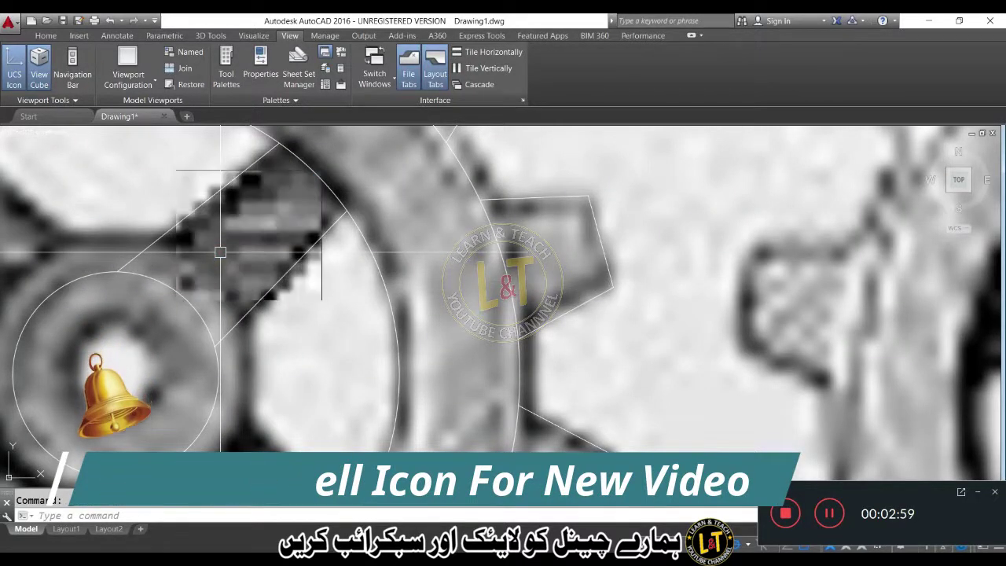
key(Delete)
scroll(301, 319, down, 5)
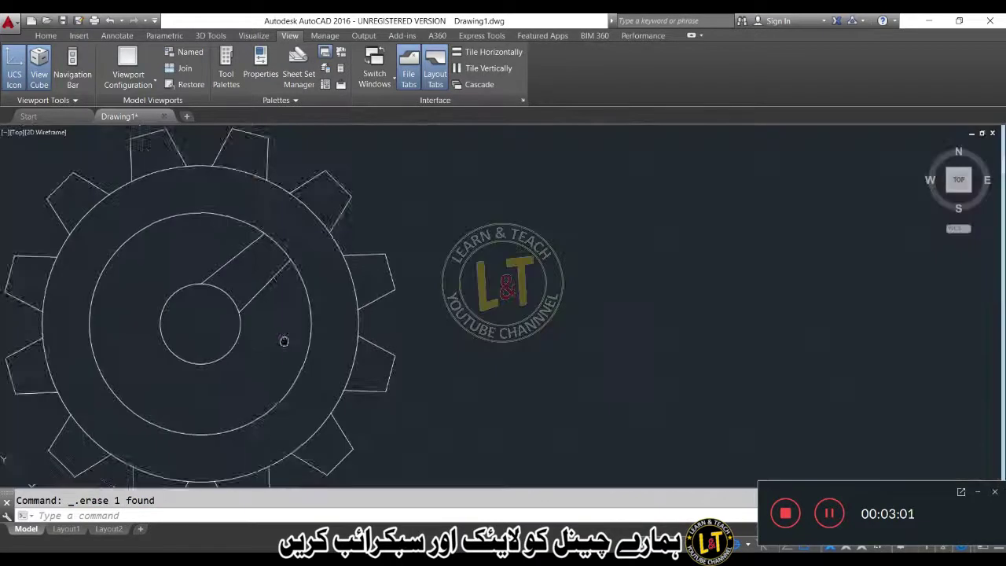
scroll(195, 298, up, 2)
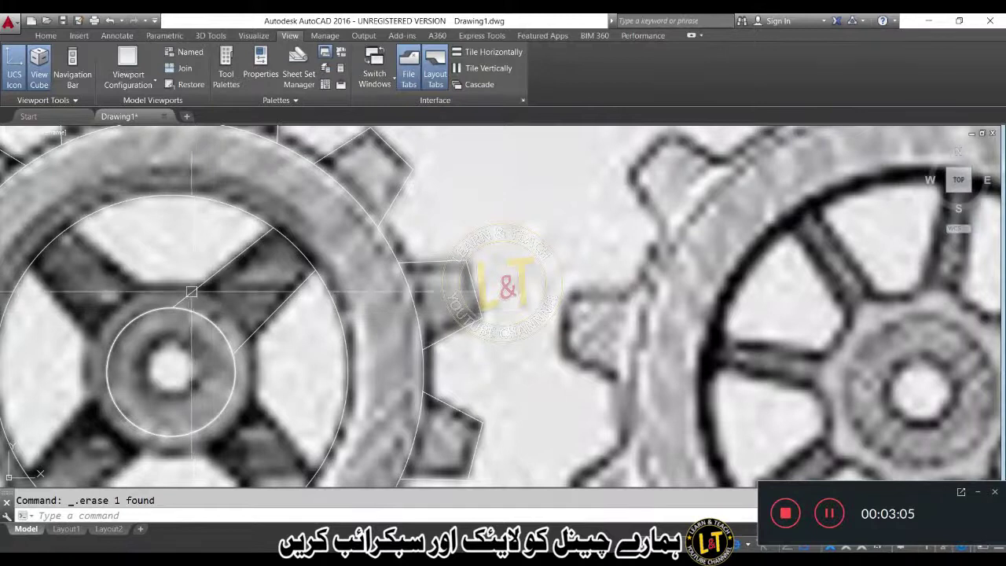
click(192, 293)
click(273, 314)
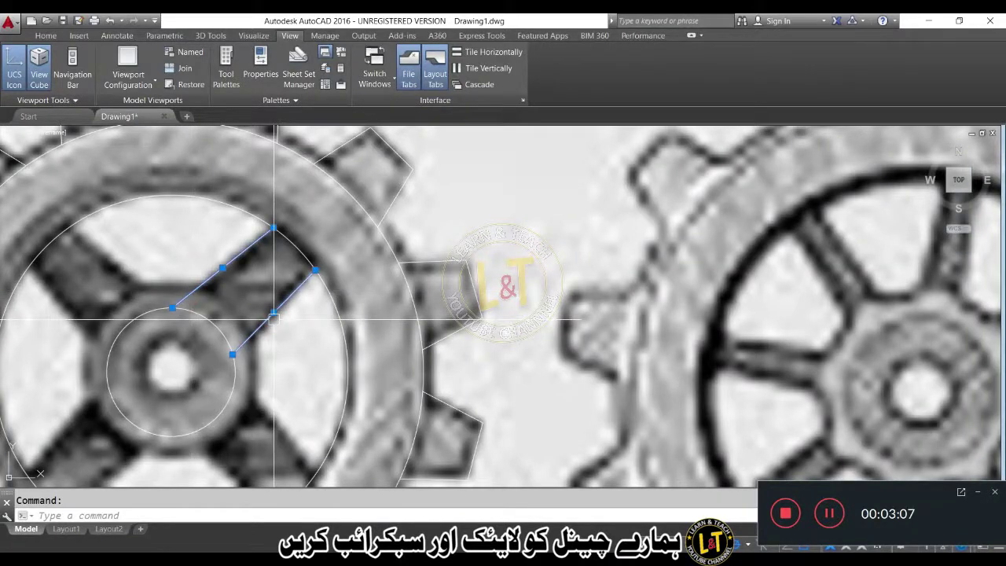
key(Escape)
click(237, 388)
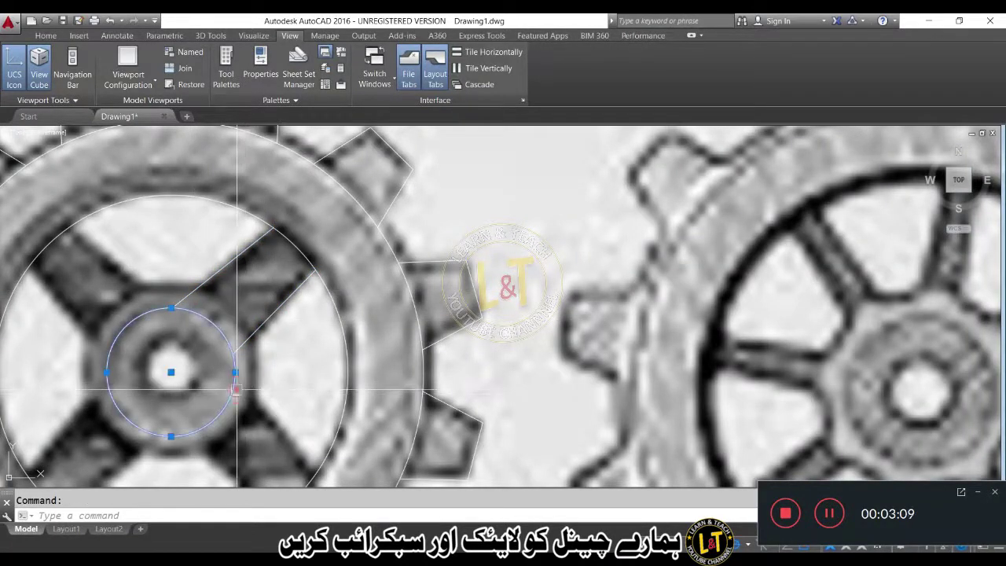
right_click(238, 391)
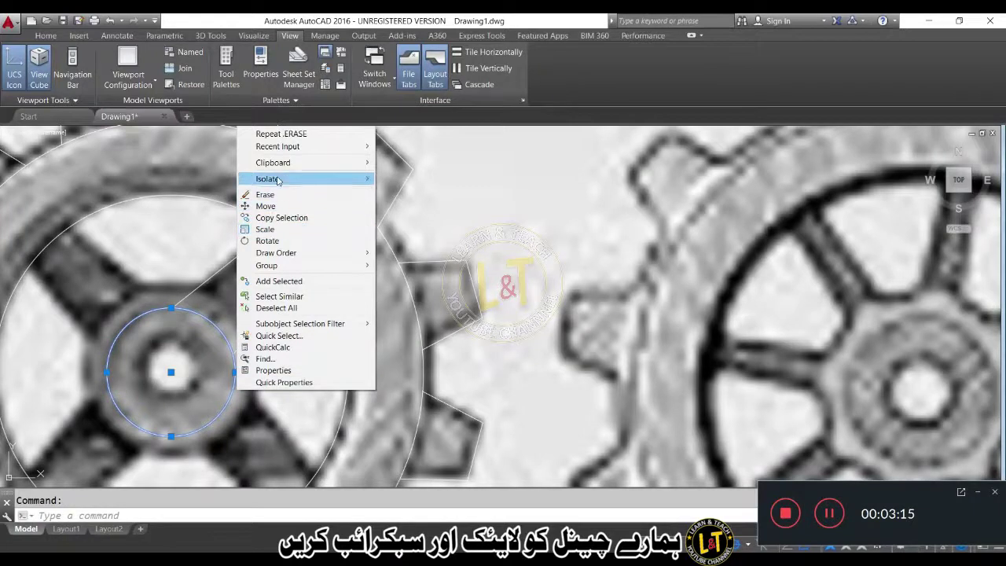
click(415, 402)
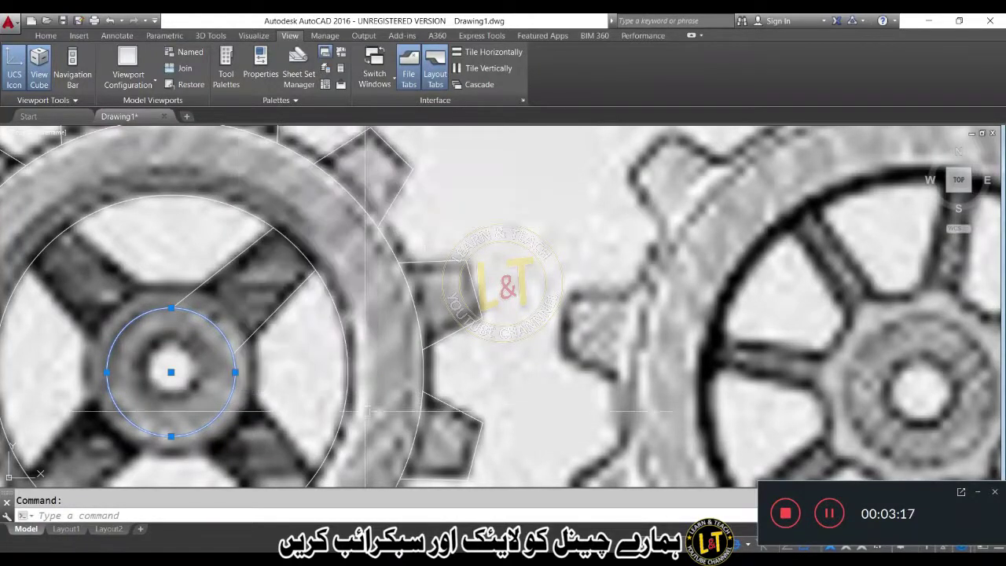
- Try to divide the hub circle using the Block option with 4 as the block name, and cancel the command
text(div)
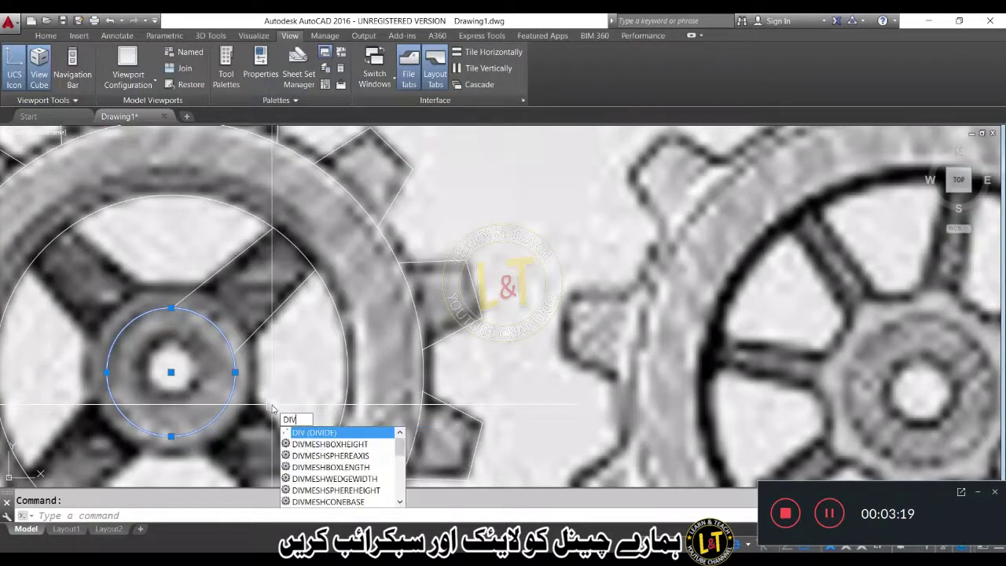
click(337, 433)
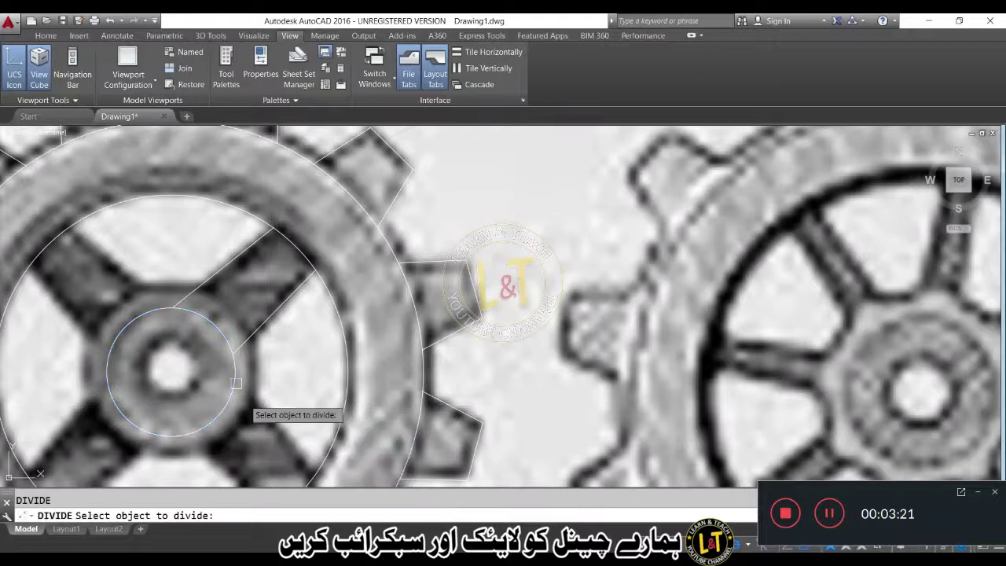
click(229, 359)
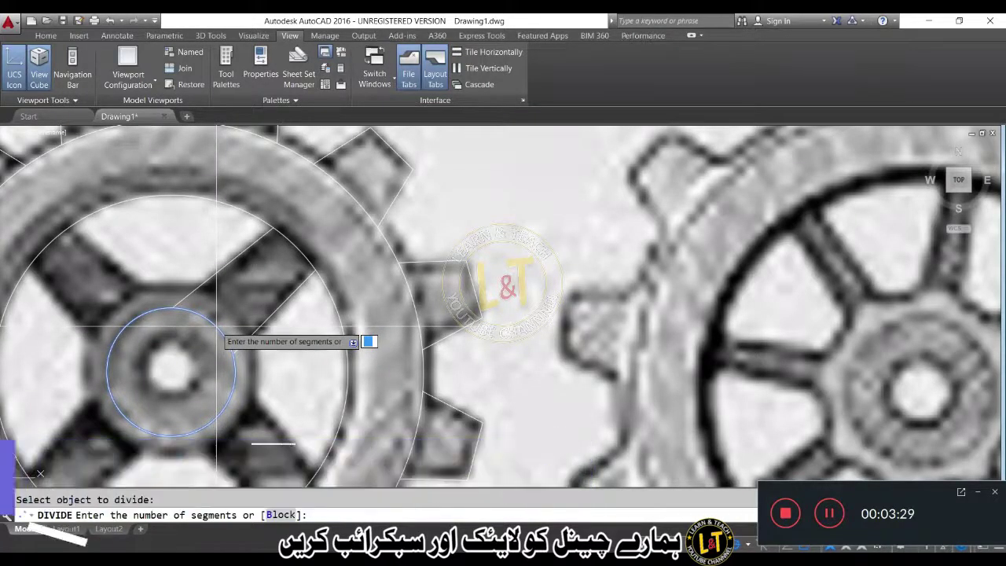
text(b)
key(Return)
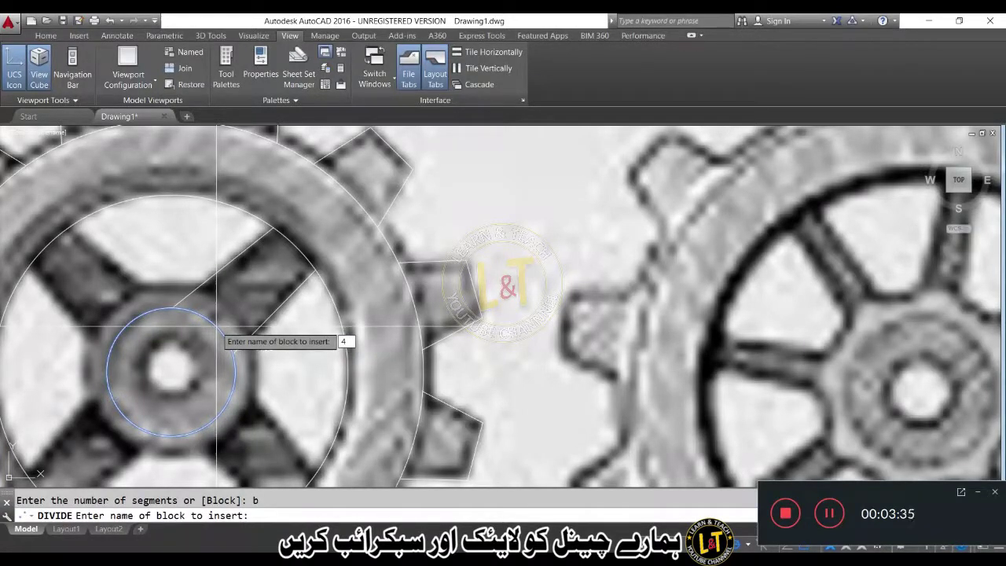
text(4)
key(Return)
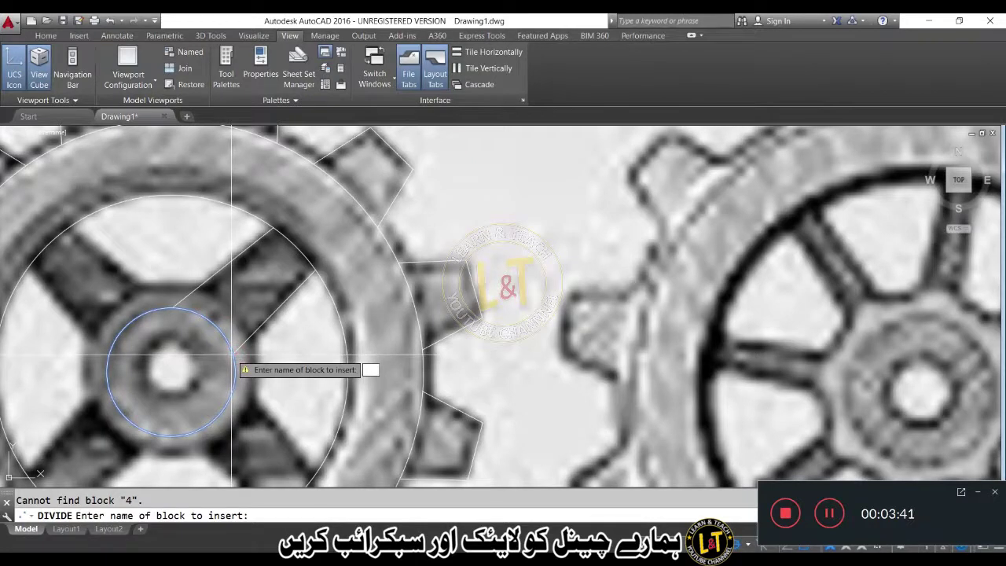
key(Escape)
click(229, 343)
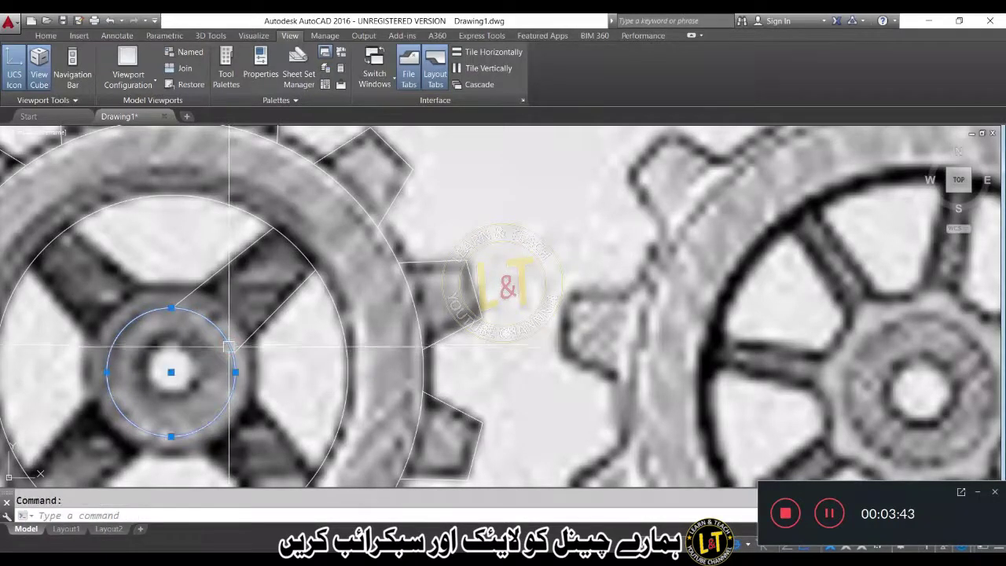
text(d)
key(Return)
key(Escape)
key(Escape)
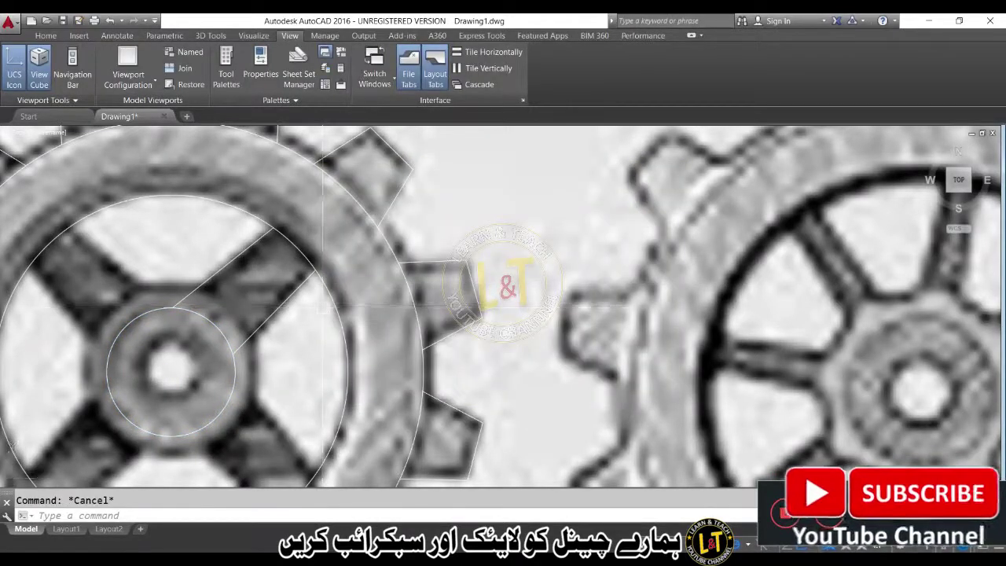
scroll(321, 306, down, 2)
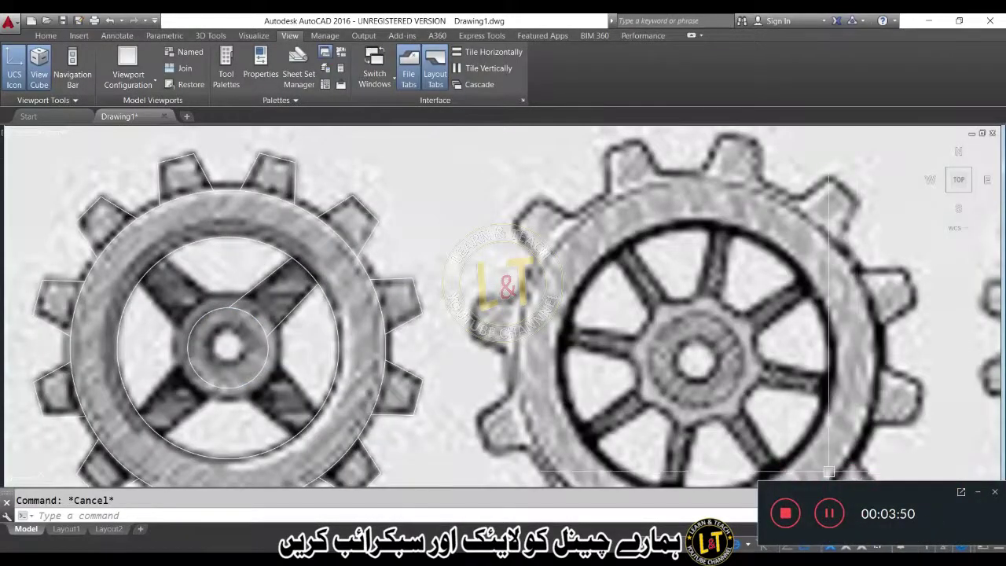
click(829, 513)
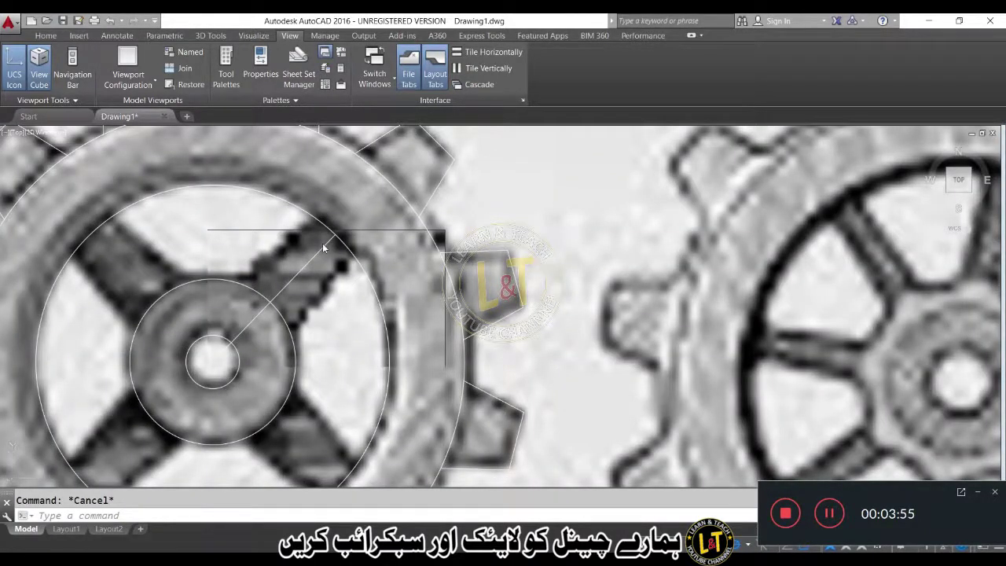
scroll(322, 248, down, 2)
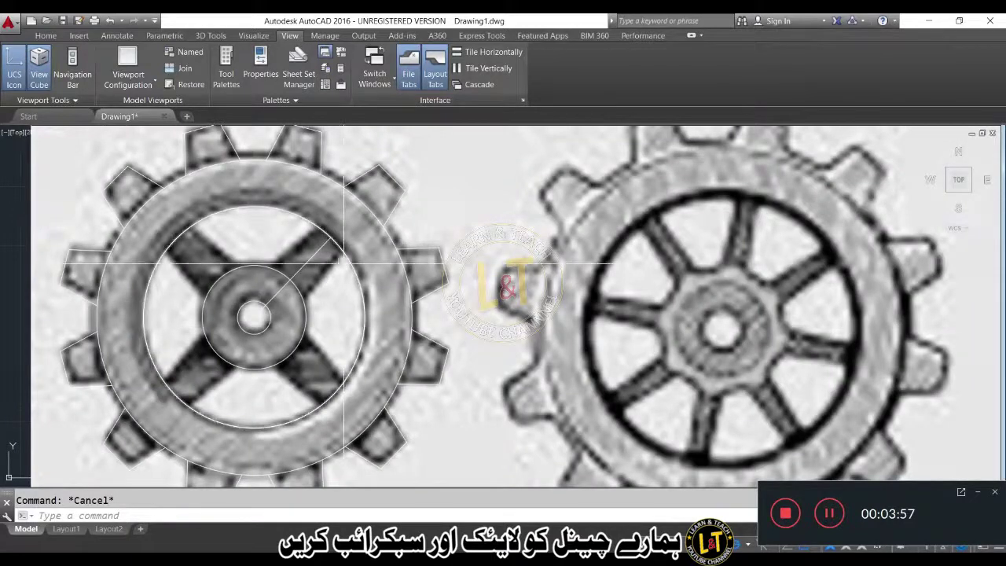
scroll(259, 316, up, 2)
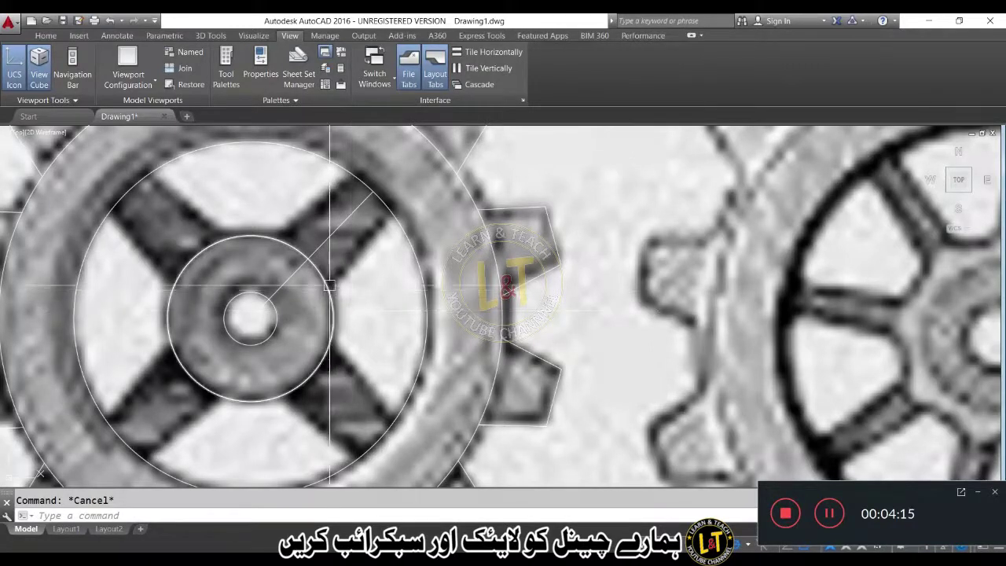
- Try offsetting the upper-right spoke's center line to both sides, and undo both offsets
text(o)
key(Return)
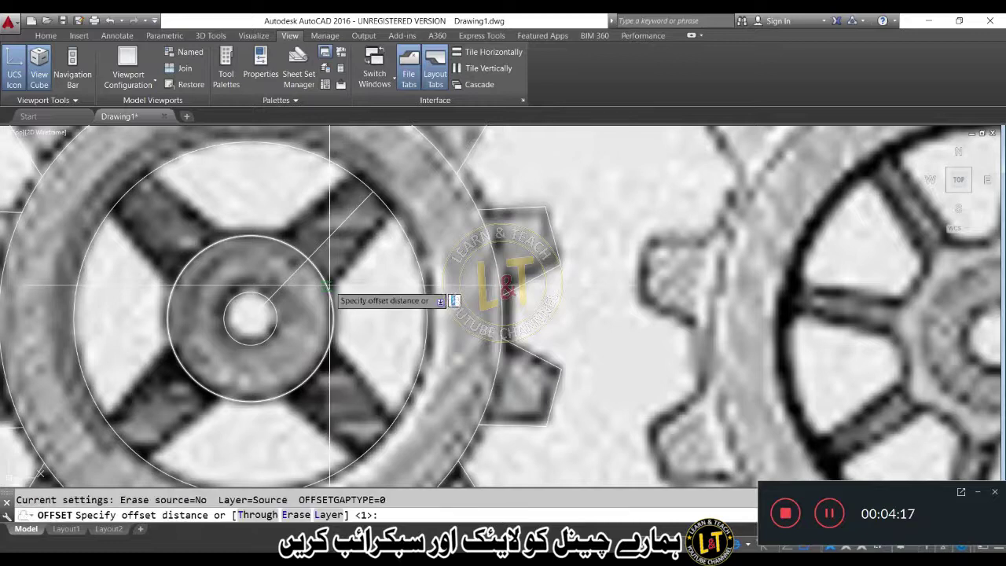
text(5)
key(Return)
click(325, 263)
click(332, 247)
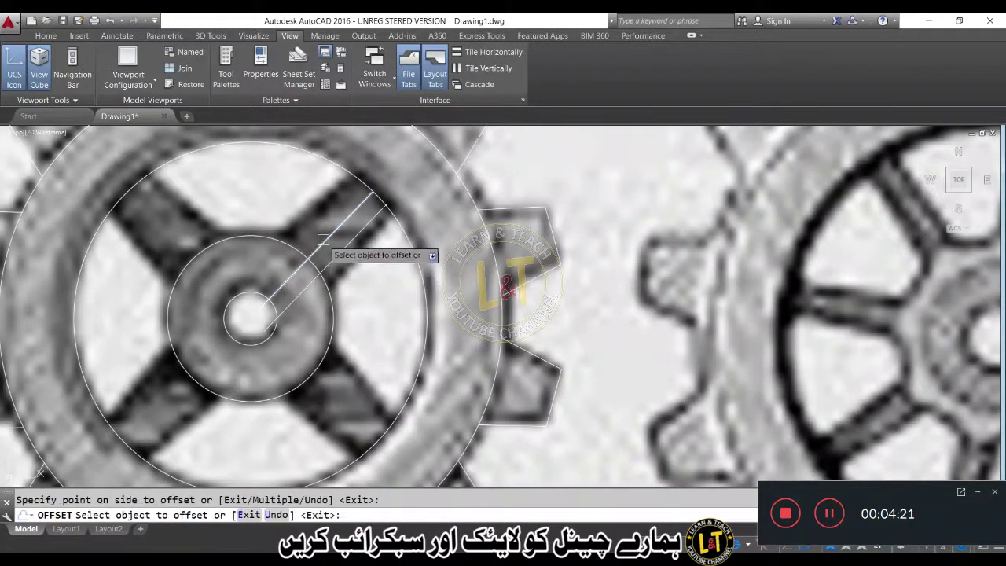
click(322, 241)
click(318, 218)
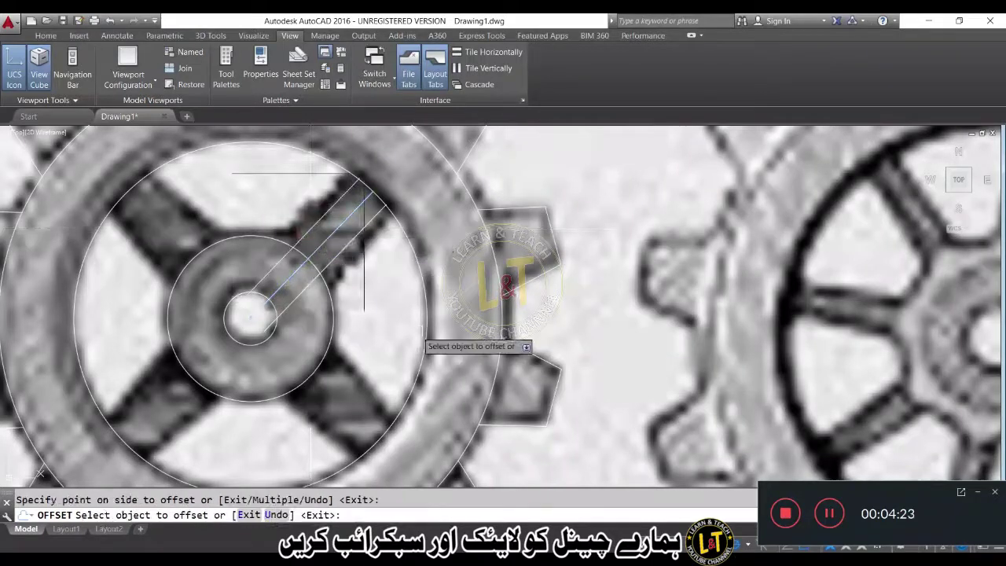
key(ctrl+z)
key(ctrl+z)
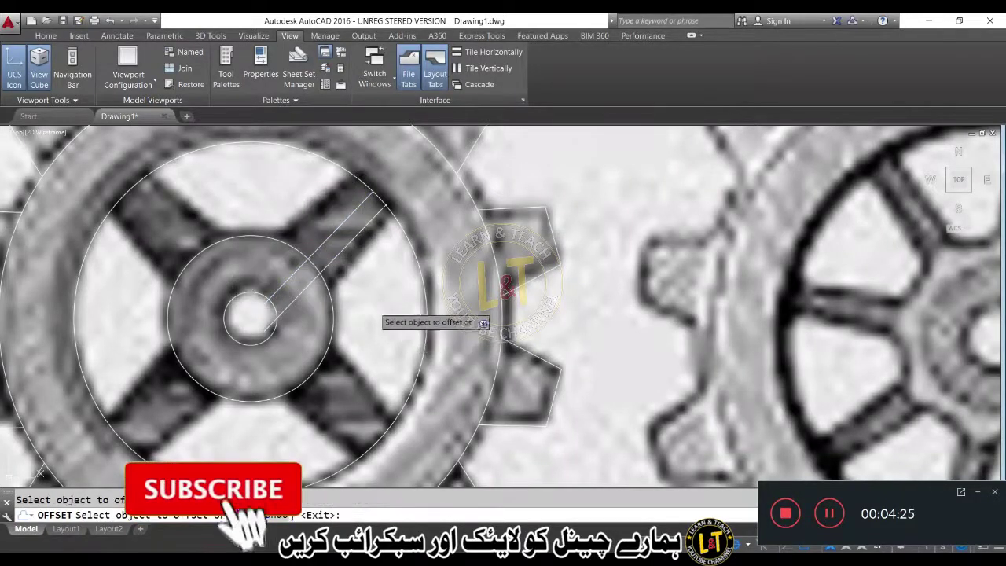
key(Escape)
- Offset the upper-right spoke's center line by 0.7 to both sides to form the spoke's two edge lines
text(o)
key(Return)
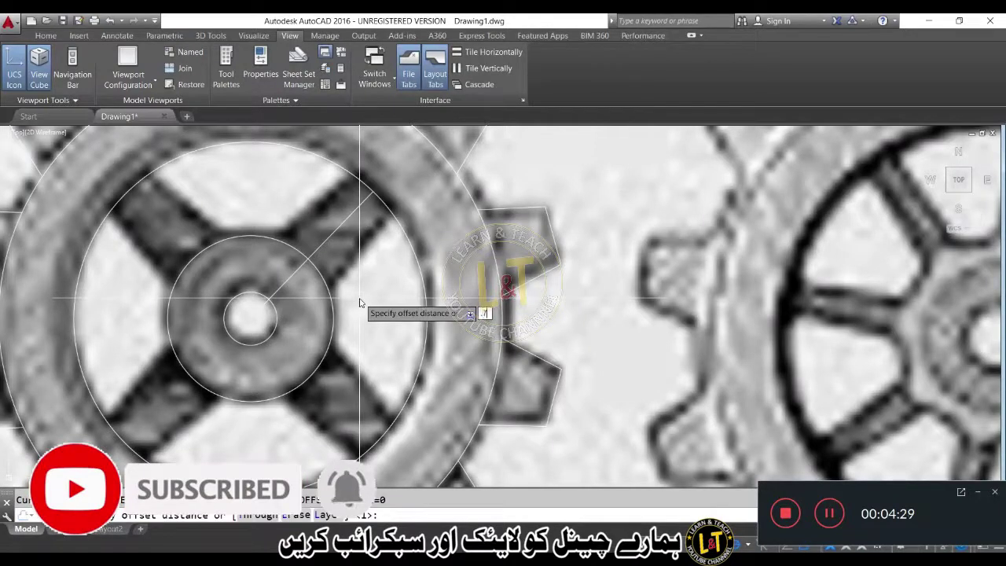
key(Return)
click(332, 226)
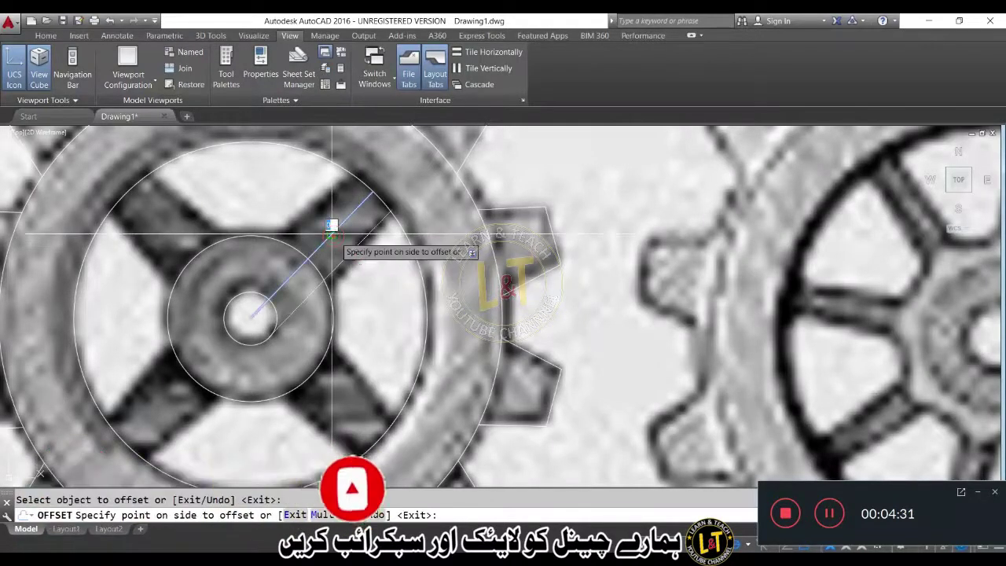
click(328, 228)
click(307, 211)
click(332, 232)
click(334, 230)
click(363, 256)
click(360, 238)
click(362, 238)
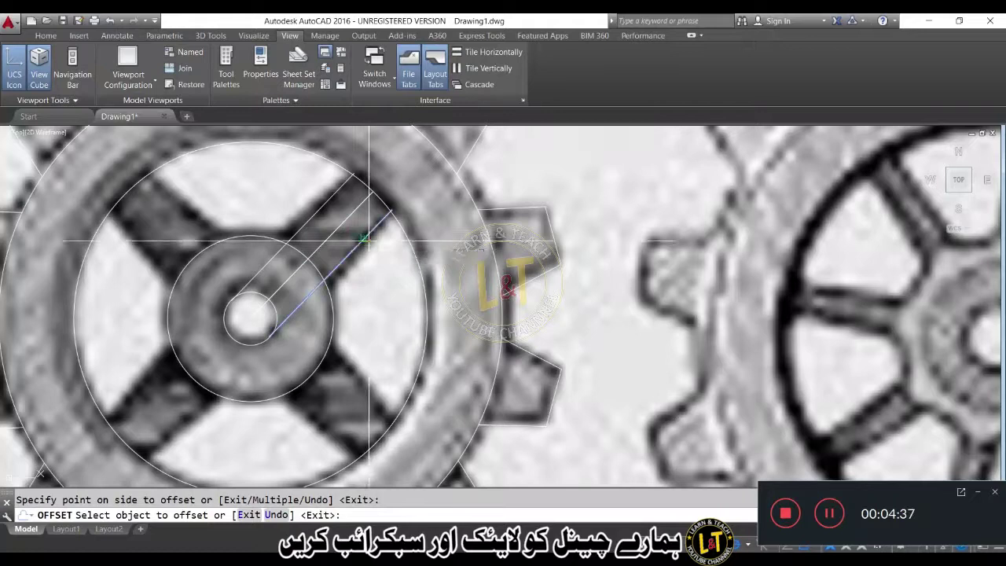
click(366, 237)
key(Escape)
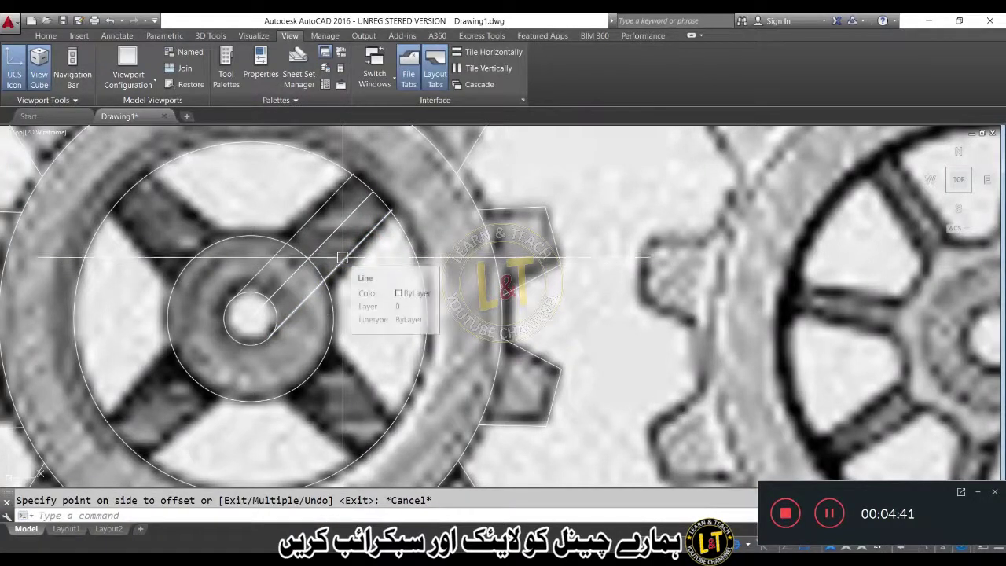
- Trim the spoke's two edge lines and the center line where they run inside the hub circle
text(t)
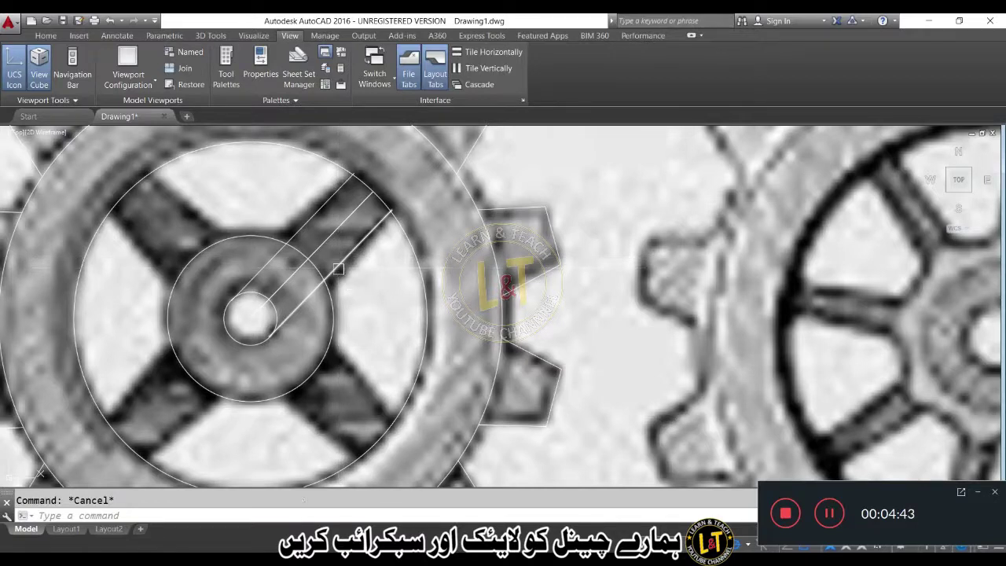
key(Return)
key(Return)
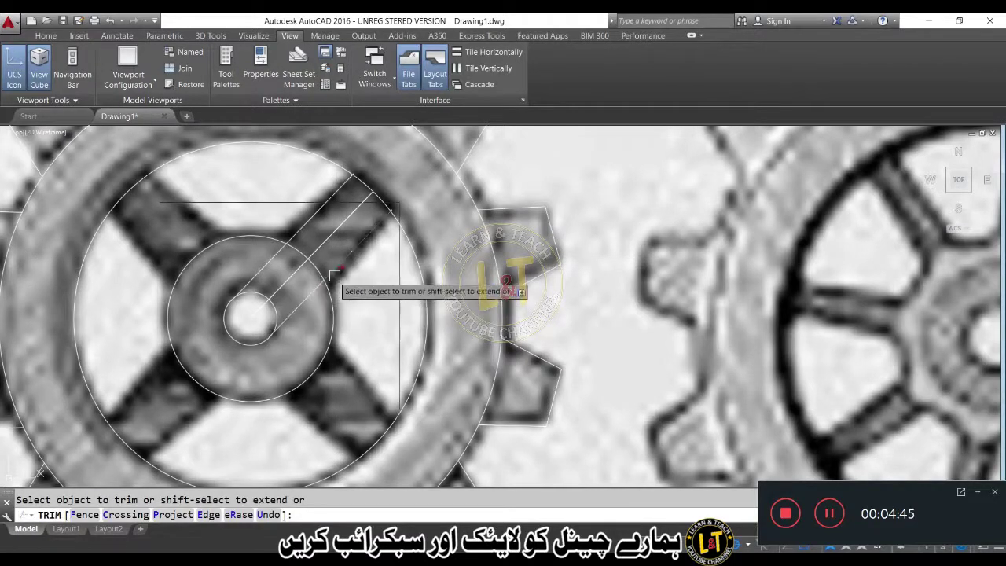
click(271, 261)
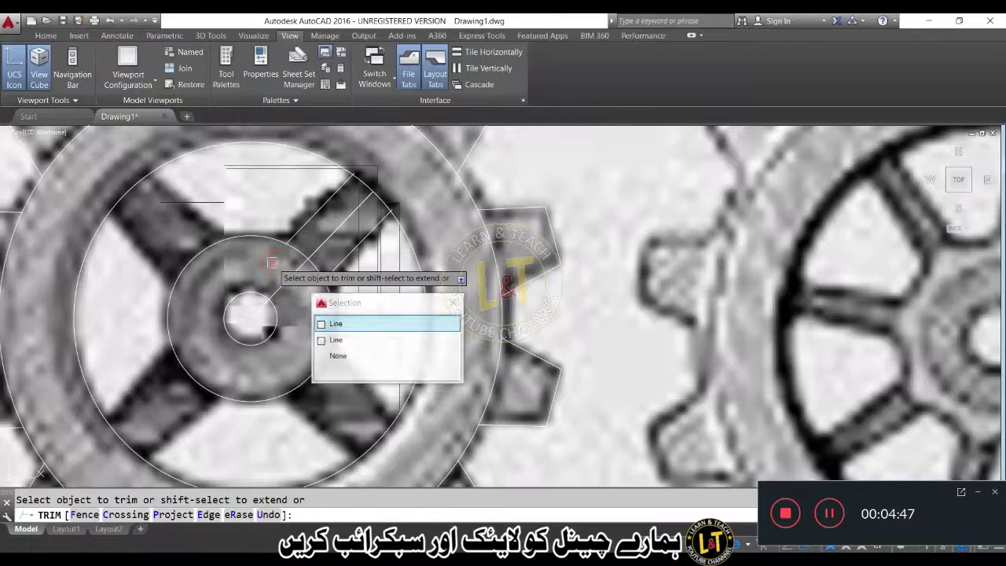
click(326, 323)
click(290, 278)
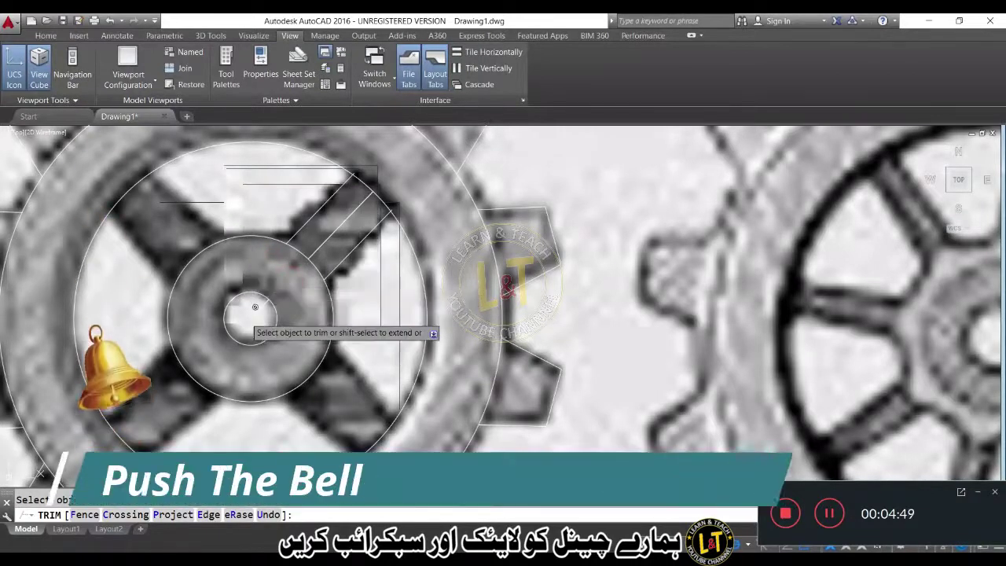
key(Return)
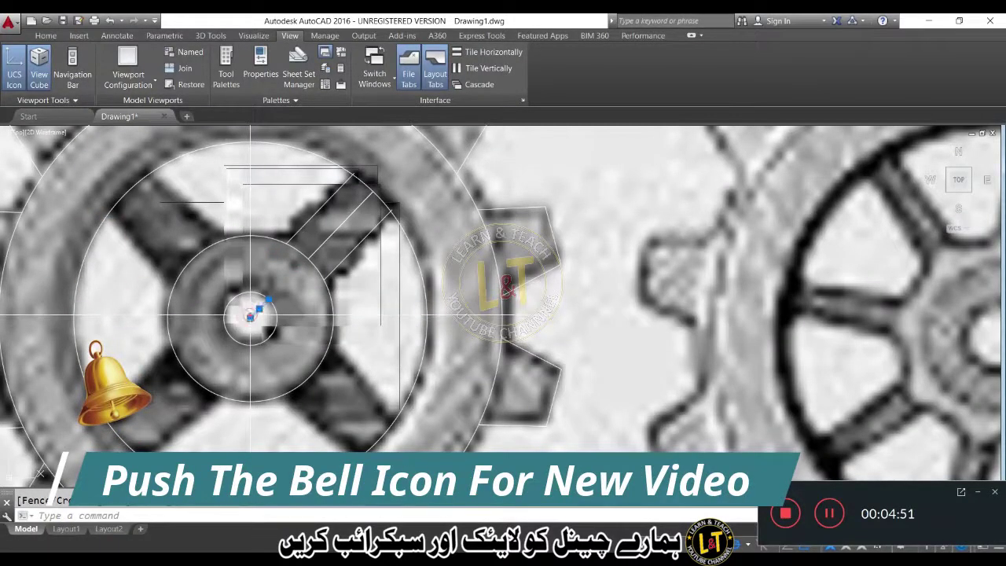
- Erase the leftover short center line segment inside the small bore circle
click(250, 314)
click(275, 358)
key(Delete)
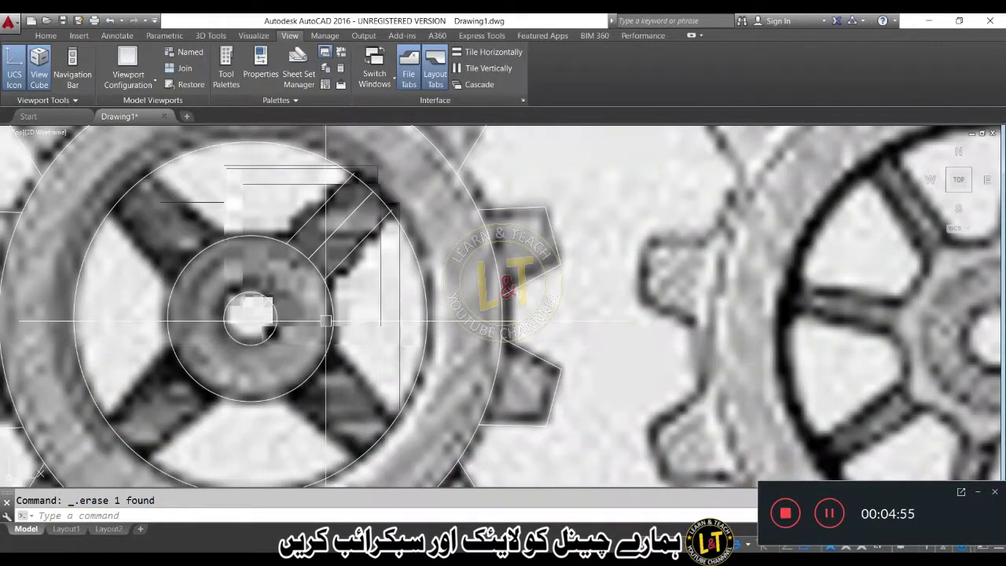
key(Return)
click(384, 351)
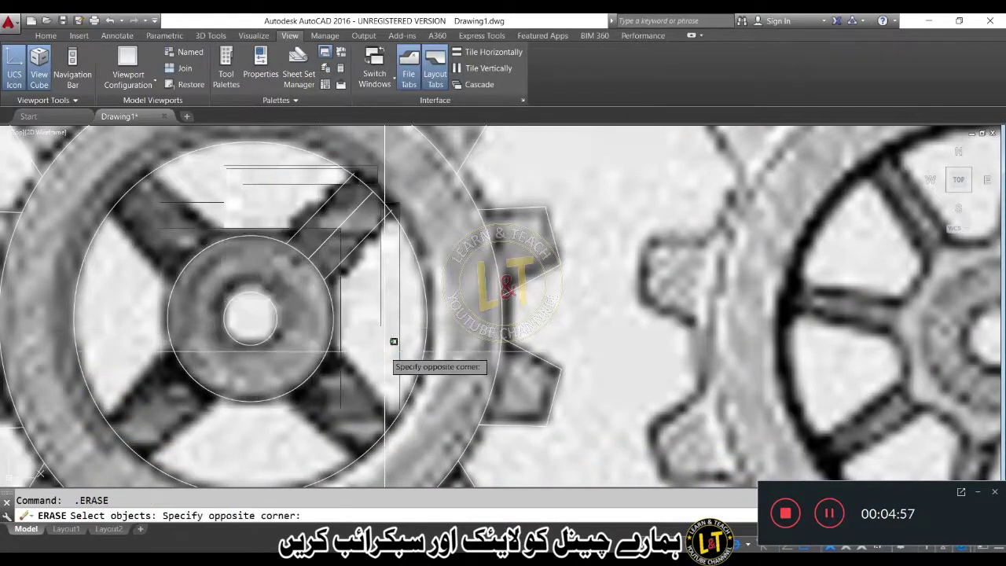
click(392, 341)
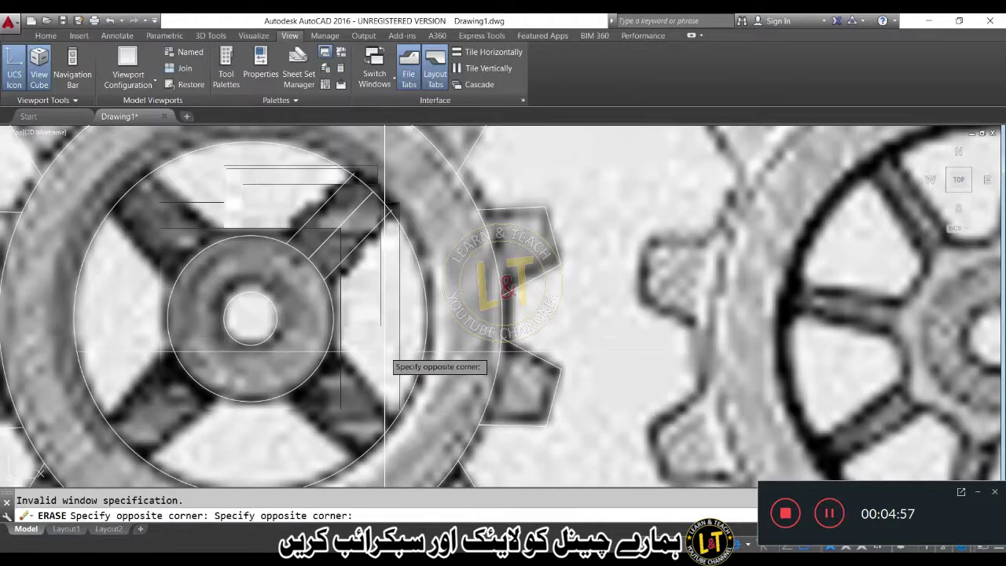
click(238, 315)
key(Escape)
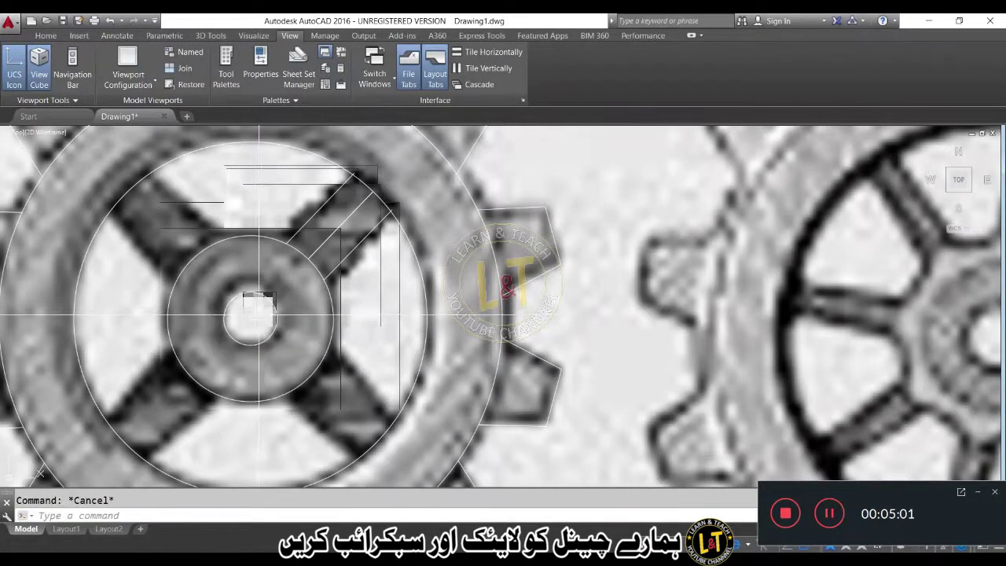
- Erase the second, overlapping line segment that remains inside the small bore circle
click(253, 311)
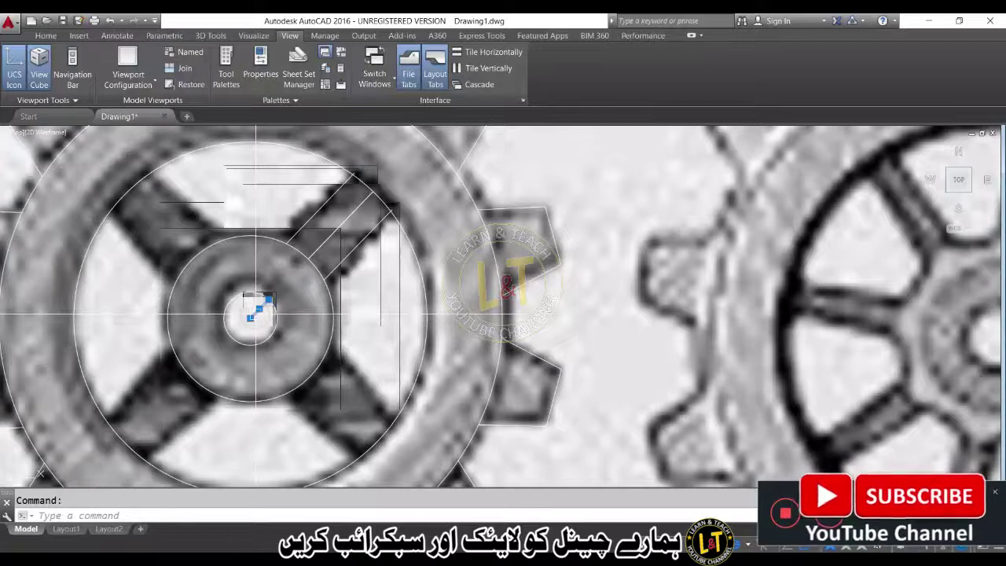
key(Delete)
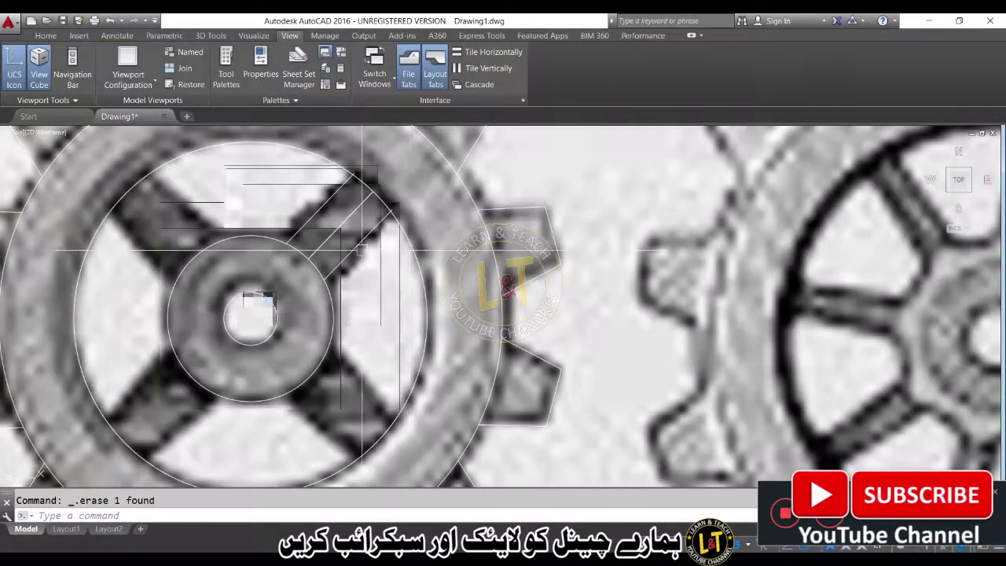
click(242, 322)
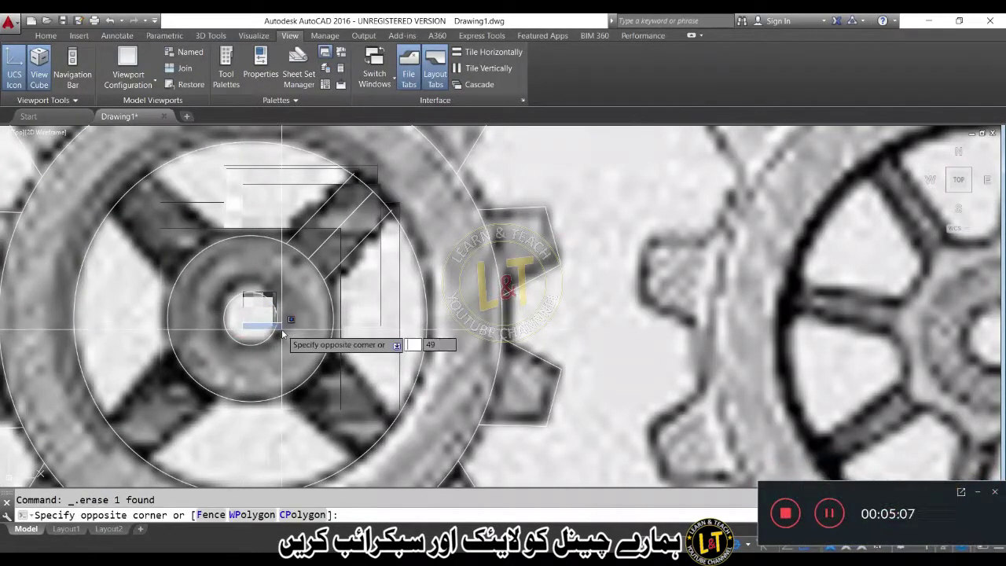
key(Escape)
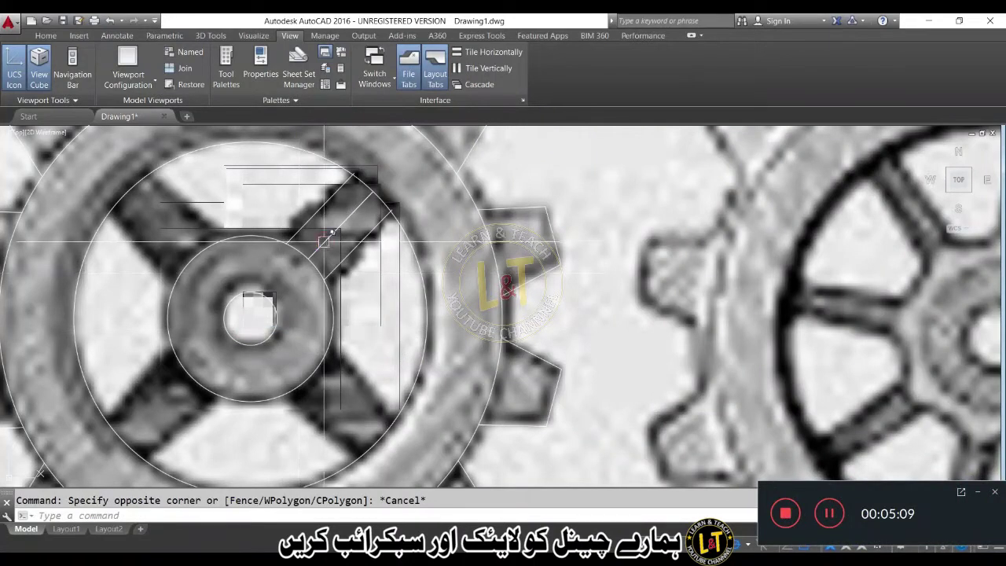
- Erase one of the overlapping center lines between the spoke's two edge lines
click(324, 241)
click(369, 290)
key(Delete)
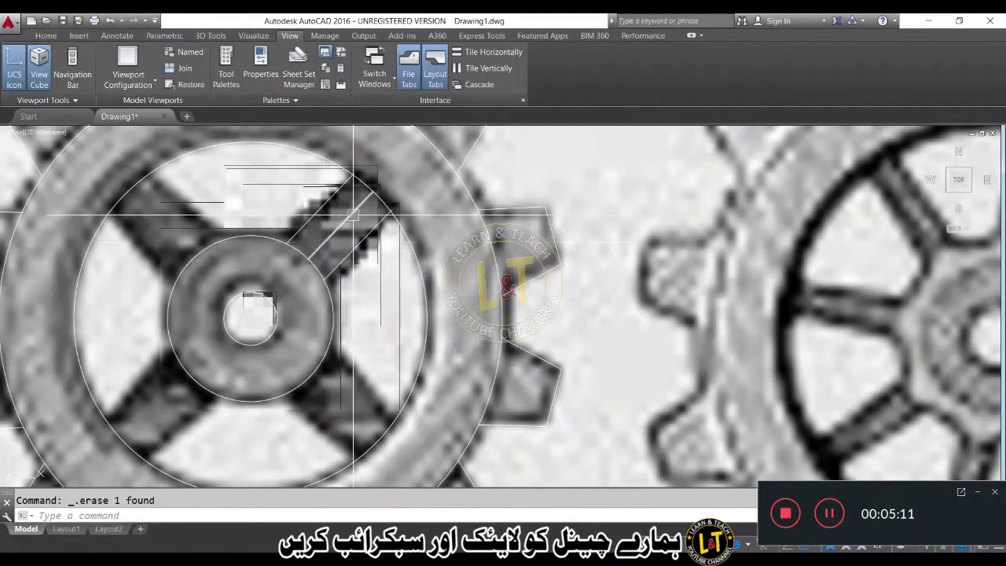
scroll(379, 201, up, 5)
text(tr)
key(Return)
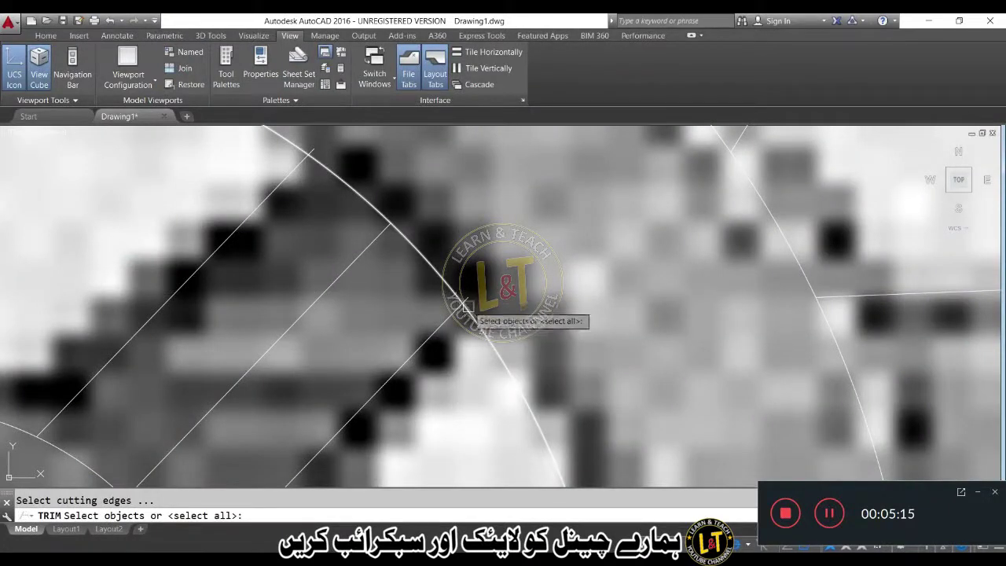
click(468, 298)
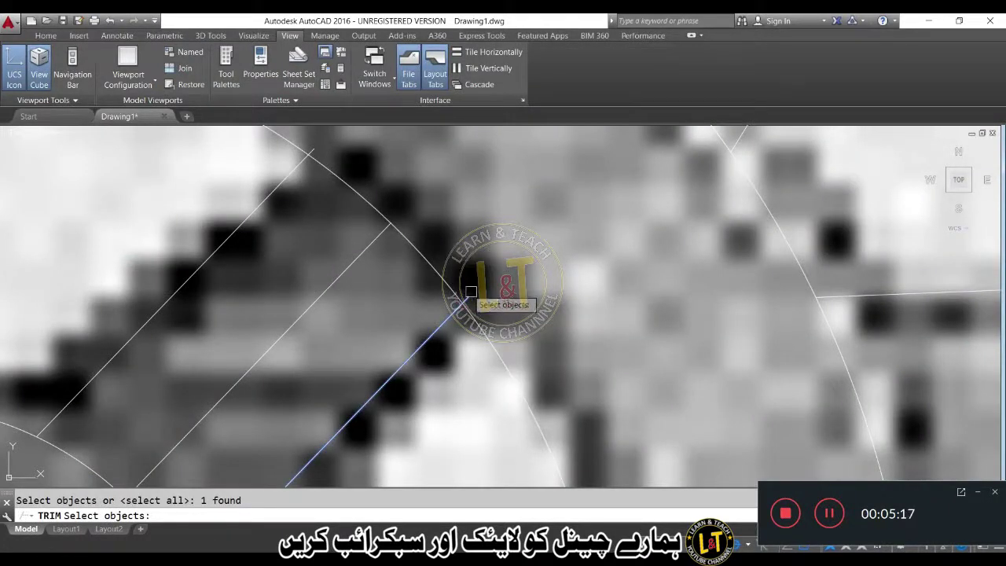
click(468, 297)
click(469, 298)
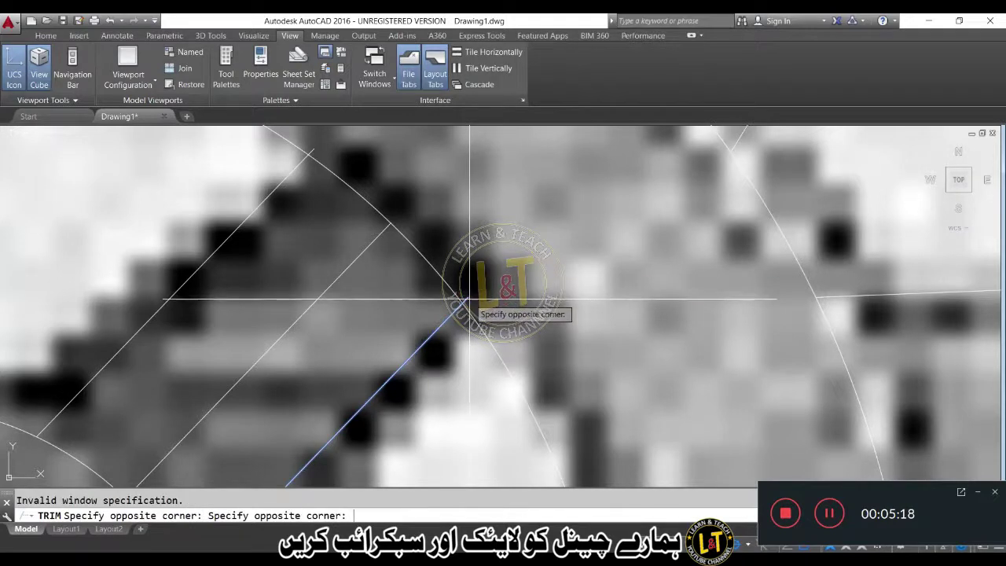
click(516, 312)
click(471, 297)
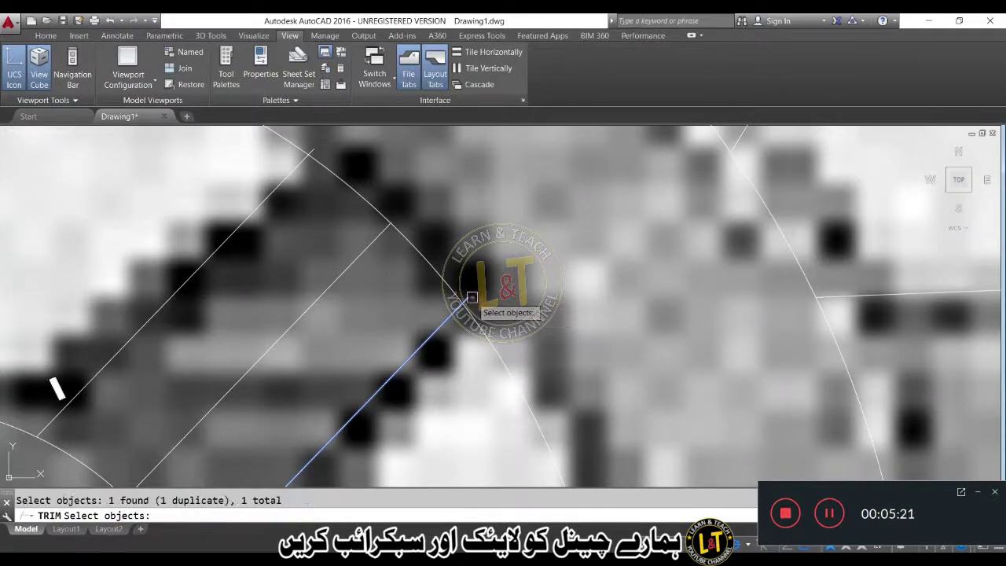
key(Escape)
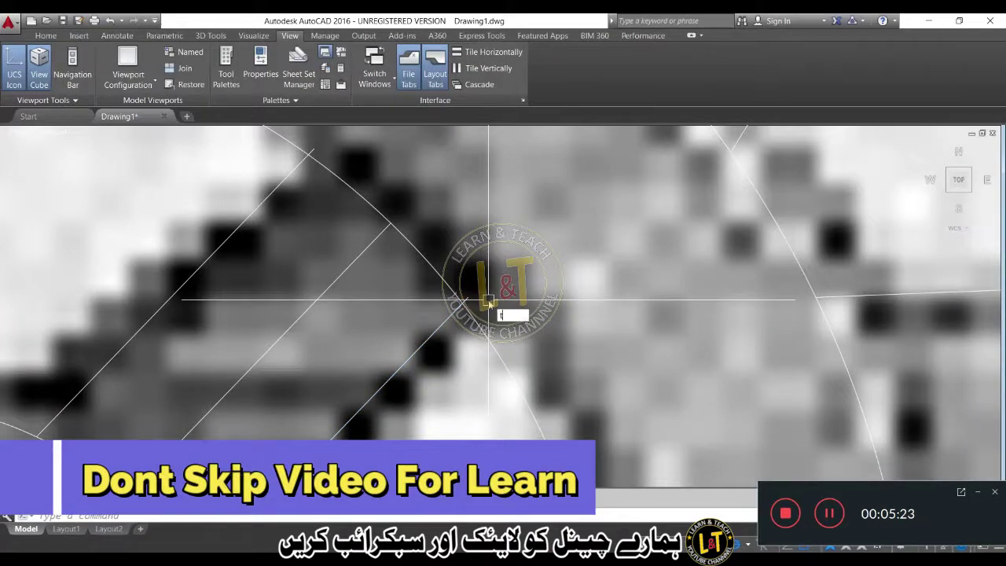
- Trim the outer ends of the spoke's two edge lines that project beyond the inner rim circle
text(Tr)
key(Return)
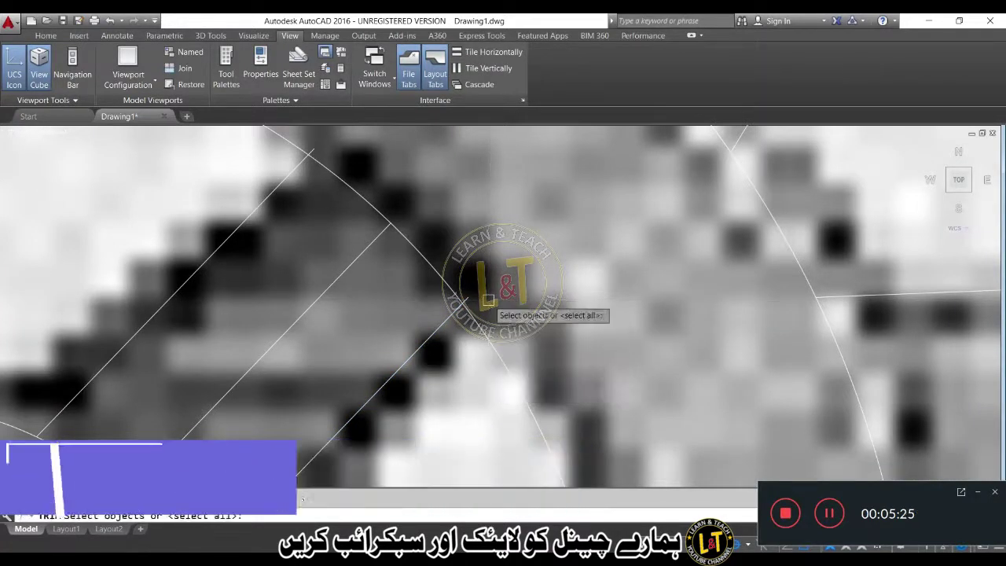
click(471, 300)
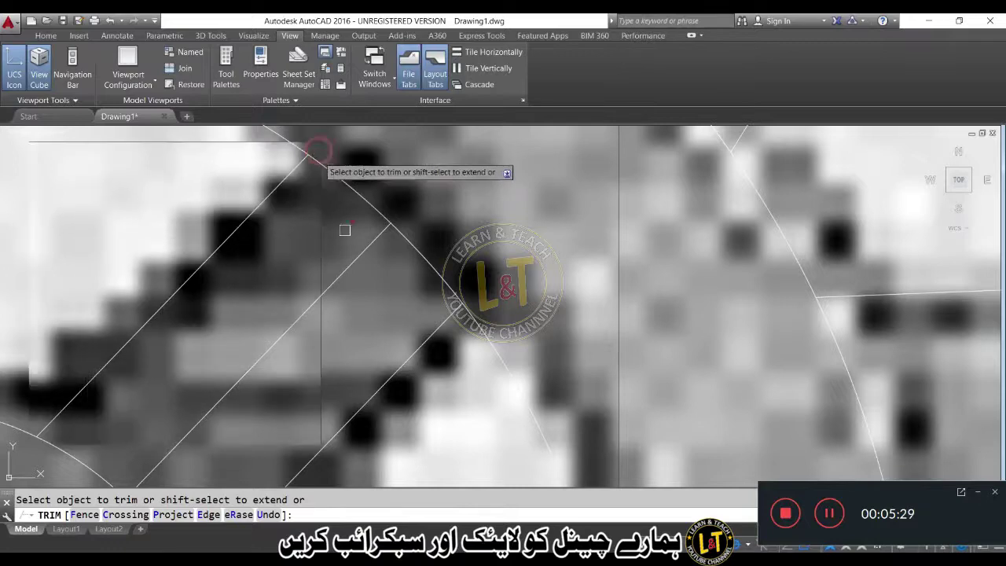
scroll(343, 227, down, 5)
key(Delete)
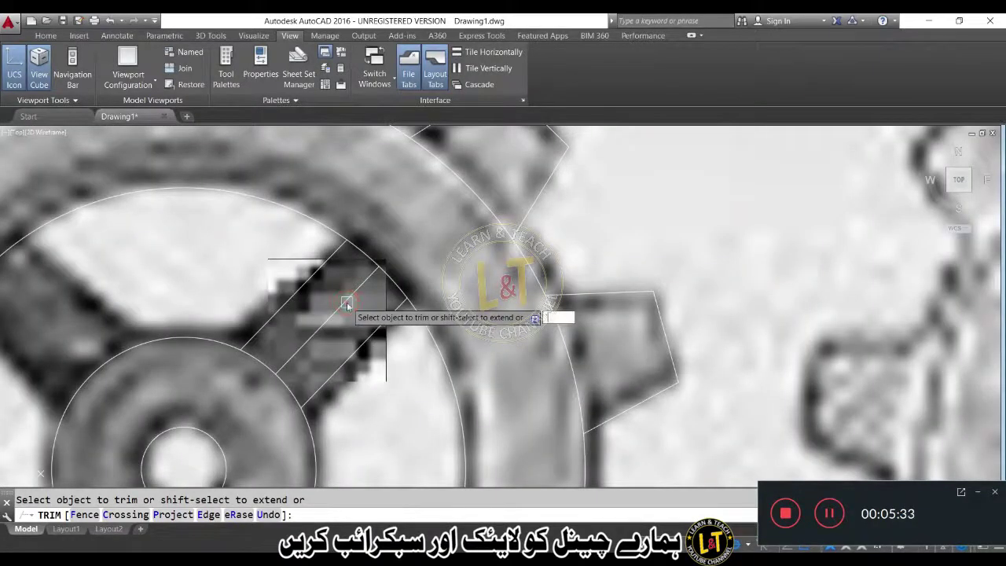
key(Escape)
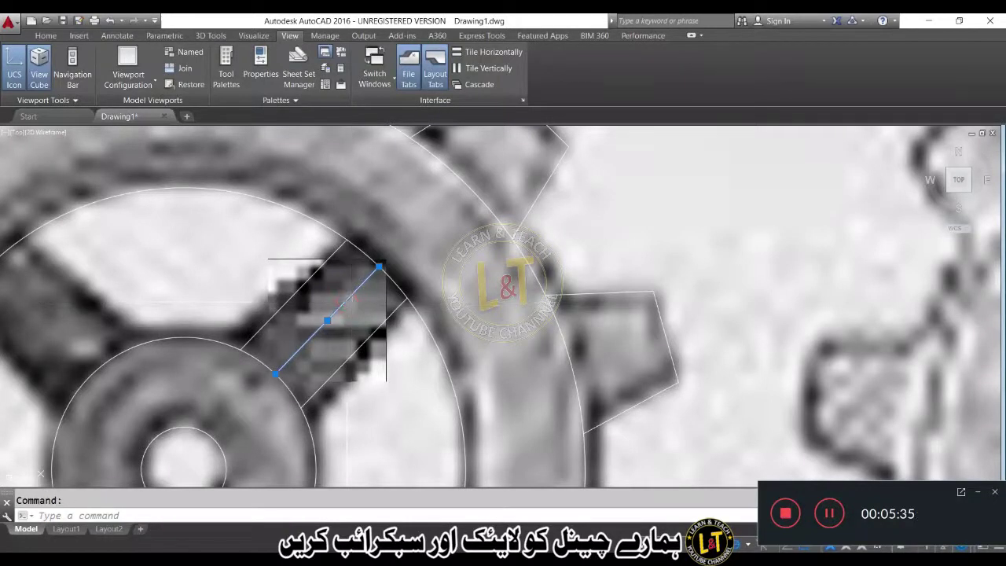
- Erase the remaining center line between the spoke's two trimmed edge lines
key(Delete)
scroll(346, 302, down, 4)
scroll(304, 339, up, 2)
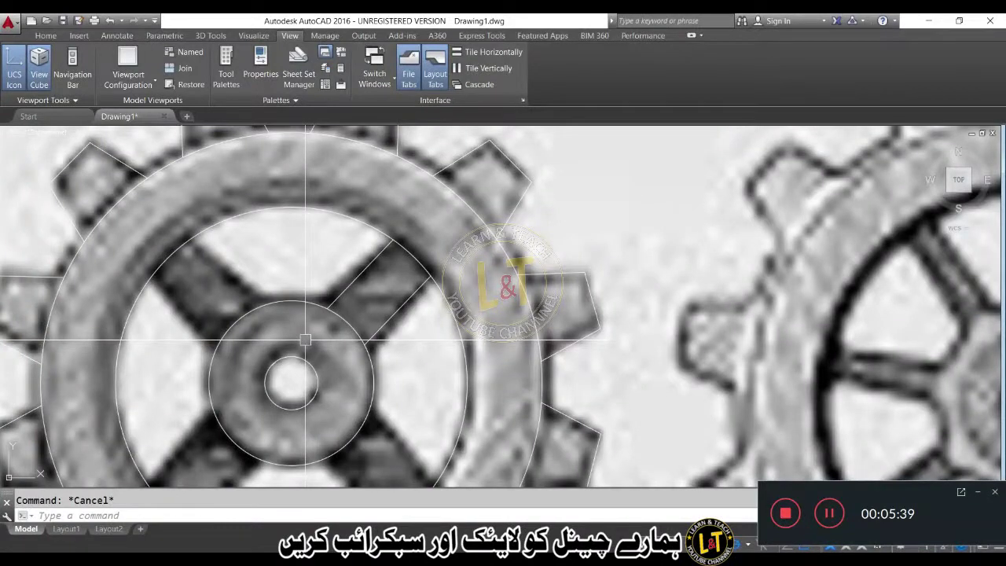
- Create a polar array of the spoke's two edge lines about the center of the bore circle
text(AR)
key(Return)
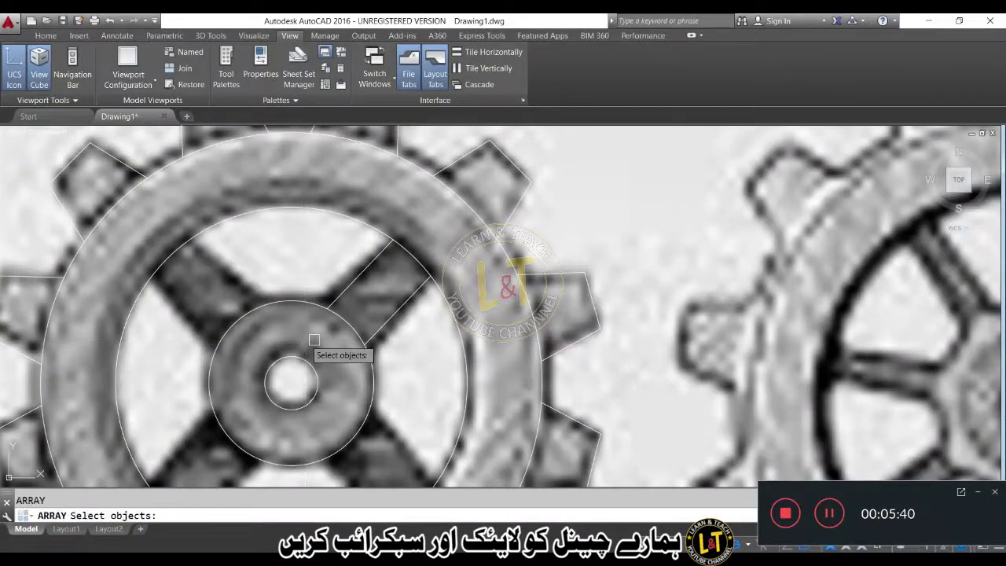
click(350, 282)
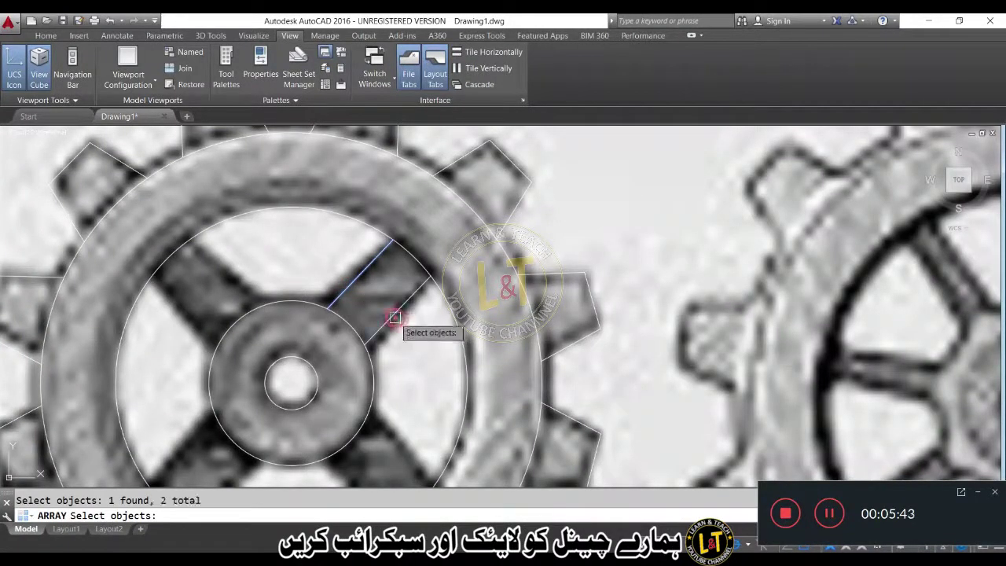
key(Return)
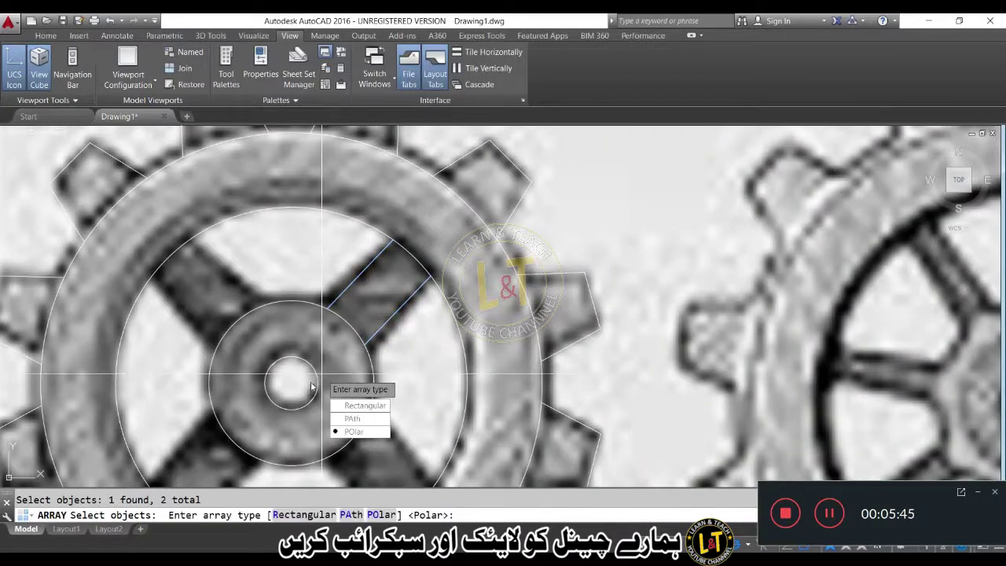
click(345, 431)
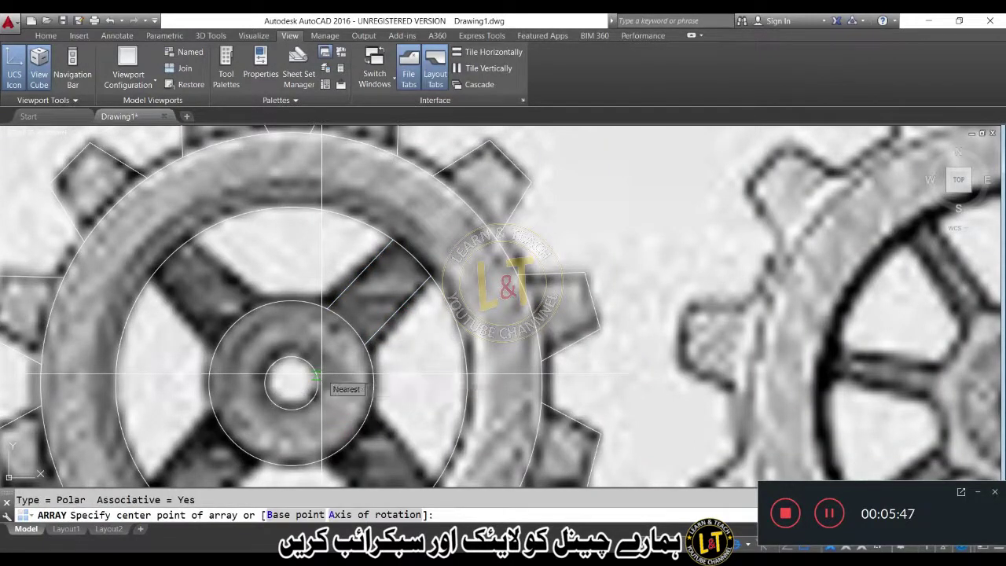
click(291, 382)
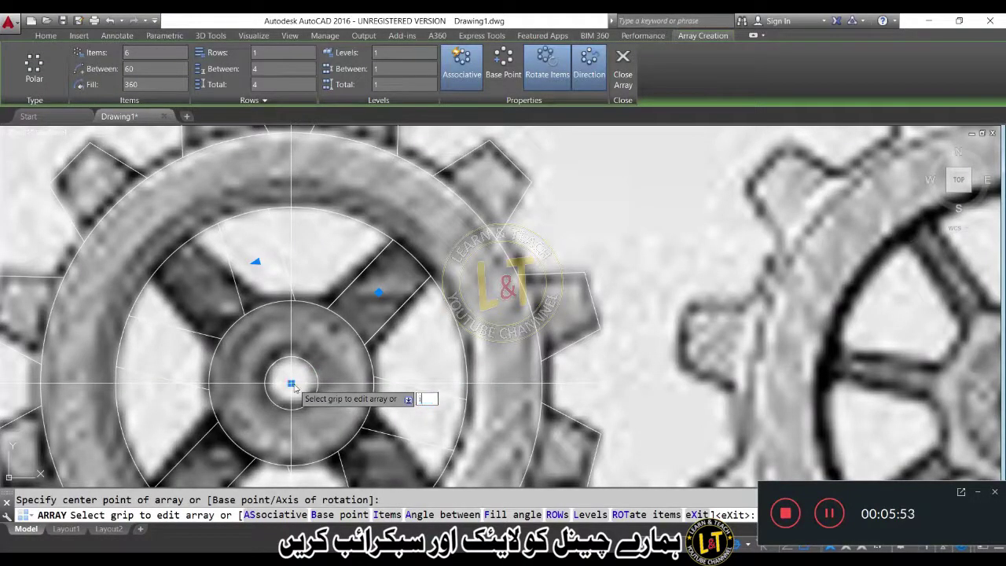
- Set the number of spoke items in the polar array to 4 and finish the array
text(i)
key(Return)
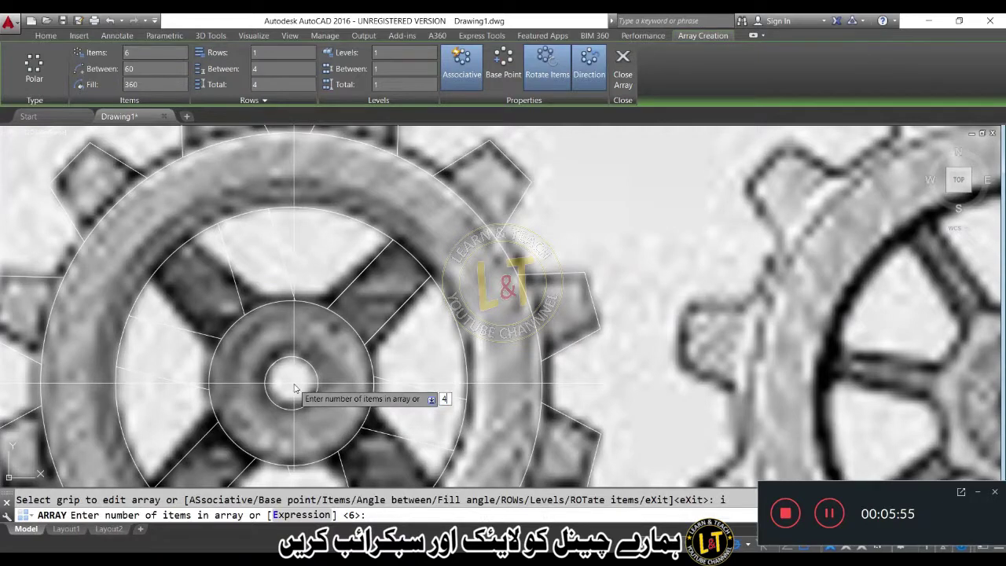
text(4)
key(Return)
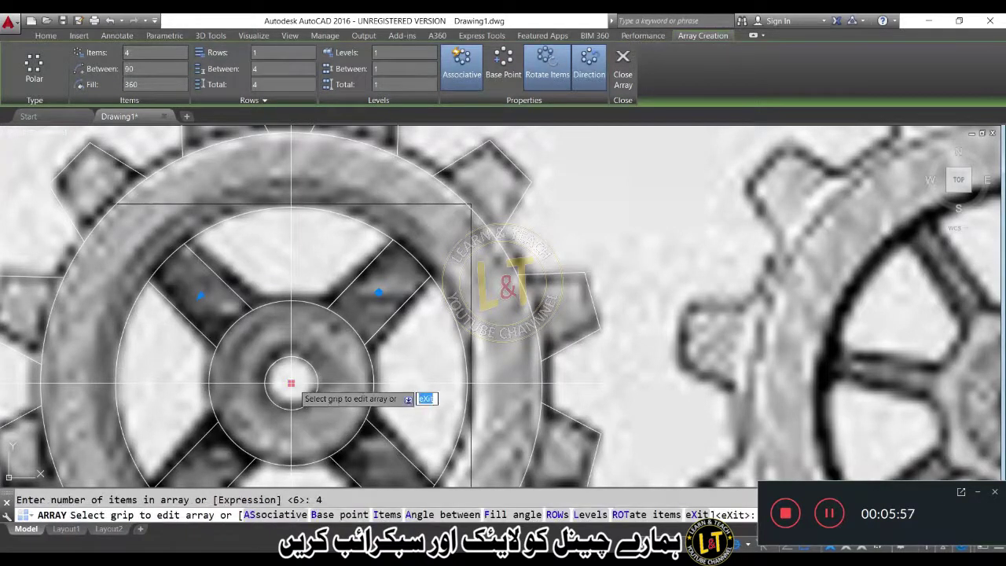
key(Return)
middle_drag(333, 366, 323, 297)
scroll(342, 306, down, 4)
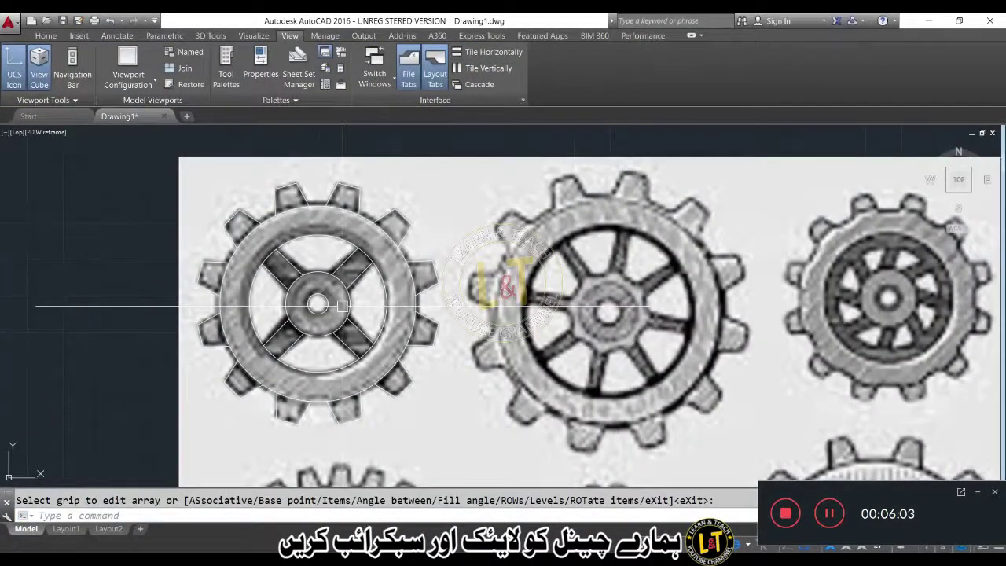
- Copy all of the traced gear's objects to the clipboard without the reference image
key(Escape)
click(180, 166)
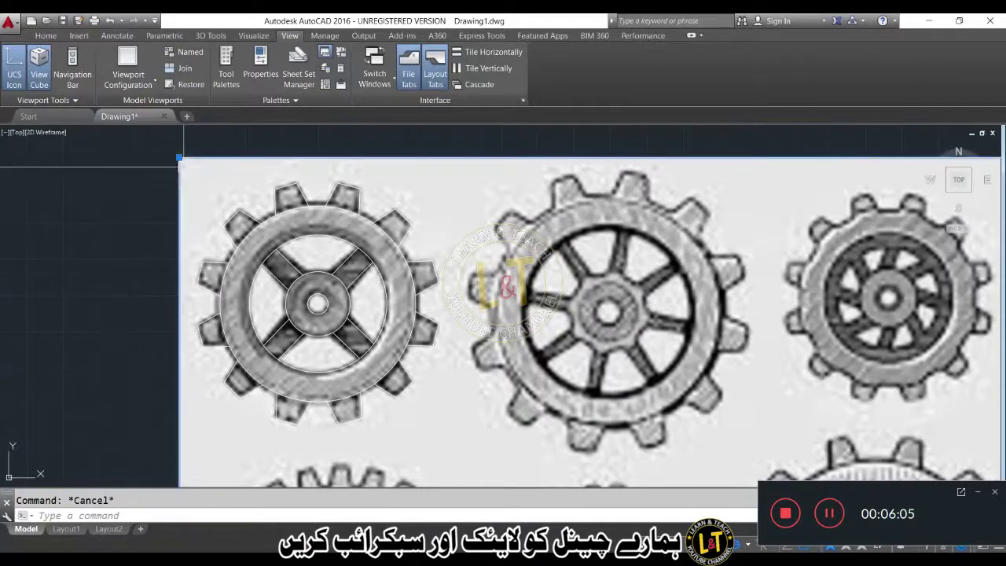
key(Escape)
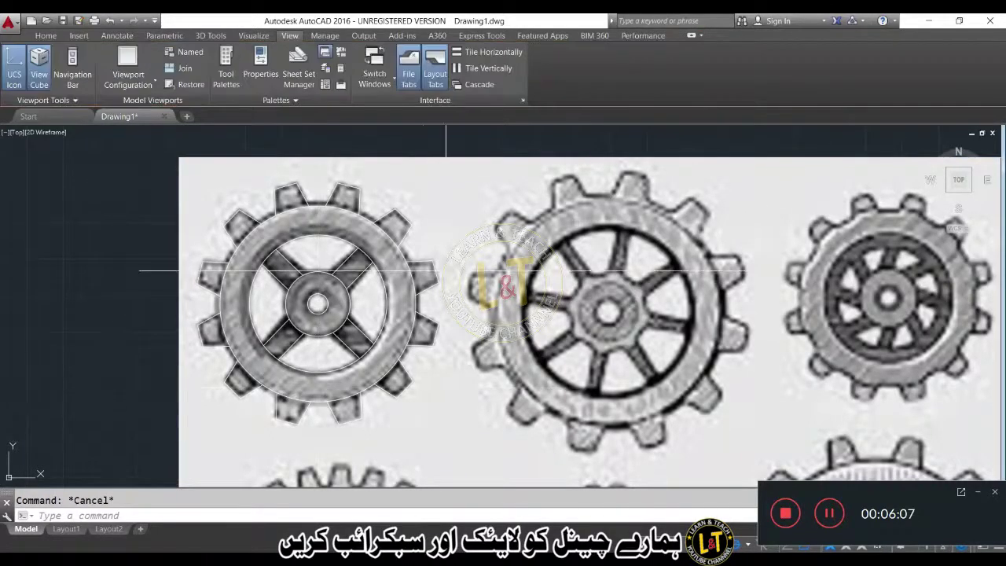
click(460, 174)
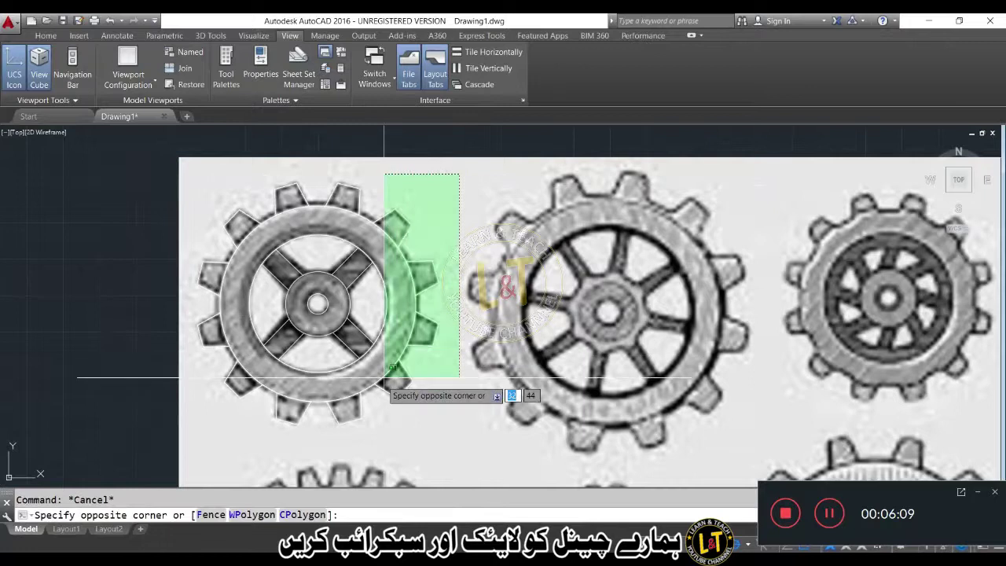
click(196, 428)
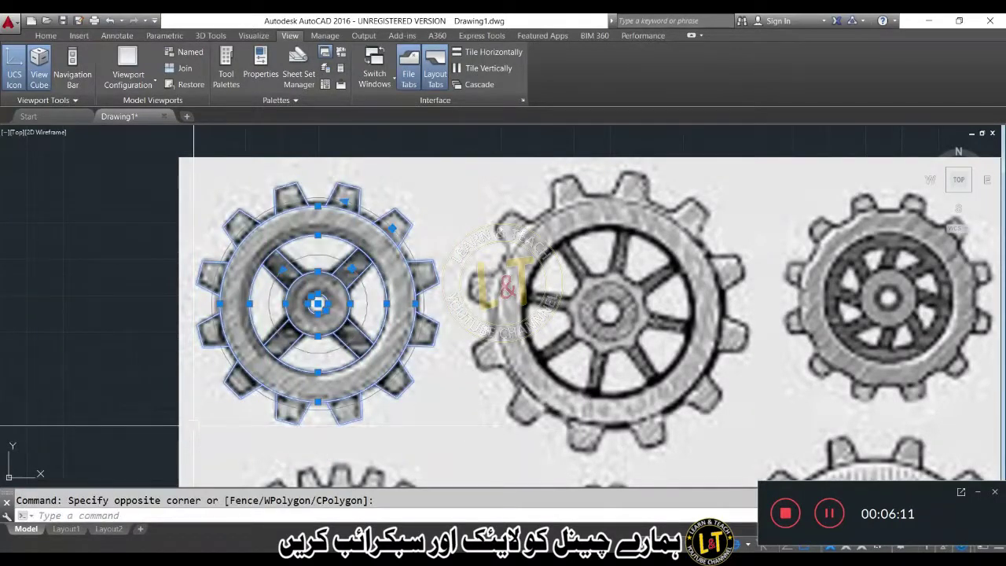
key(ctrl+c)
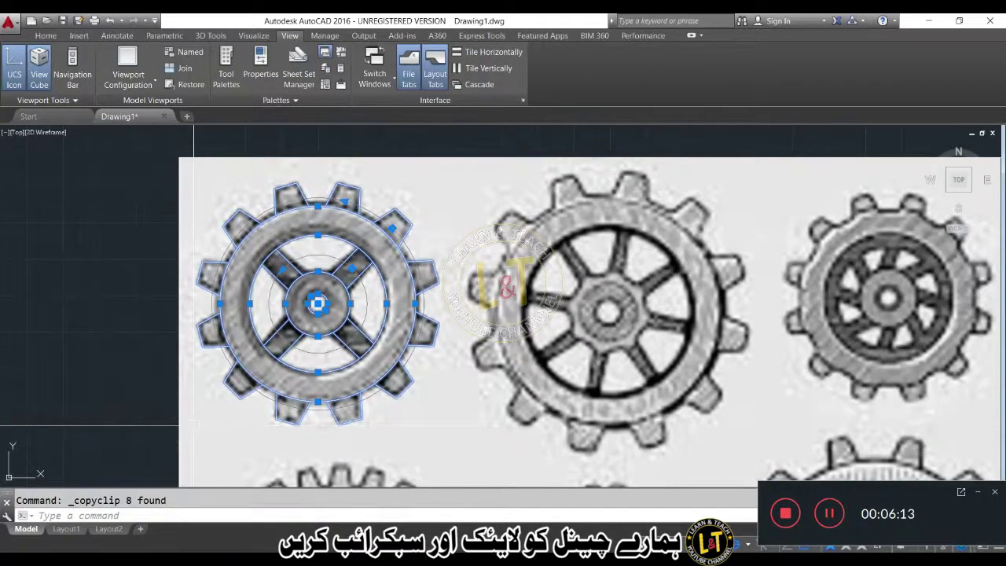
key(Escape)
- Move the whole traced gear off the reference image, horizontally into the empty area to the left of the image
click(467, 173)
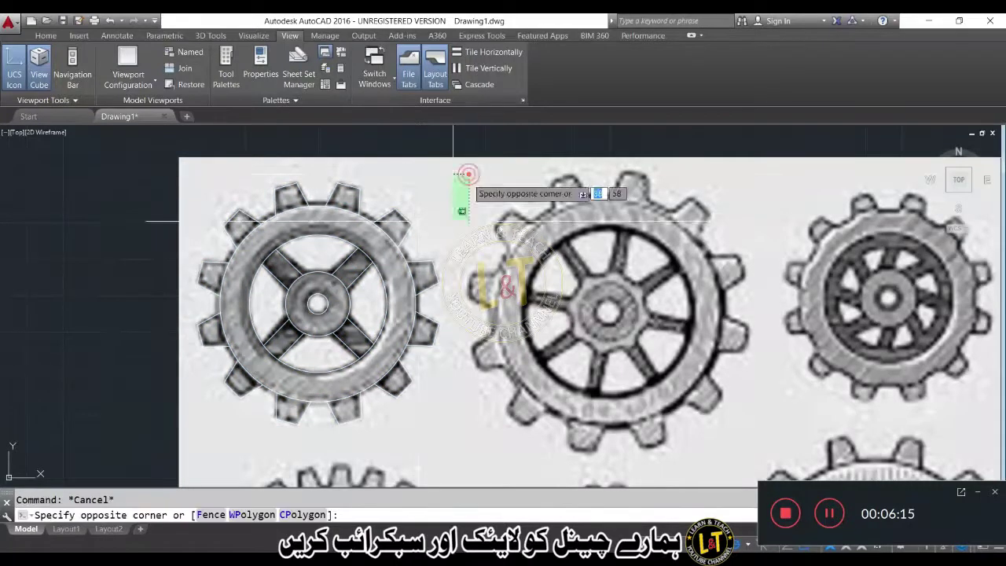
click(193, 420)
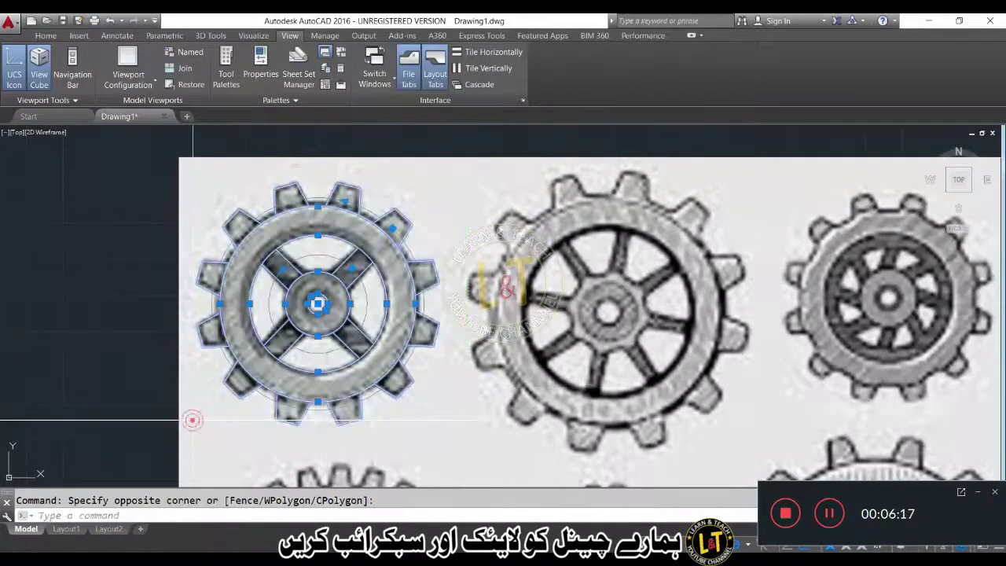
key(Return)
click(253, 394)
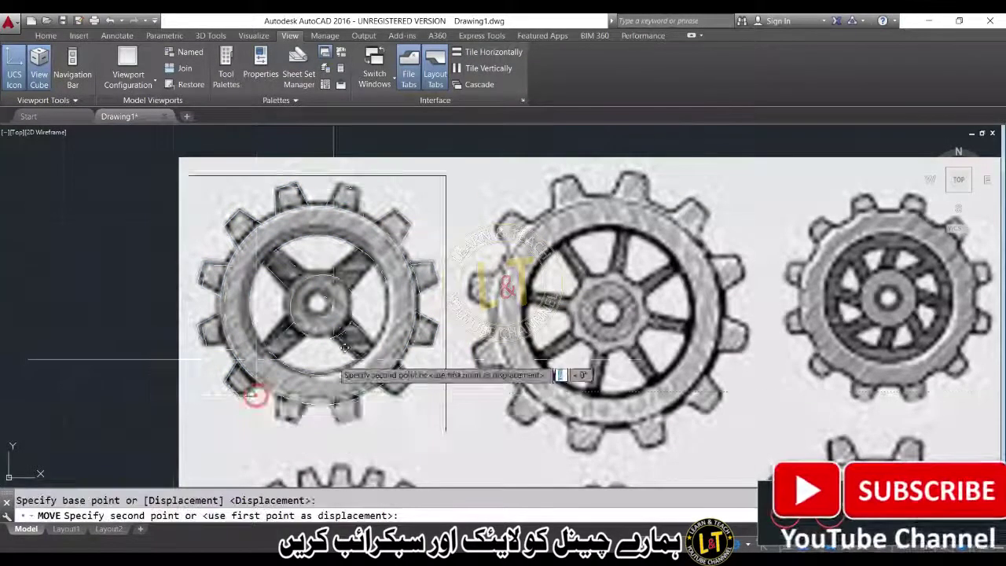
scroll(333, 359, down, 4)
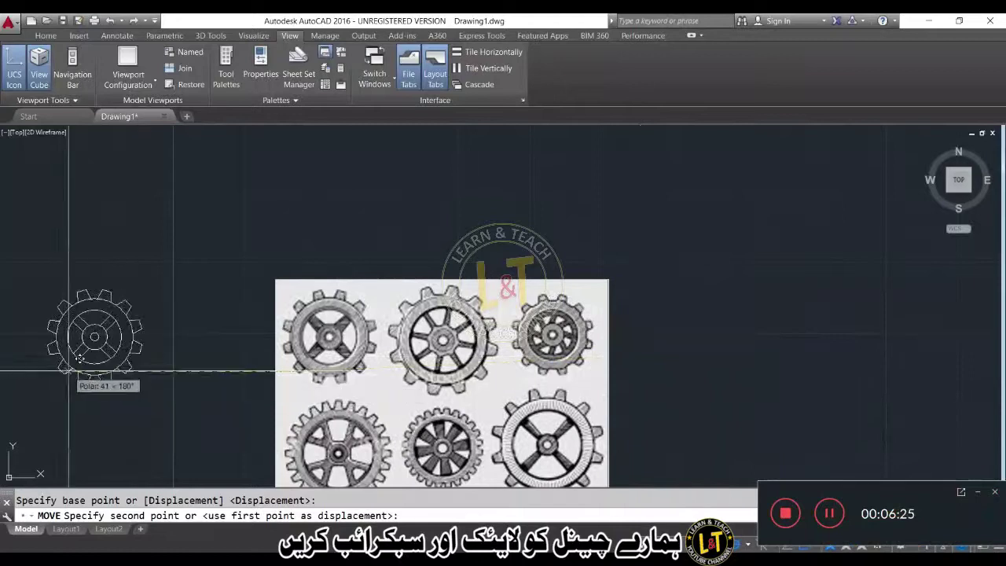
middle_drag(132, 368, 257, 354)
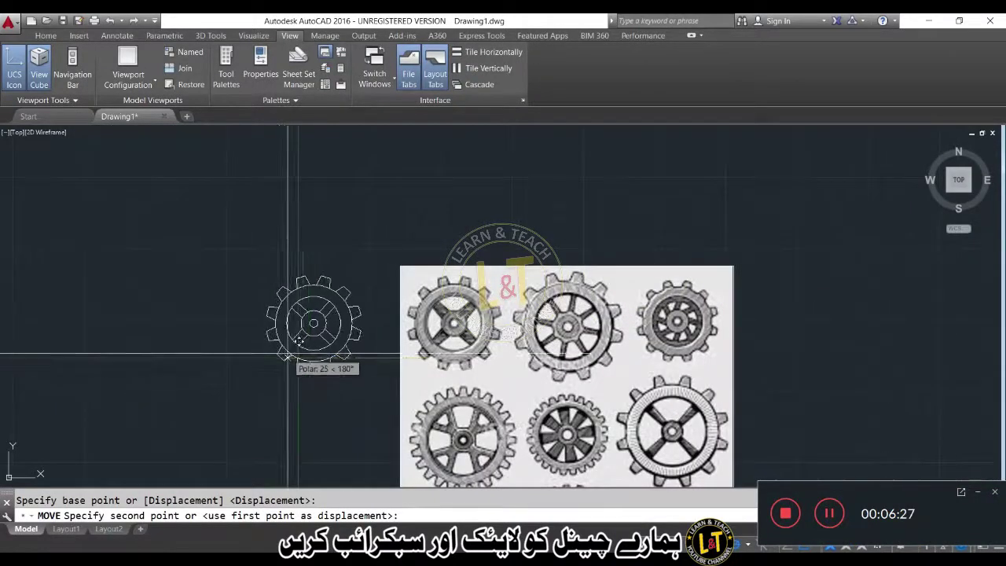
click(94, 356)
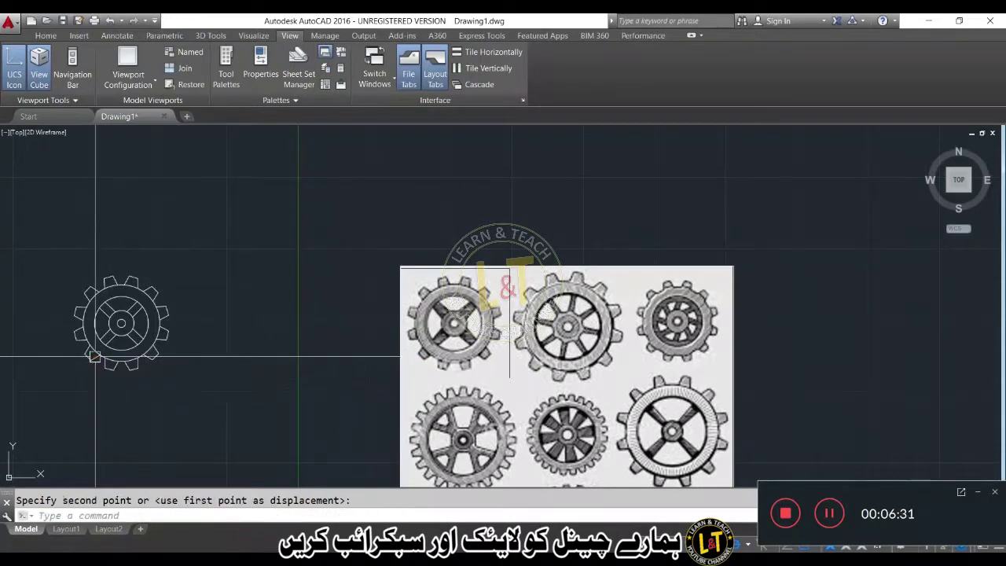
key(Escape)
scroll(94, 338, up, 4)
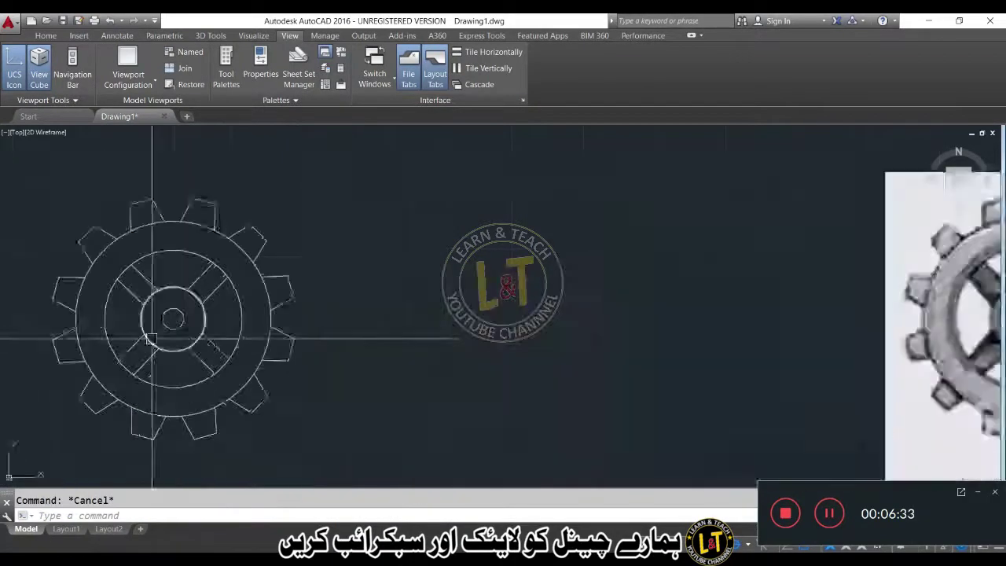
text(tr)
key(Return)
click(242, 254)
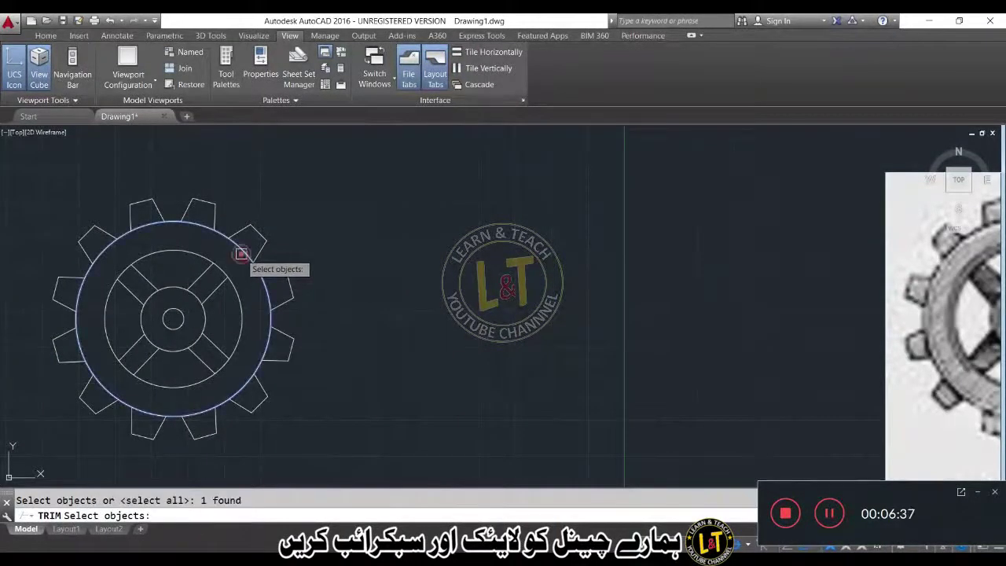
key(Return)
key(Return)
key(Return)
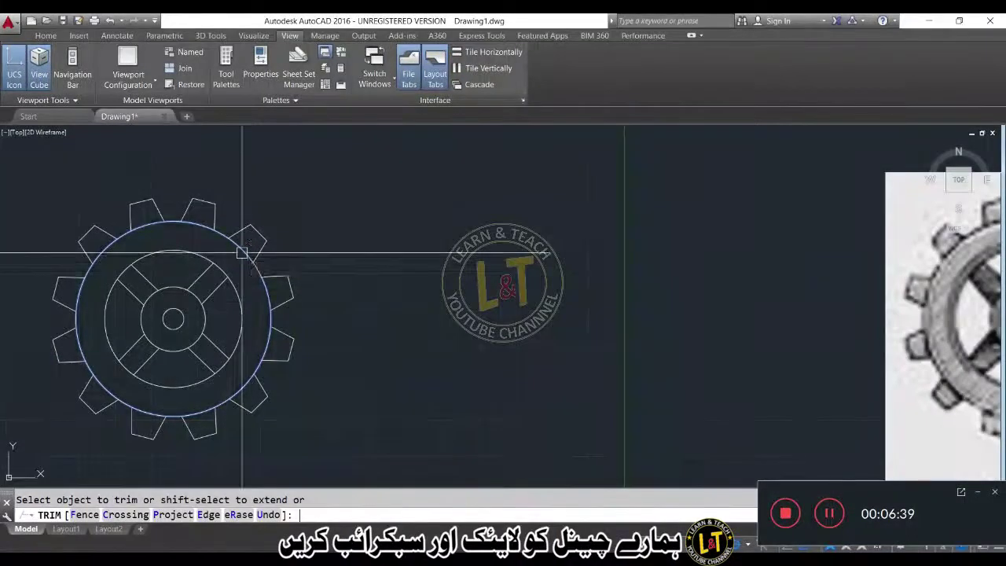
key(Escape)
- Trim the arcs of the outer rim circle at the base of every tooth so the teeth open into the gear body
key(Return)
key(Return)
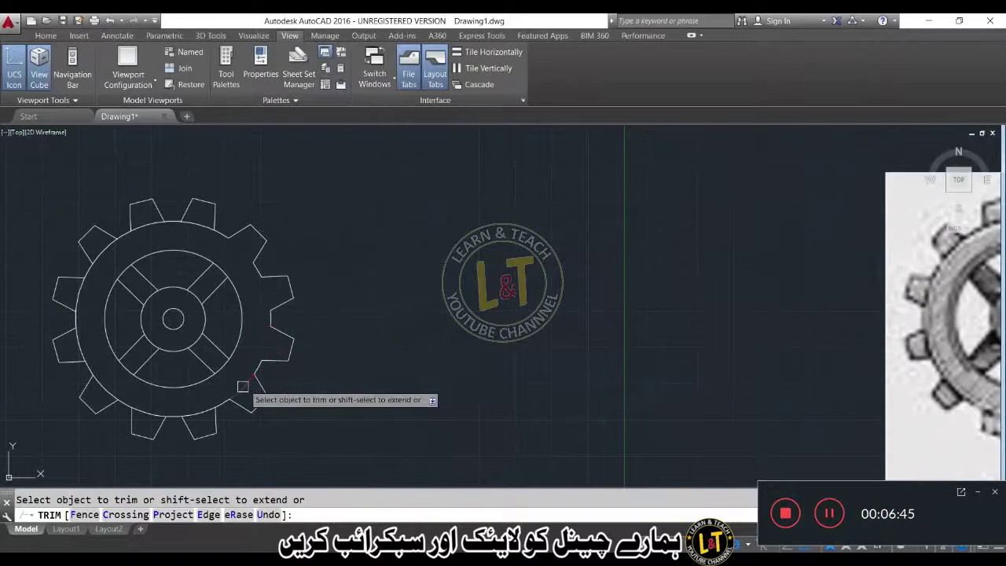
click(196, 410)
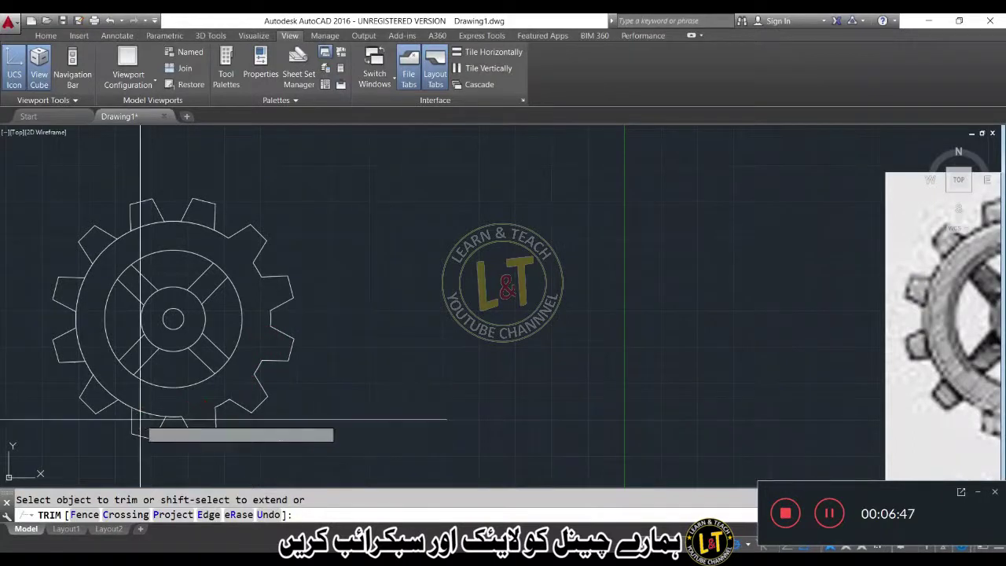
click(141, 419)
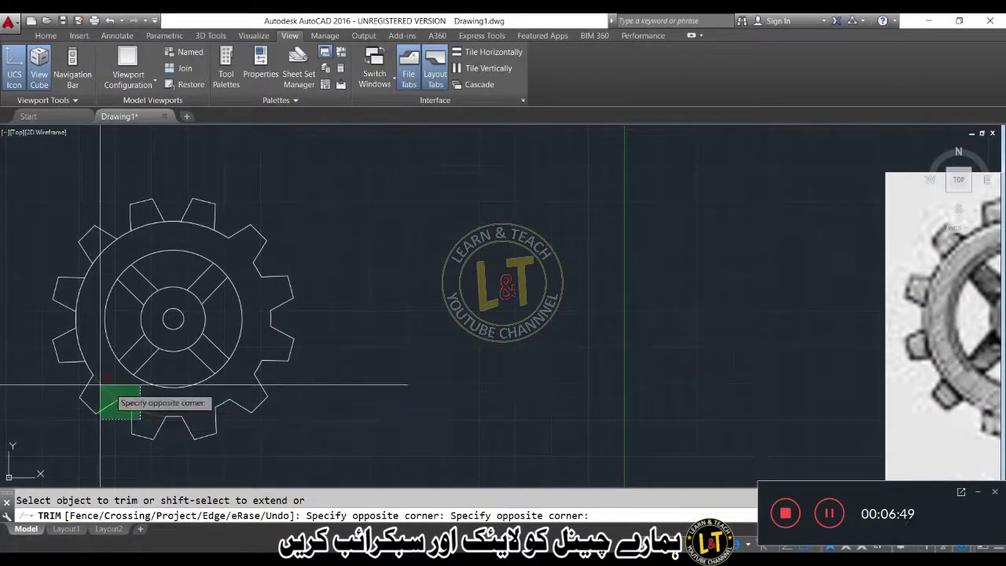
click(154, 413)
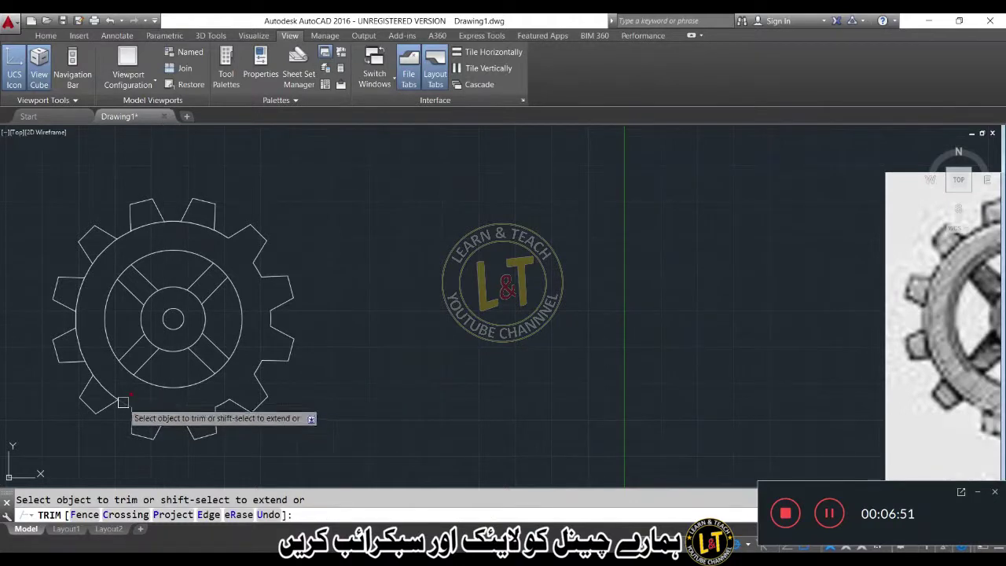
click(73, 344)
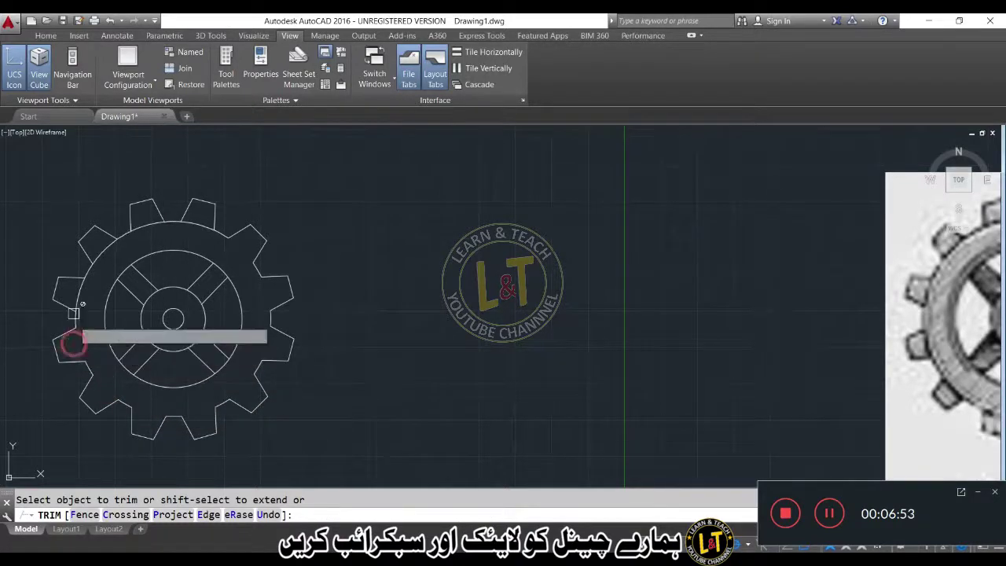
click(75, 299)
click(102, 253)
click(139, 227)
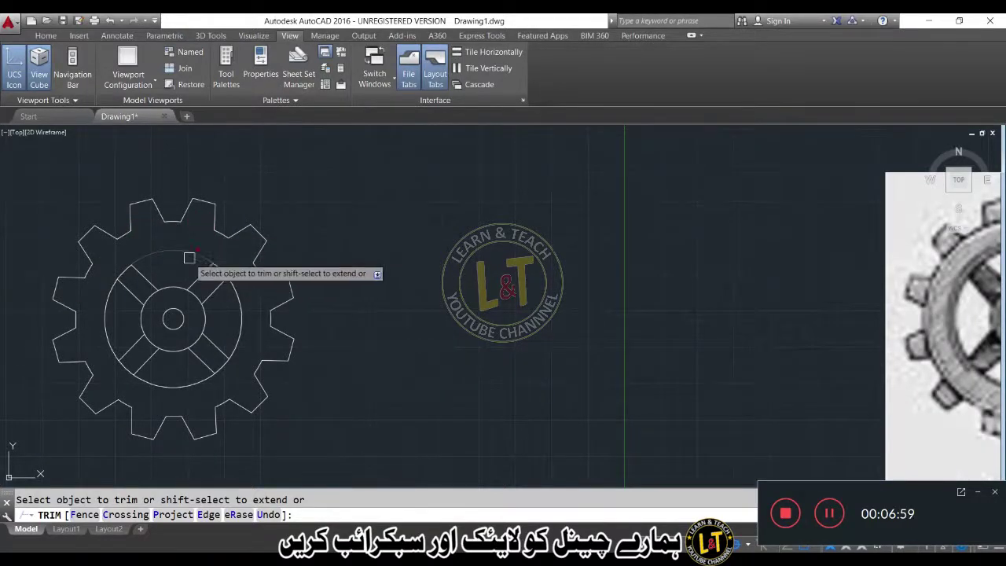
- Trim the arcs of the inner rim circle between the four spokes
click(239, 335)
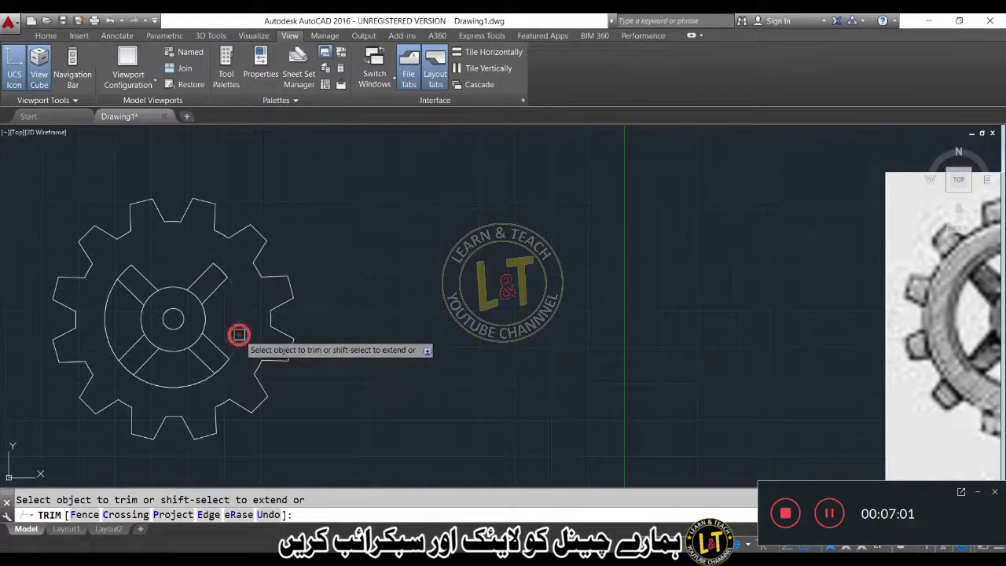
click(106, 315)
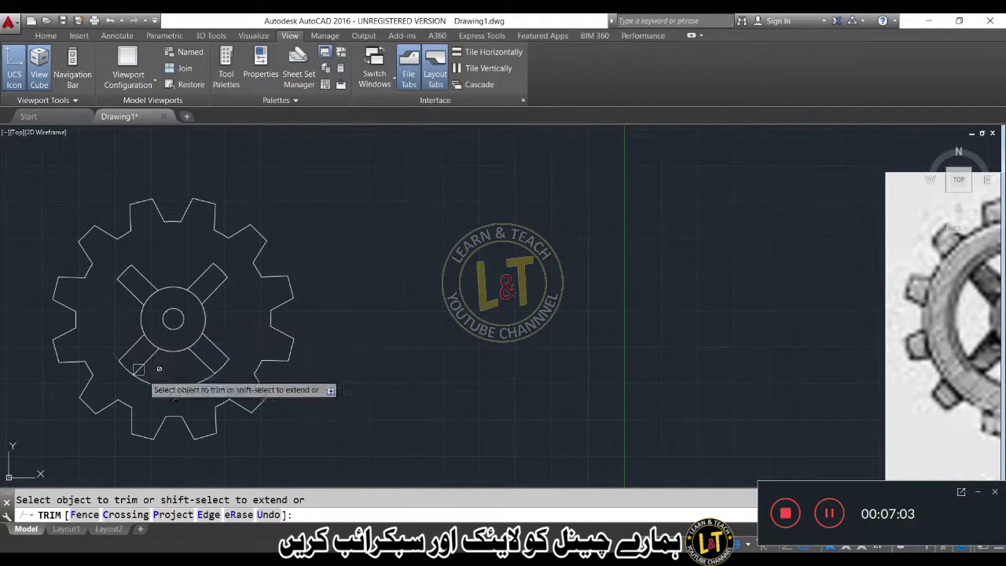
click(162, 386)
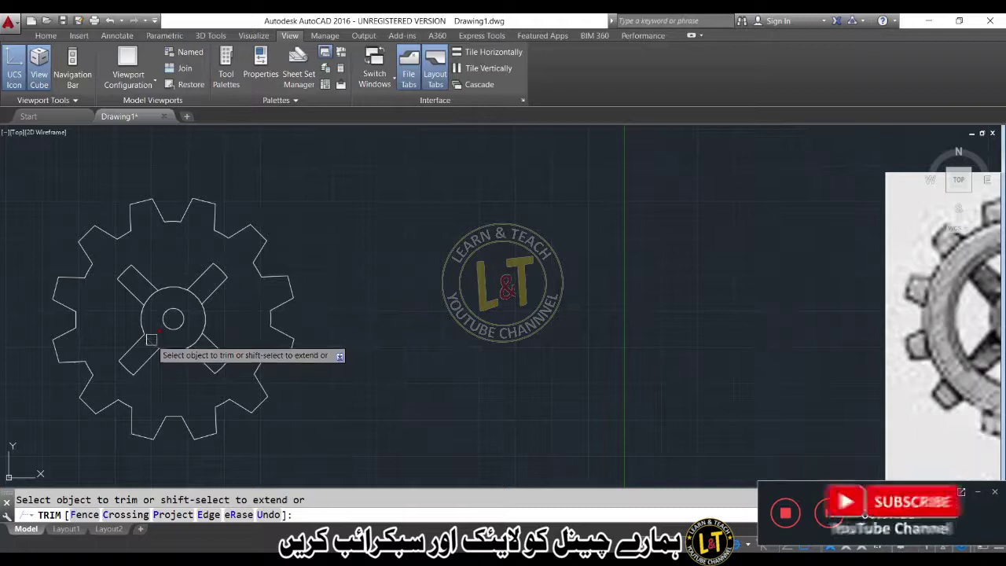
- Undo the trims of the inner rim circle between the spokes and end the Trim command
key(ctrl+z)
key(ctrl+z)
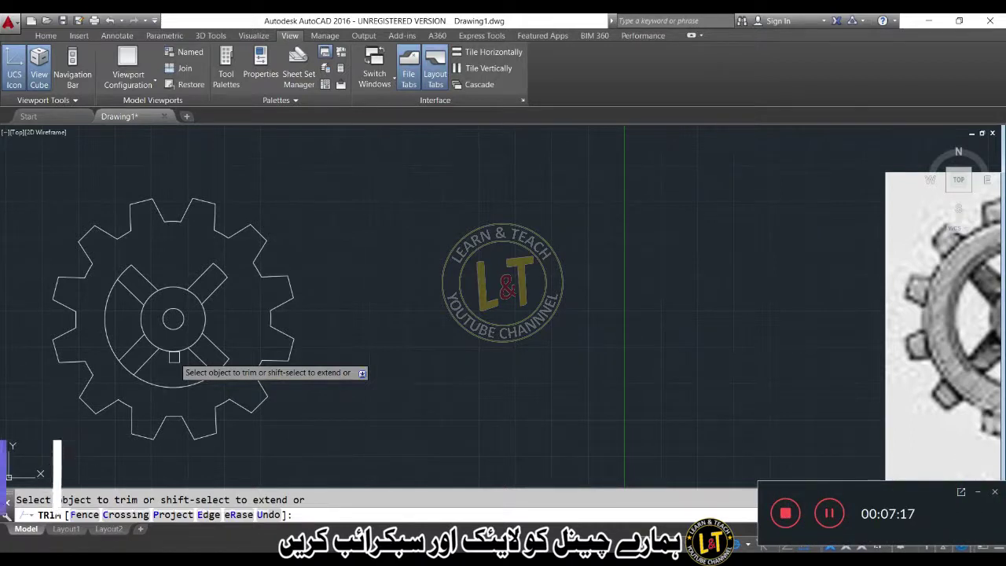
key(ctrl+z)
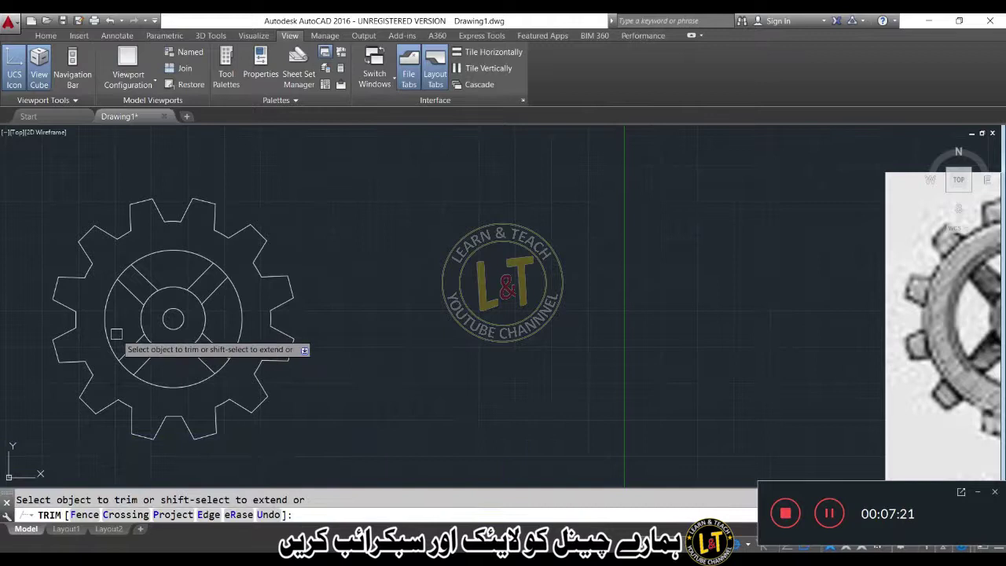
key(Escape)
middle_drag(185, 346, 155, 343)
key(Escape)
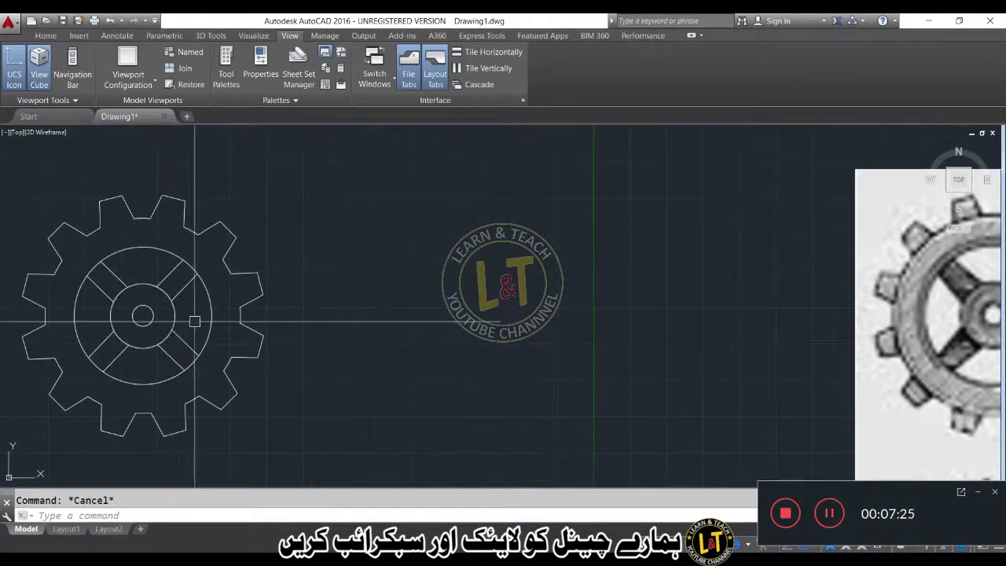
middle_drag(213, 330, 207, 336)
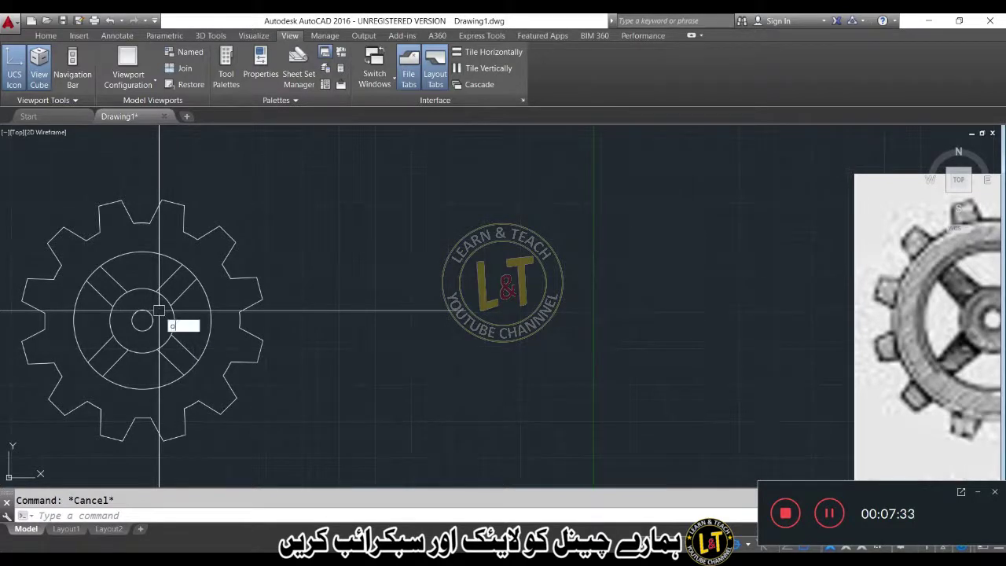
- Offset the gear's inner rim circle outward by 0.1
key(Return)
key(Return)
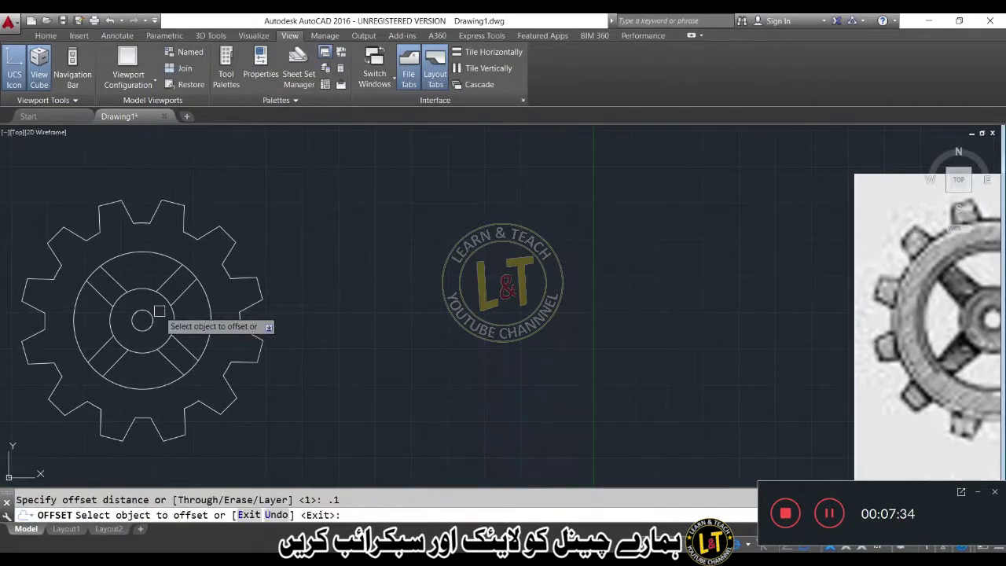
click(168, 257)
click(169, 256)
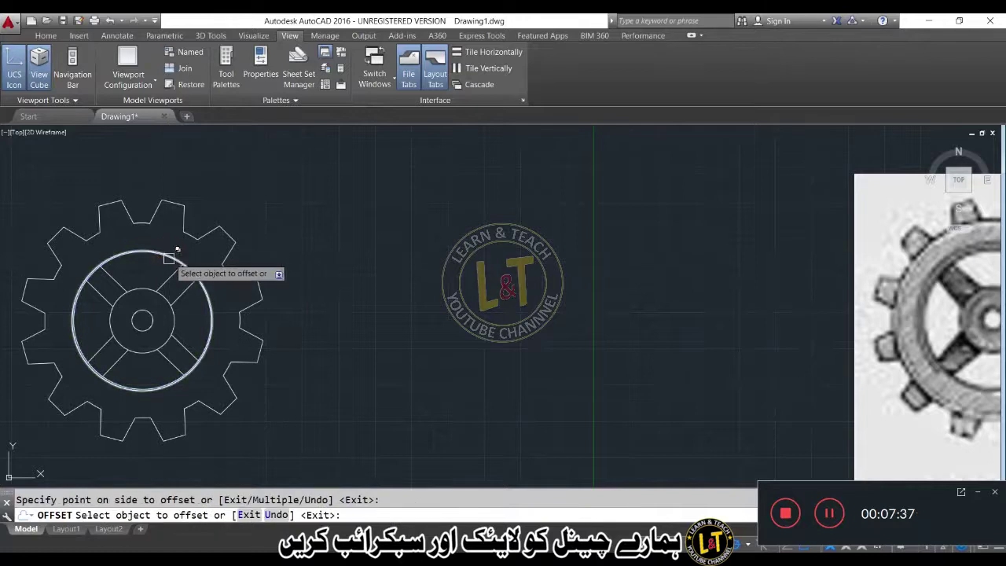
key(Escape)
scroll(49, 276, up, 5)
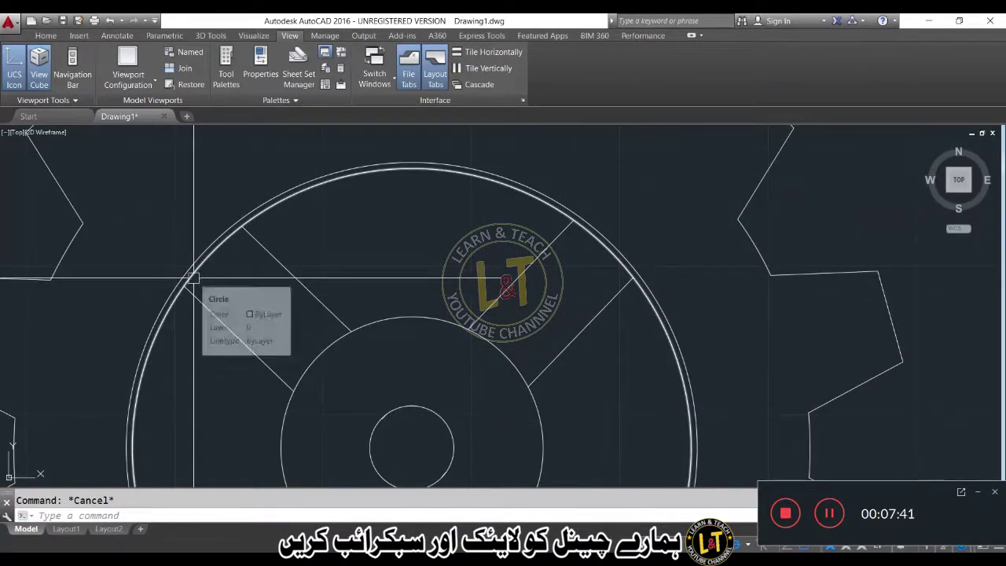
text(ts or)
key(Return)
click(177, 309)
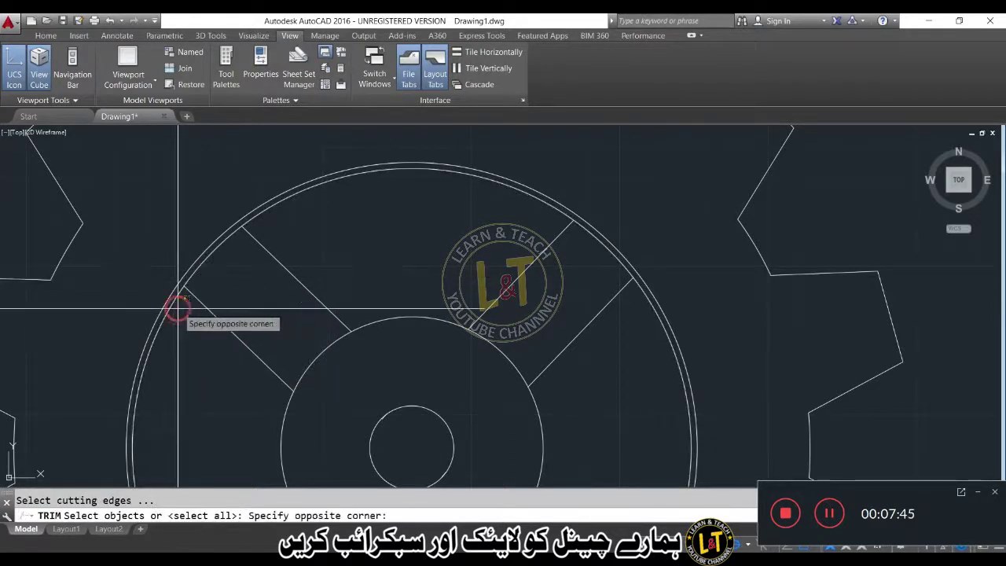
click(173, 311)
click(168, 317)
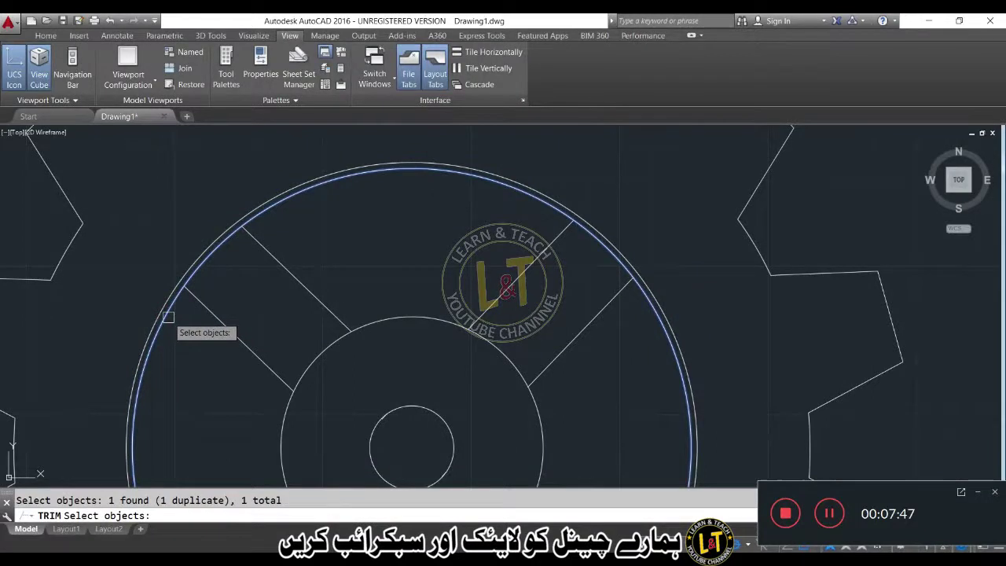
scroll(168, 316, down, 3)
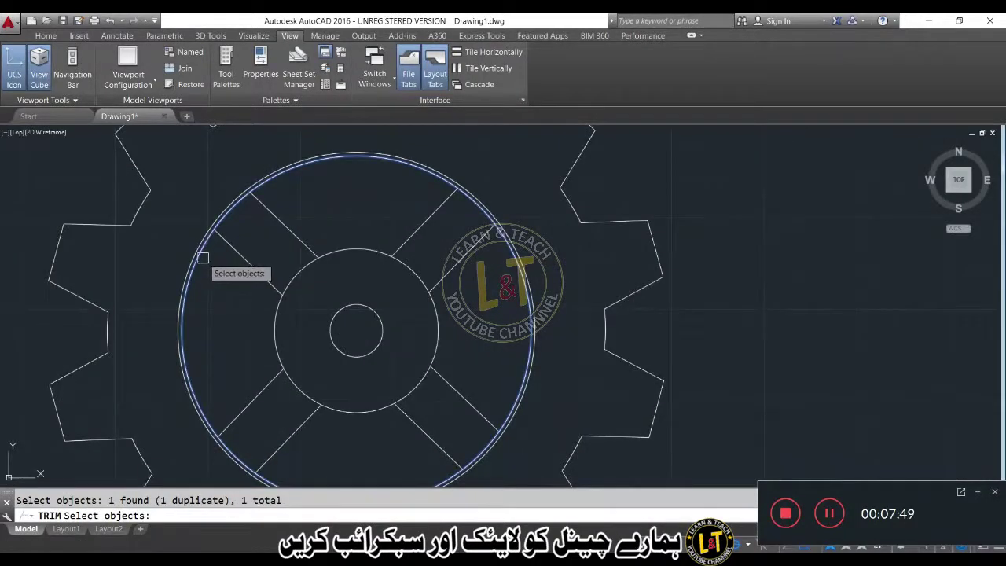
key(Return)
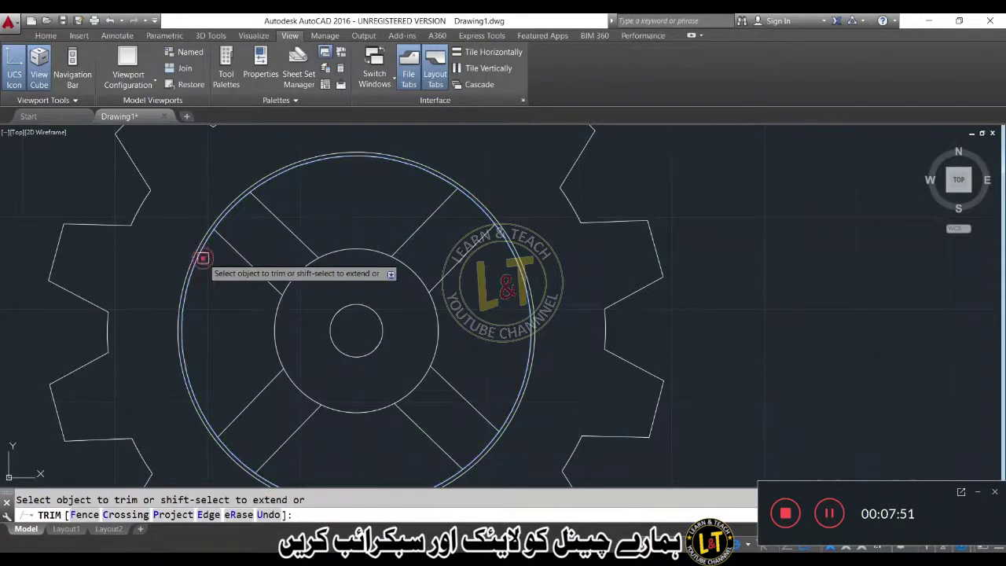
key(Escape)
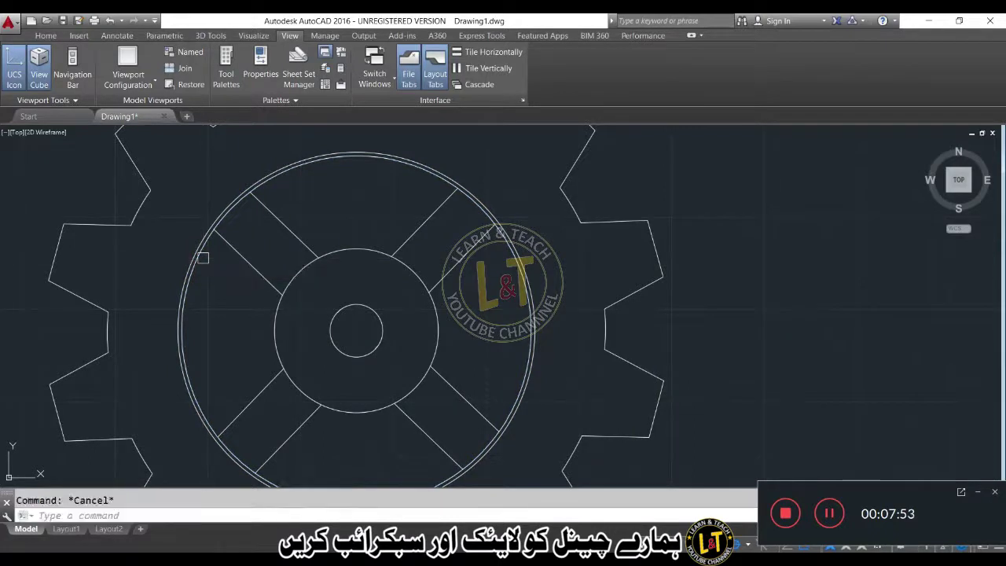
- Trim the arcs of the original inner rim circle between the four spokes, keeping the spoke ends and the outer offset circle
key(Return)
key(Return)
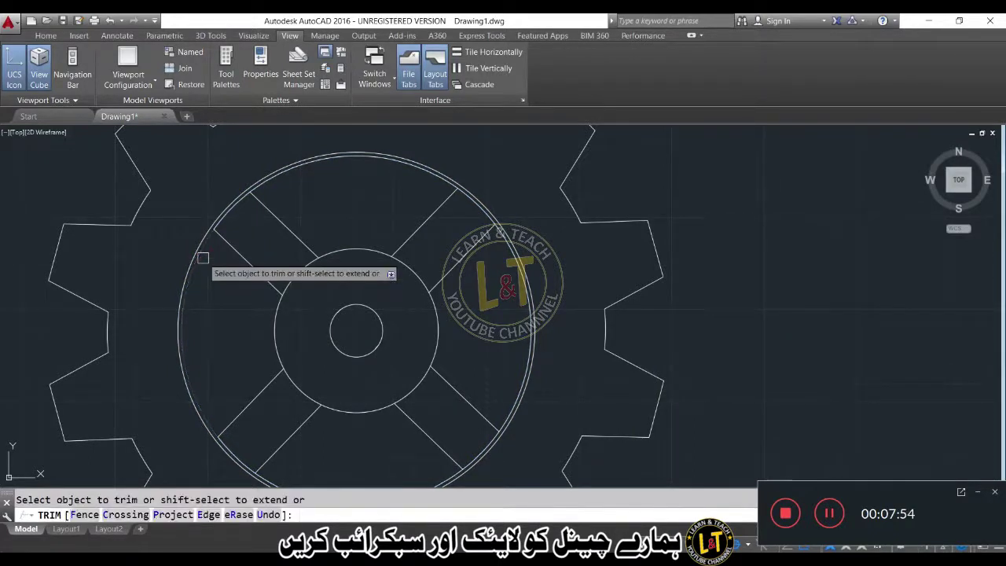
middle_drag(316, 476, 285, 418)
click(298, 440)
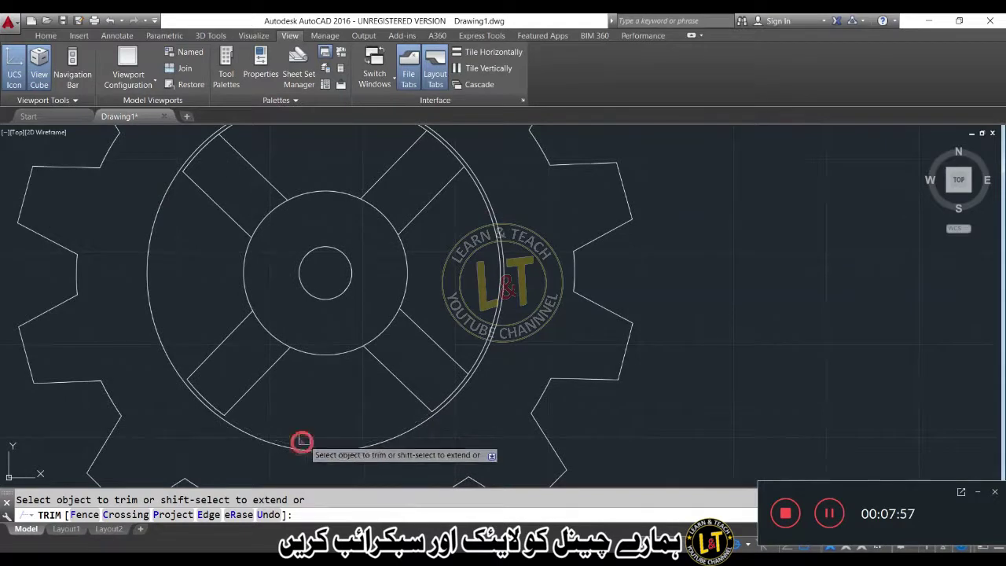
click(496, 282)
middle_drag(445, 292, 454, 375)
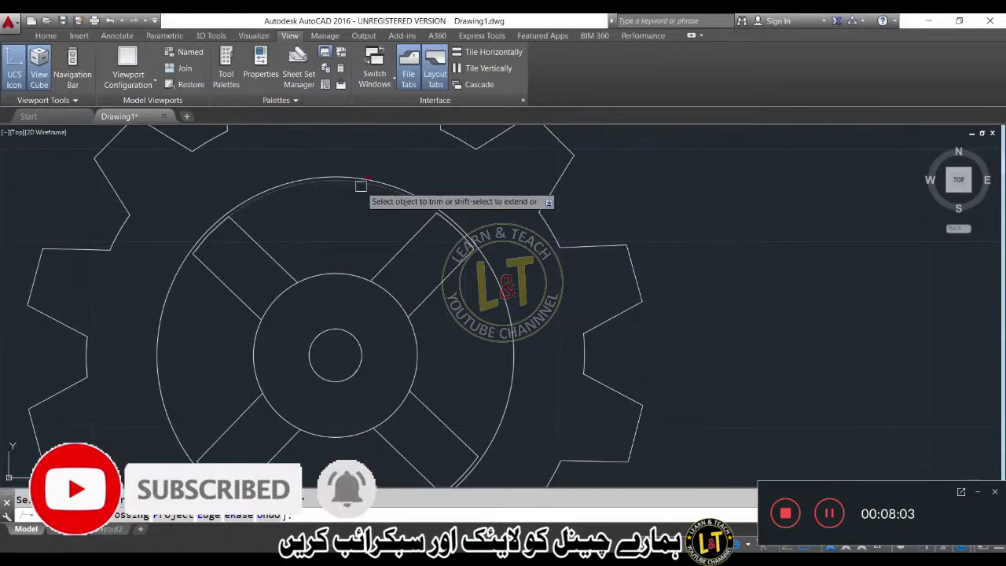
scroll(353, 268, down, 2)
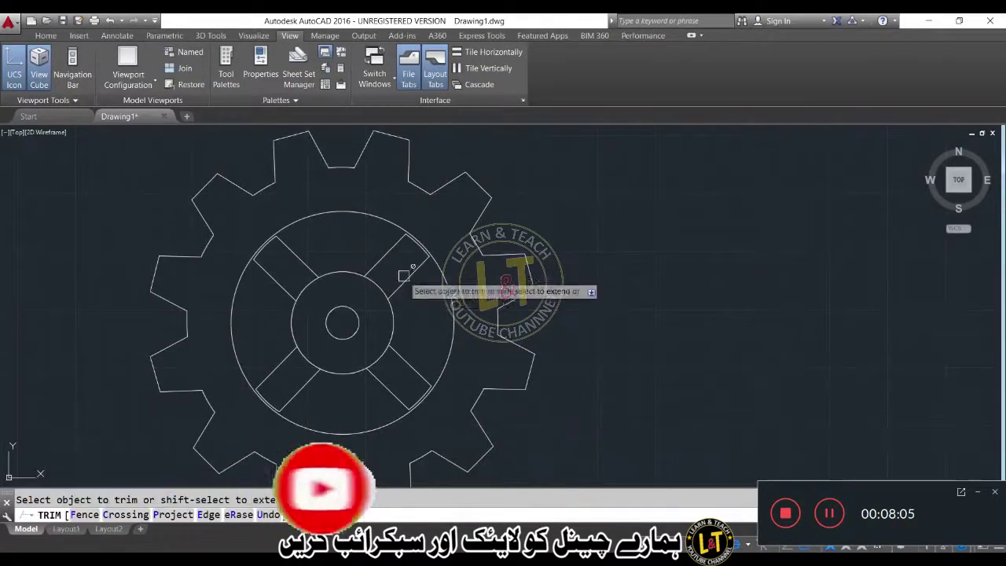
key(Escape)
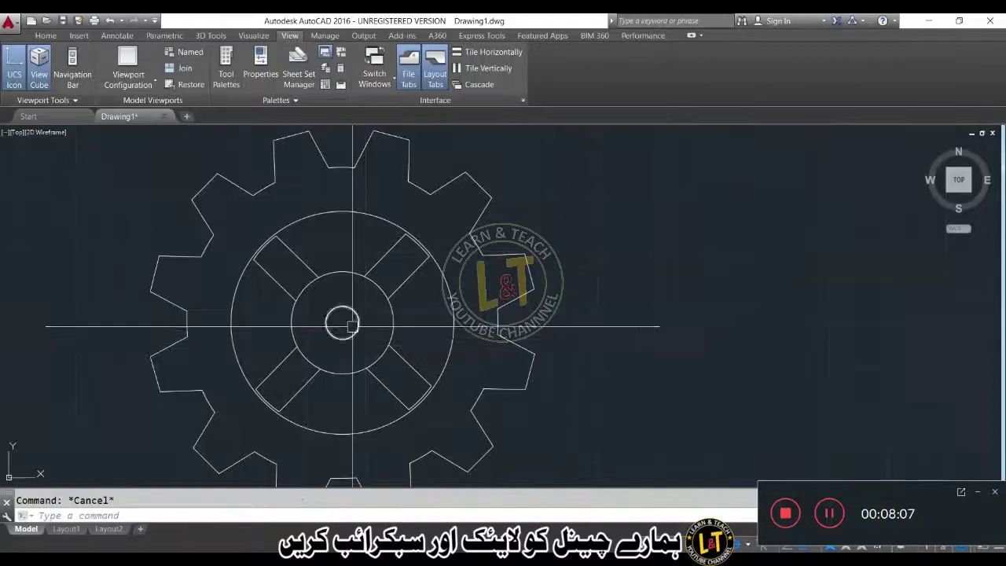
- Draw a circle centred on the middle gear in the reference image's top row, reaching the inner edge of its rim
scroll(353, 325, down, 8)
scroll(255, 320, up, 8)
scroll(255, 320, down, 5)
middle_drag(390, 384, 275, 353)
middle_drag(697, 390, 532, 395)
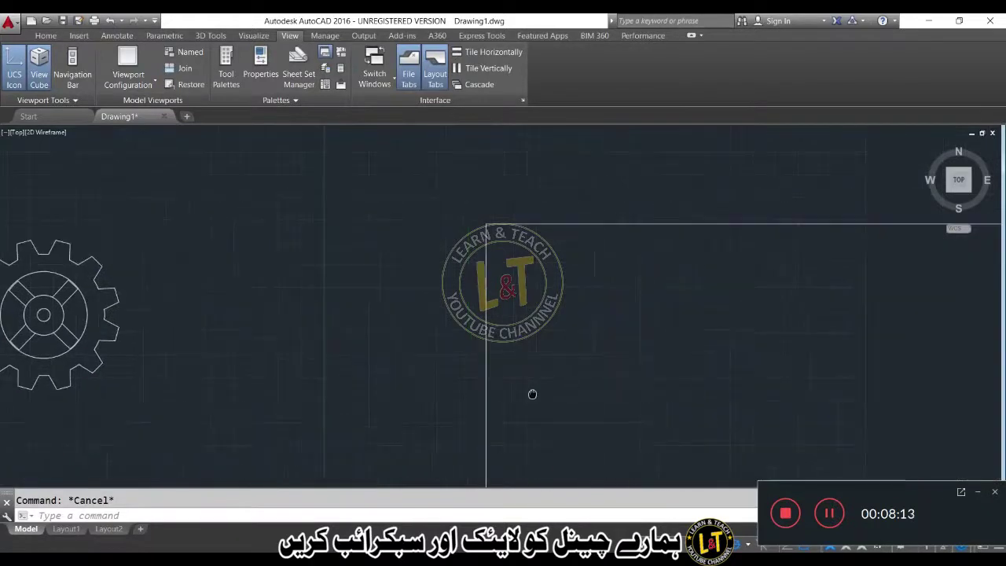
middle_drag(655, 375, 552, 369)
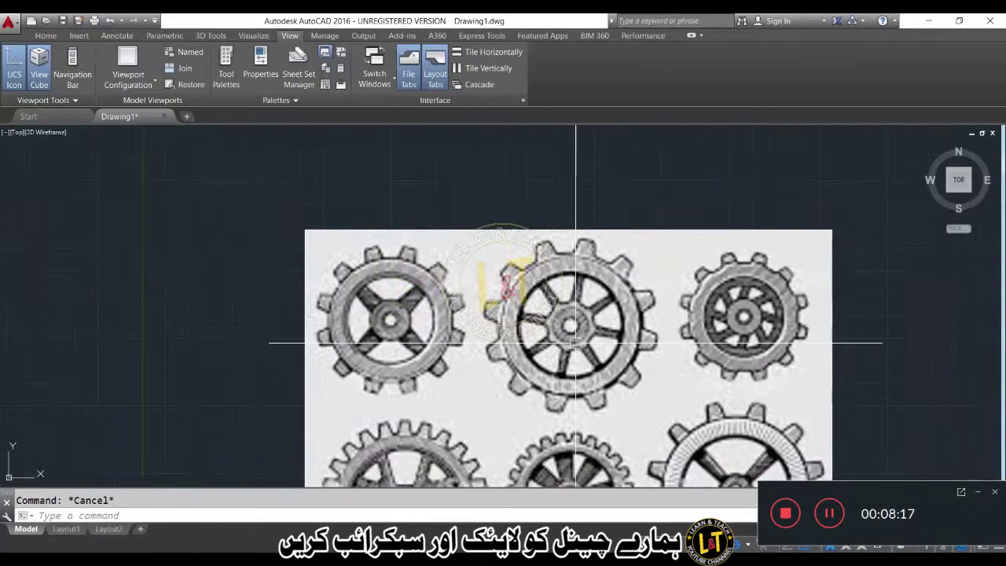
scroll(575, 343, up, 2)
text(c)
key(Return)
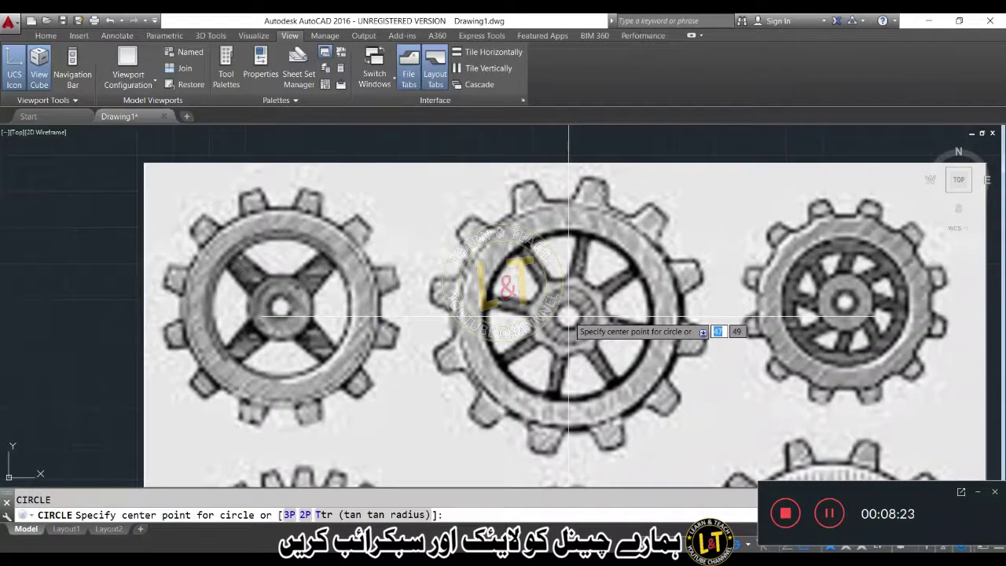
click(568, 317)
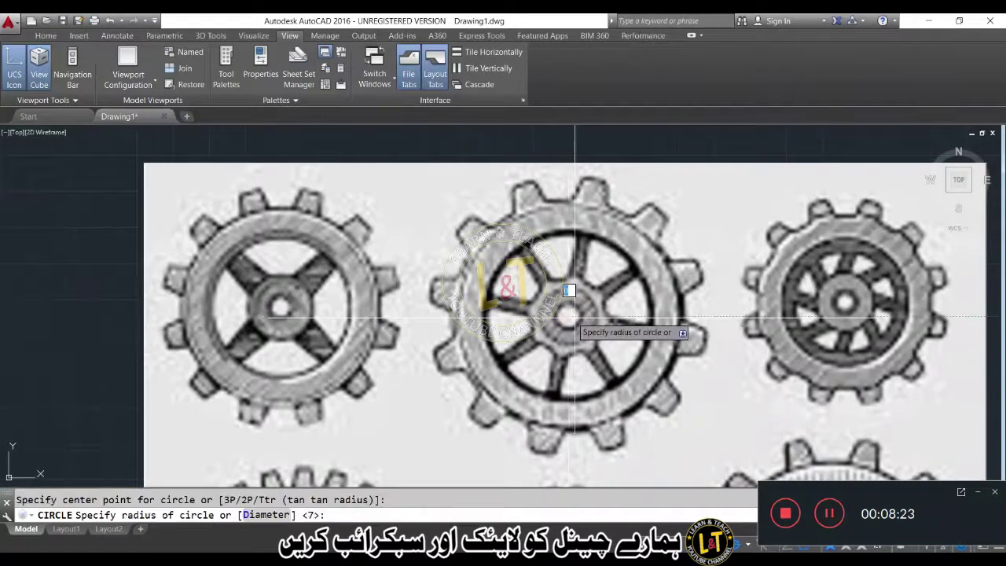
click(647, 359)
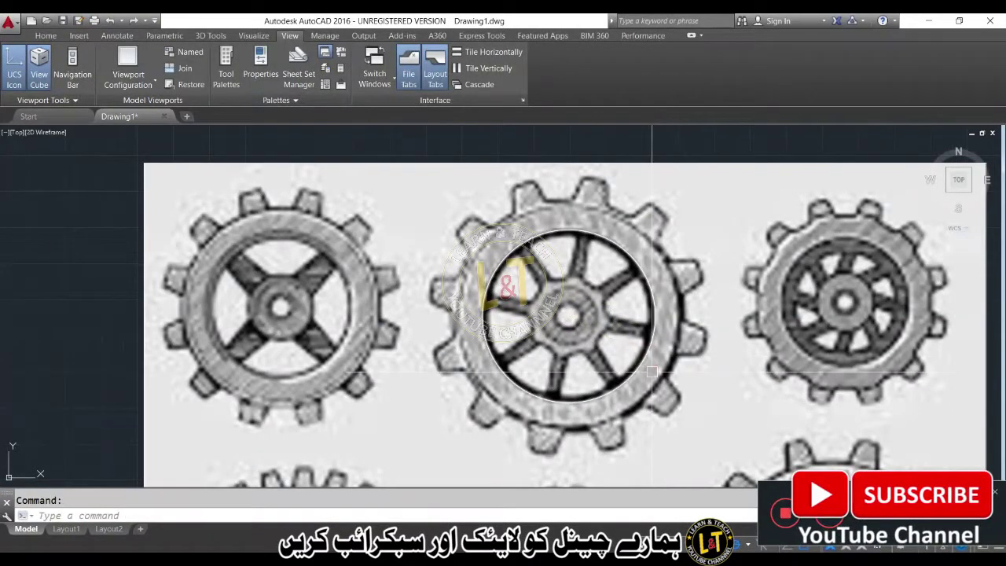
- Offset the middle gear's inner rim circle outward by 1.5 to trace the outer edge of the rim
text(o)
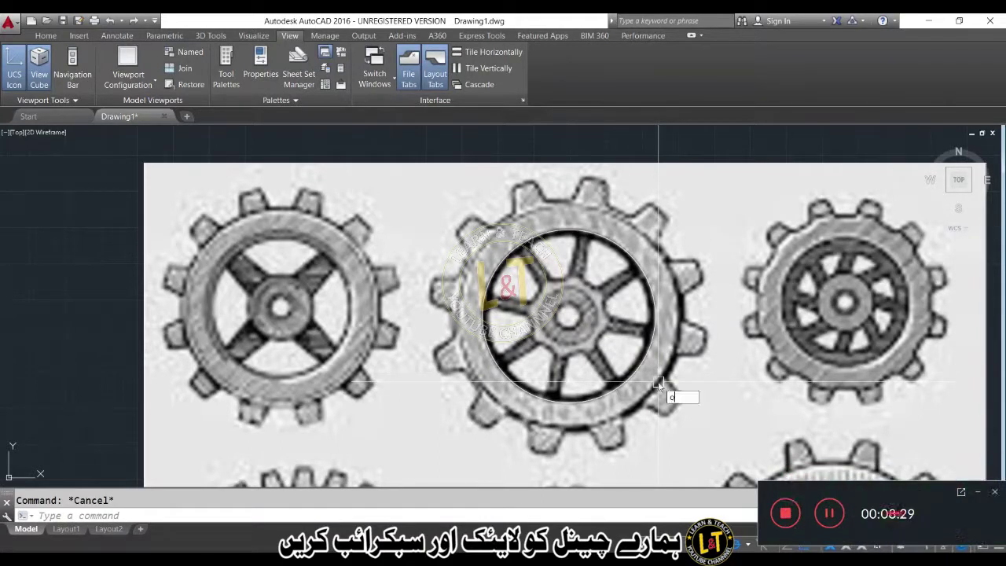
key(Return)
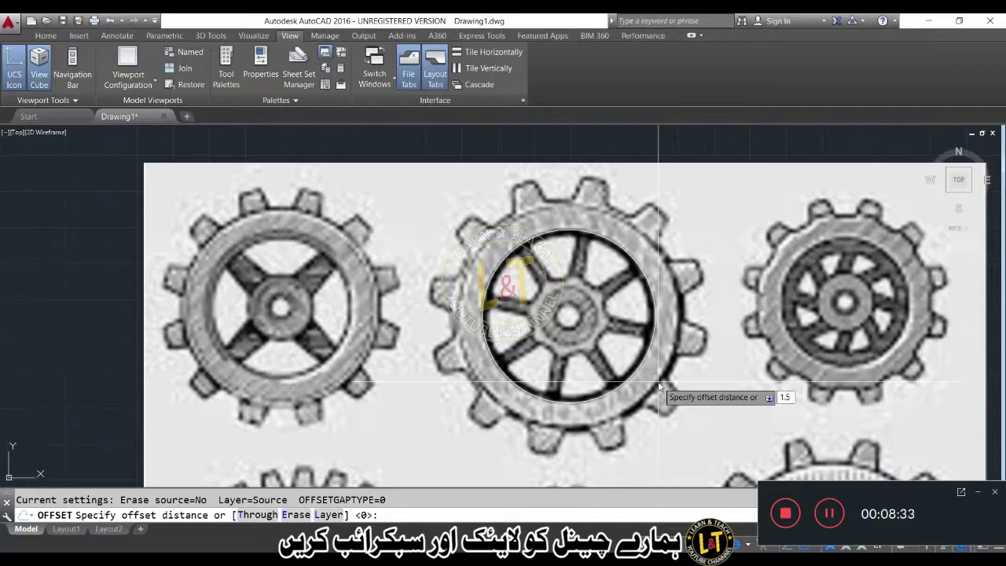
key(Return)
click(659, 381)
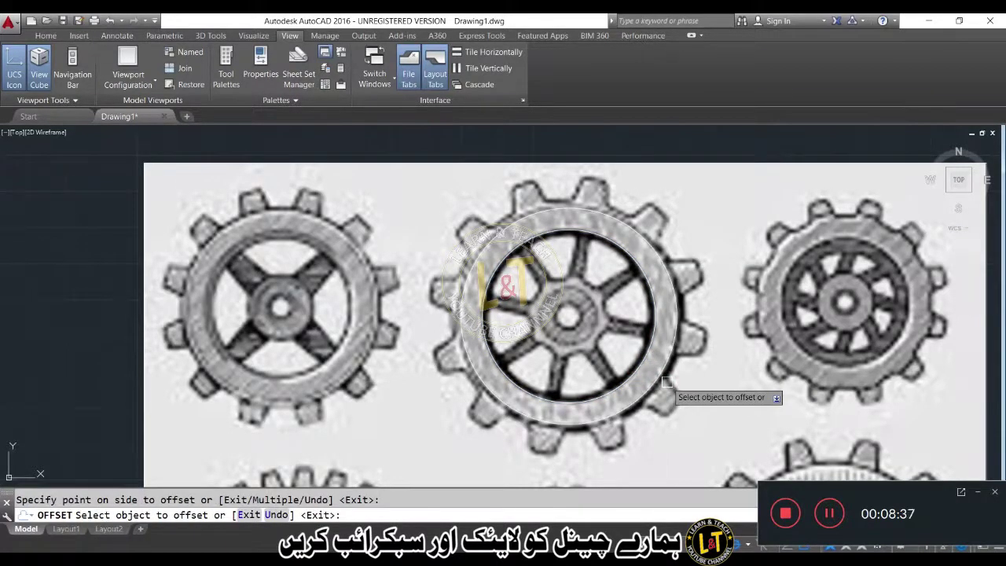
key(Escape)
- Offset the middle gear's inner rim circle inward by 2.5 as a construction circle around the hub
middle_drag(668, 369, 661, 388)
key(Escape)
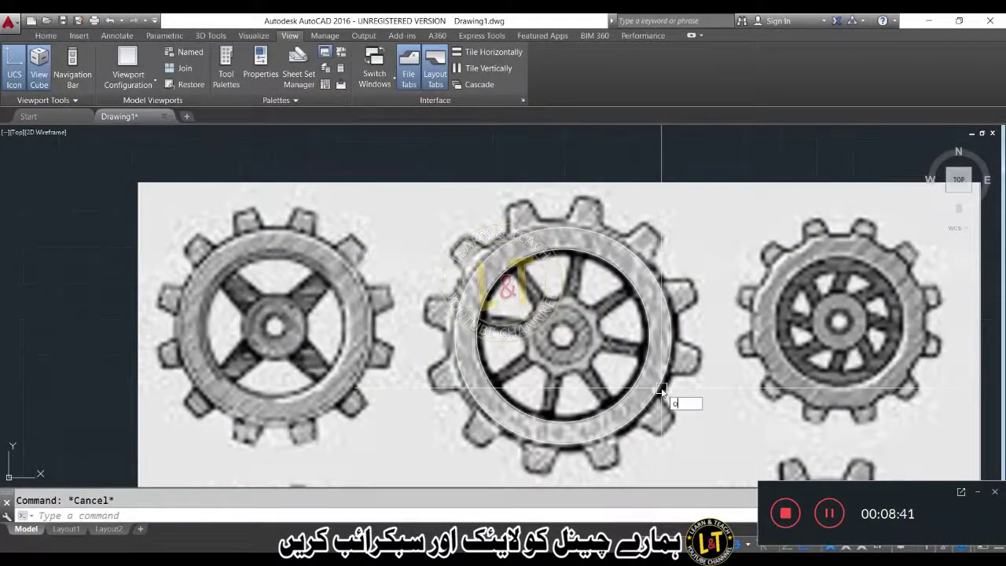
key(Return)
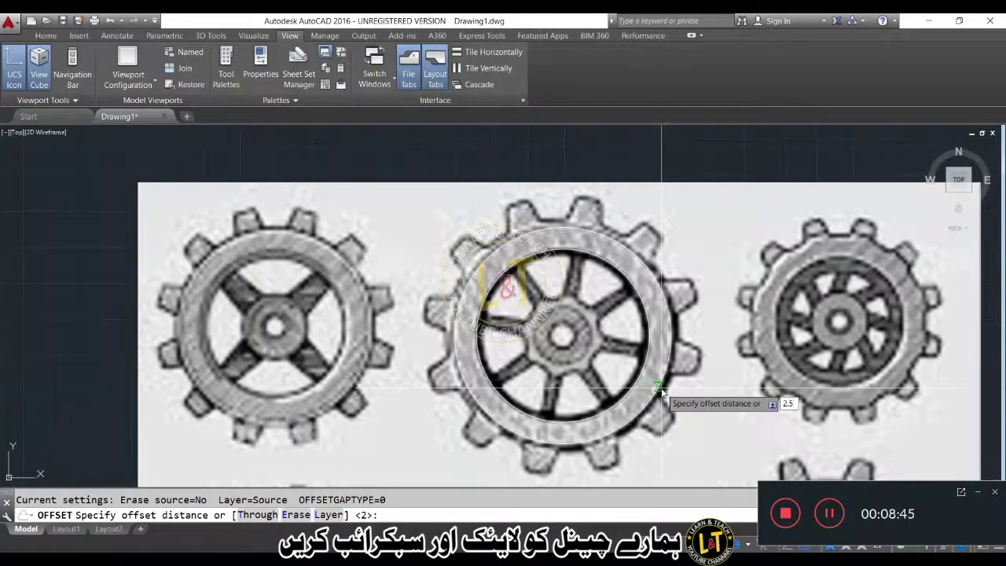
key(Return)
click(641, 377)
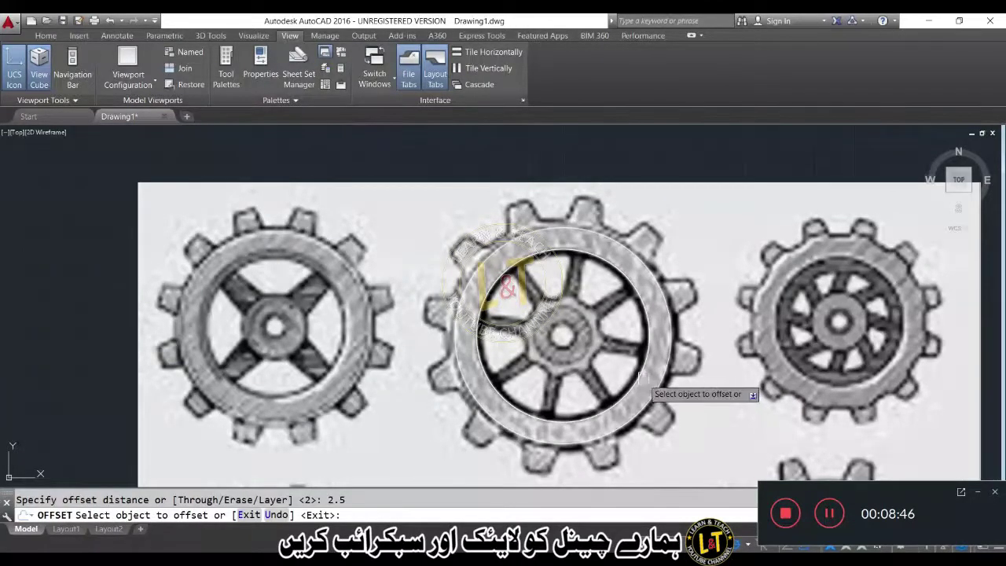
click(595, 360)
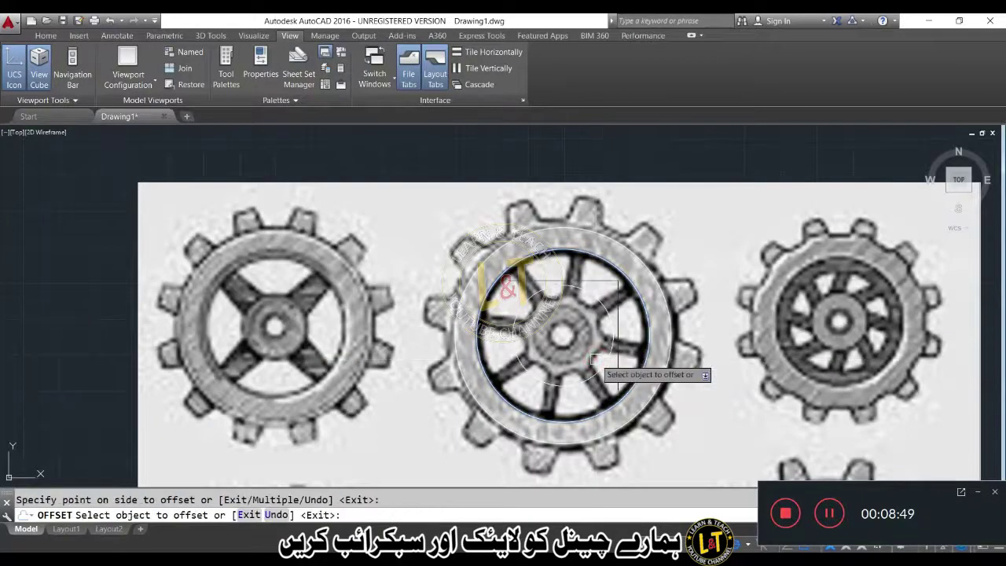
key(Escape)
- Offset the construction circle around the hub inward by 1 to trace the hub's outer edge
text(o)
key(Return)
key(Return)
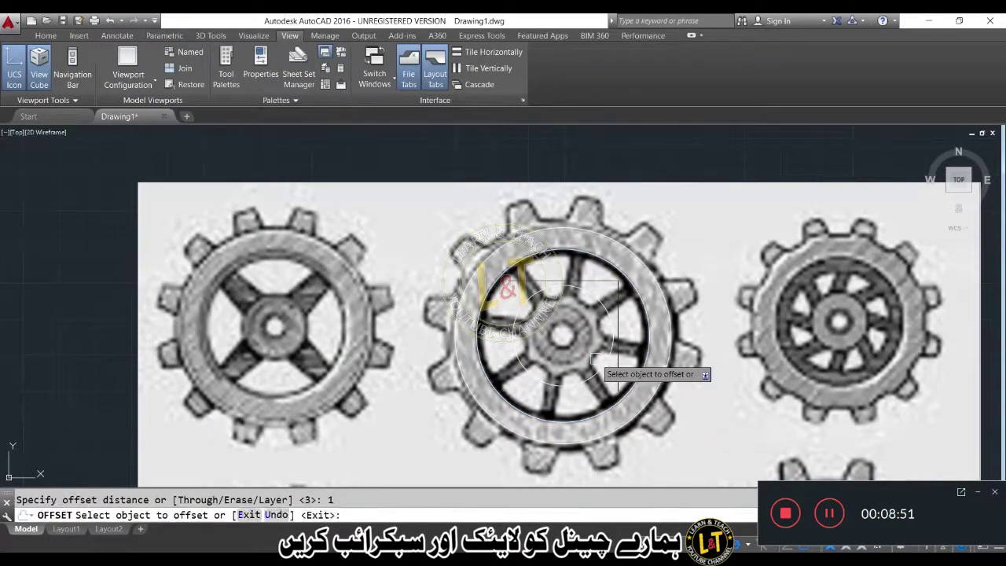
click(602, 360)
click(581, 359)
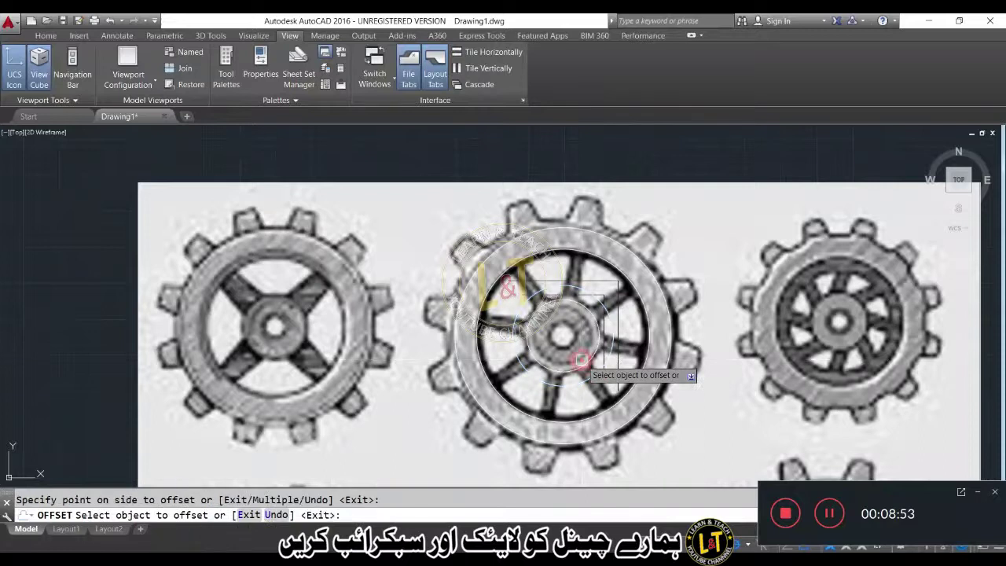
key(Escape)
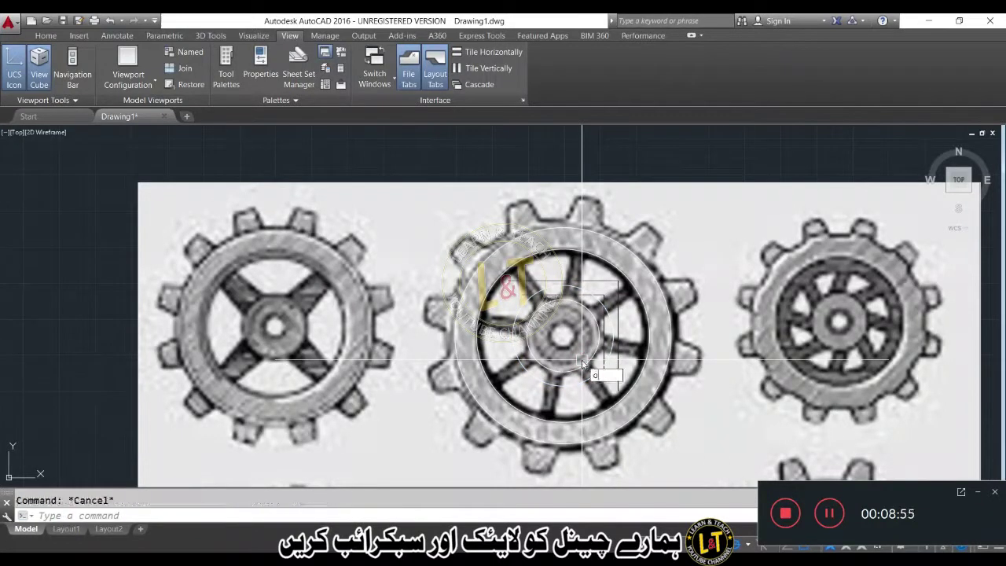
- Offset the hub circle inward to trace the bore at the centre of the middle gear
key(Return)
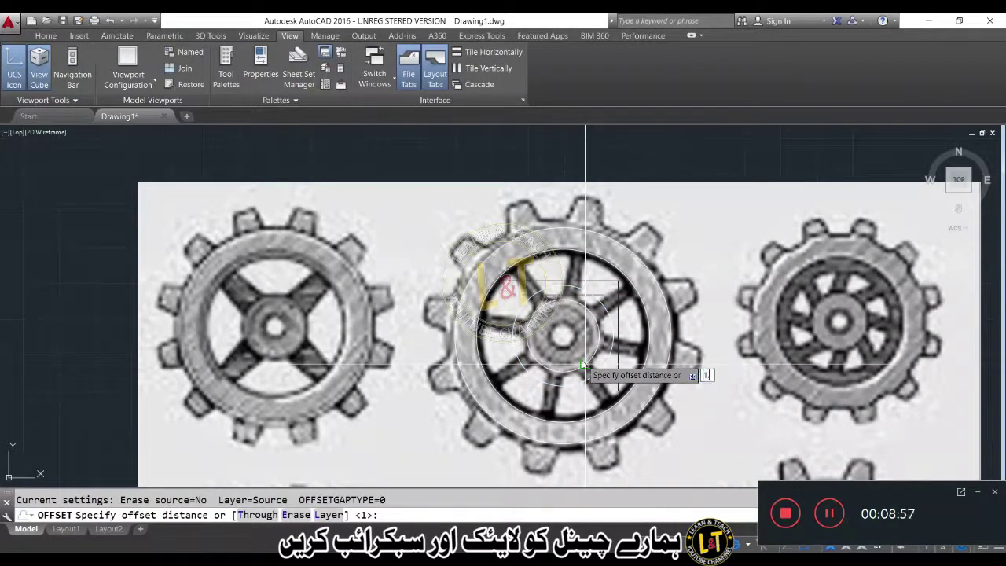
key(Return)
click(581, 355)
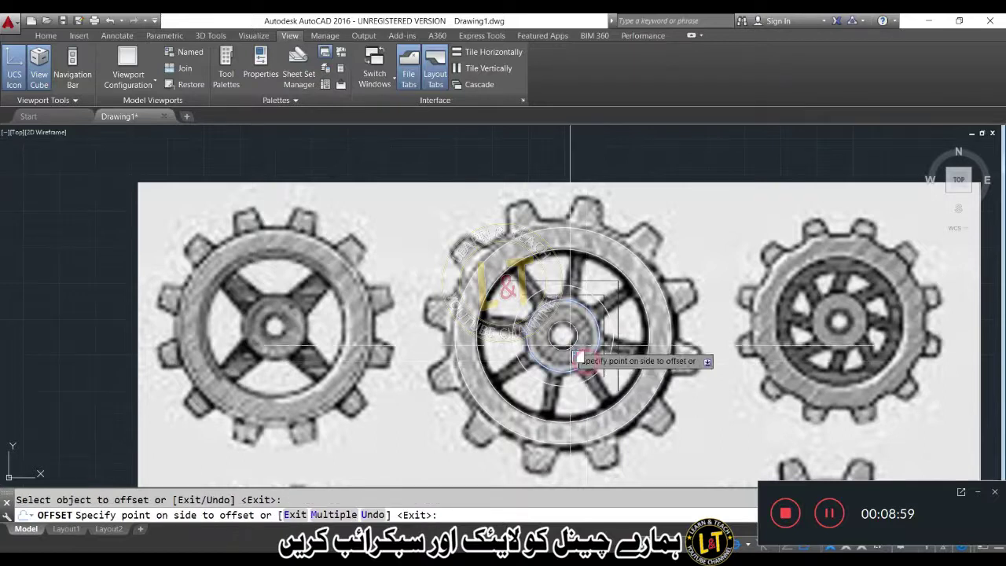
key(Escape)
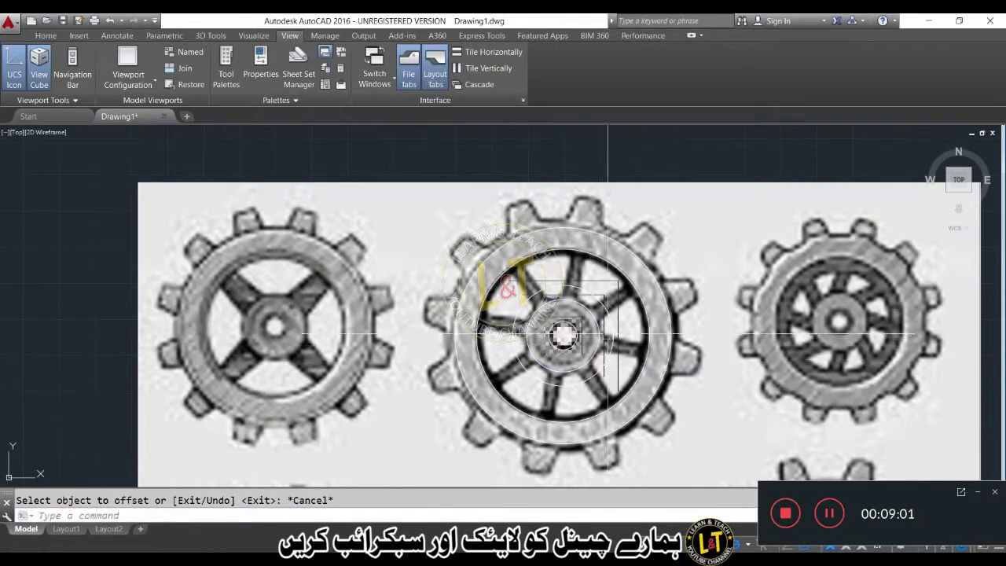
- Erase the construction circle between the hub and the inner rim circle of the middle gear
click(612, 315)
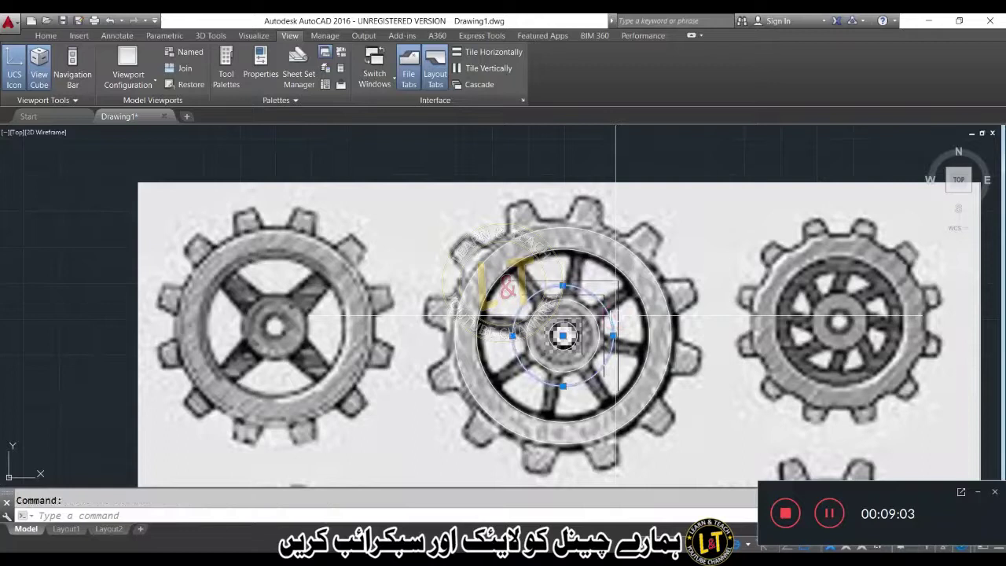
key(Delete)
scroll(583, 326, up, 2)
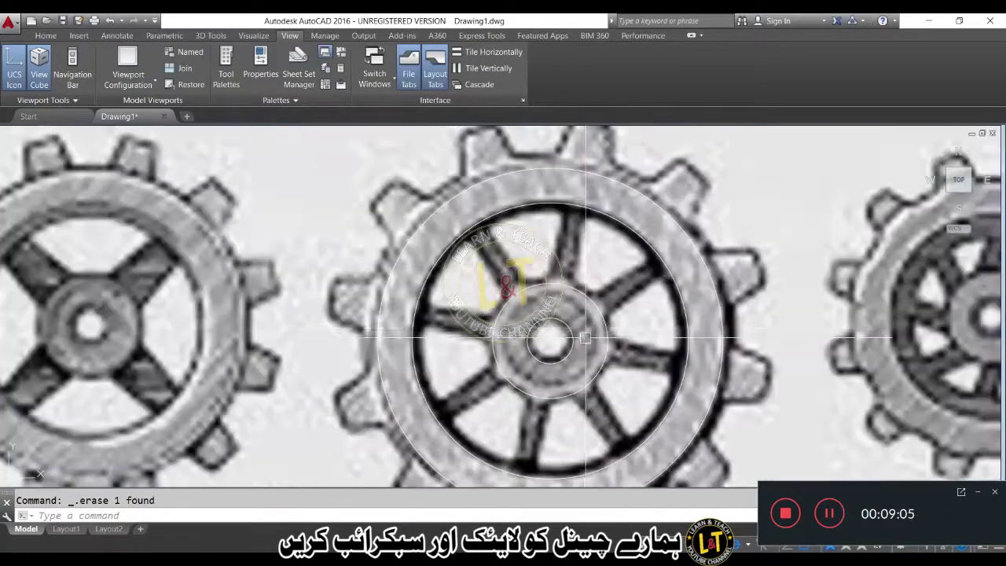
key(Escape)
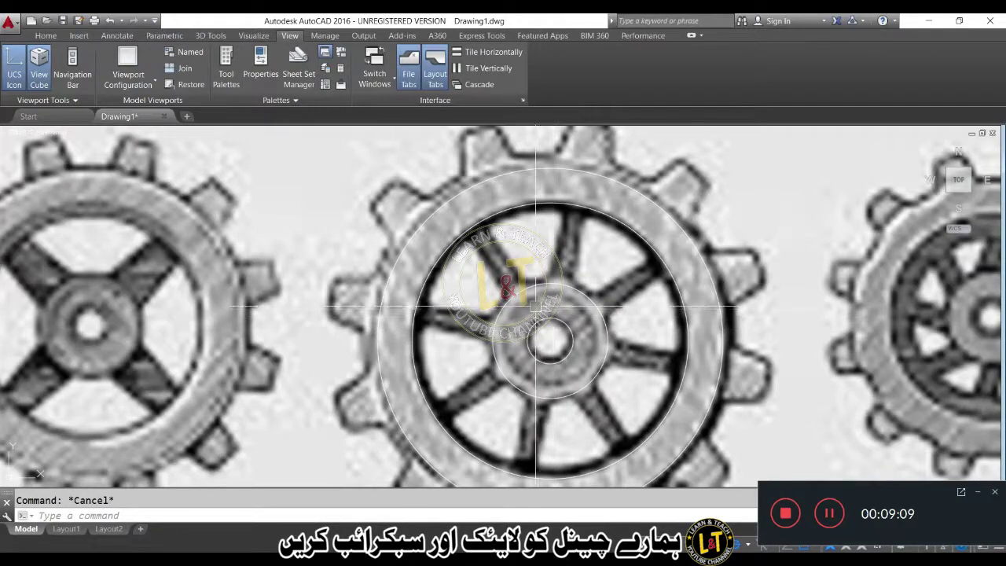
scroll(537, 310, up, 2)
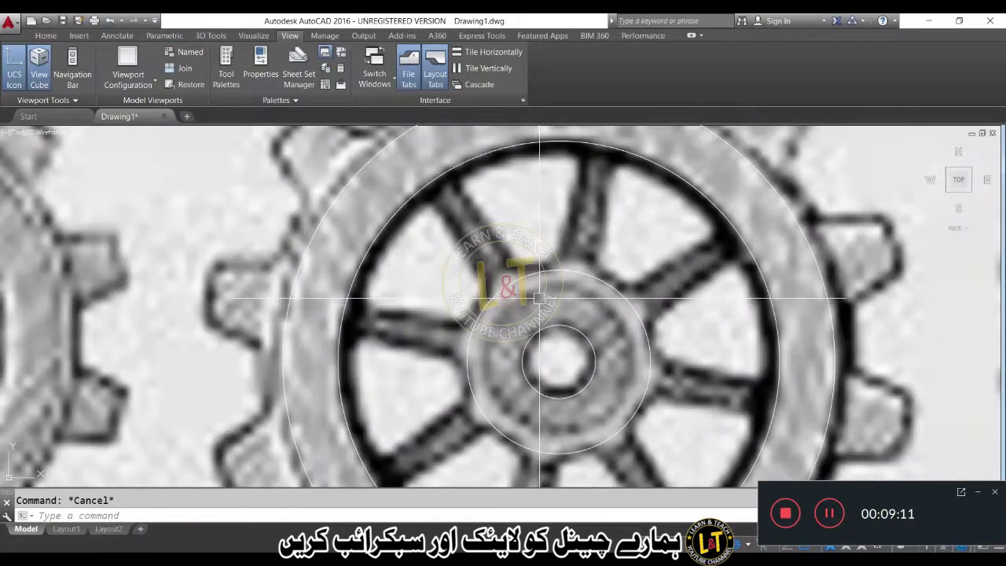
- Try to trace a three-point arc along the top of the middle gear's hub toward the upper spoke
text(rc)
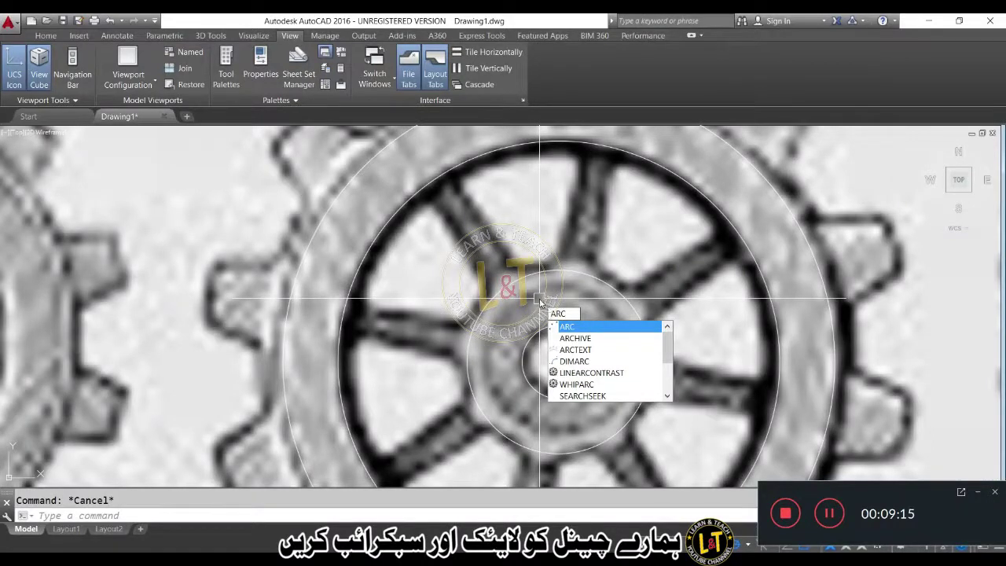
key(Return)
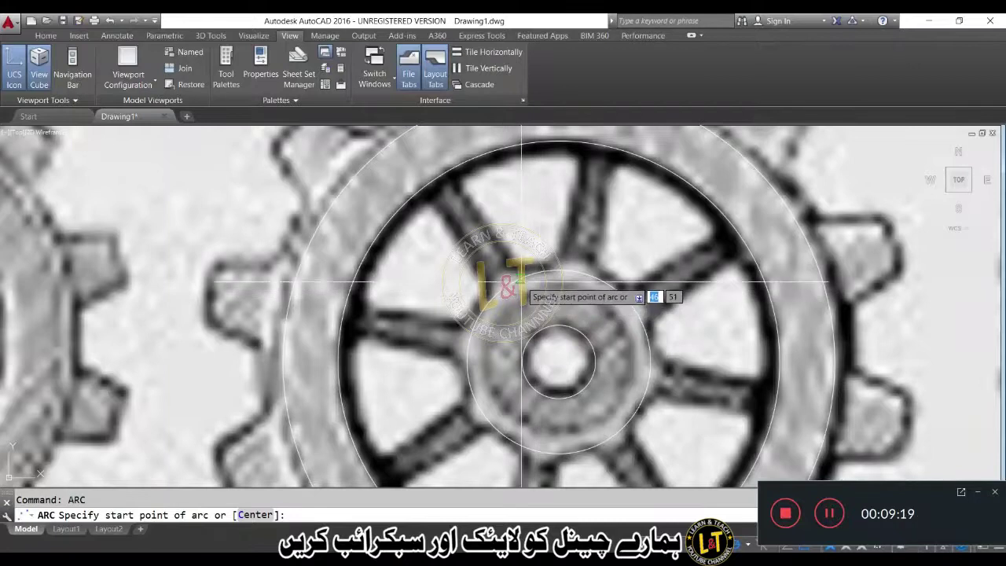
click(510, 280)
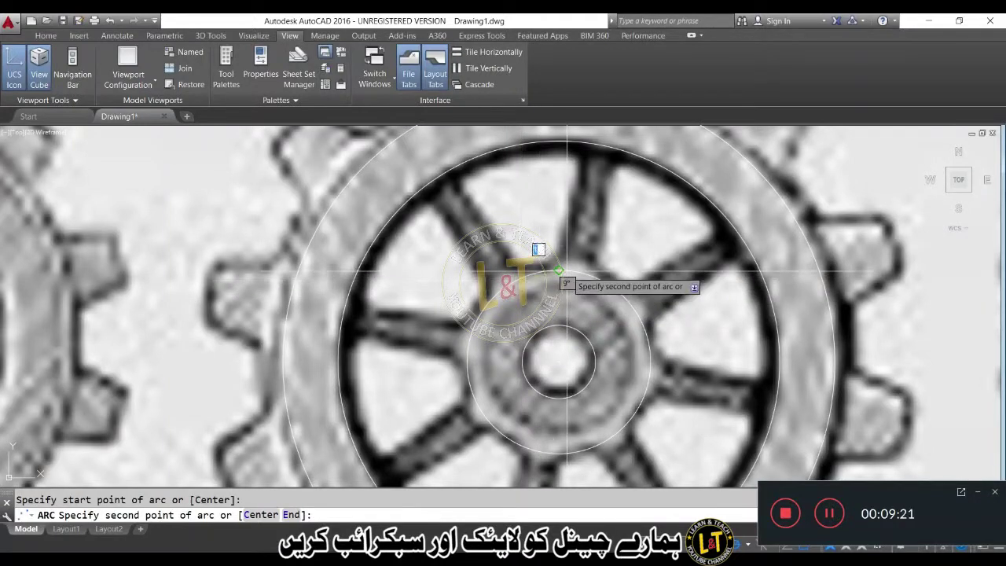
click(558, 270)
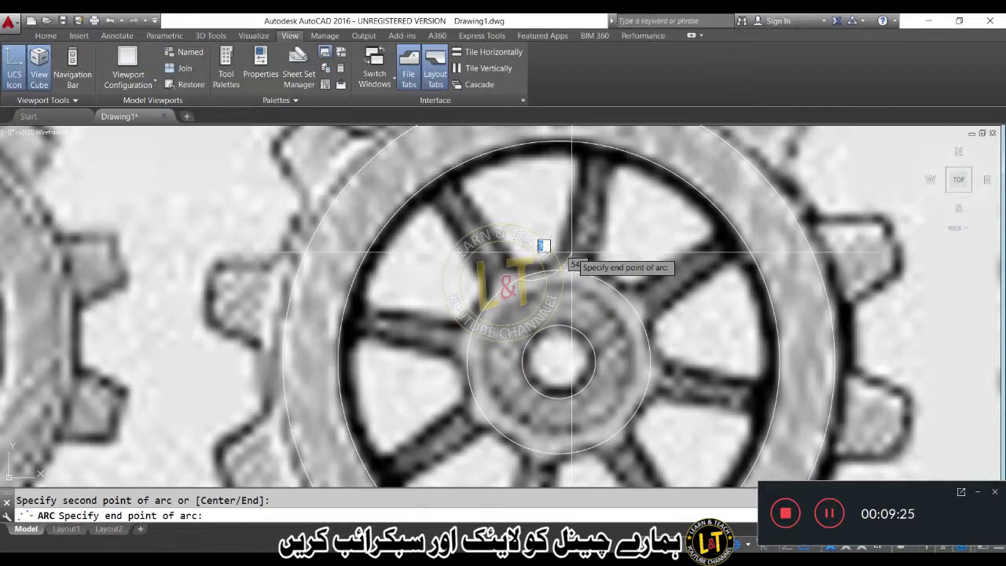
click(571, 253)
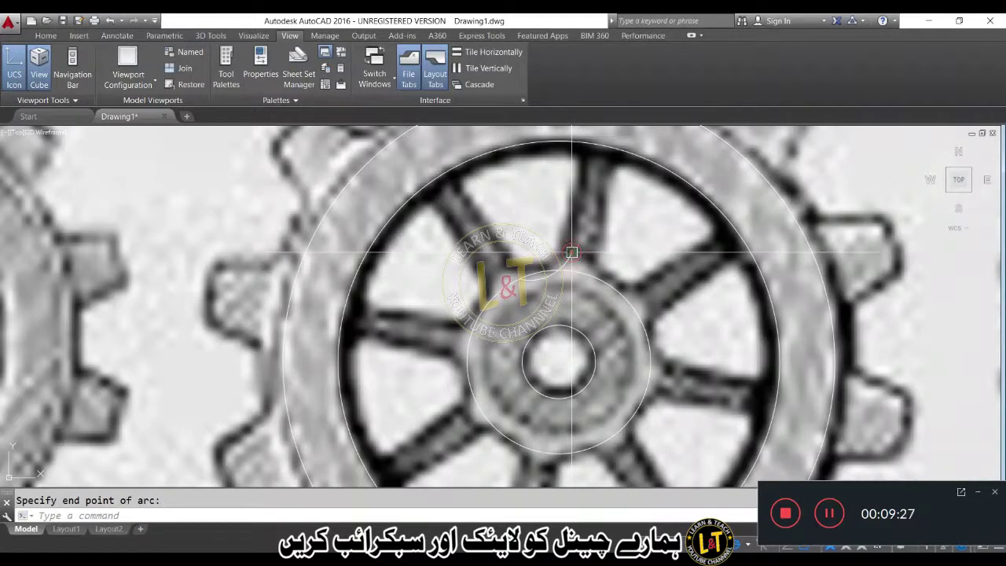
- Try to trim around the arc at the hub, and undo both the trim and the arc
text(tr)
key(Return)
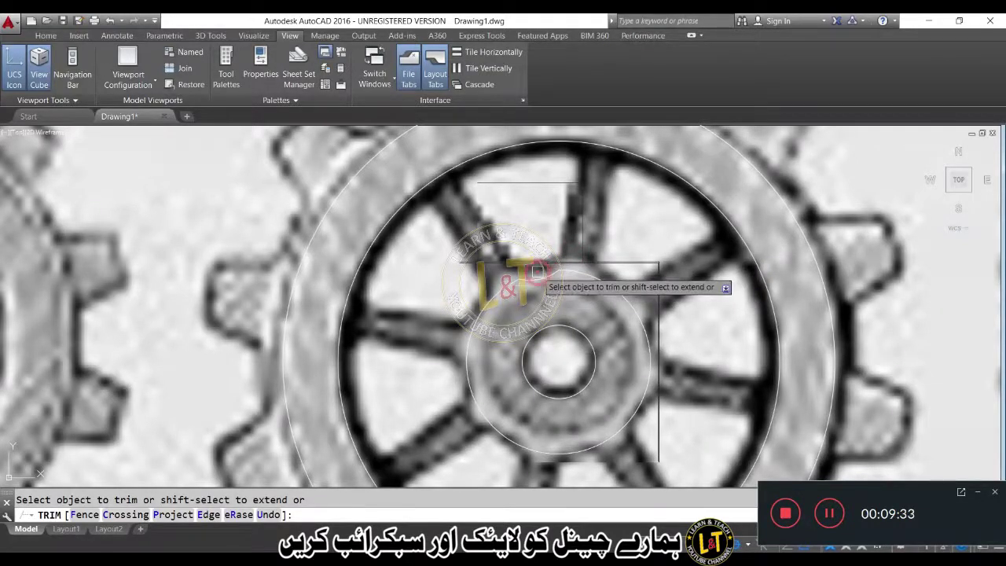
key(Escape)
key(Escape)
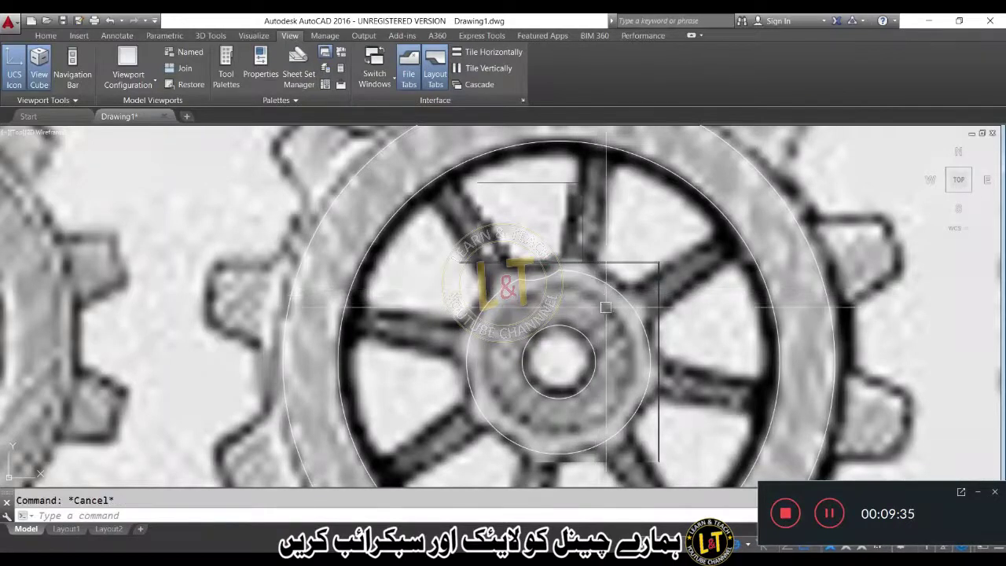
middle_drag(612, 318, 596, 310)
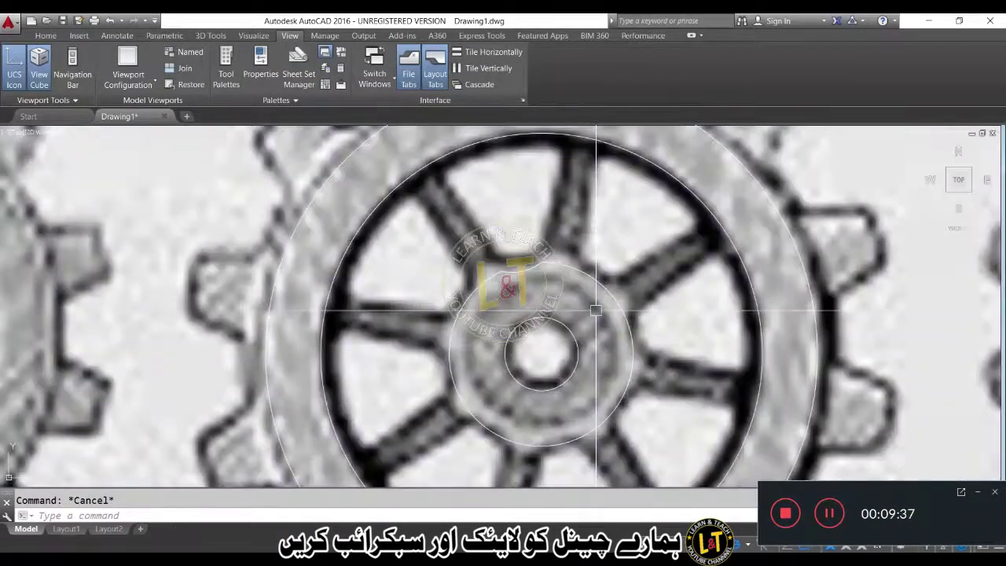
key(ctrl+z)
key(ctrl+z)
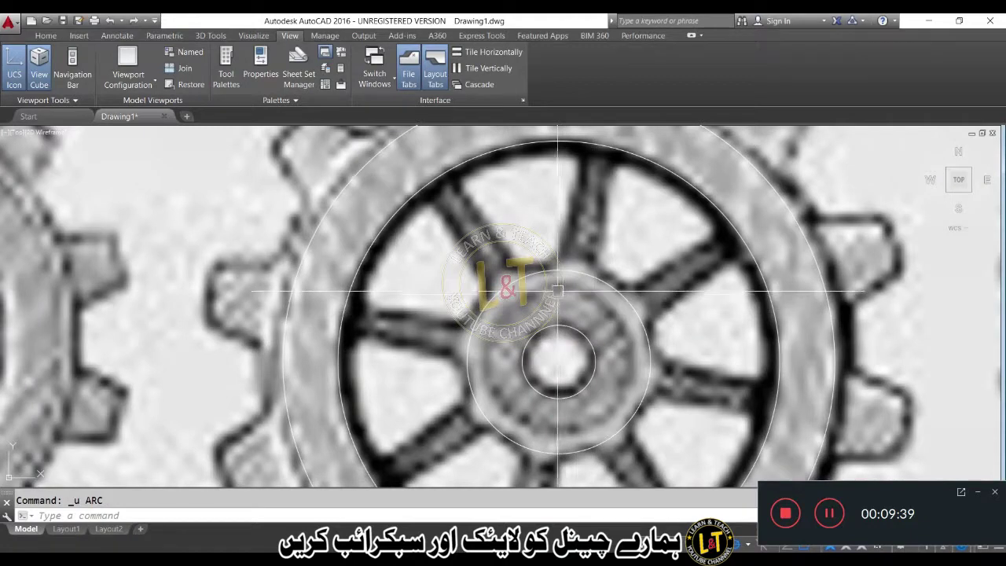
- Offset the middle gear's inner rim circle inward by 0.5 to trace the outer edge of the spoke openings
middle_drag(579, 362, 556, 353)
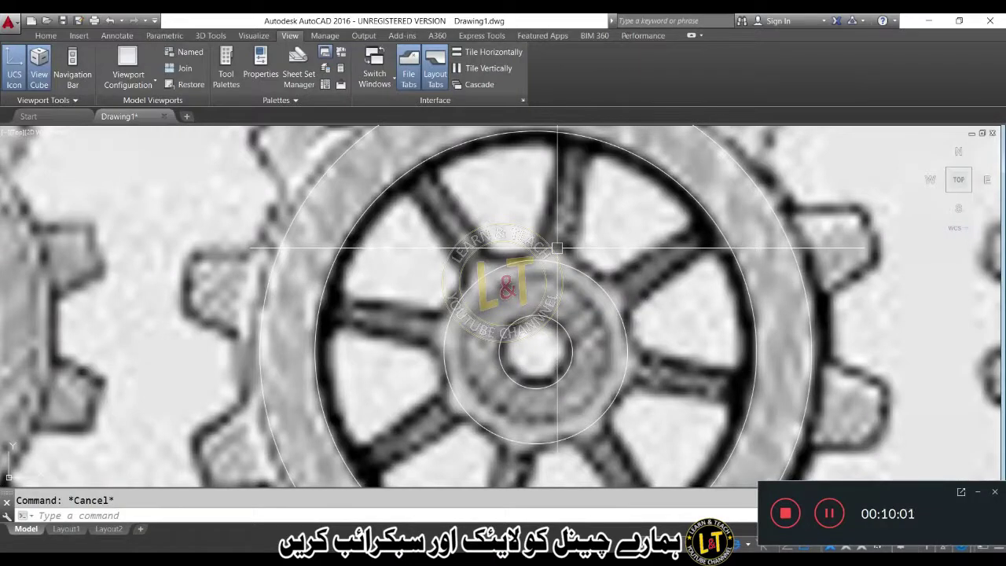
text(o)
key(Return)
text(.5)
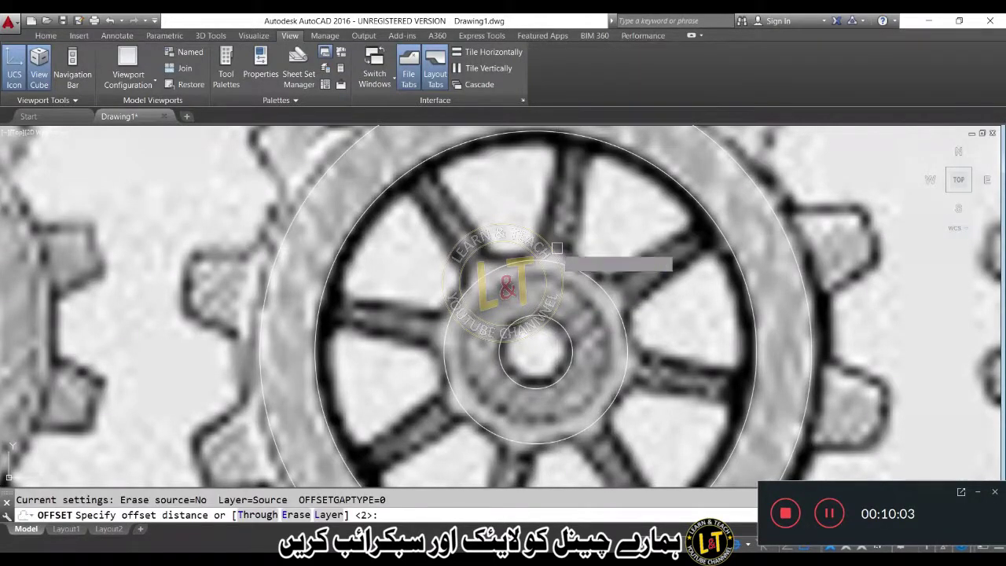
key(Return)
click(480, 169)
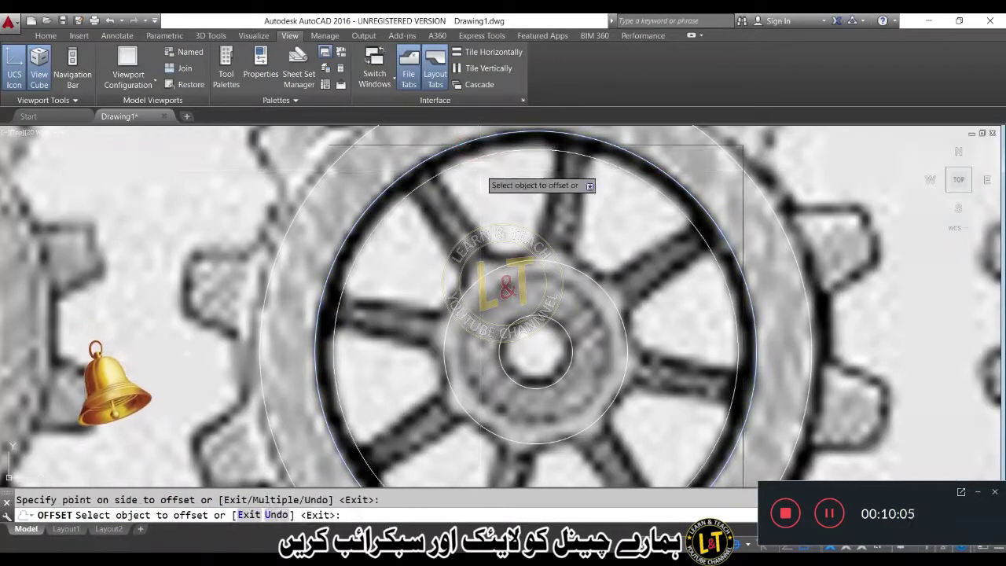
key(Escape)
- Draw two lines from the new rim circle toward the hub, tracing both spoke edges of the upper opening
text(l)
key(Return)
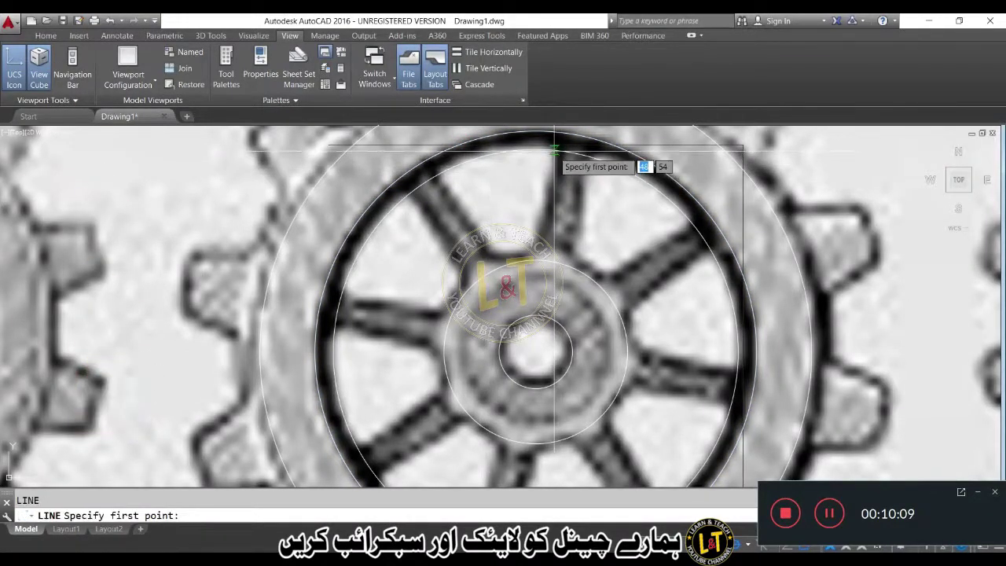
click(537, 147)
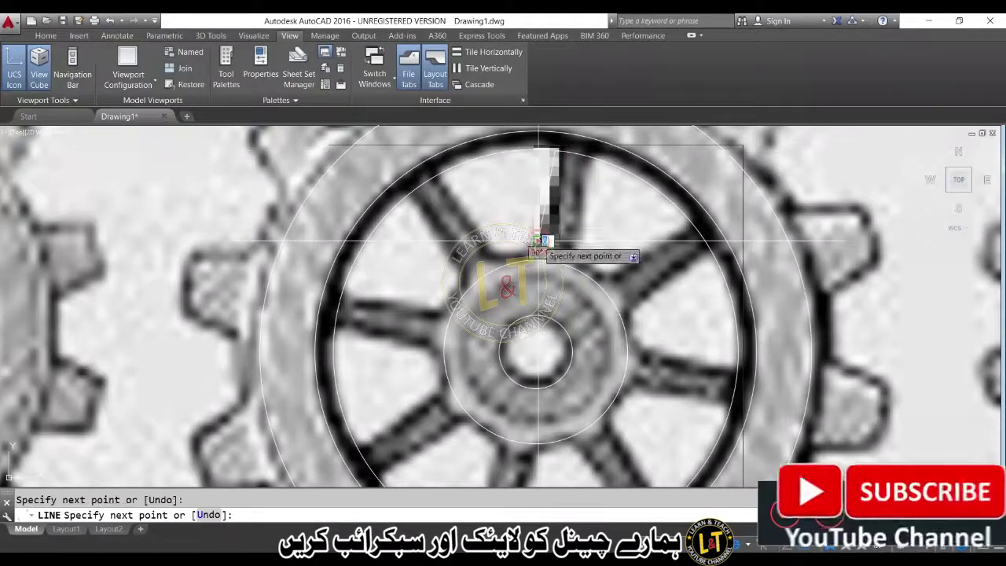
key(Return)
key(Return)
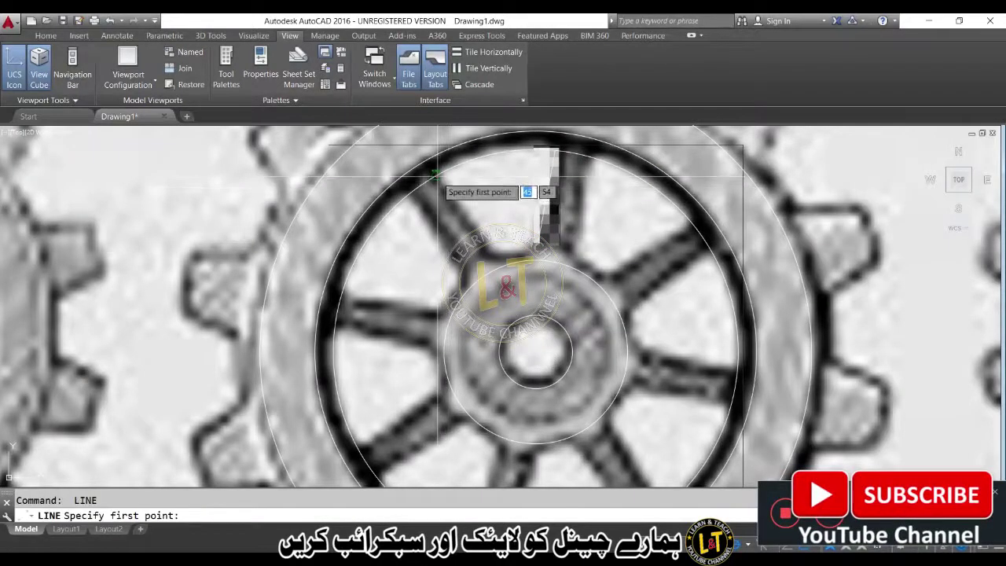
click(437, 173)
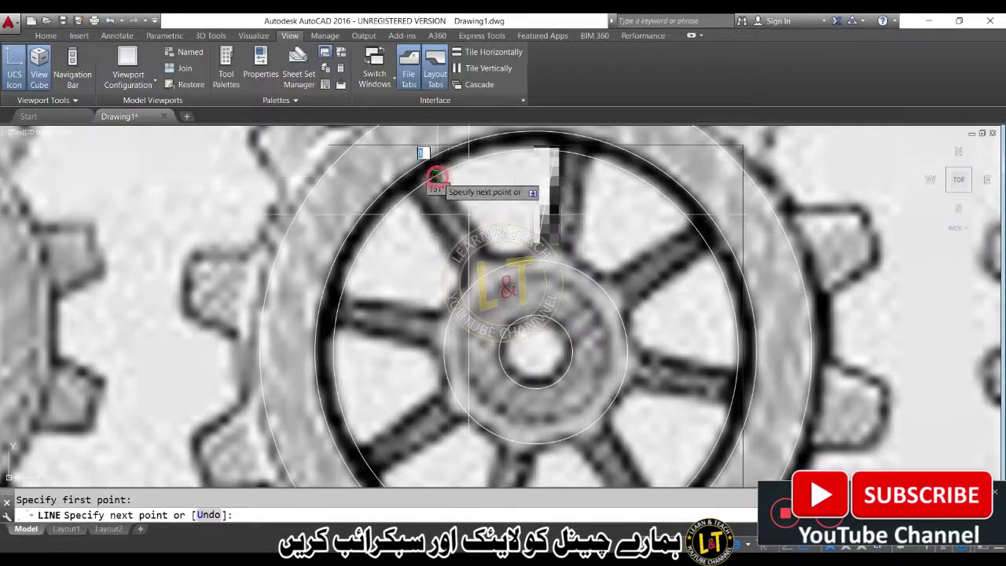
click(495, 252)
key(Return)
- Draw a three-point arc rounding the opening's hub end between the two spoke-edge lines, and continue it with a short tangent arc
text(arc)
key(Return)
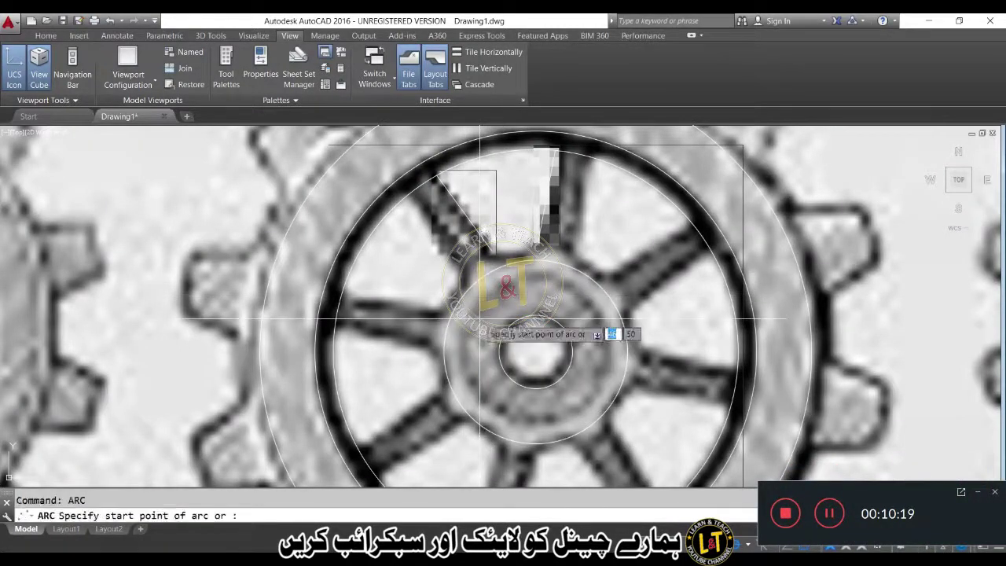
click(493, 252)
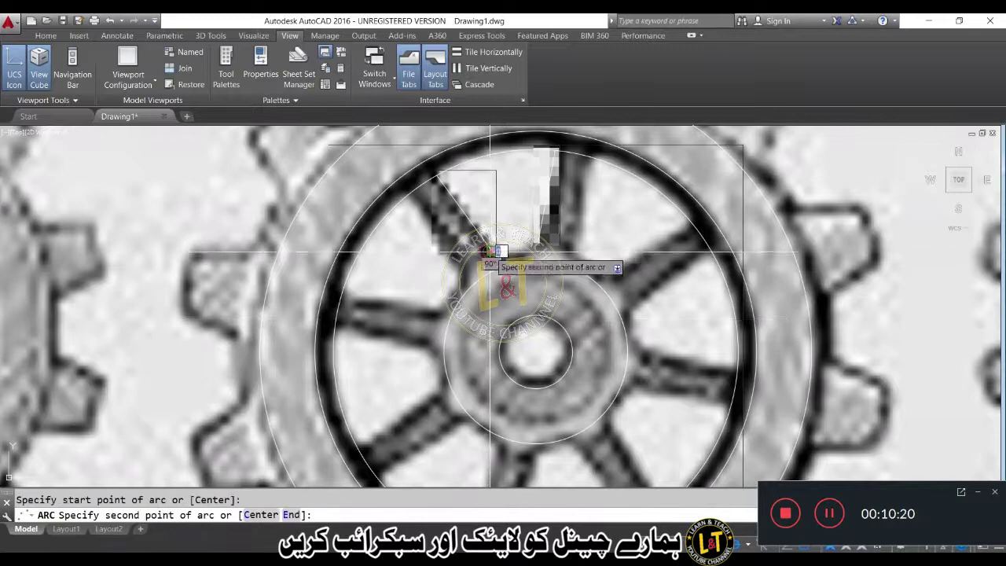
click(538, 239)
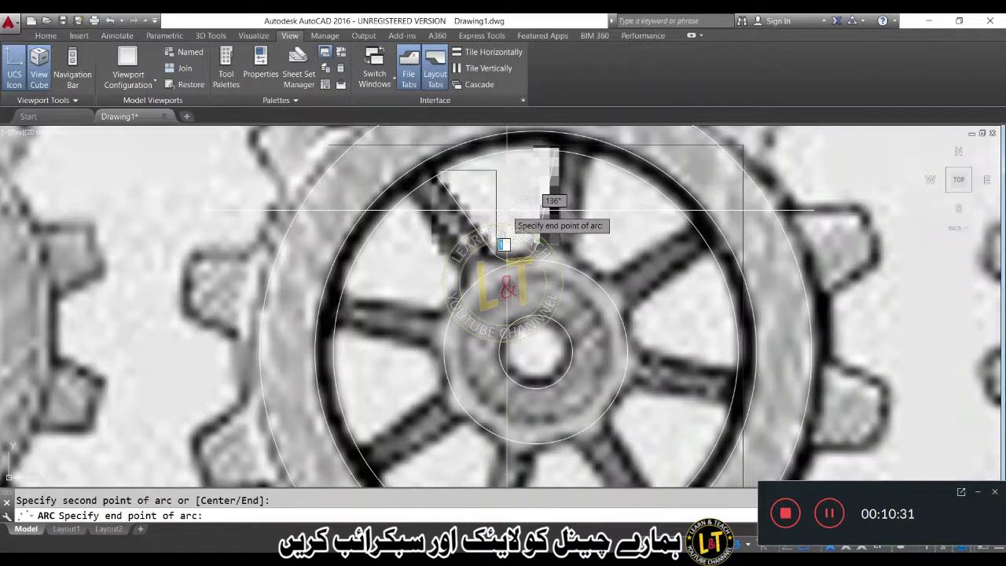
click(503, 244)
key(Return)
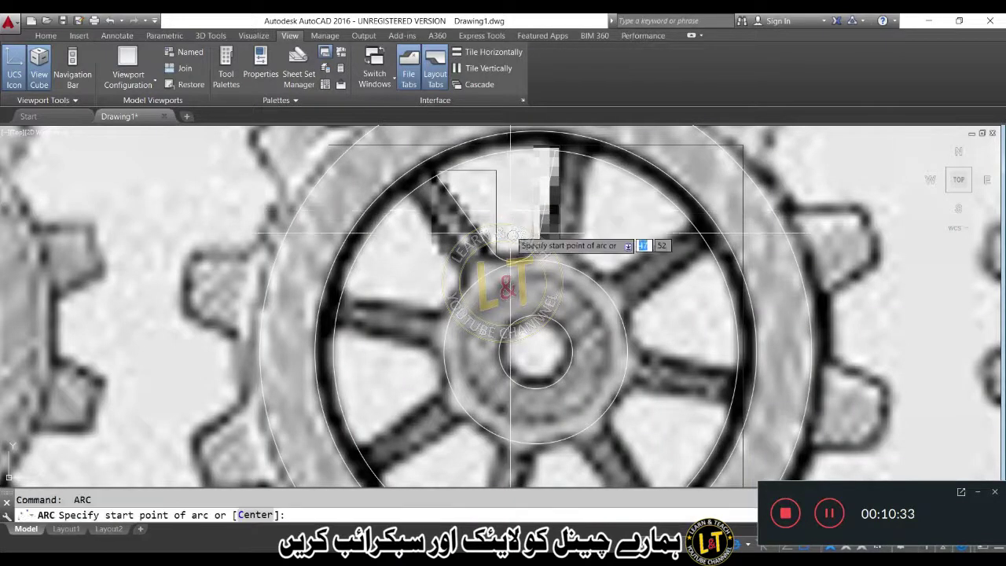
key(Return)
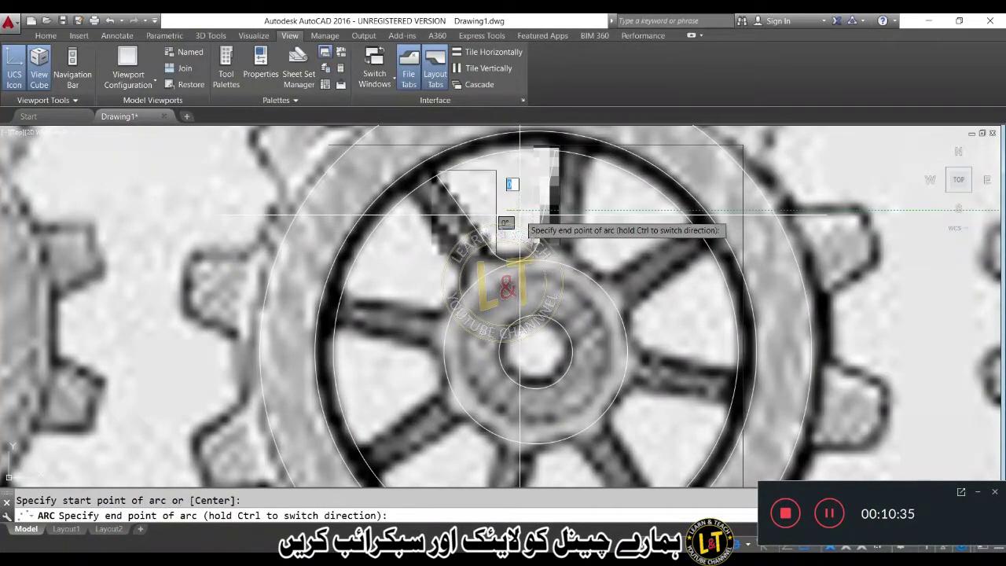
click(519, 214)
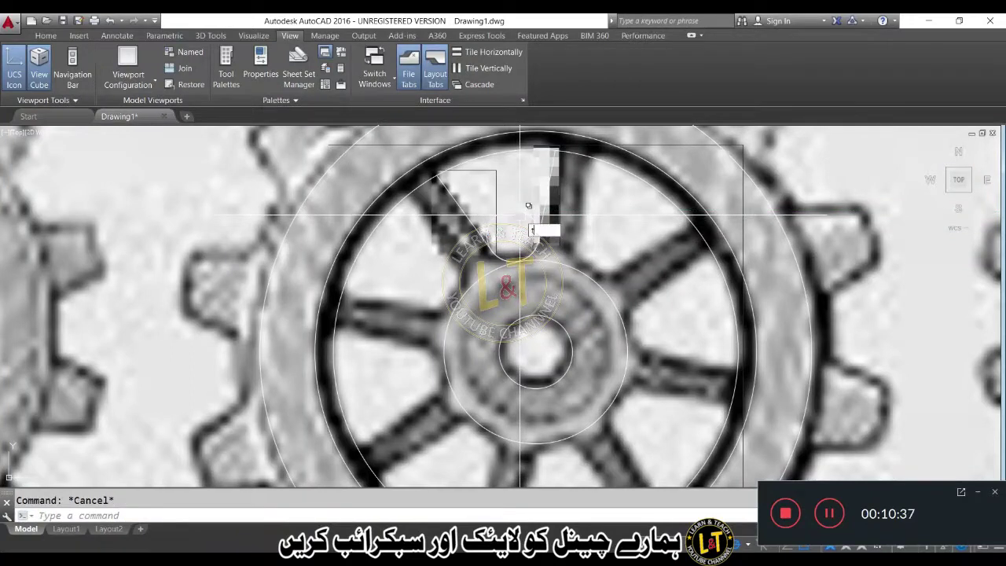
- Trim the overlapping upper part of the two arcs inside the spoke opening
text(tr)
key(Return)
key(Return)
click(527, 208)
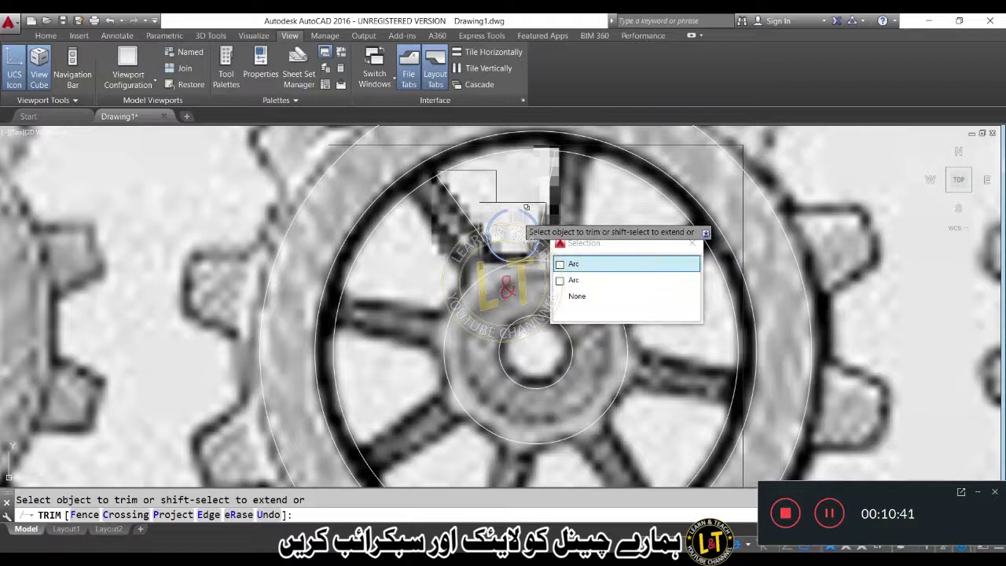
click(521, 216)
scroll(531, 219, up, 6)
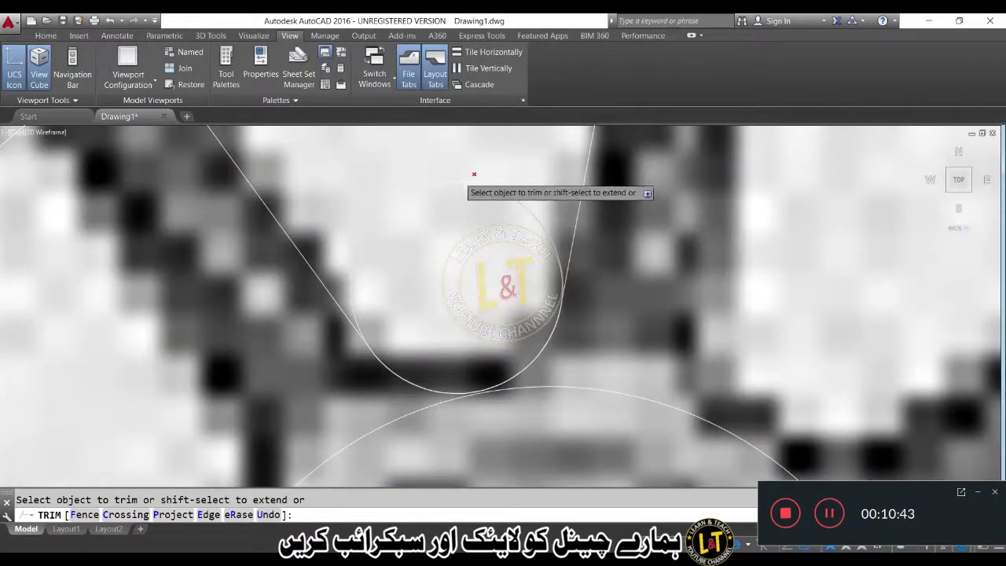
key(Escape)
- Trim the leftover arc ends back to the two spoke-edge lines, leaving only the rounded end near the hub
scroll(506, 231, down, 2)
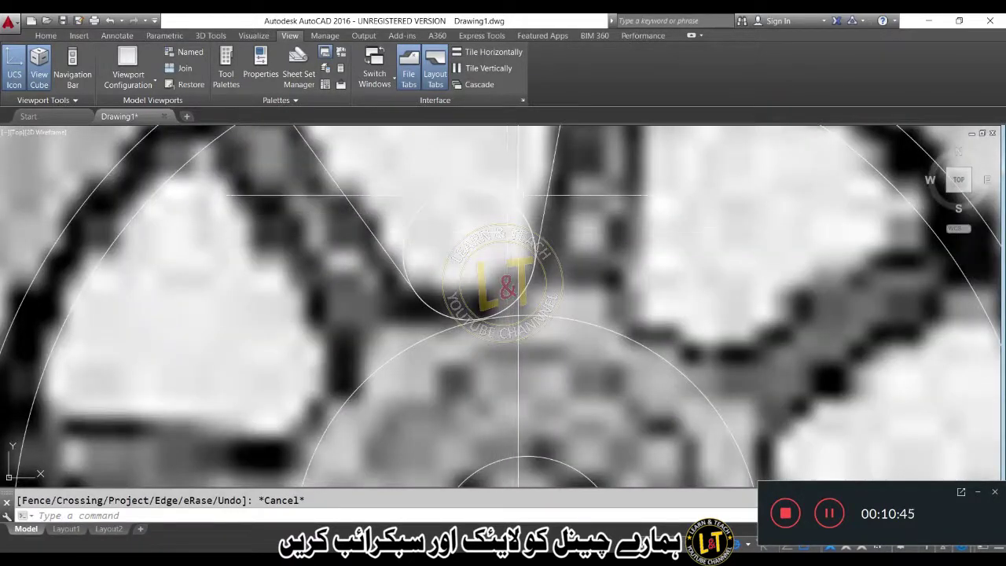
text(r)
key(Return)
key(Return)
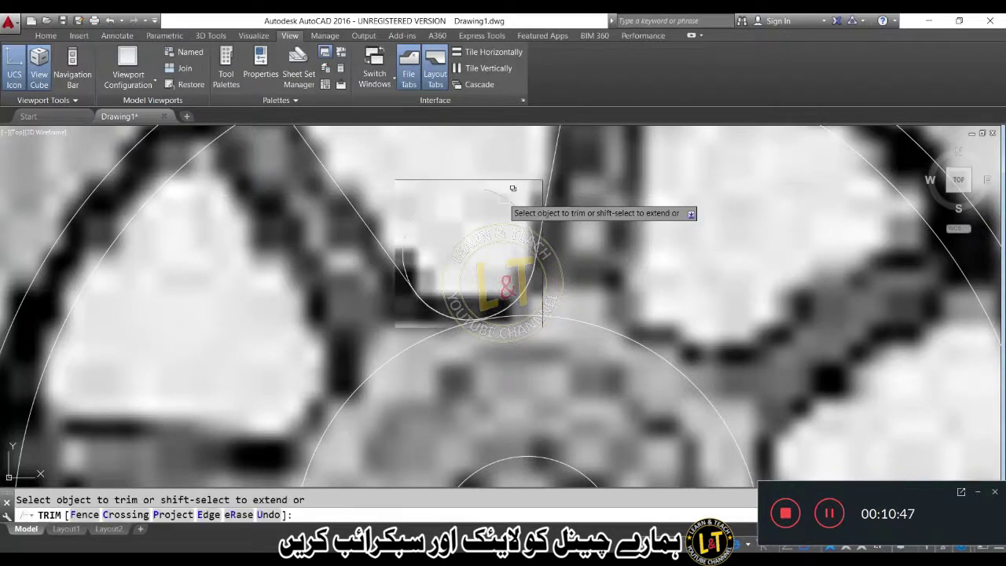
click(501, 187)
click(500, 187)
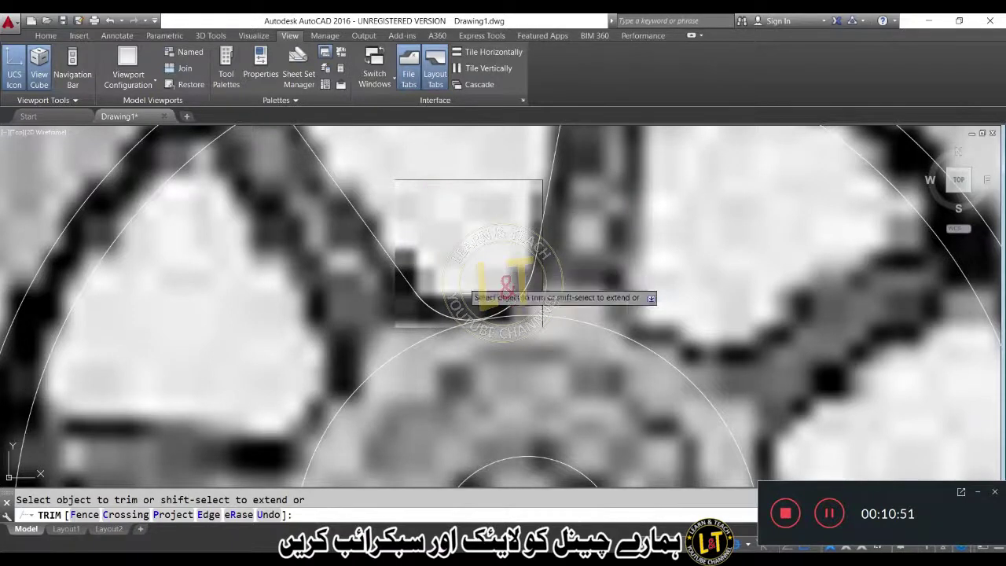
scroll(471, 298, down, 4)
key(Return)
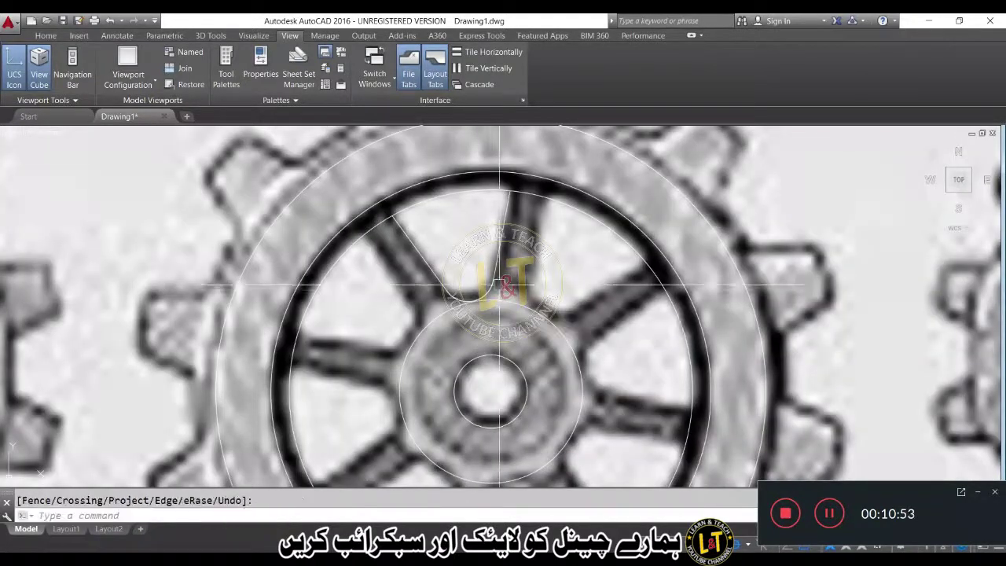
- Create a polar array of the upper opening's two spoke-edge lines and rounded hub end around the gear's centre
click(498, 259)
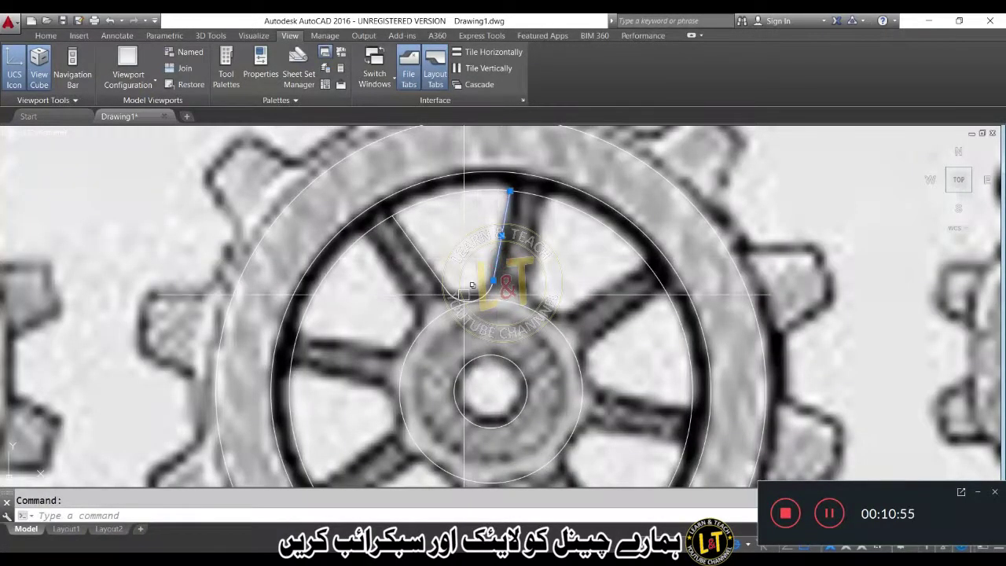
key(Return)
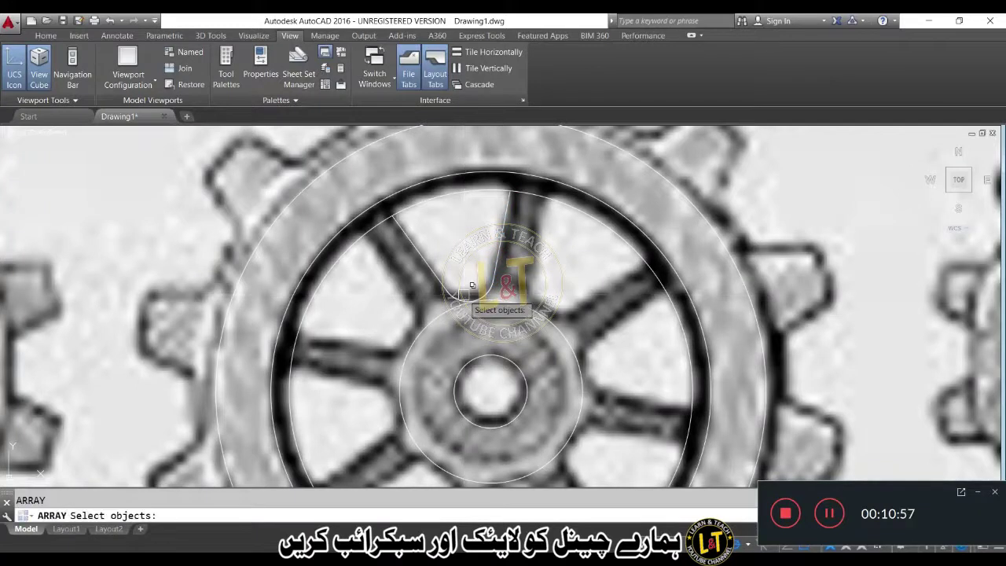
click(454, 294)
click(496, 342)
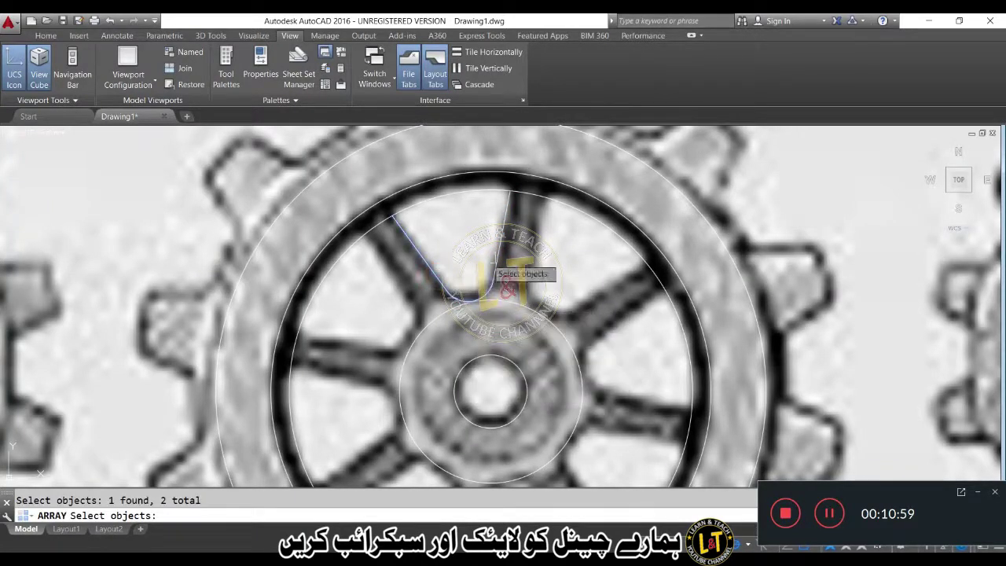
click(499, 251)
key(Return)
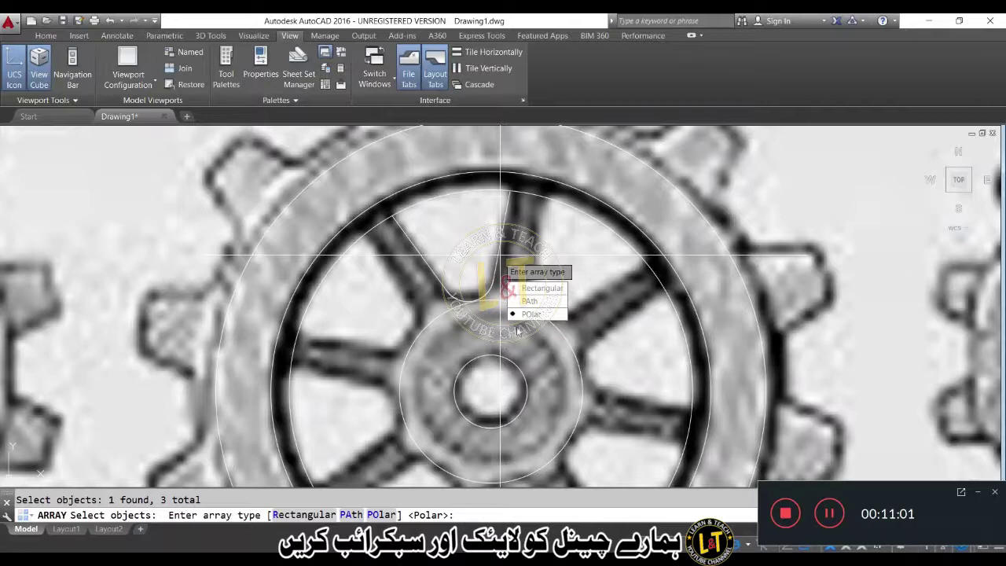
key(Return)
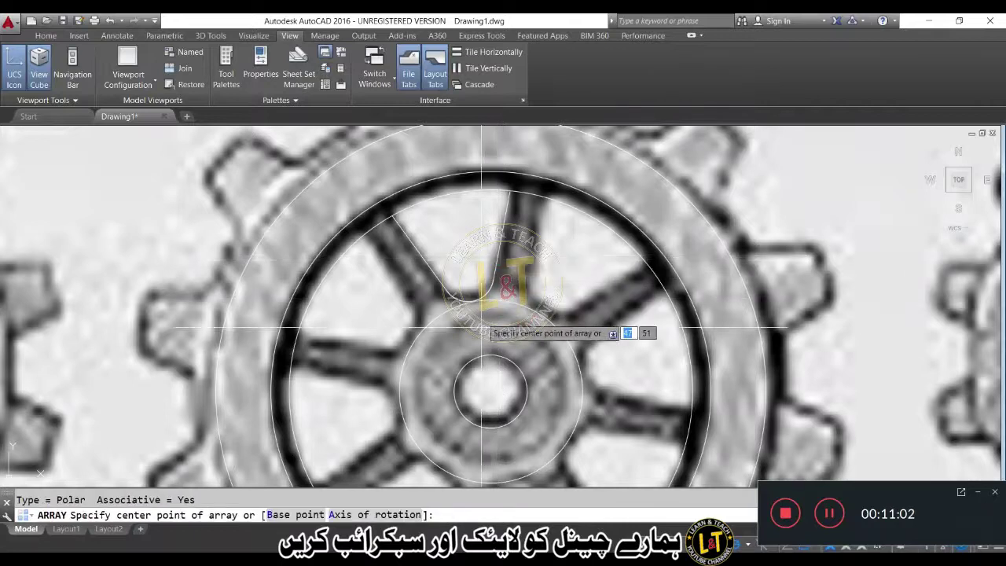
click(490, 390)
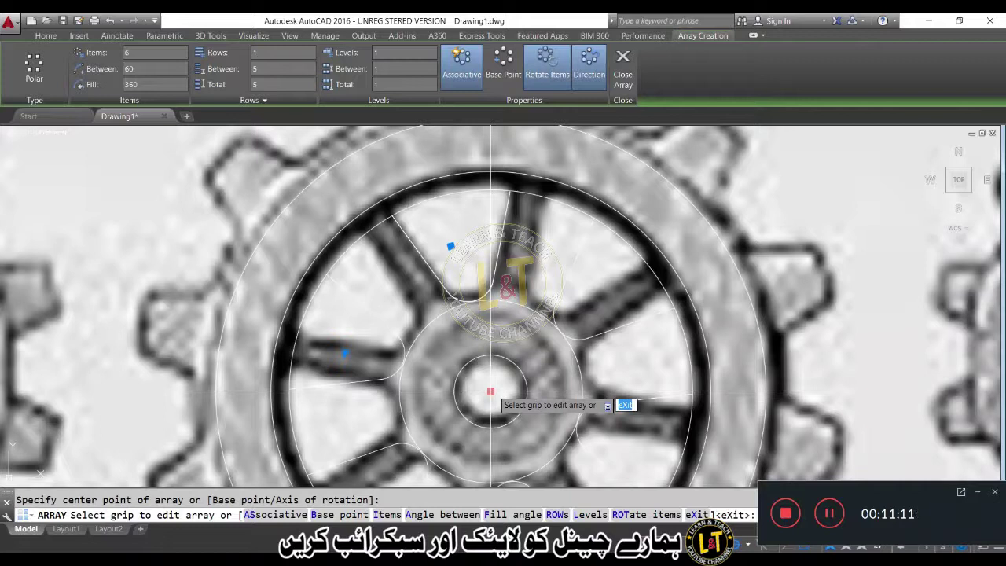
- Try 7 items in the polar array of spoke openings and compare it with the reference image
text(i)
key(Return)
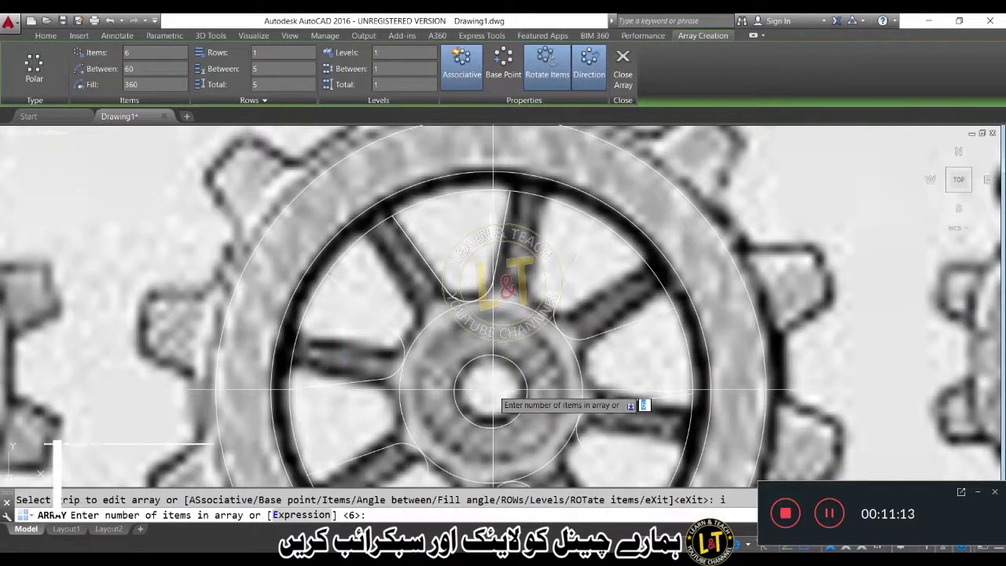
text(7)
key(Return)
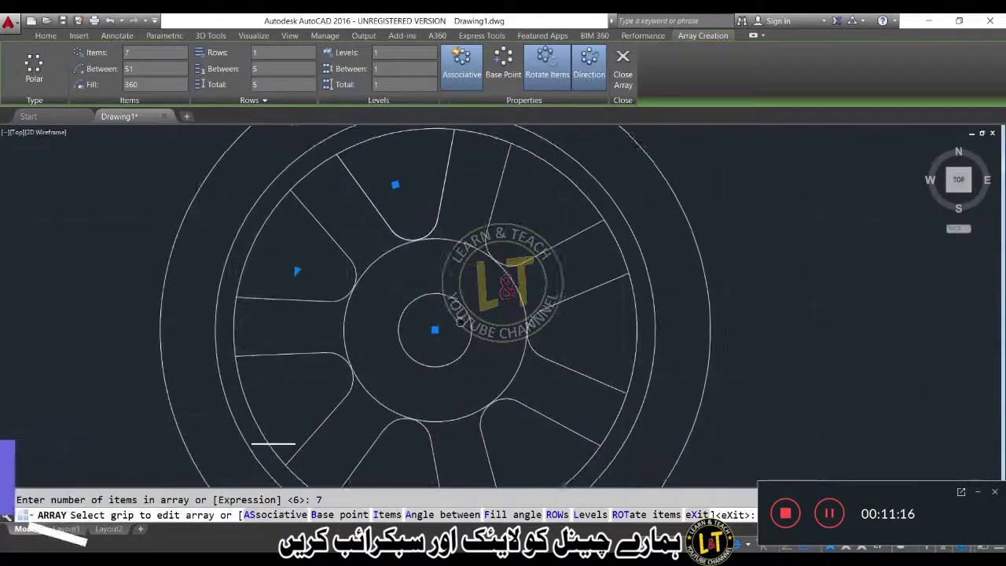
middle_drag(516, 384, 454, 294)
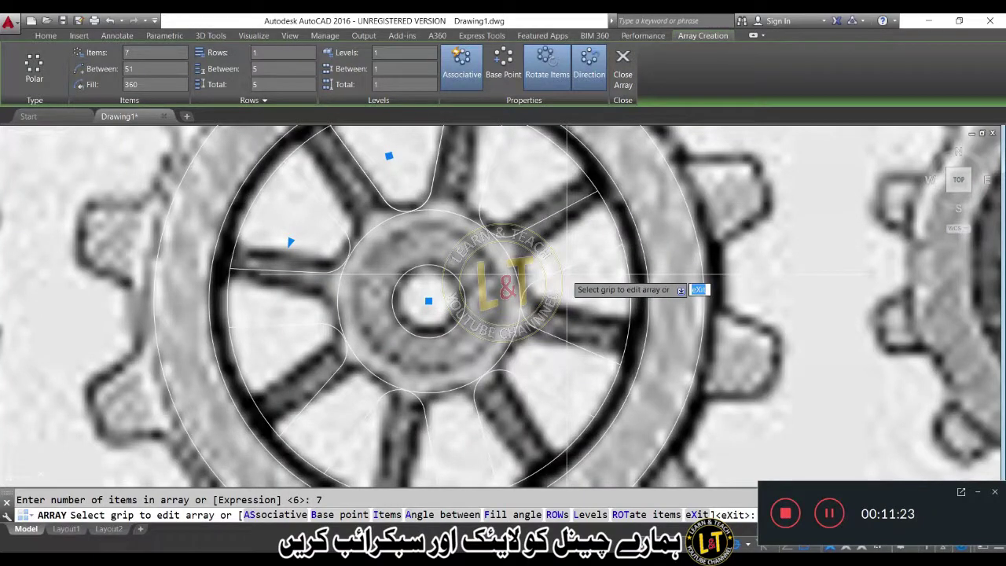
- Set the polar array of spoke openings to 8 items and finish it
text(i)
key(Return)
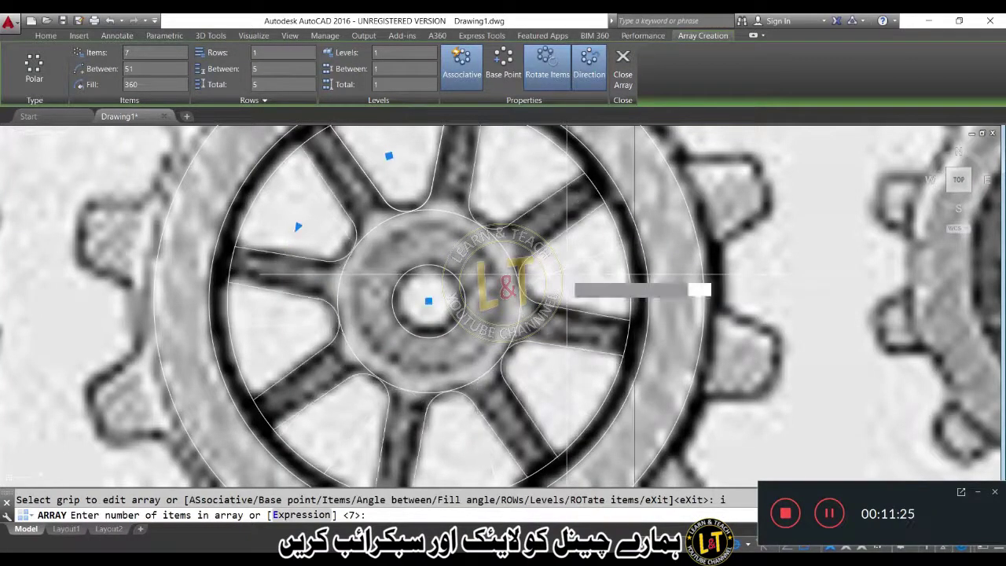
key(Return)
key(Escape)
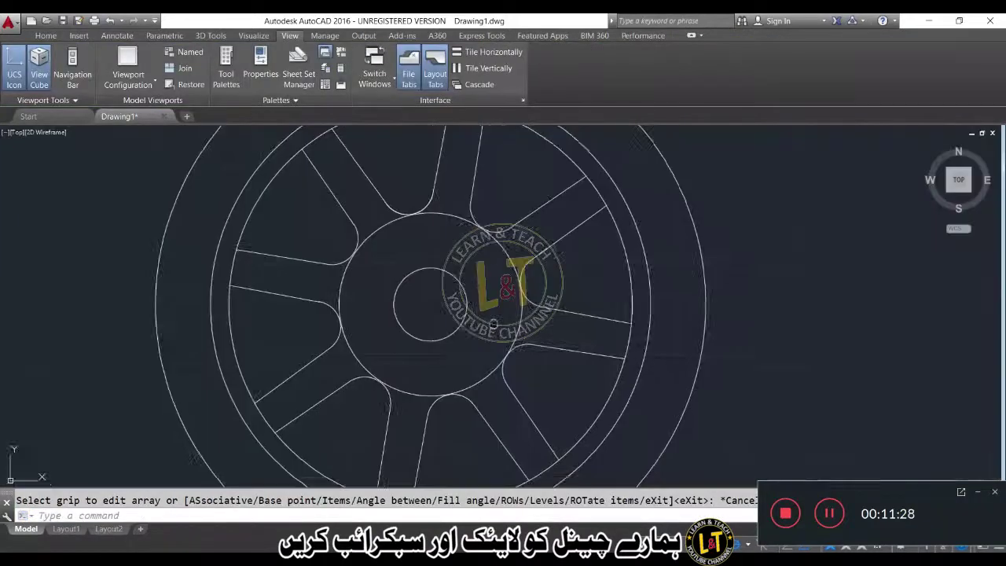
middle_drag(493, 323, 537, 337)
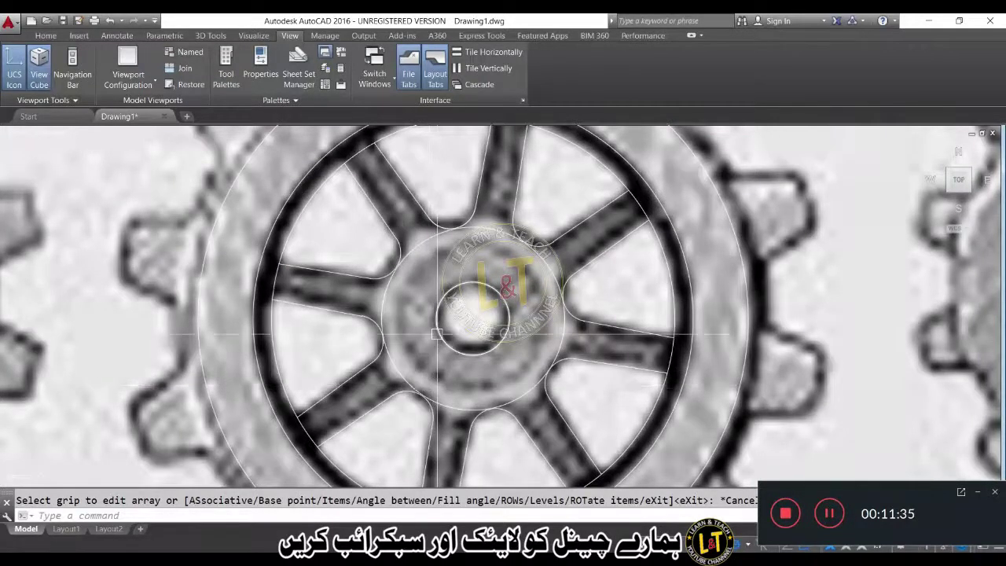
middle_drag(432, 375, 481, 393)
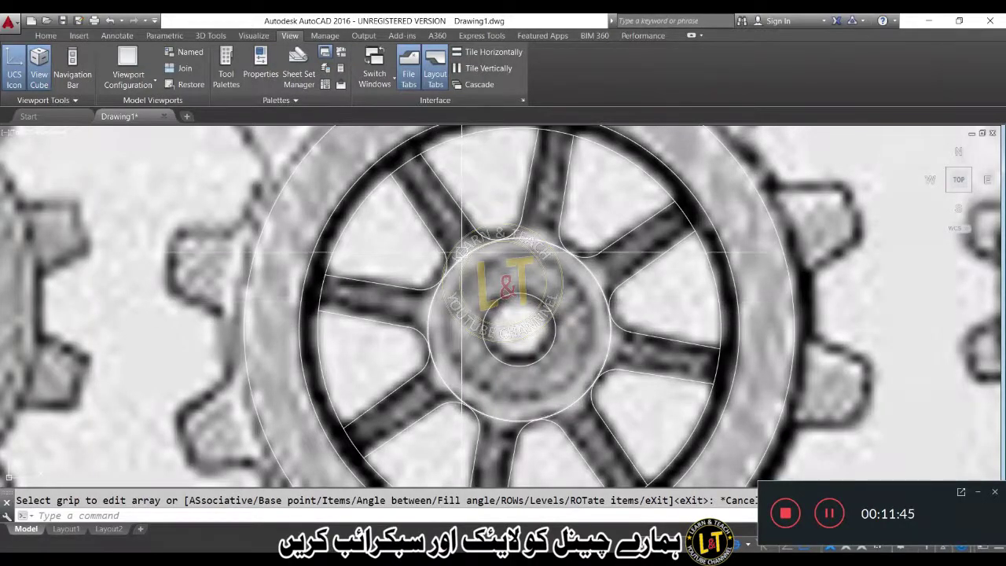
scroll(462, 253, up, 2)
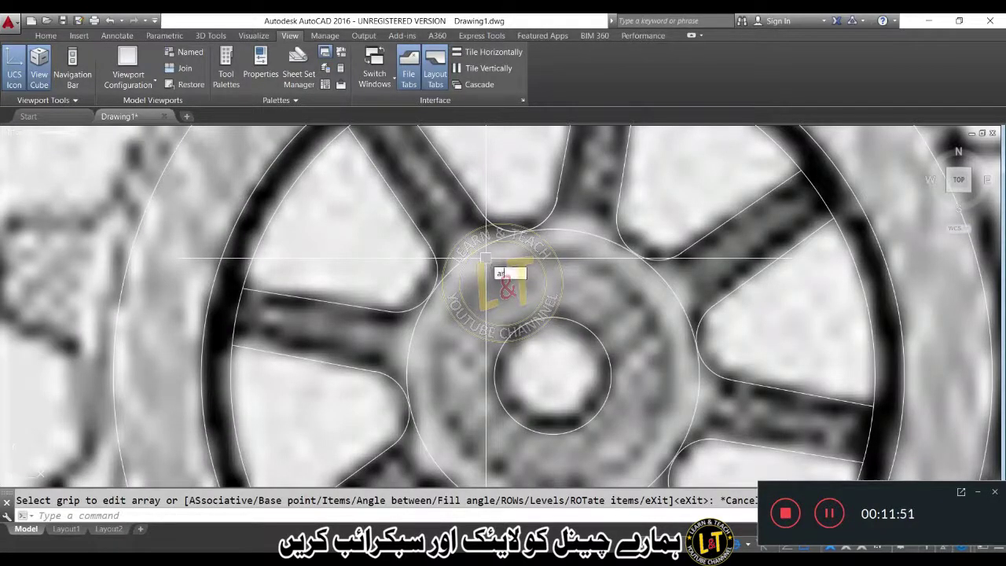
key(Return)
key(Escape)
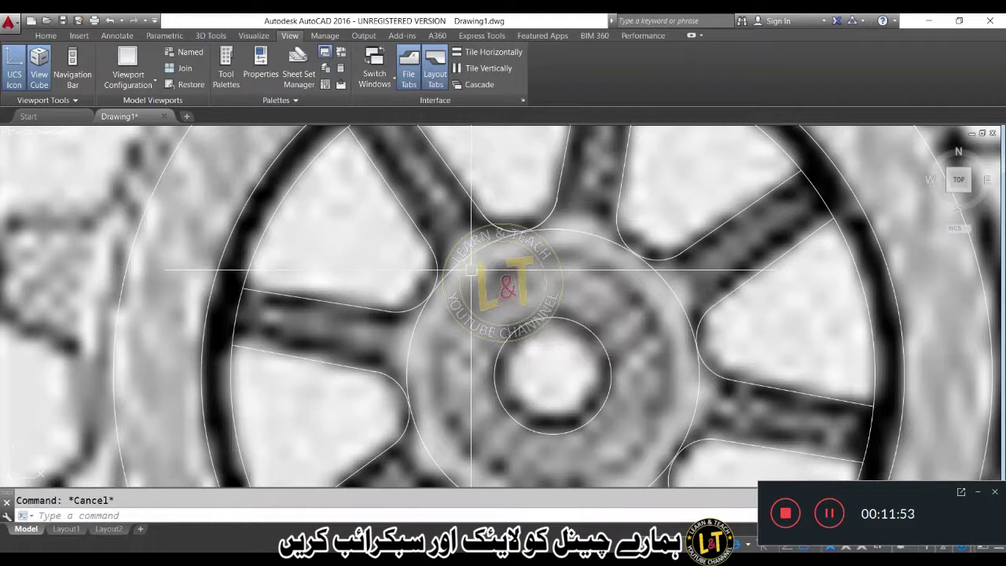
text(arc)
key(Return)
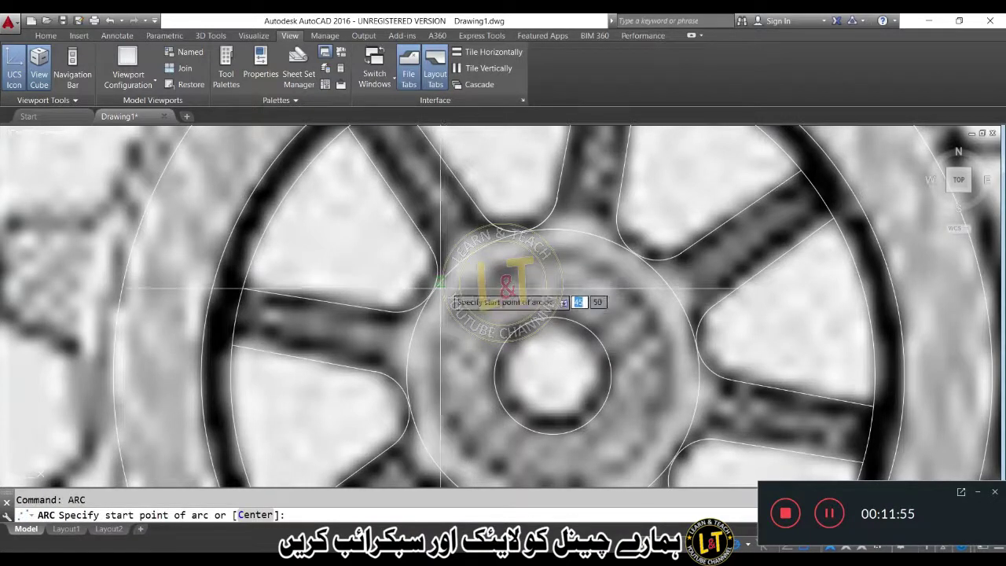
click(428, 297)
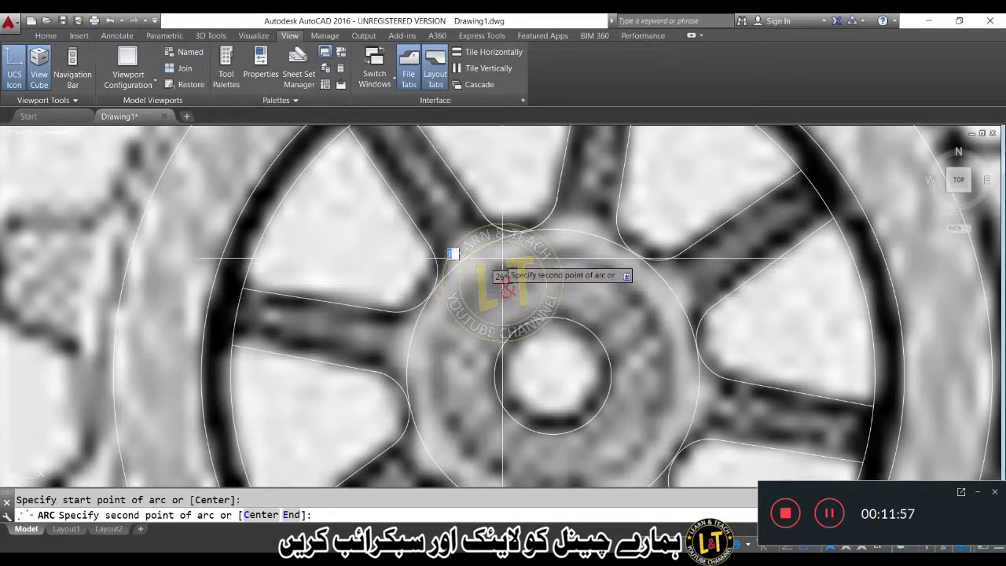
click(526, 231)
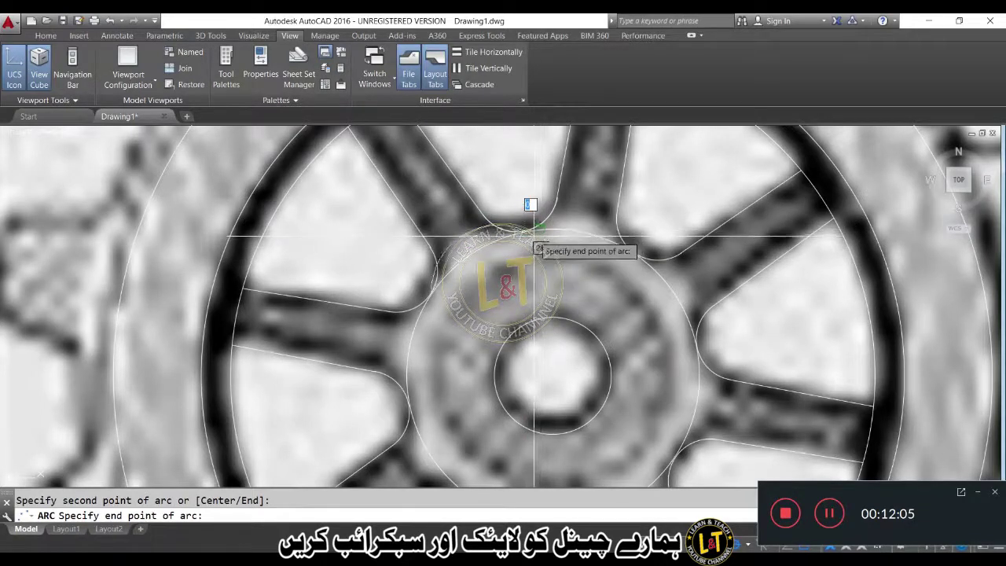
key(Escape)
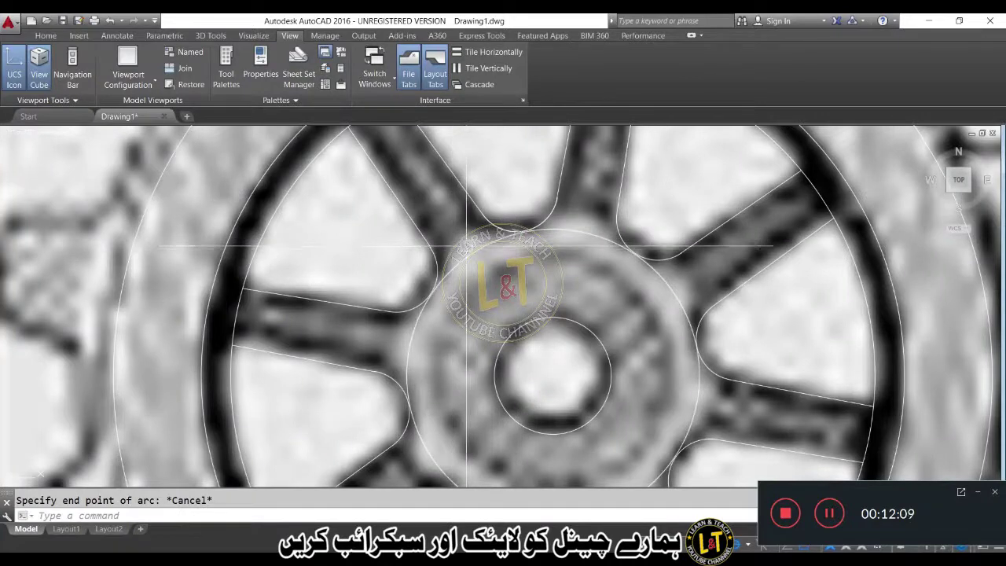
- Draw a three-point arc from the base of the upper-left spoke, across the hub circle's edge, into the adjacent left opening
key(Return)
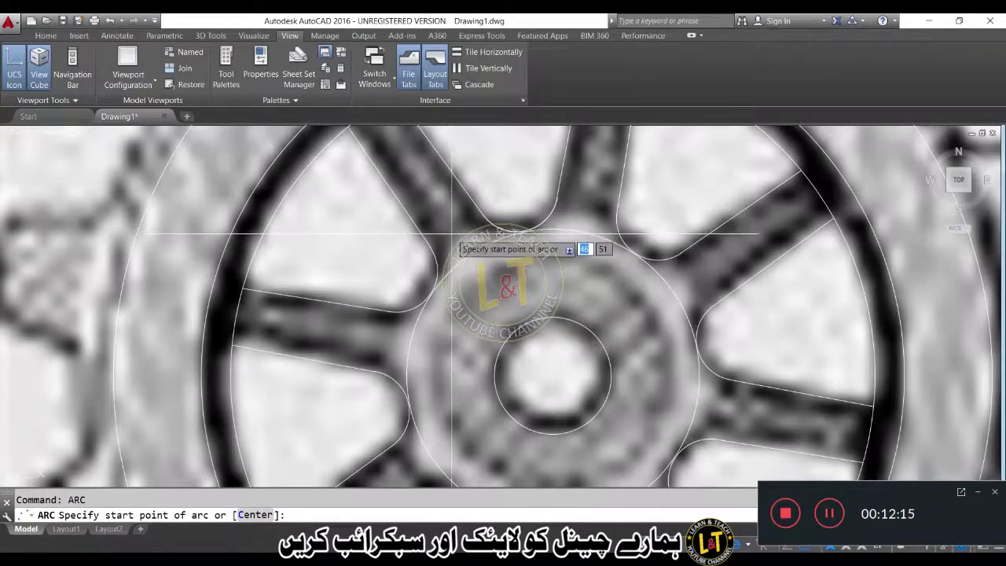
click(449, 233)
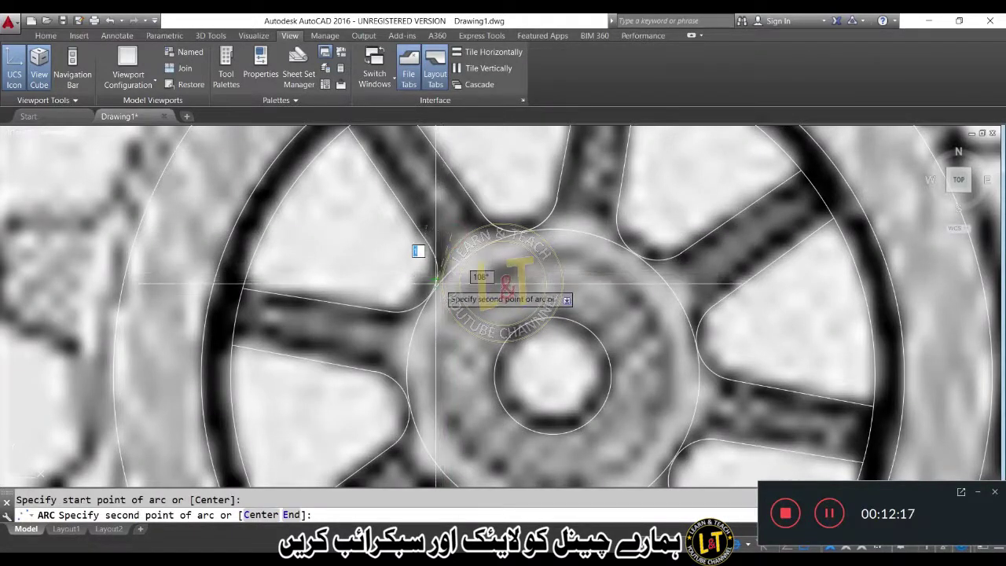
click(438, 287)
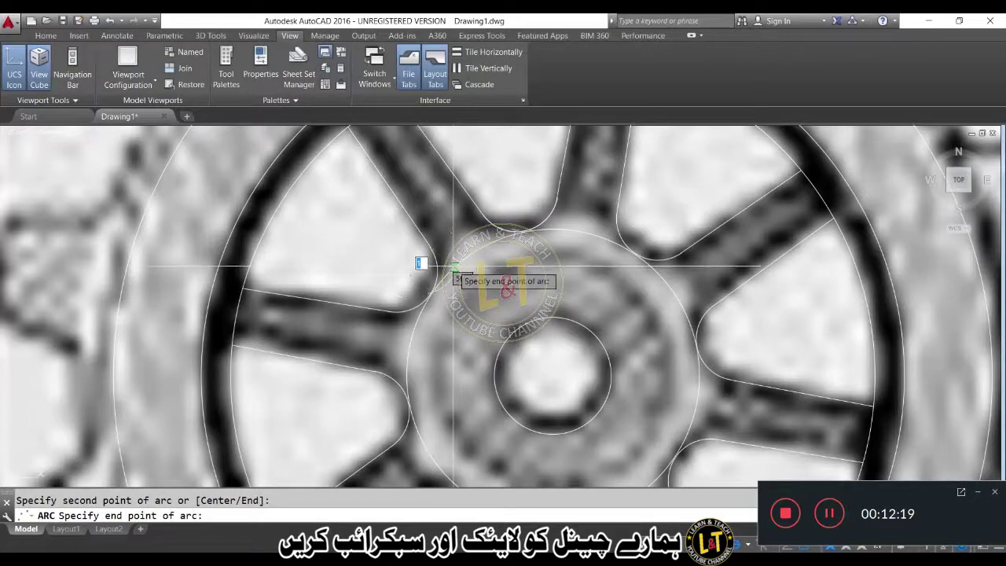
click(366, 286)
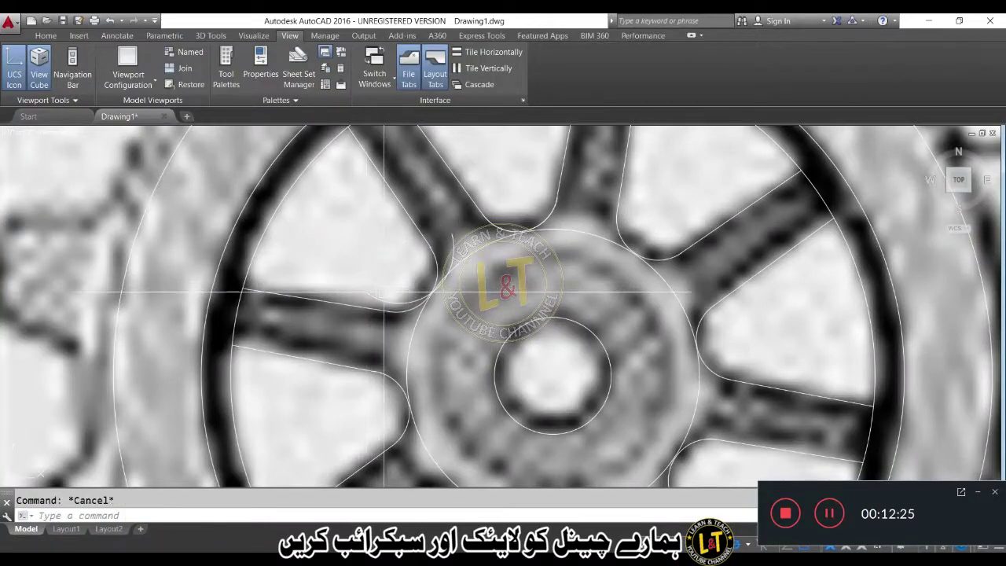
- Mirror the new arc about a line from its spoke-side end toward the hub centre, keeping the source arc
click(452, 247)
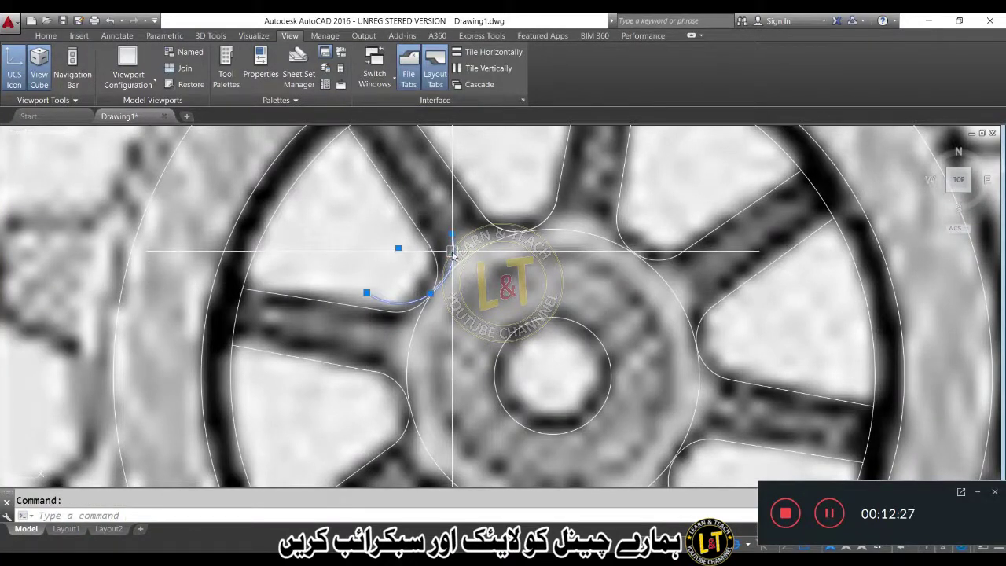
text(mi)
key(Return)
click(452, 234)
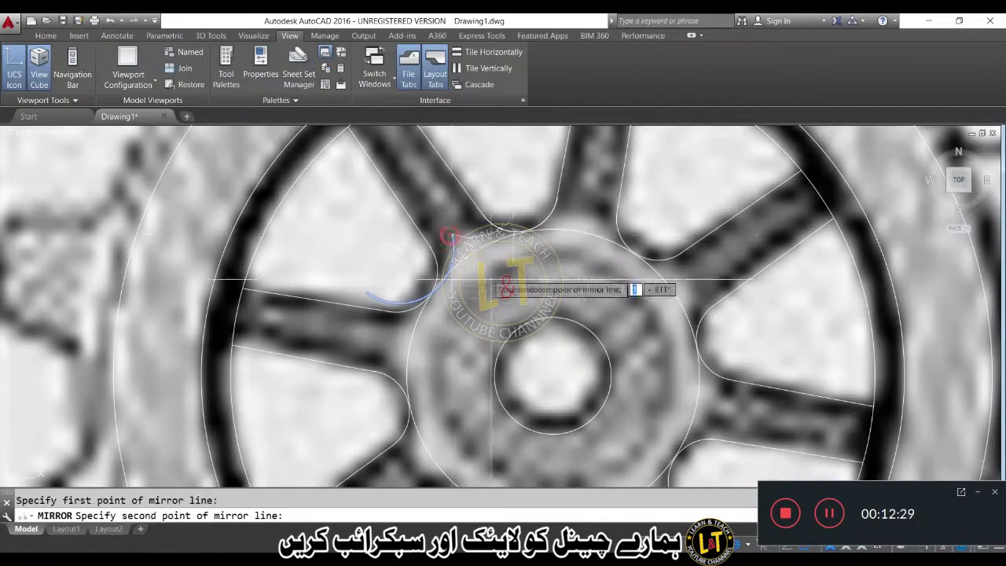
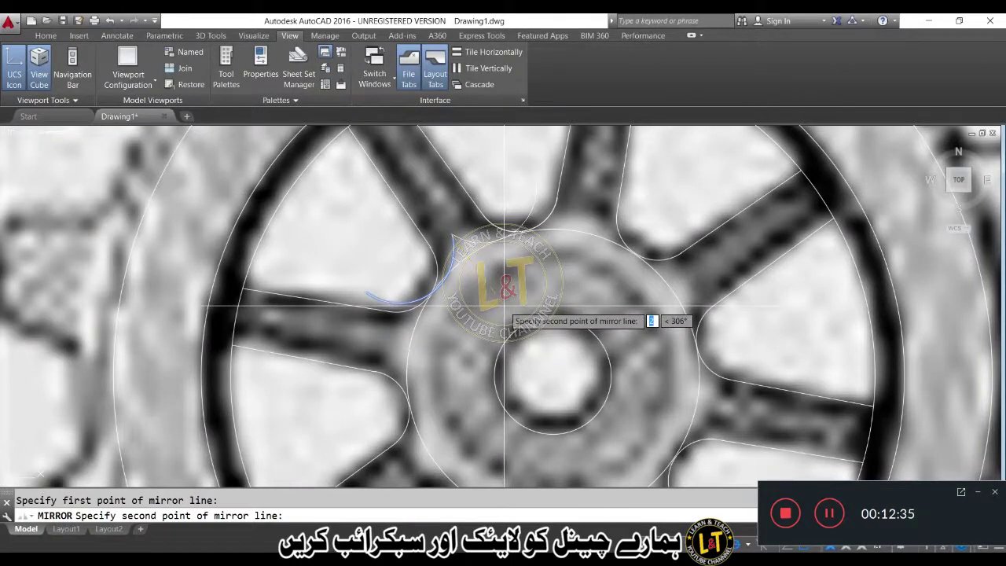
click(504, 307)
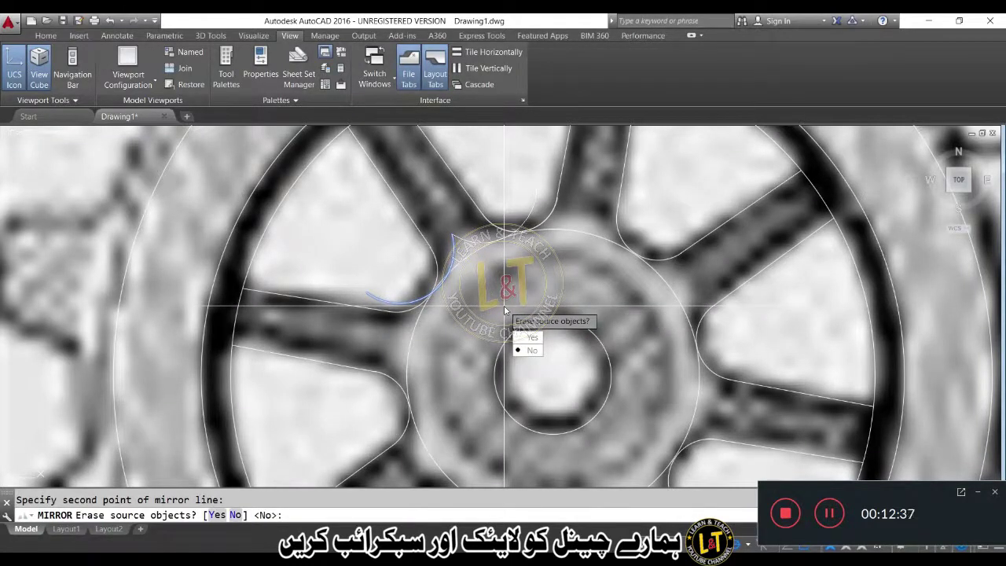
key(Return)
- Trim the overhanging outer ends of the two mirrored arcs and the hub circle segment between them
text(tr)
key(Return)
key(Return)
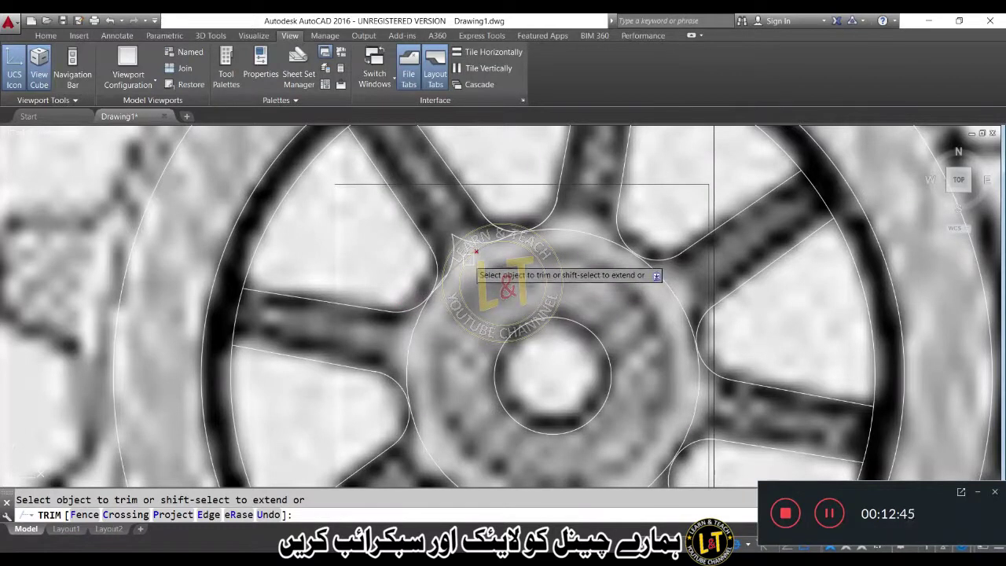
key(Escape)
scroll(445, 286, up, 4)
click(429, 275)
key(Escape)
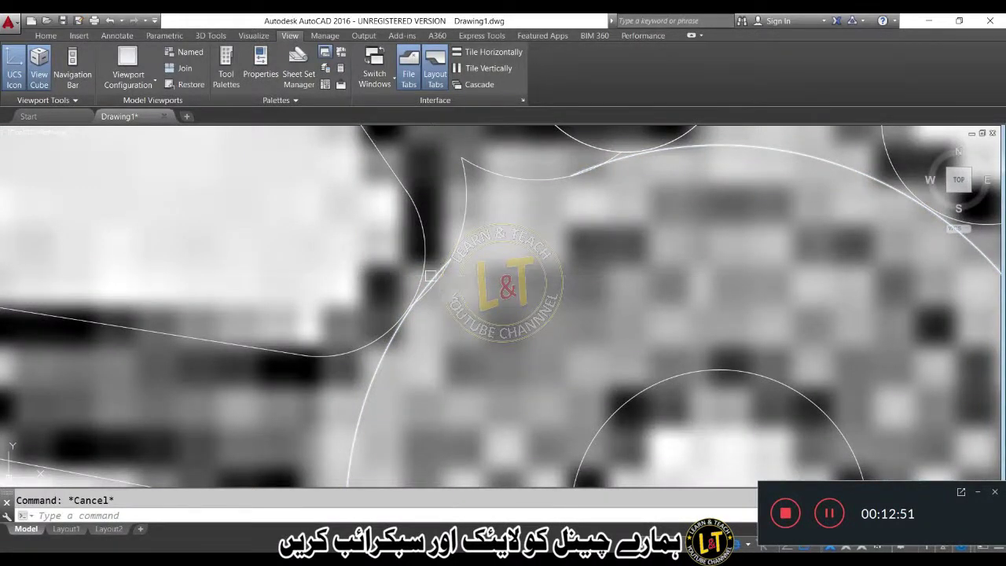
key(Return)
key(Return)
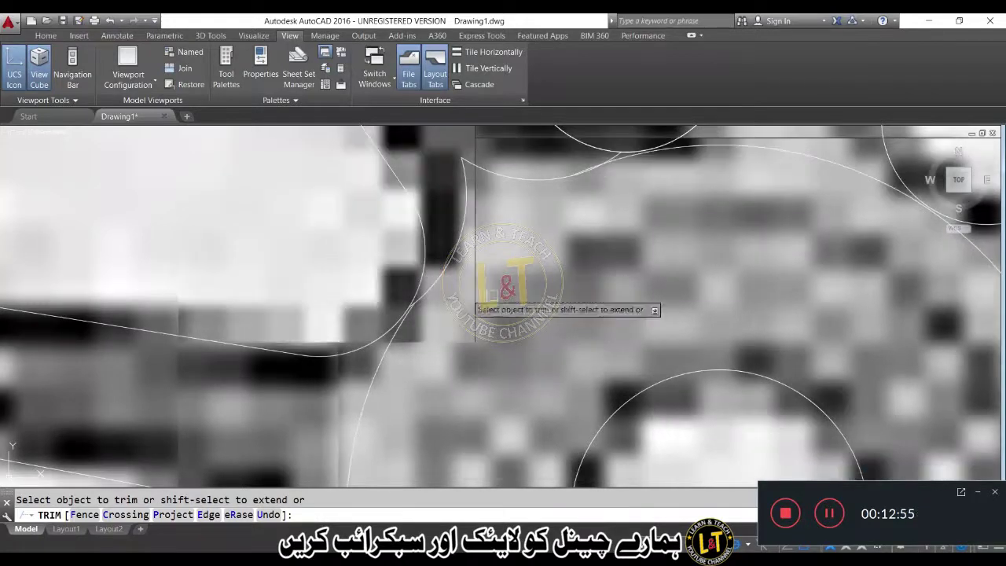
scroll(608, 164, up, 2)
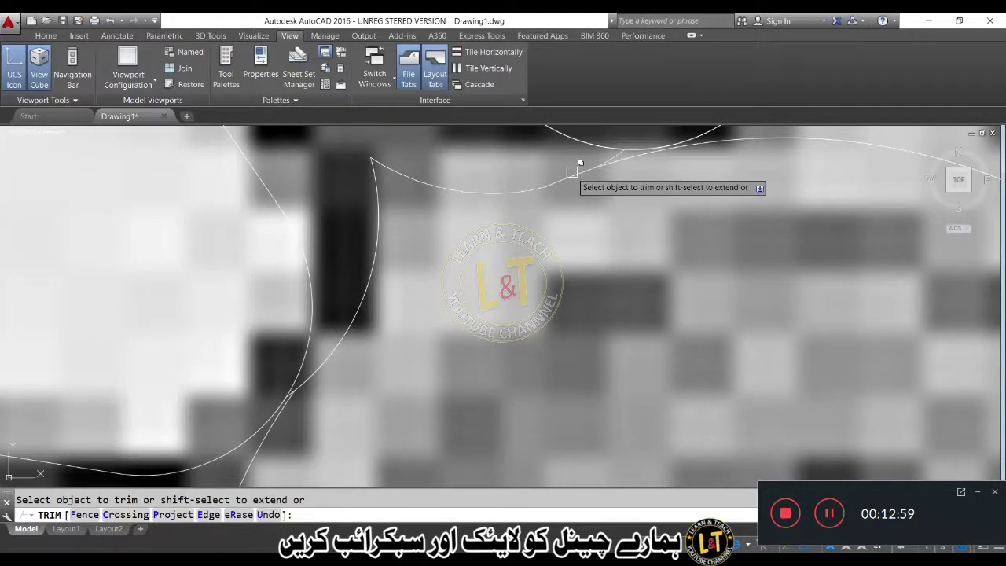
scroll(570, 172, up, 2)
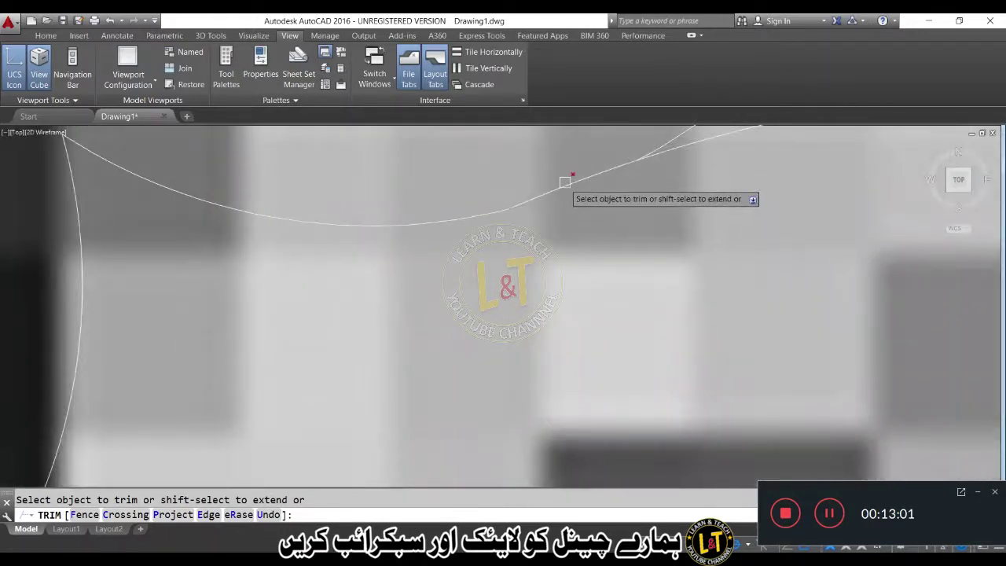
scroll(565, 183, down, 4)
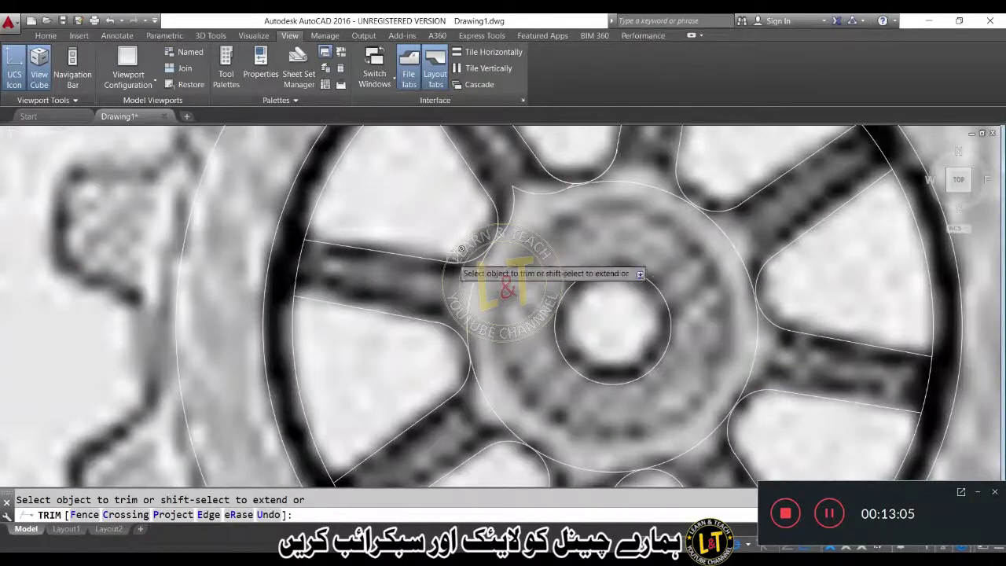
middle_drag(528, 261, 465, 297)
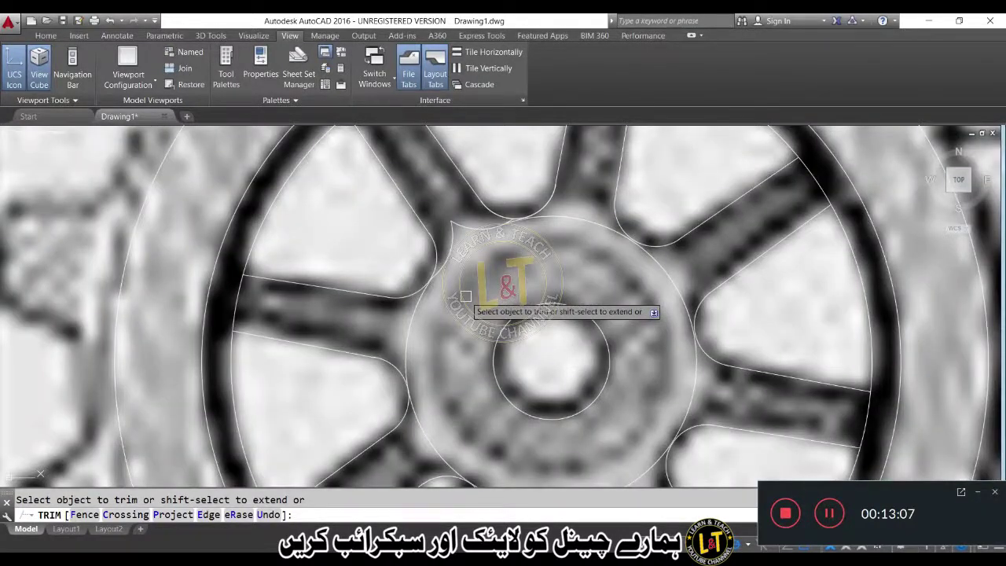
scroll(466, 297, up, 4)
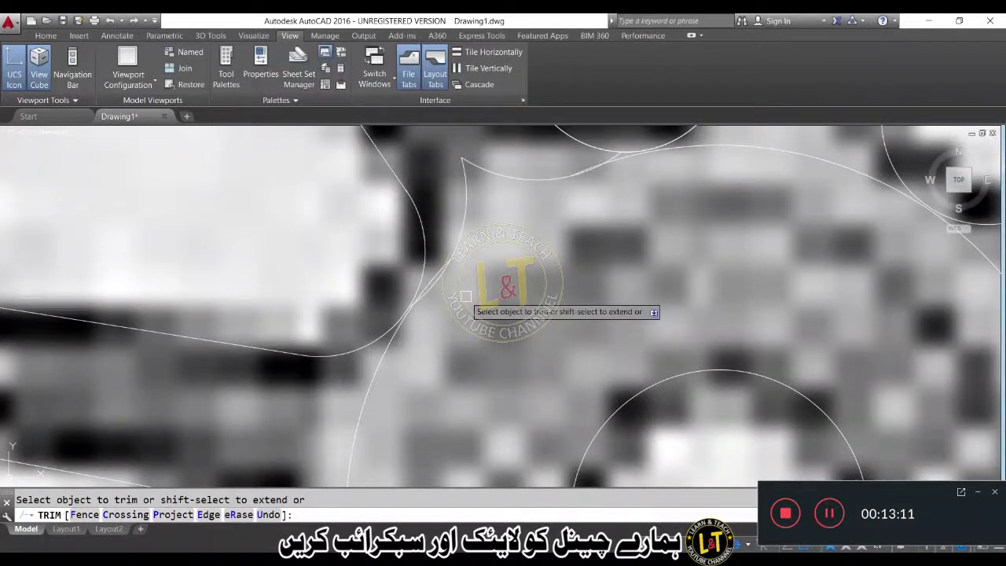
key(Escape)
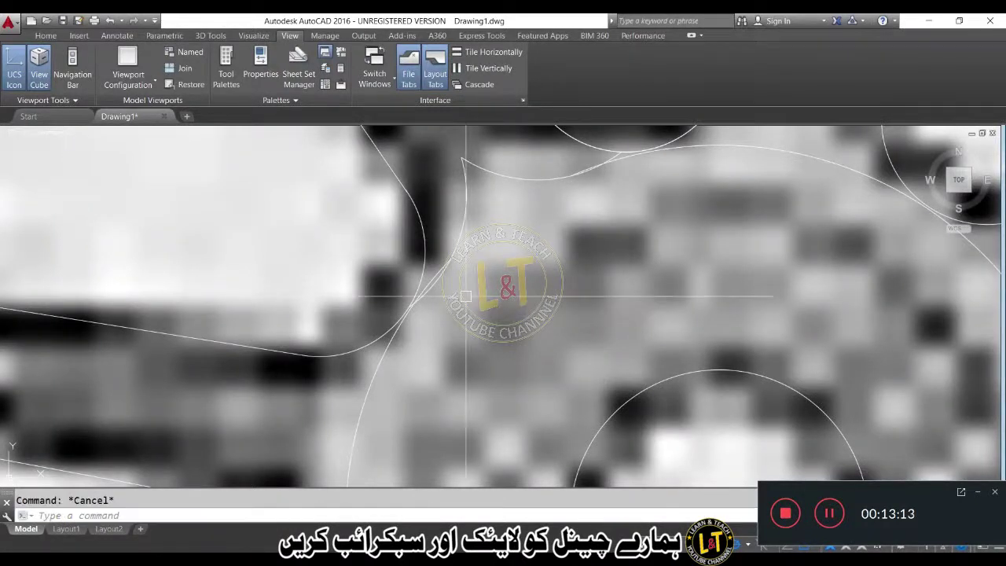
- Undo the last trims and delete the two mirrored arcs at the base of the upper-left spoke
key(ctrl+z)
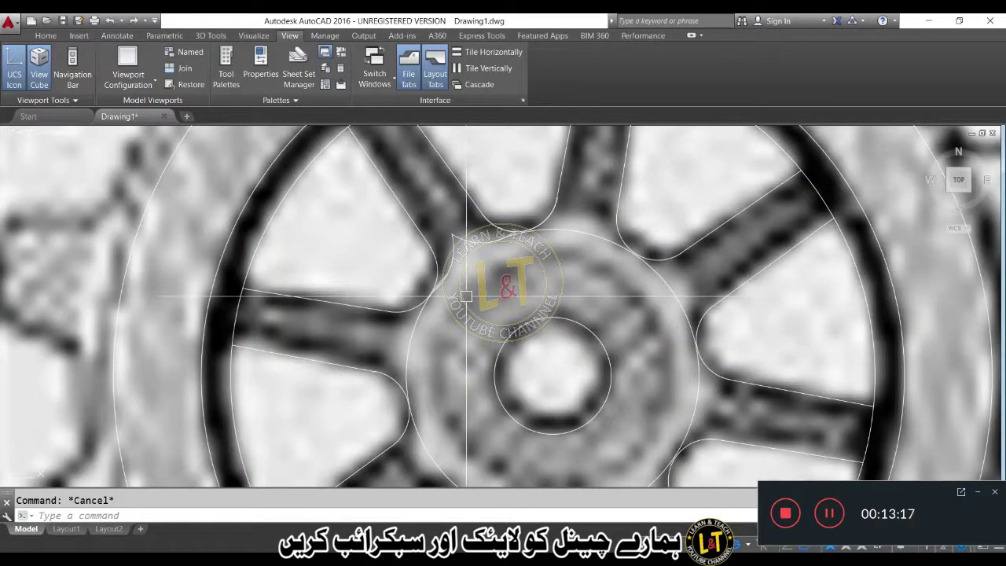
key(ctrl+z)
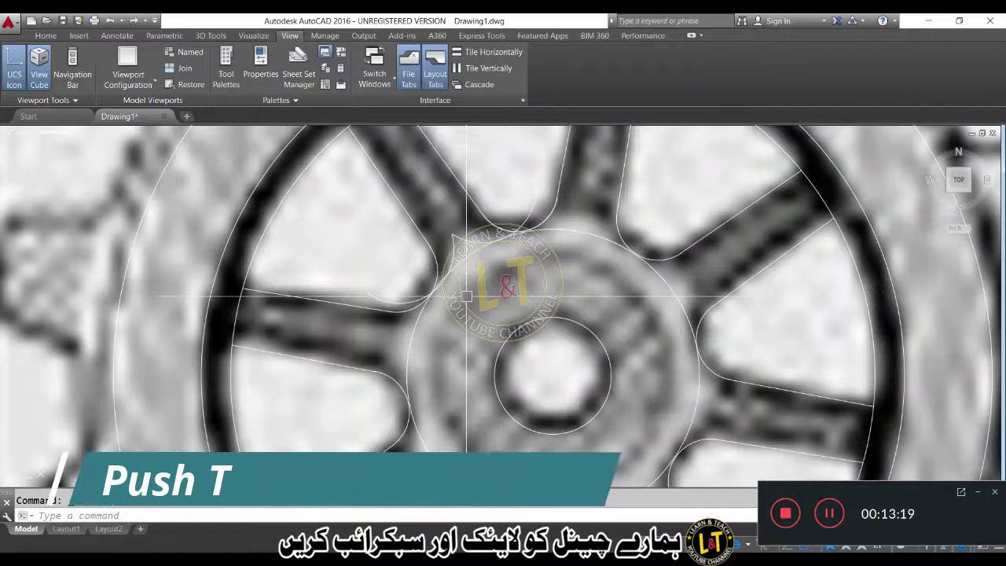
click(531, 207)
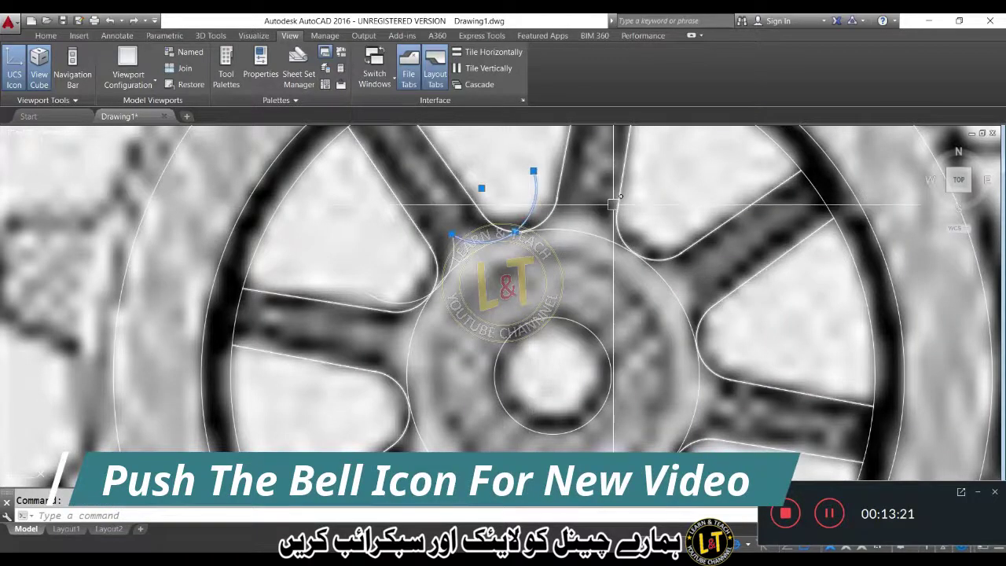
key(Delete)
click(455, 240)
key(Delete)
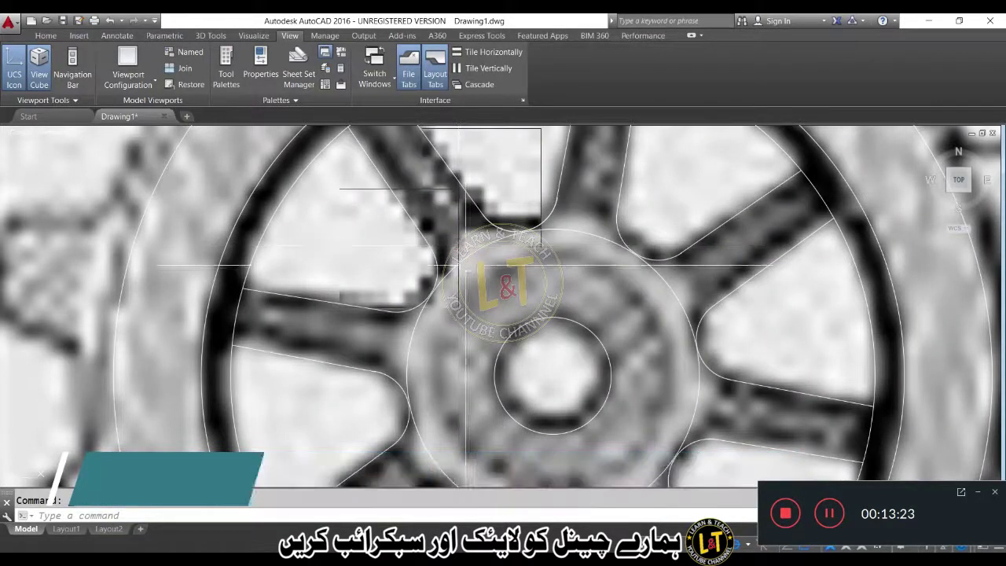
- Trim the inner rim circle segments that cross the outer ends of the eight spokes
middle_drag(577, 334, 501, 311)
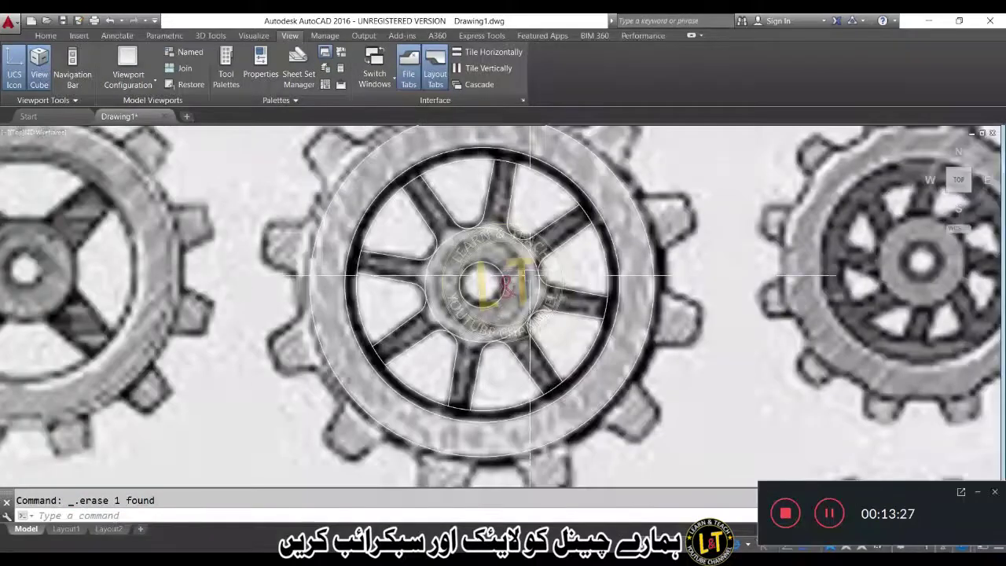
middle_drag(516, 271, 532, 292)
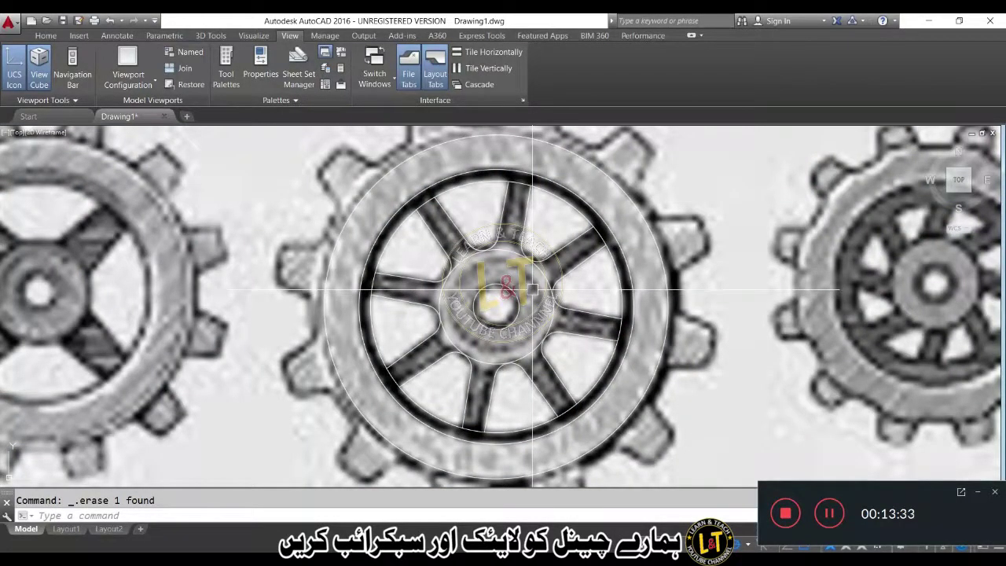
scroll(428, 200, up, 2)
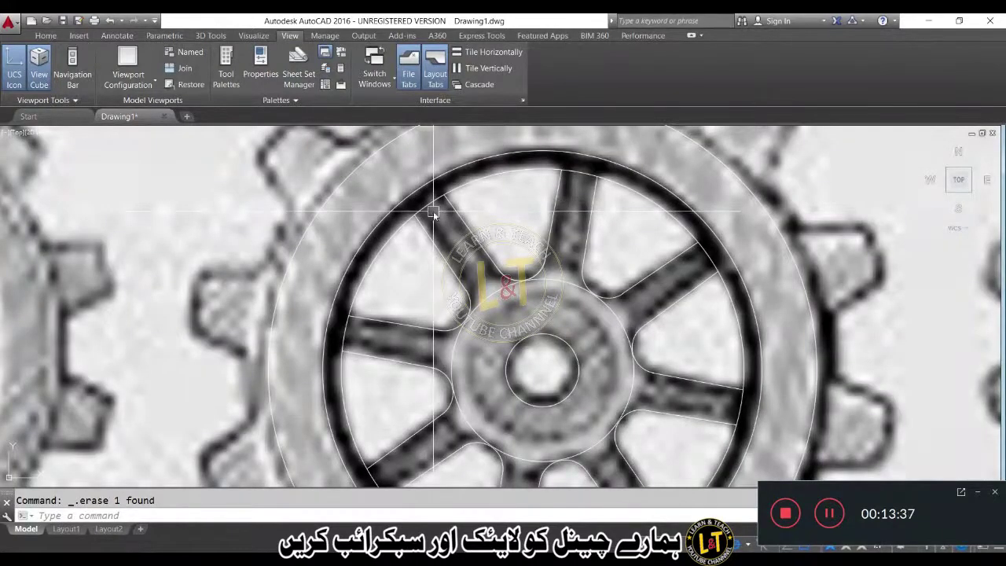
key(Return)
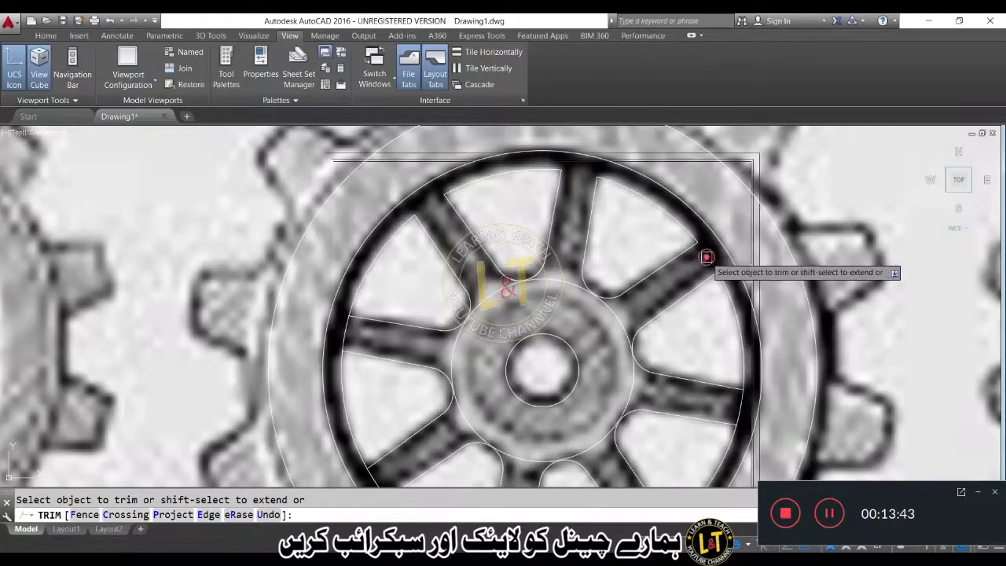
scroll(646, 393, down, 2)
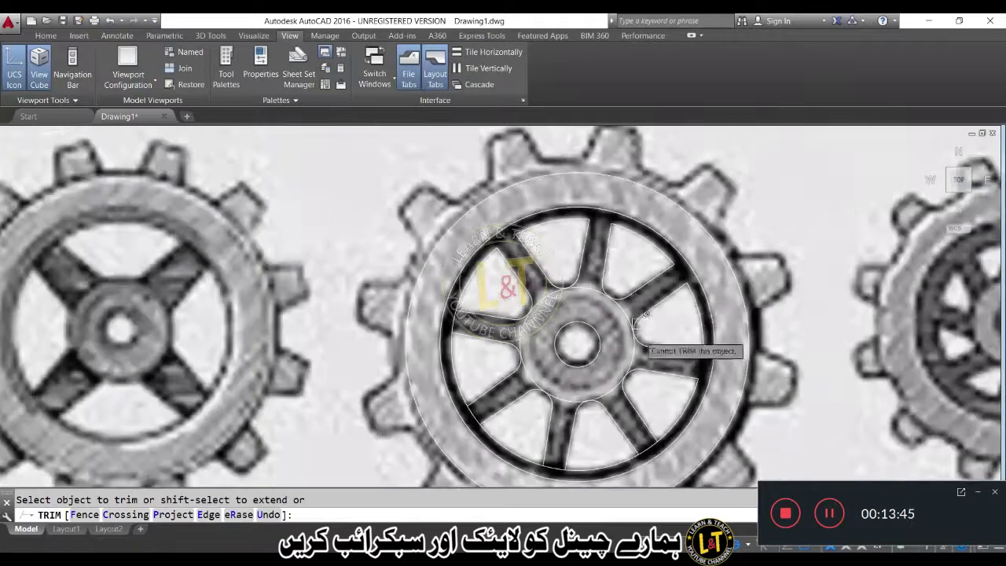
scroll(644, 363, up, 4)
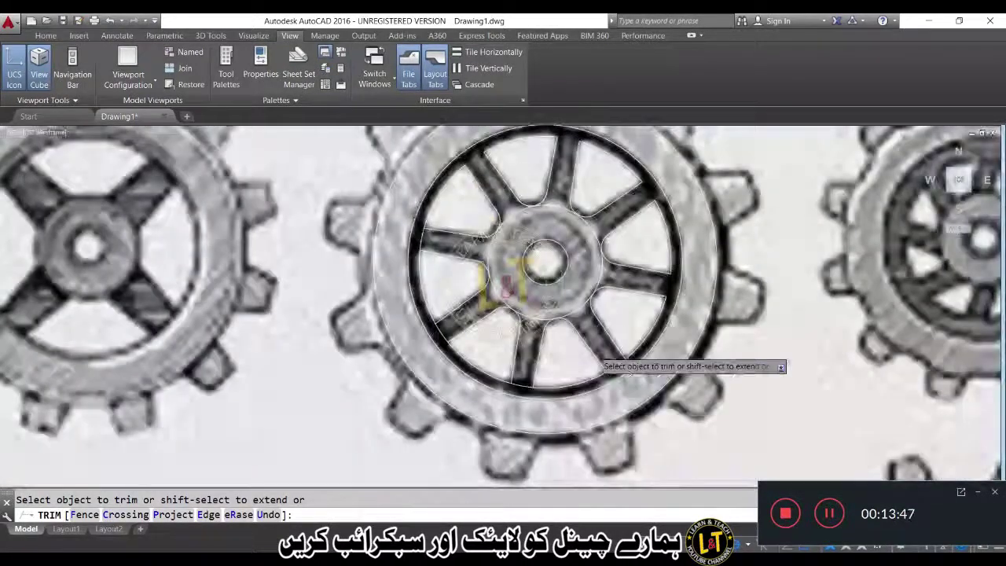
click(643, 392)
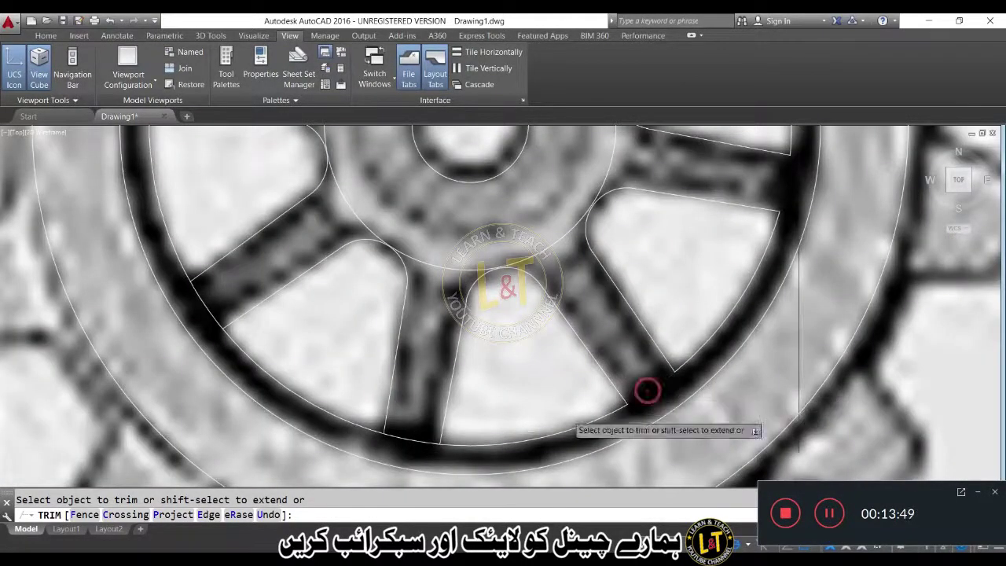
scroll(408, 441, down, 2)
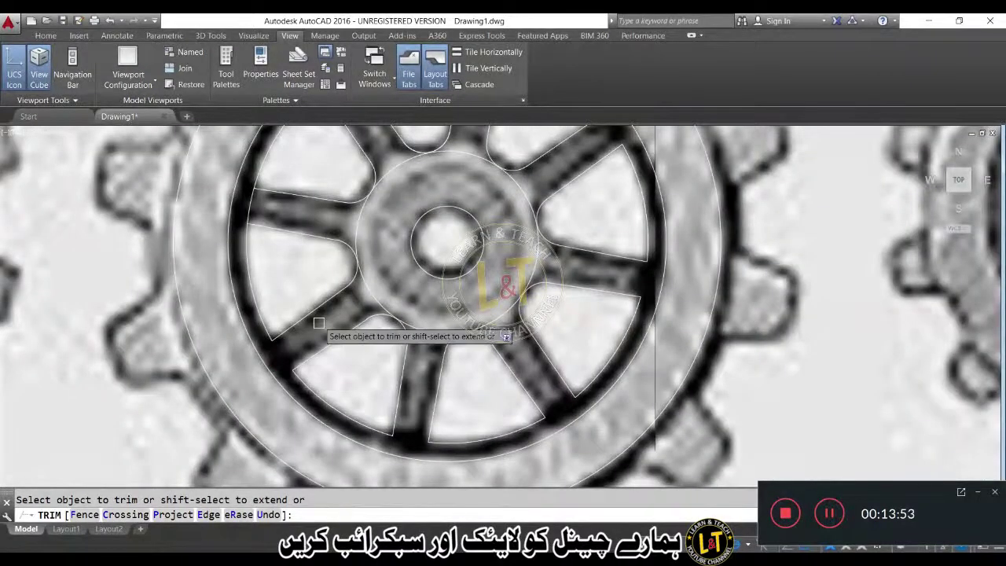
middle_drag(319, 325, 340, 394)
middle_drag(344, 273, 353, 333)
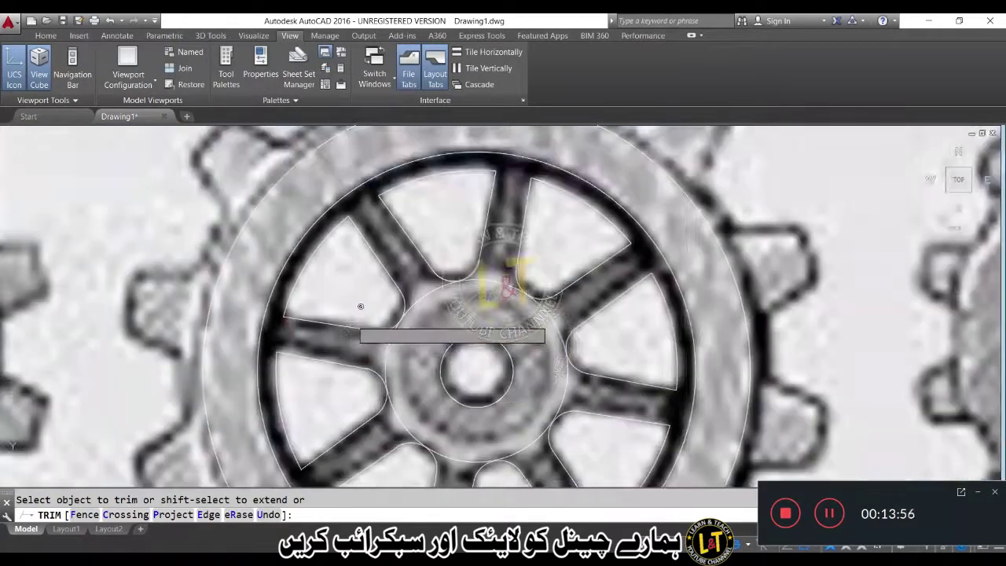
key(Escape)
- Select the hub circle at the inner ends of the spokes
click(432, 290)
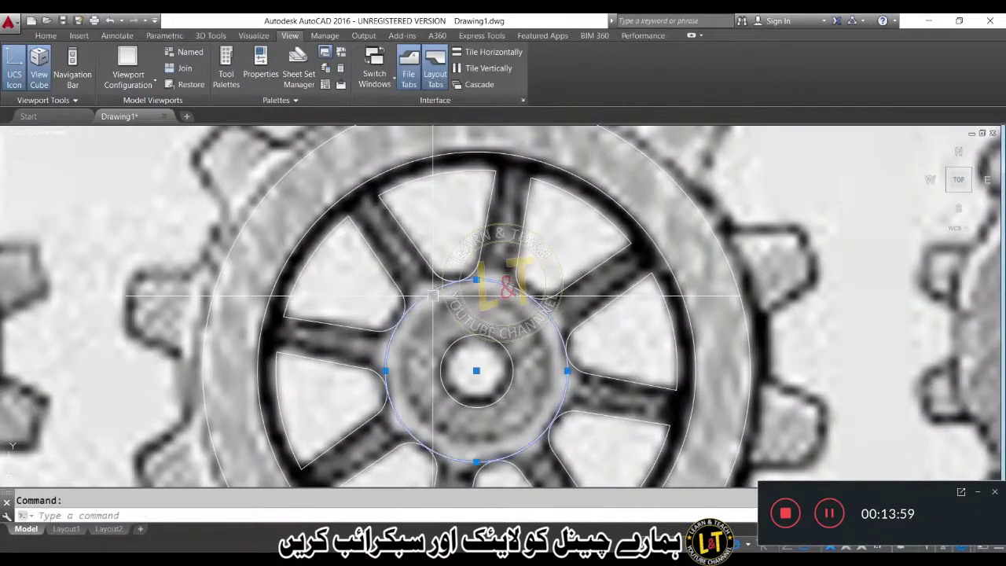
scroll(436, 292, up, 2)
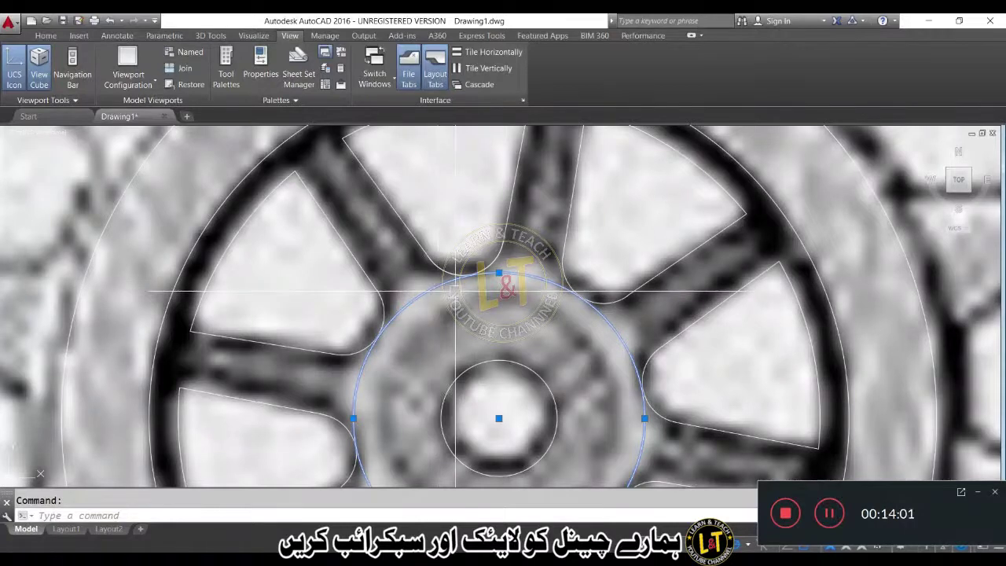
scroll(455, 291, up, 3)
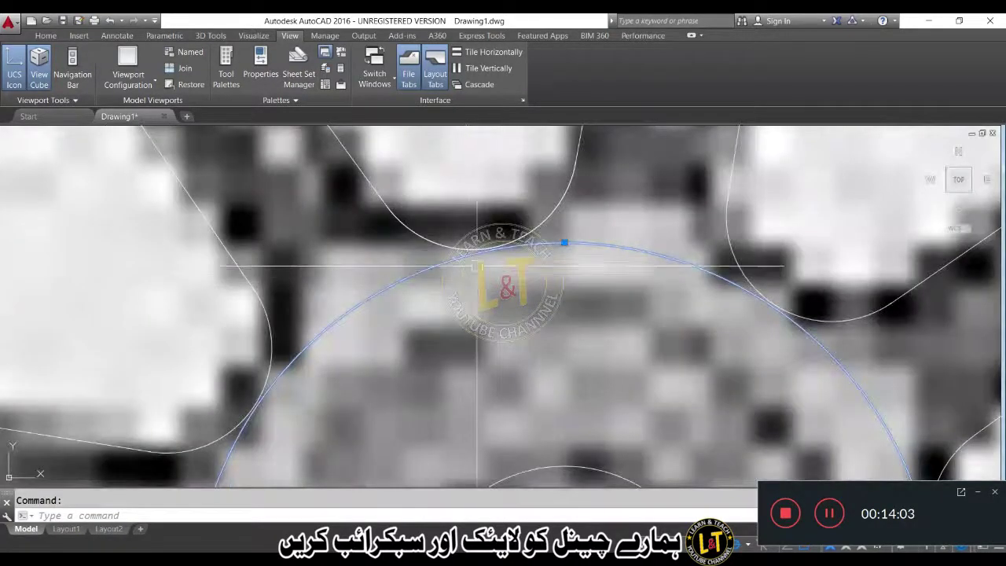
scroll(488, 243, up, 3)
key(Escape)
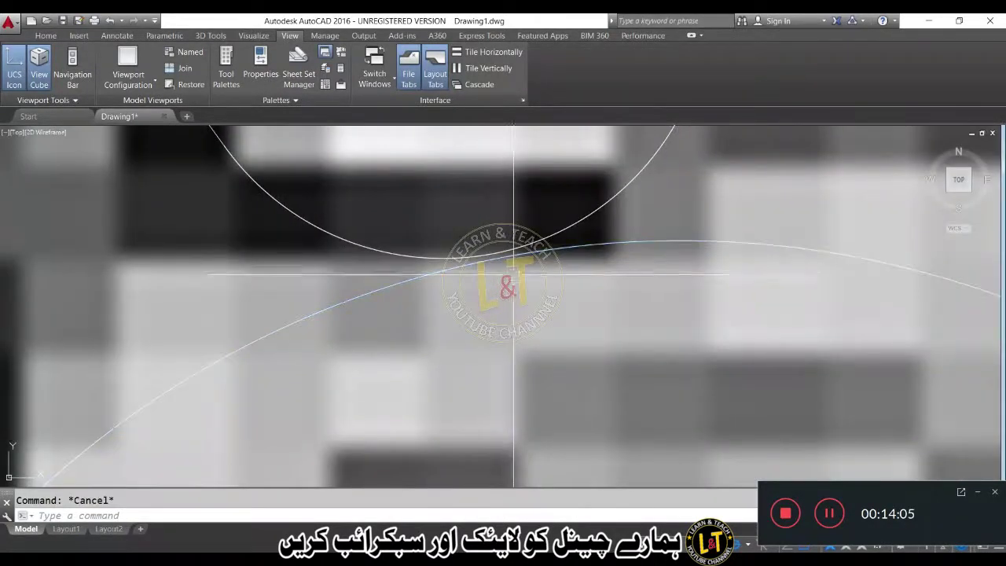
text(o)
key(Return)
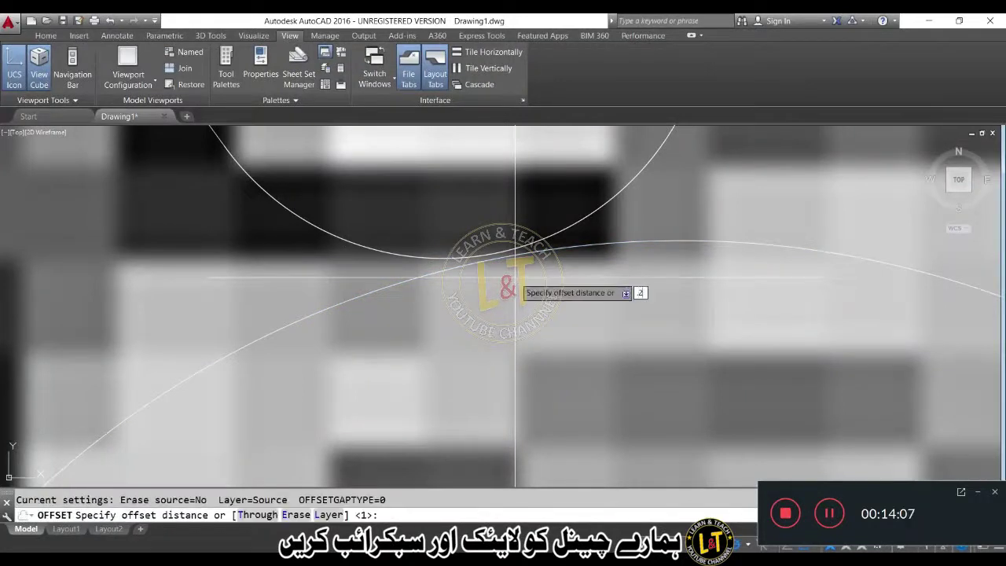
text(.2)
key(Return)
click(536, 243)
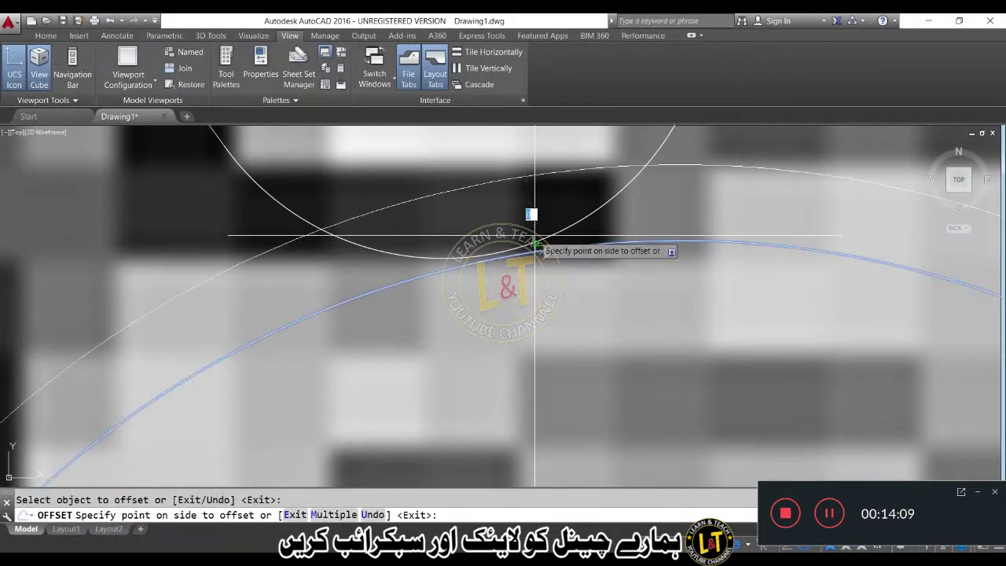
key(Escape)
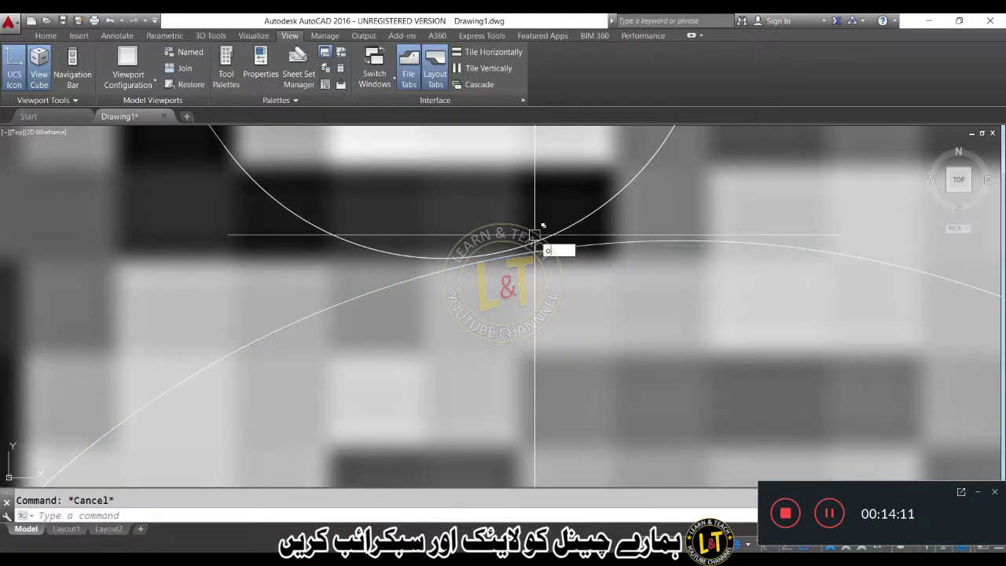
- Try to offset the hub circle outward by 0.1 and undo that offset
key(Return)
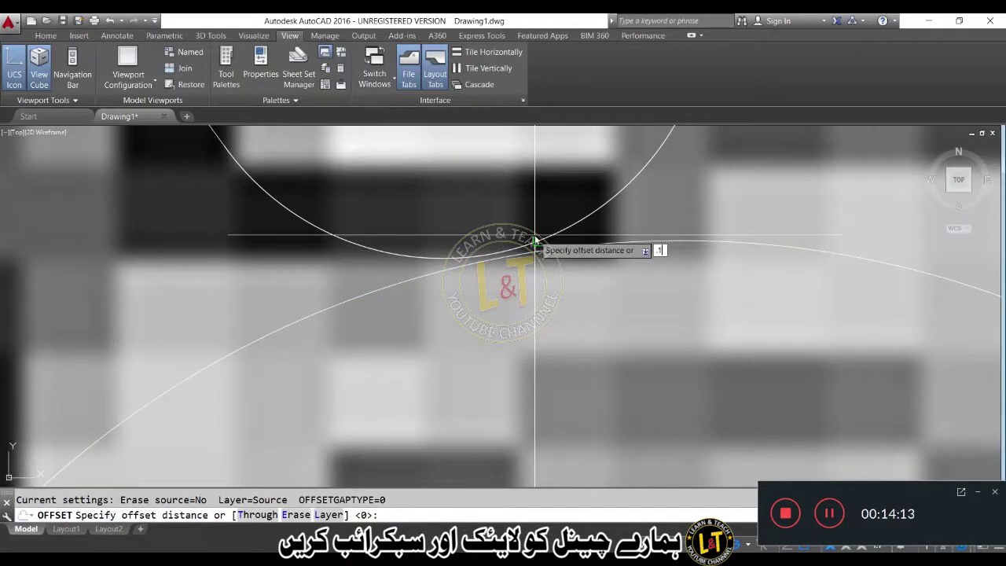
text(.1)
key(Return)
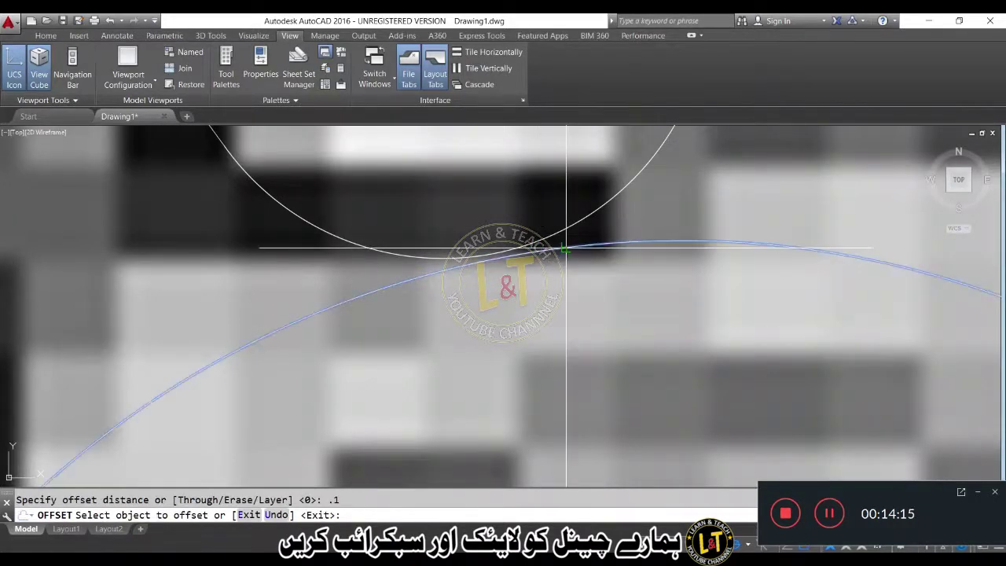
click(565, 248)
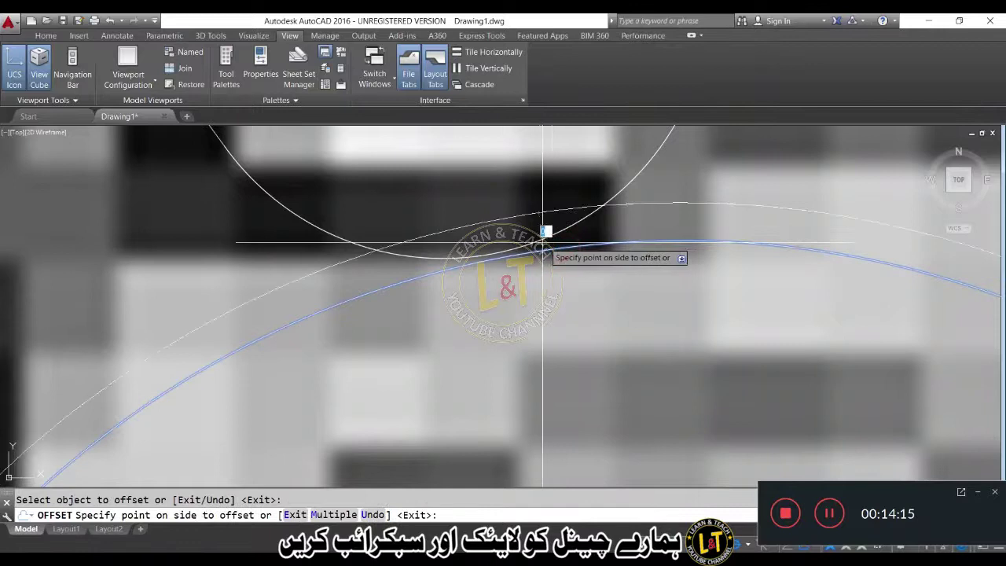
click(500, 244)
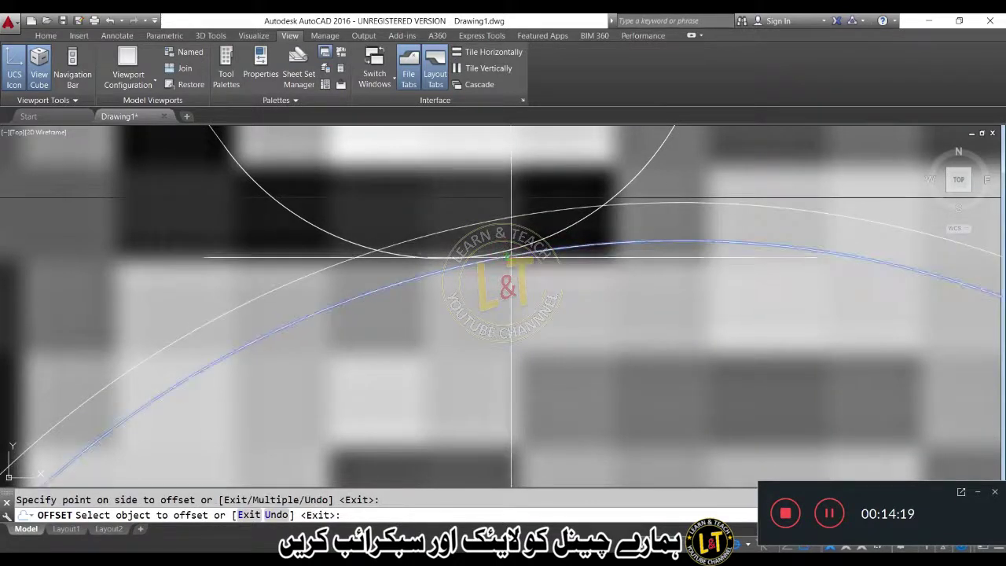
click(511, 261)
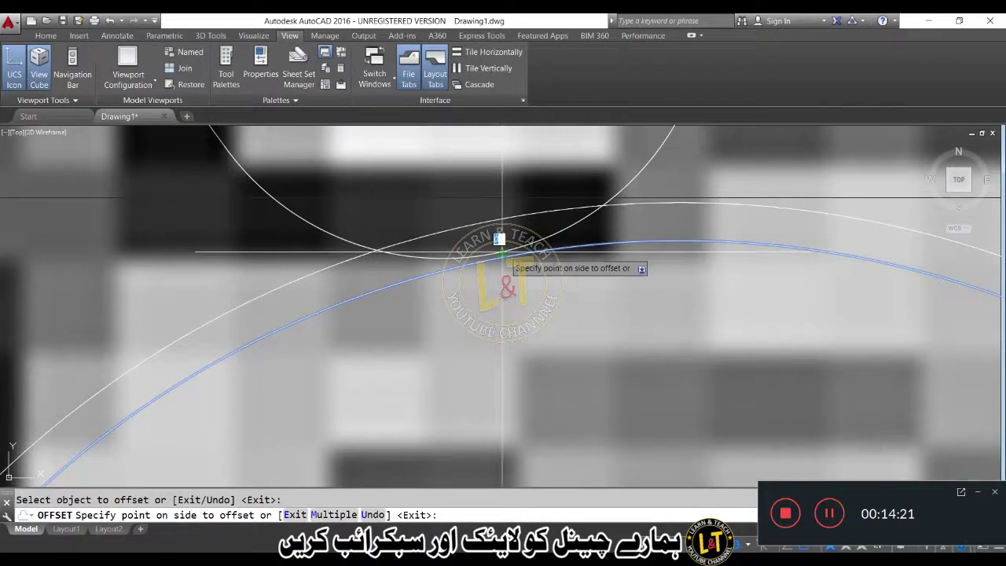
key(Escape)
scroll(501, 260, down, 5)
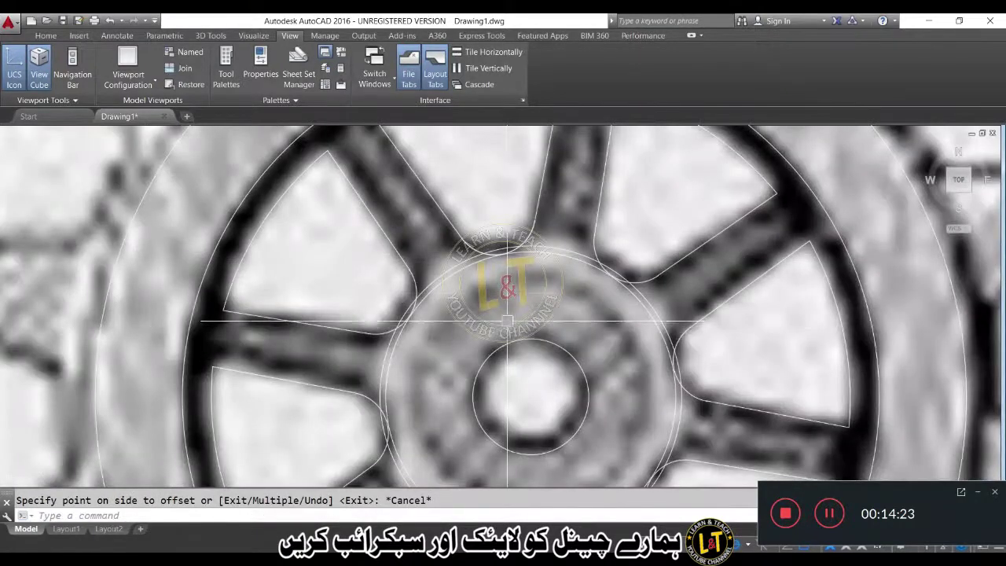
key(ctrl+z)
key(ctrl+z)
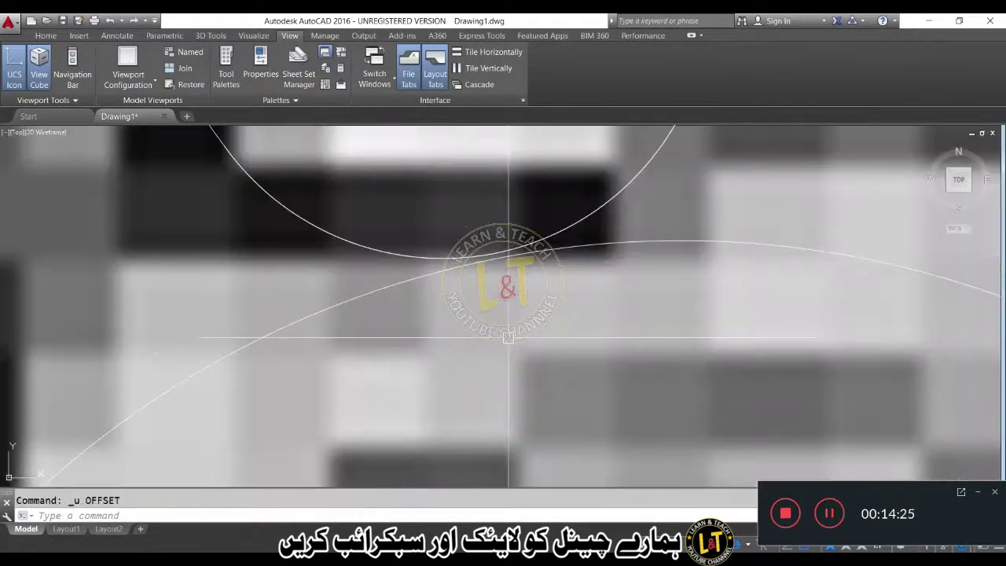
- Stretch the hub circle's top quadrant grip slightly outward so the circle meets the rounded inner corner of the spoke opening above it
scroll(495, 322, down, 3)
click(483, 308)
scroll(511, 310, up, 3)
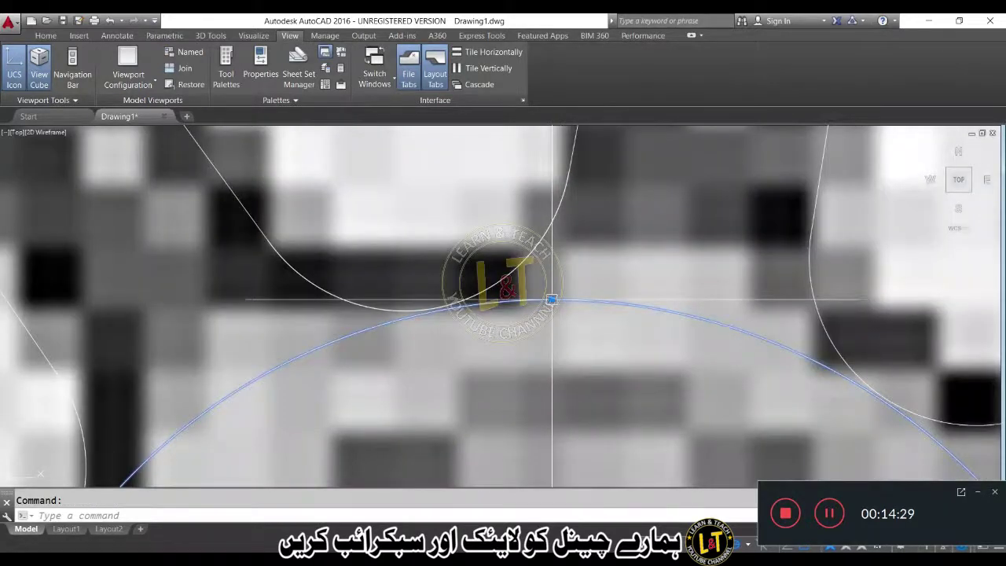
click(551, 300)
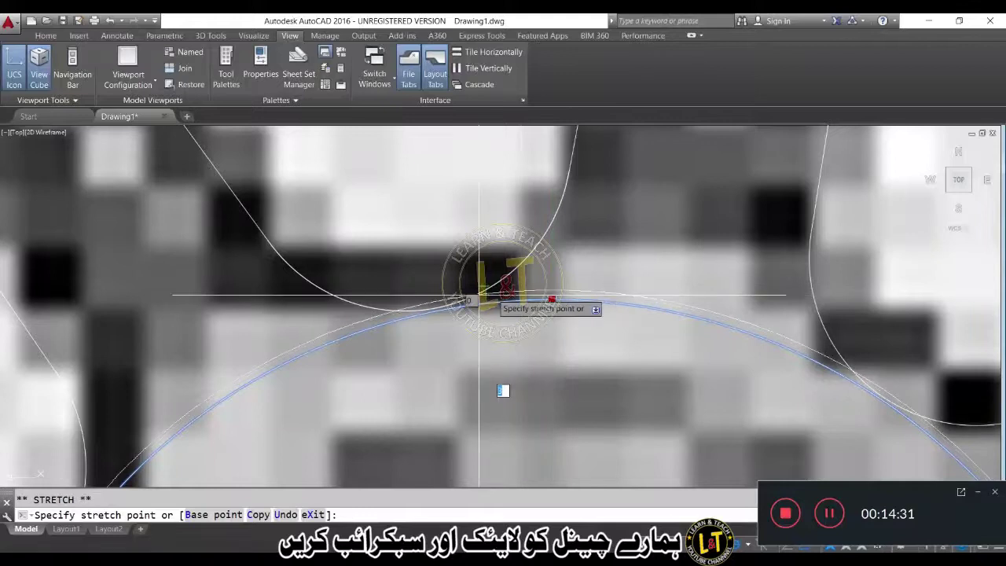
scroll(475, 296, up, 5)
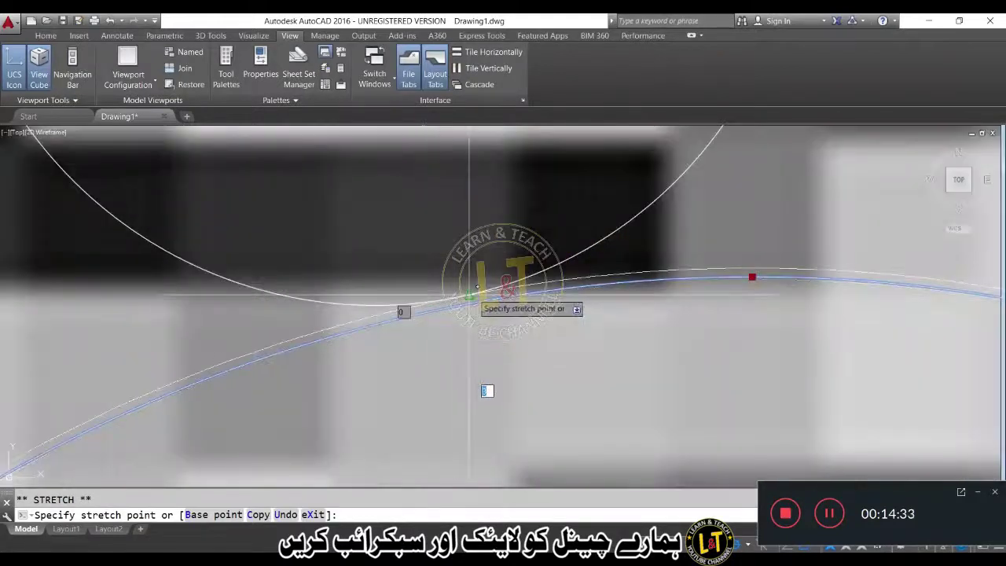
click(469, 296)
scroll(466, 300, up, 5)
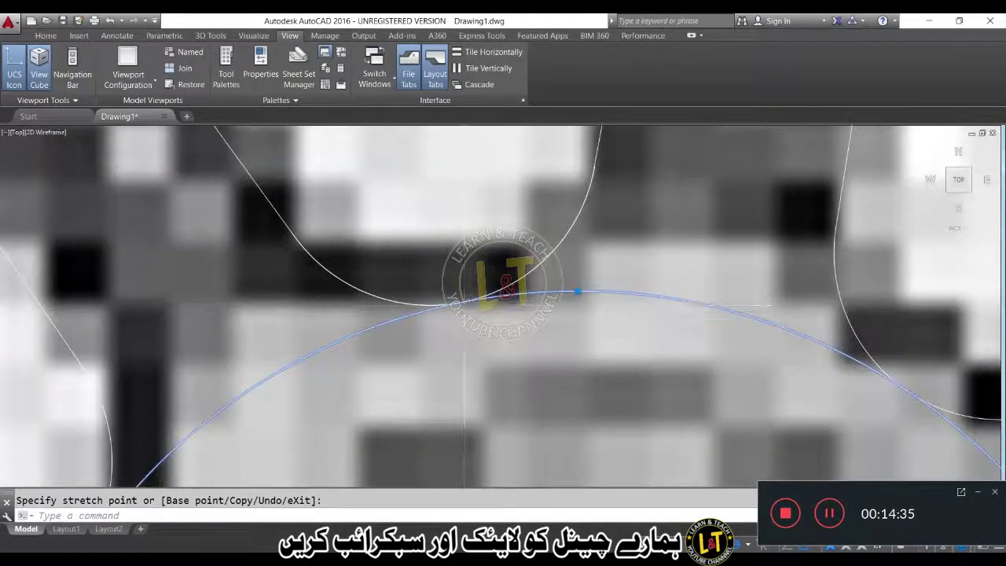
scroll(464, 305, down, 3)
key(Escape)
scroll(441, 347, up, 2)
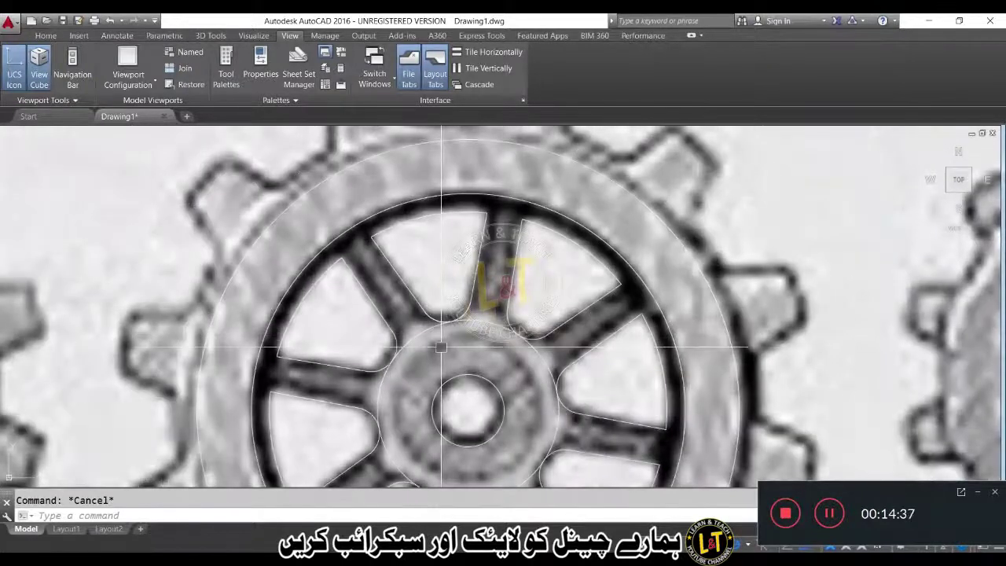
text(tr)
key(Return)
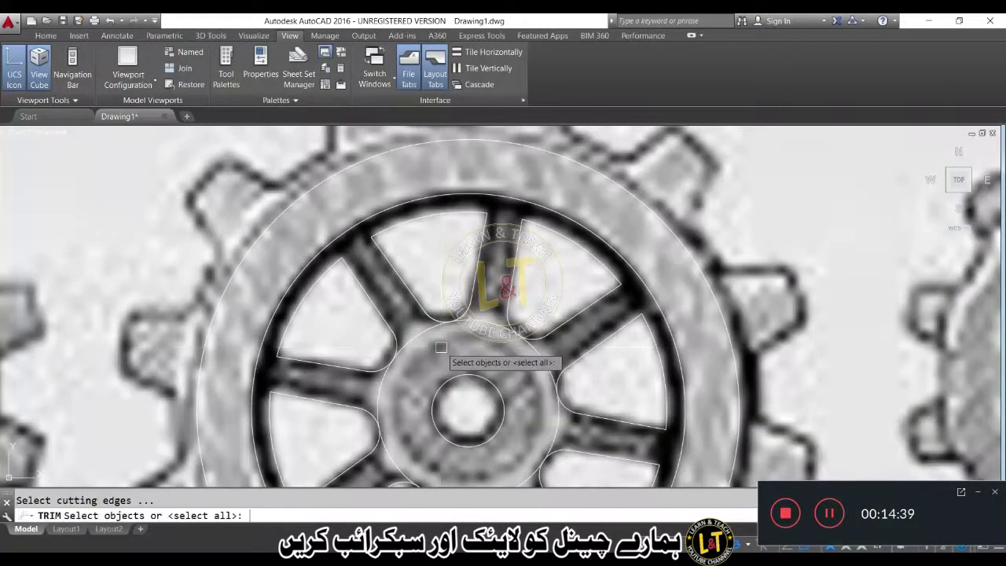
key(Return)
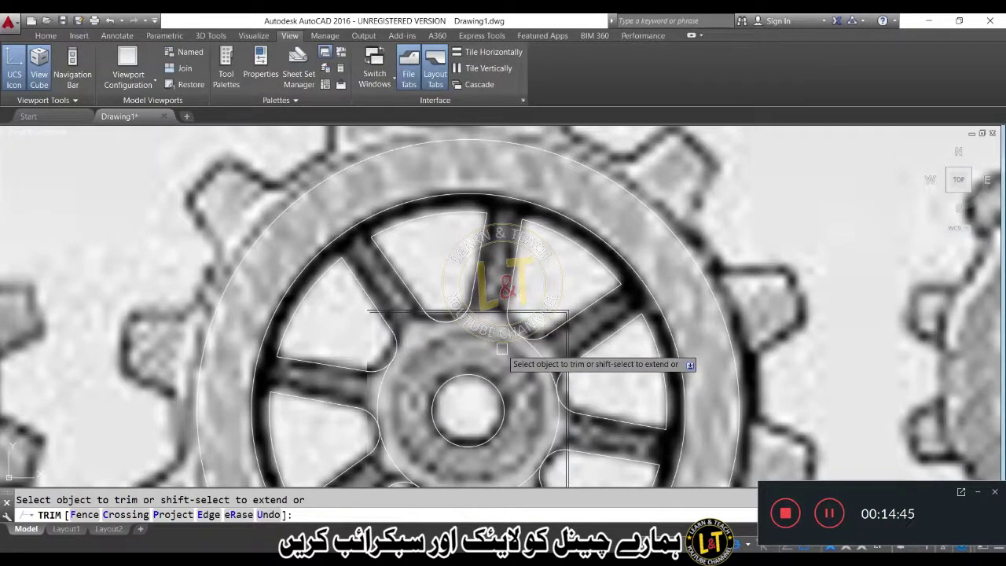
click(502, 350)
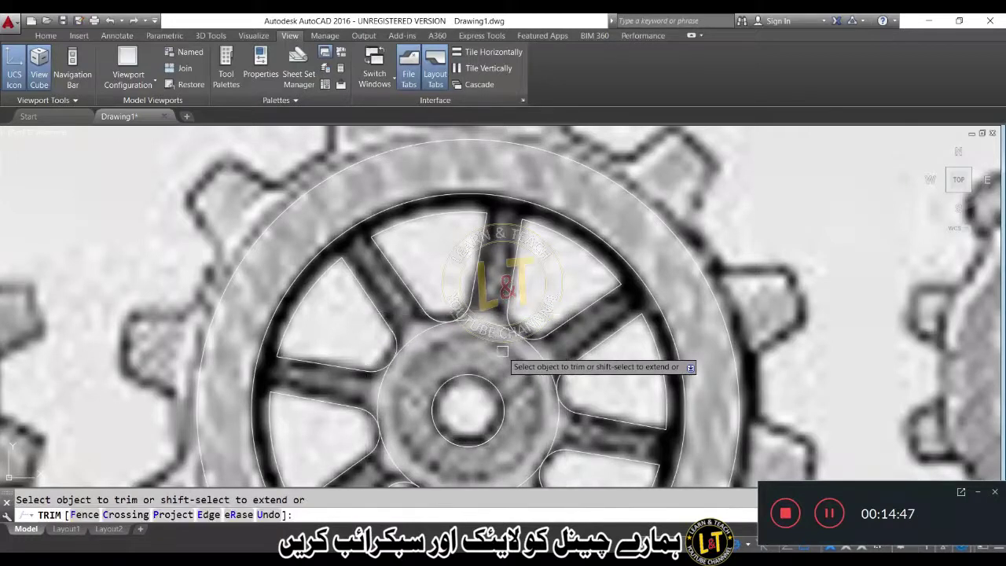
key(Escape)
scroll(397, 318, down, 4)
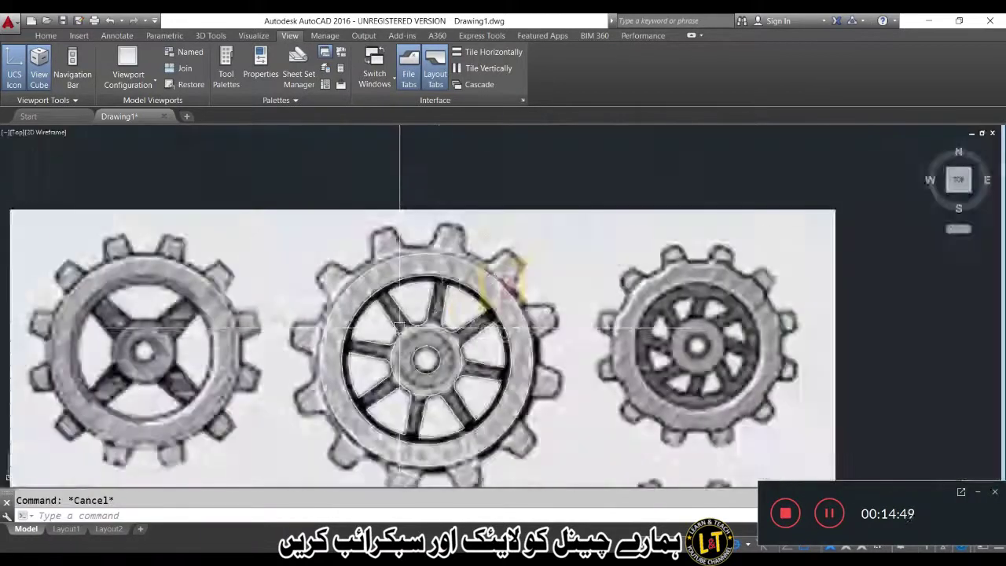
scroll(385, 307, up, 4)
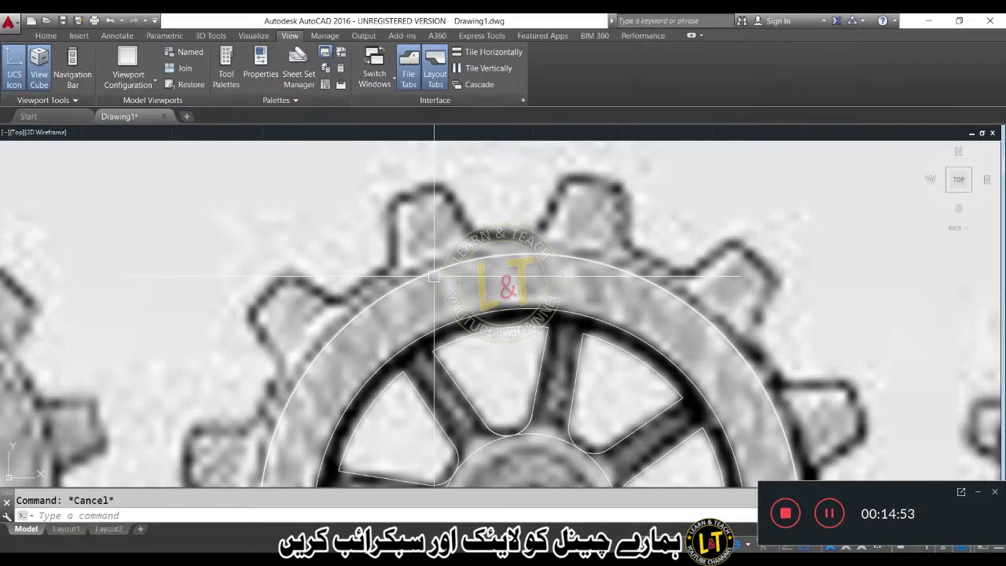
text(o)
key(Return)
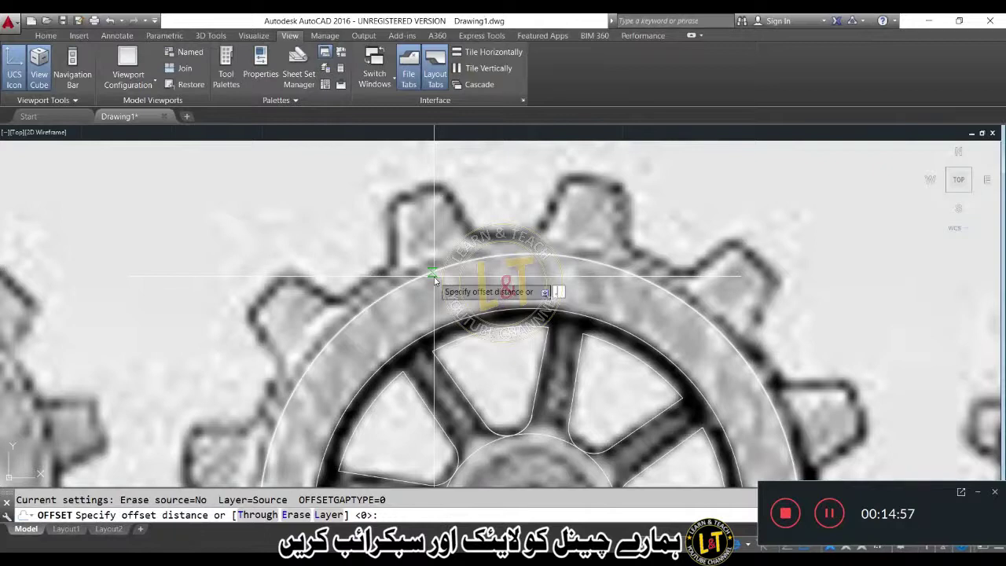
text(.1)
key(Return)
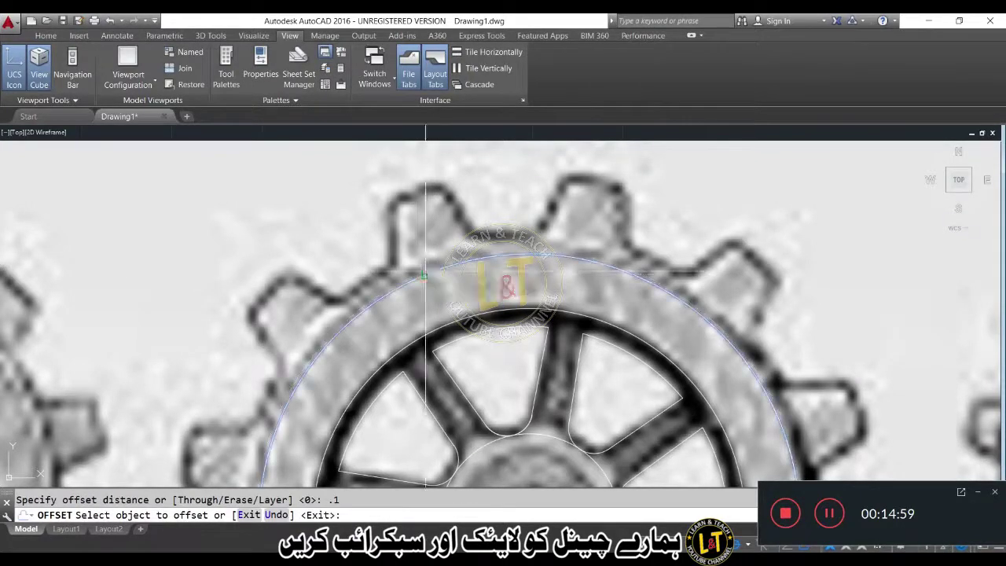
click(429, 271)
key(Escape)
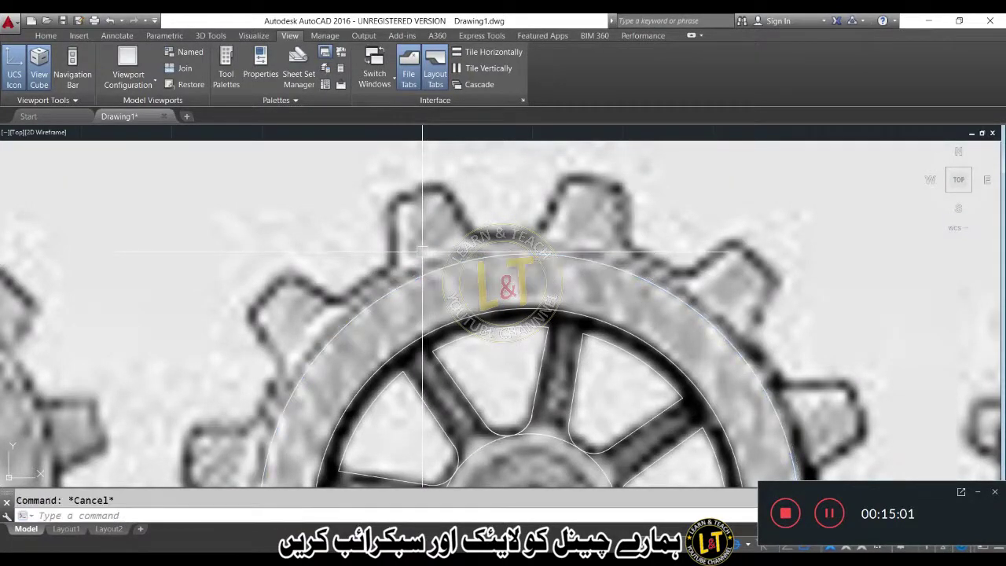
- Offset the gear's outer rim circle outward by 0.5
text(o)
key(Return)
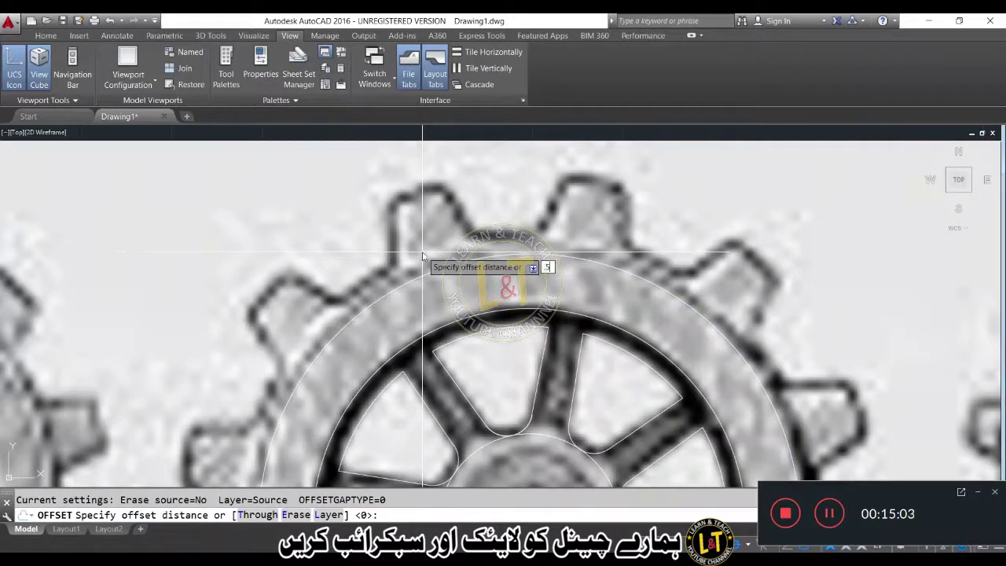
text(.5)
key(Return)
click(424, 265)
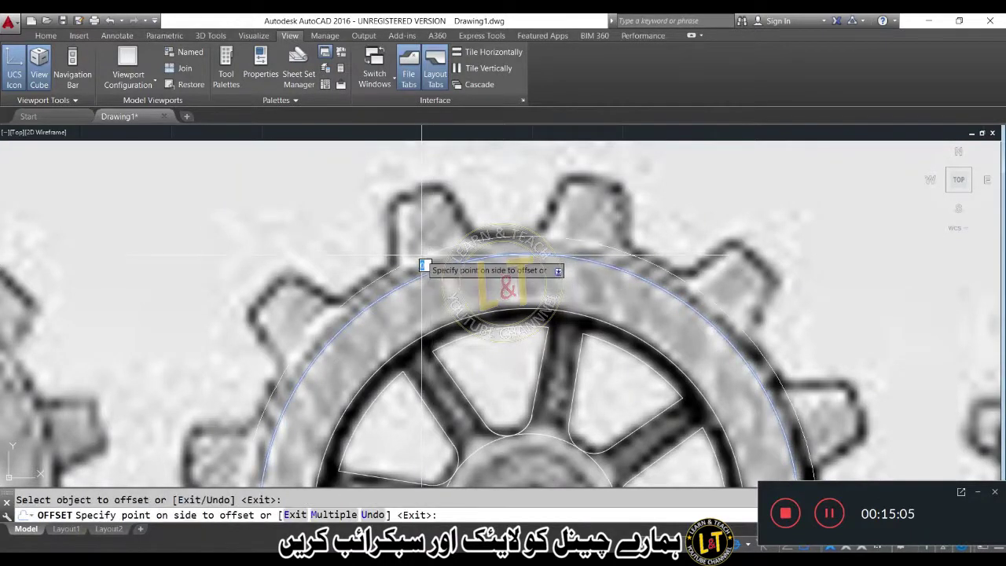
click(420, 254)
key(Escape)
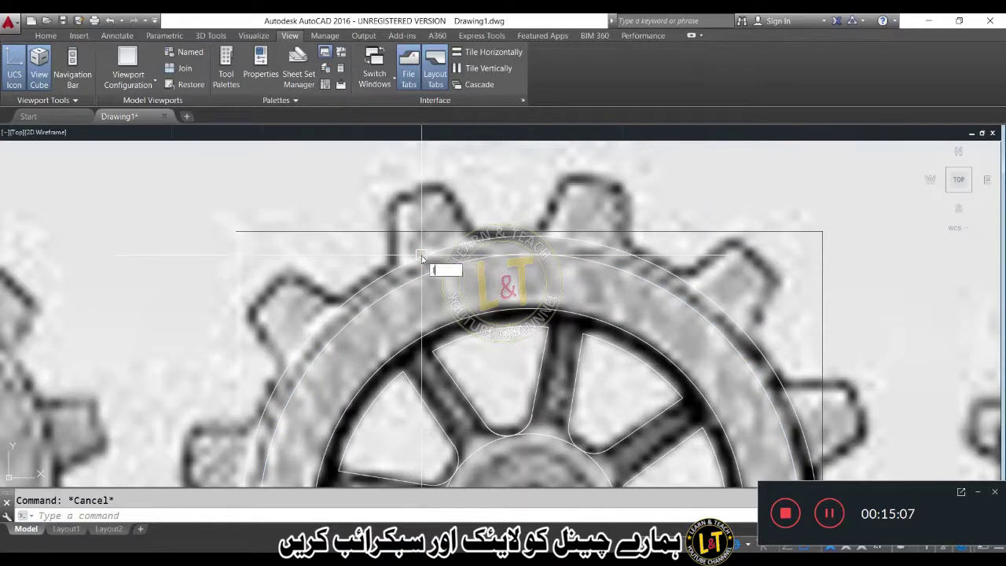
- Trace the tooth right of the gear's top centre with two lines: a left flank at about 63° and a top edge sloping down about 7°
text(l)
key(Return)
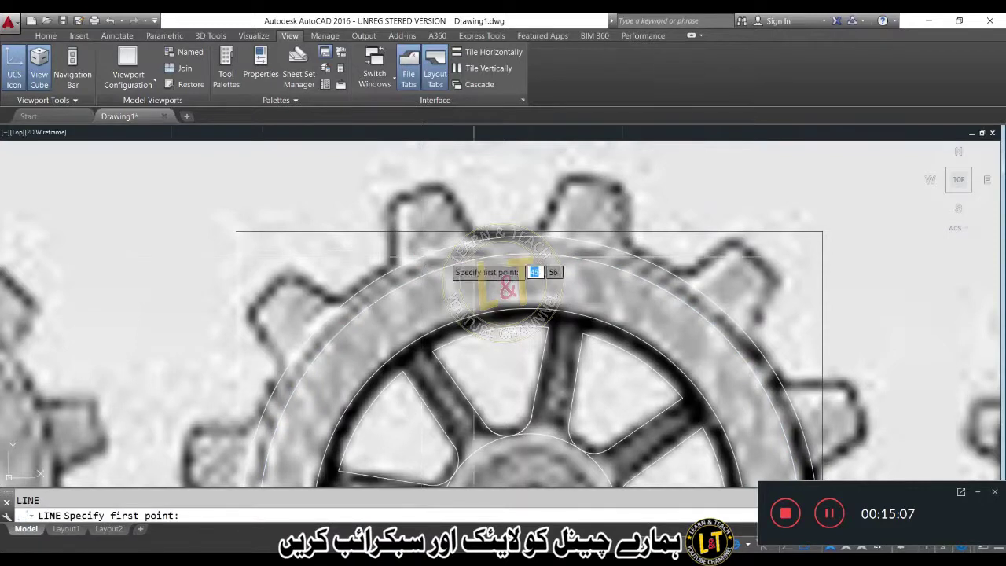
click(543, 233)
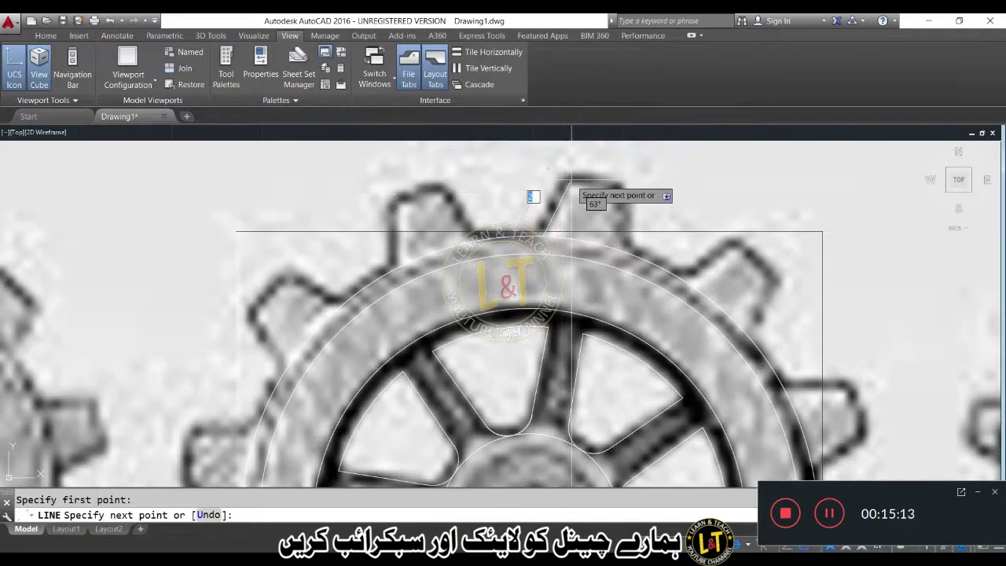
click(570, 179)
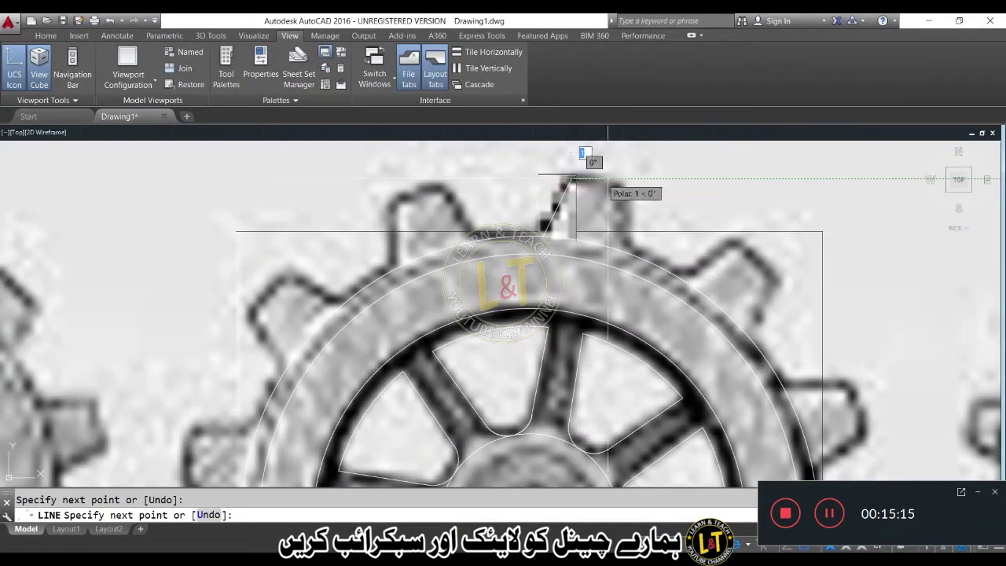
scroll(615, 188, up, 4)
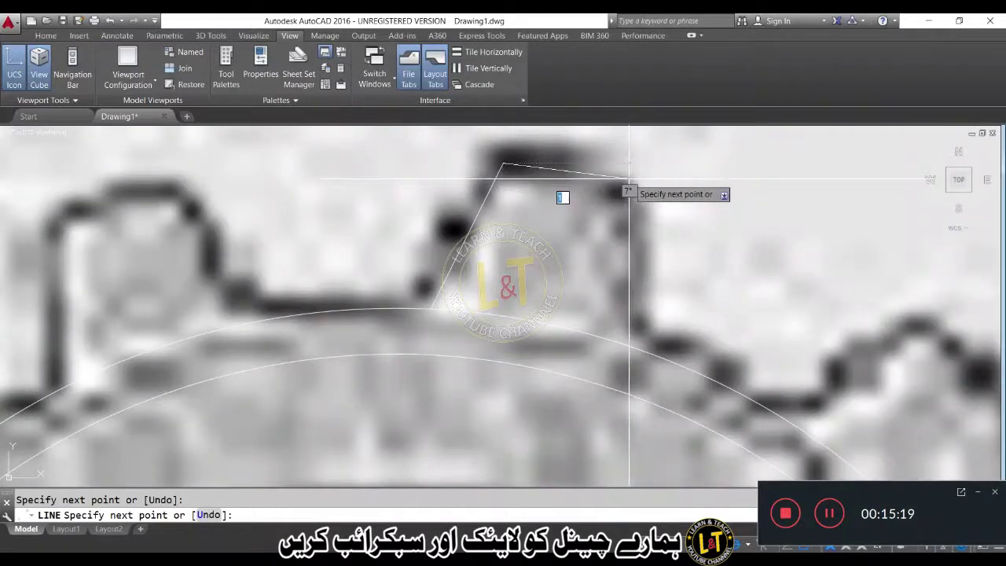
click(629, 180)
key(Return)
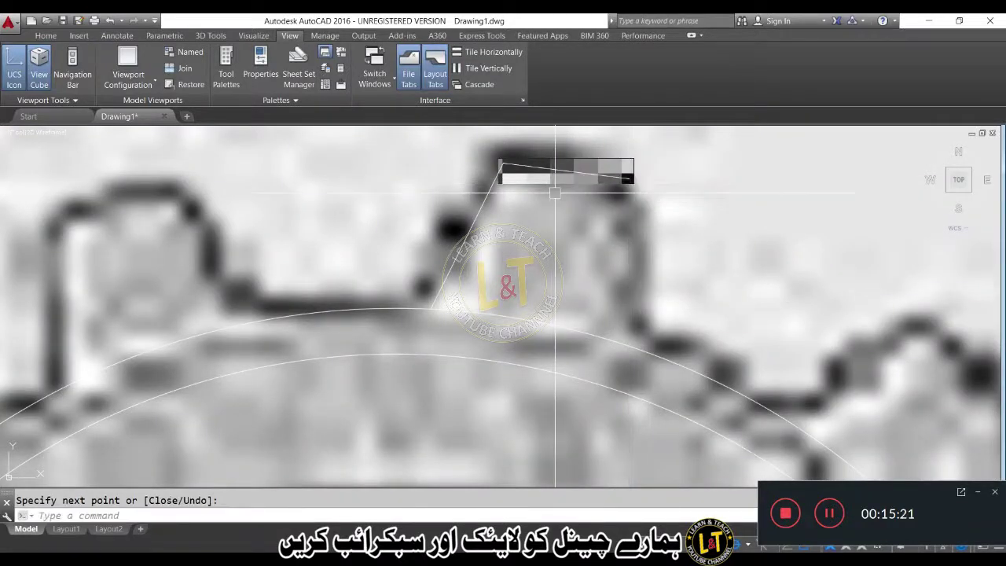
key(Return)
key(Return)
key(Escape)
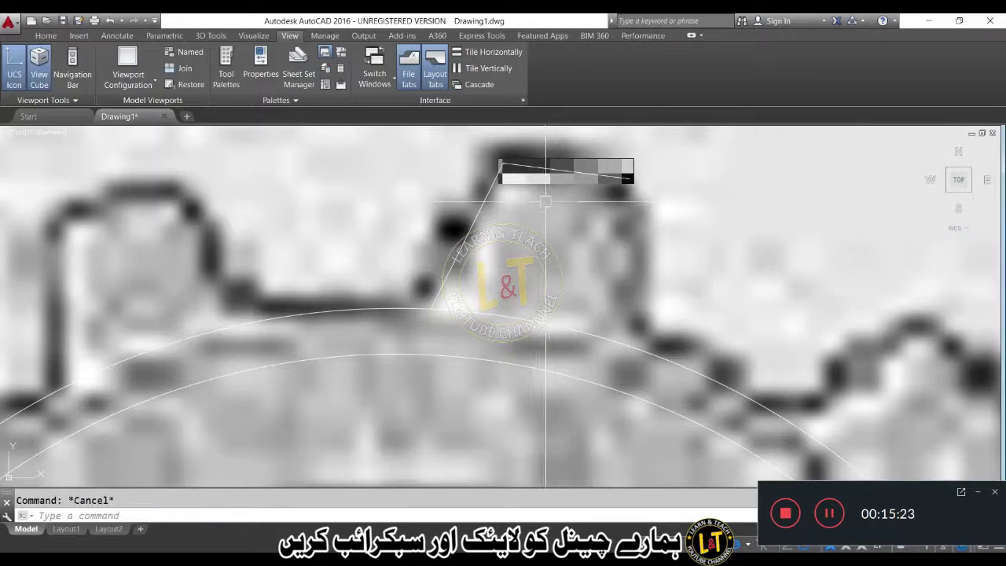
- Mirror the tooth's left flank and top edge about a line down the middle of the tooth, keeping the source lines
click(531, 168)
click(480, 221)
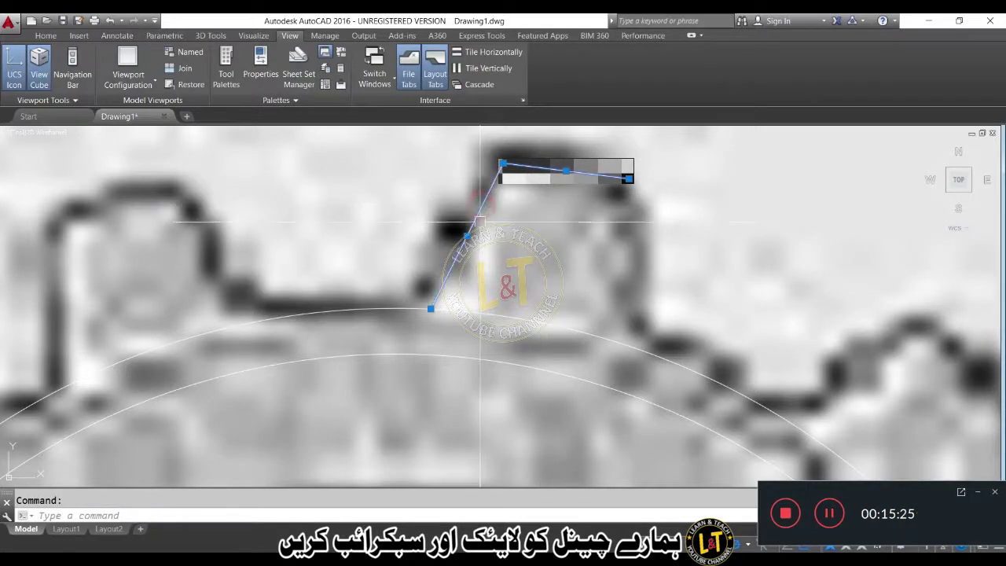
scroll(480, 221, down, 4)
key(Return)
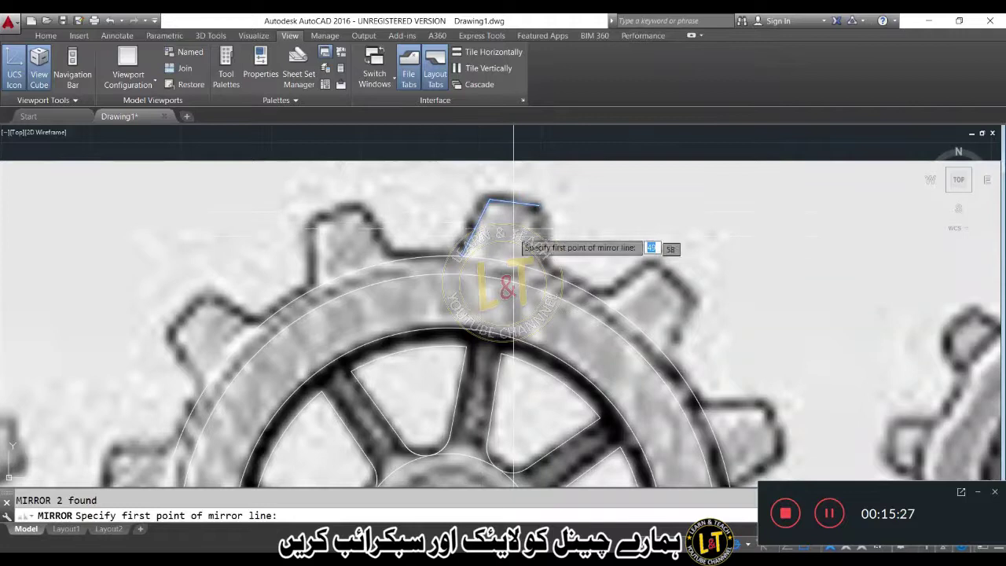
click(512, 205)
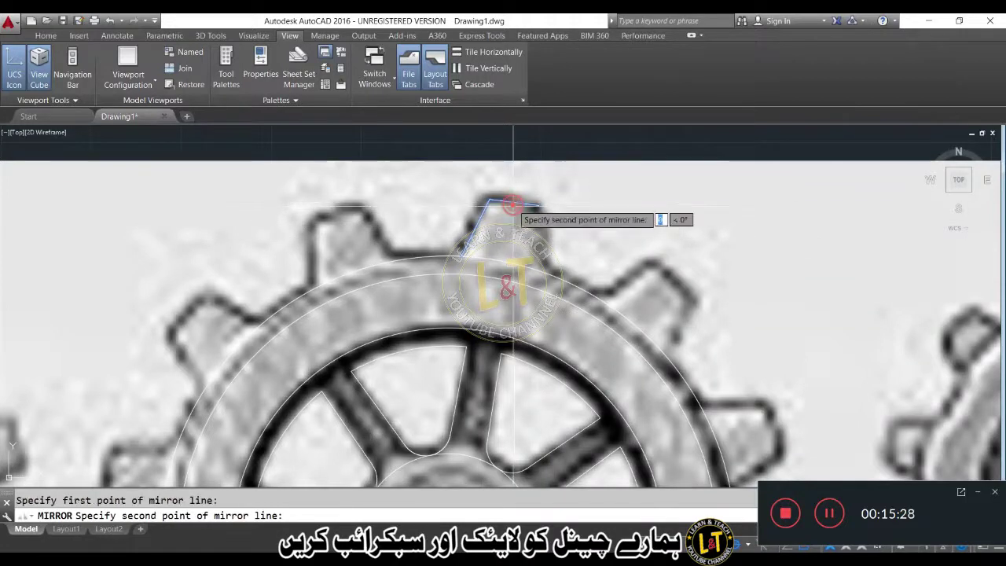
click(502, 260)
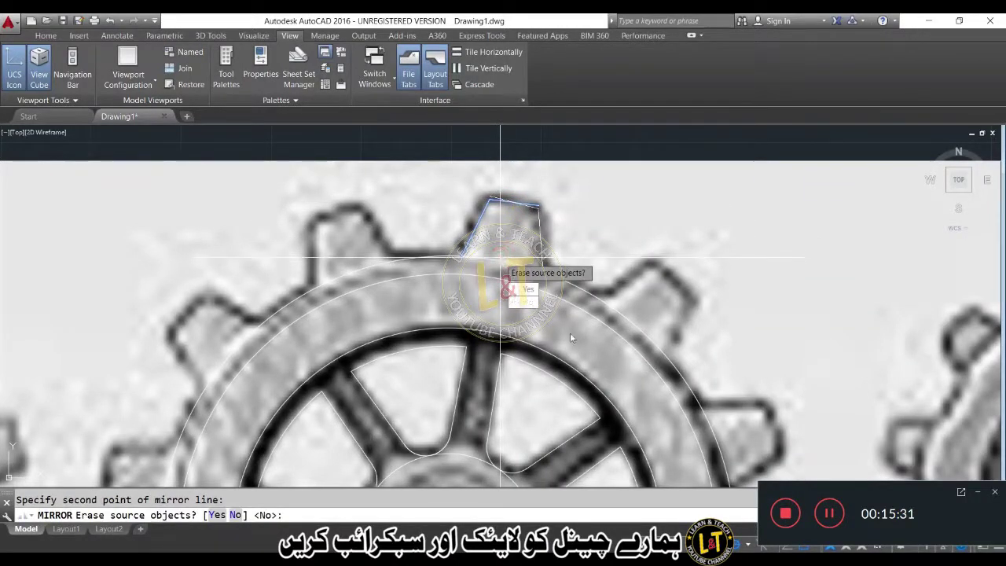
click(528, 302)
- Erase the two crossing top edges of the tooth and draw a single line joining the upper ends of its flanks
scroll(557, 270, up, 5)
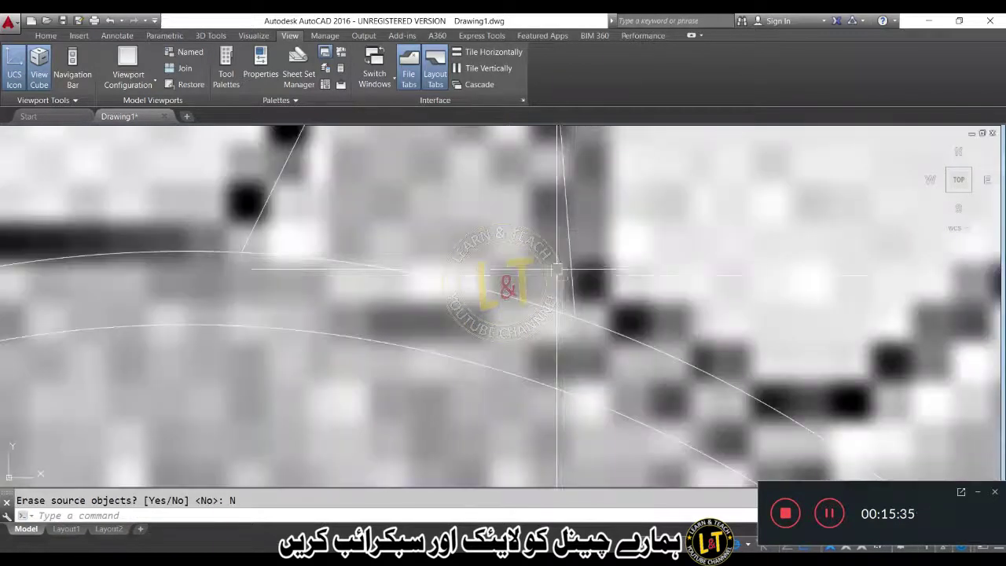
scroll(559, 274, down, 4)
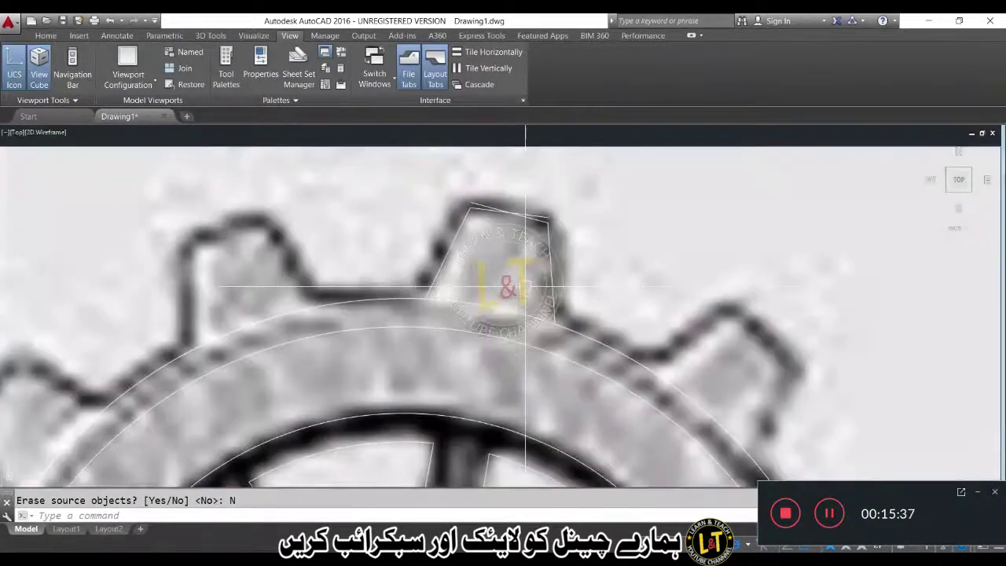
scroll(522, 202, up, 4)
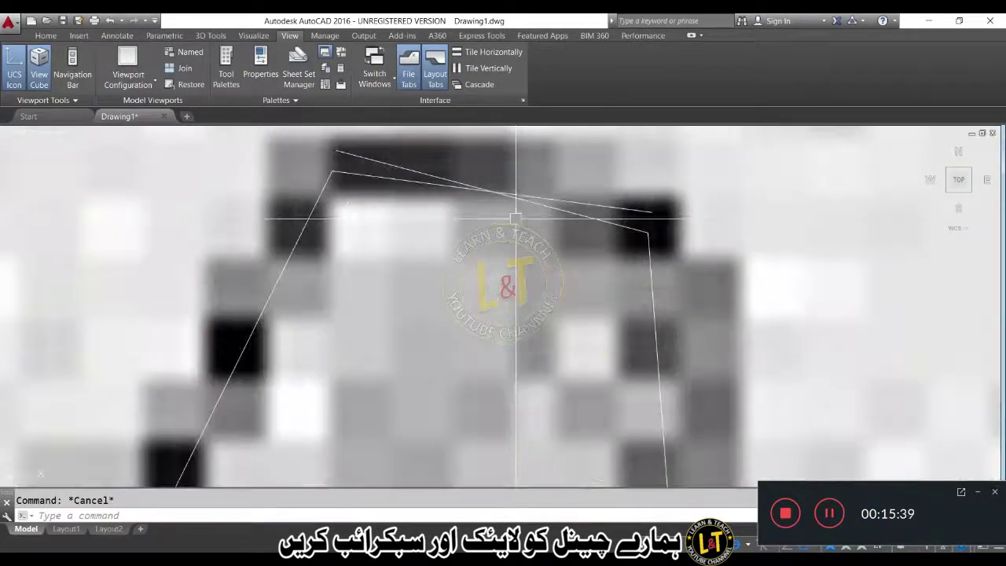
click(522, 200)
key(Delete)
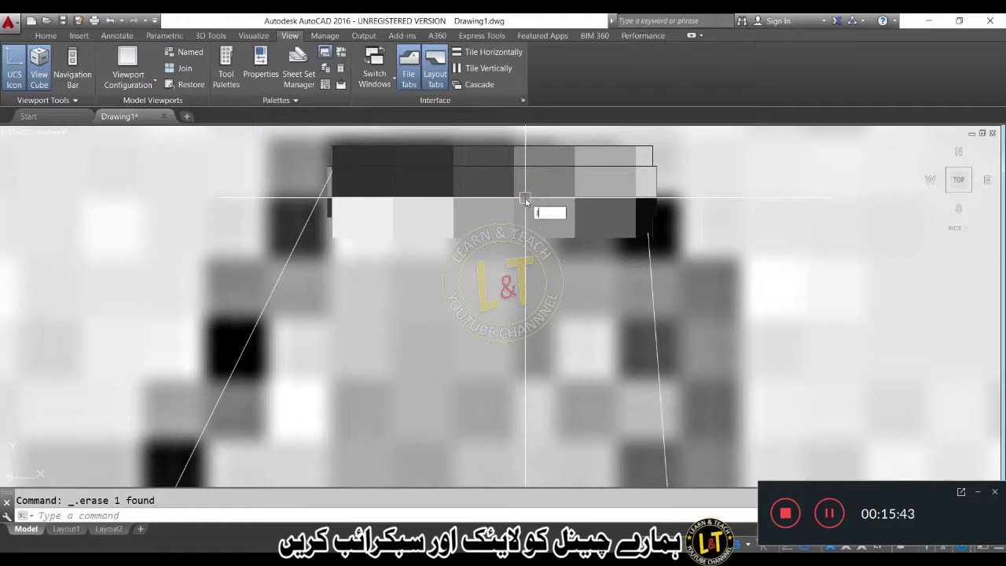
text(l)
key(Return)
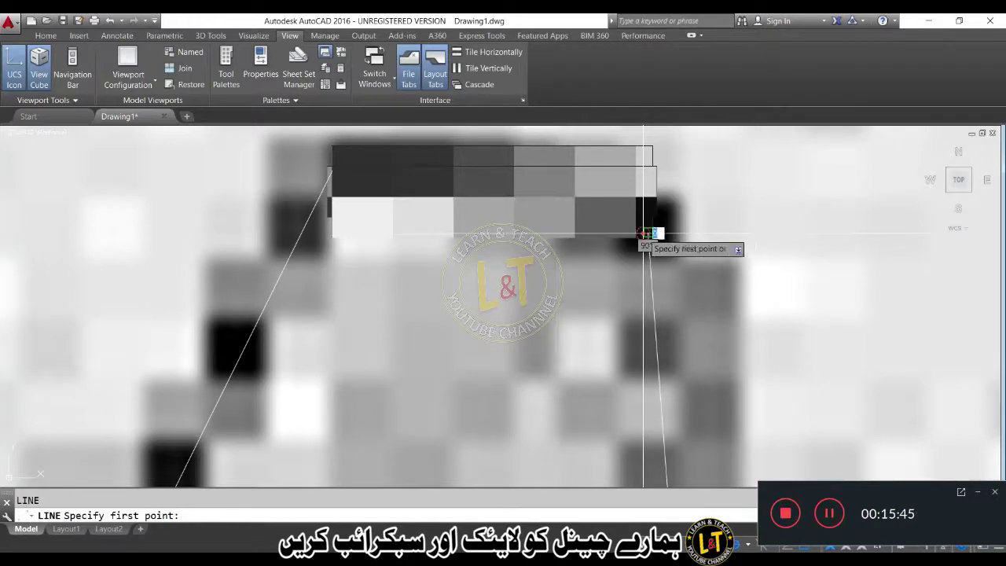
click(645, 233)
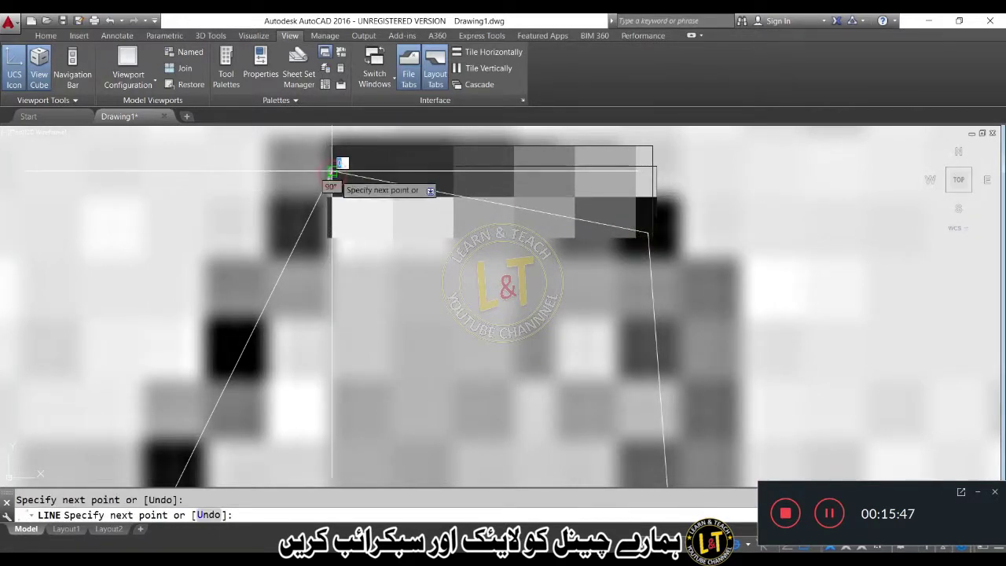
key(Return)
- Fillet the corner between the tooth's left flank and top edge with a radius of 0.2
middle_drag(361, 235, 393, 282)
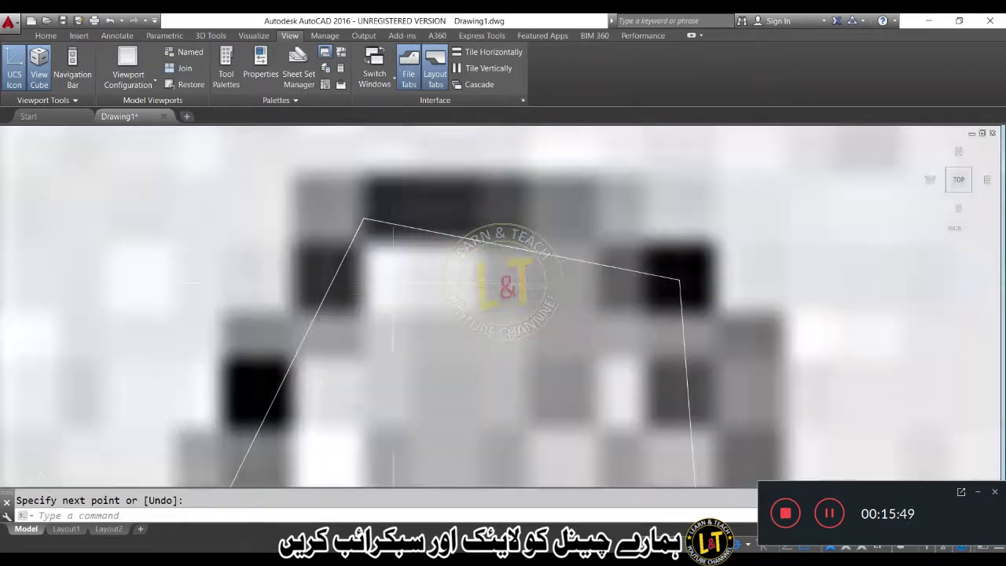
text(f)
key(Return)
text(r)
key(Return)
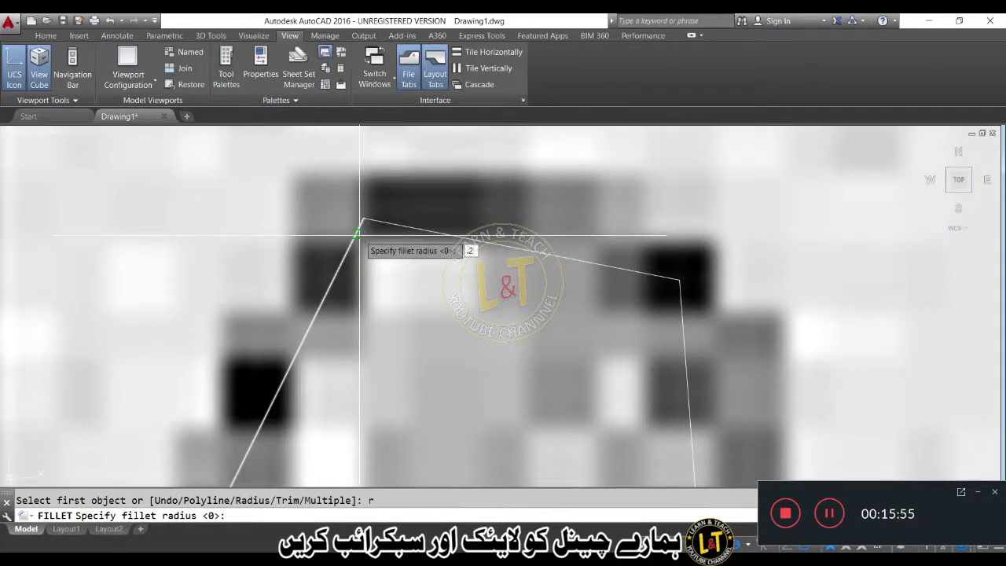
text(.2)
key(Return)
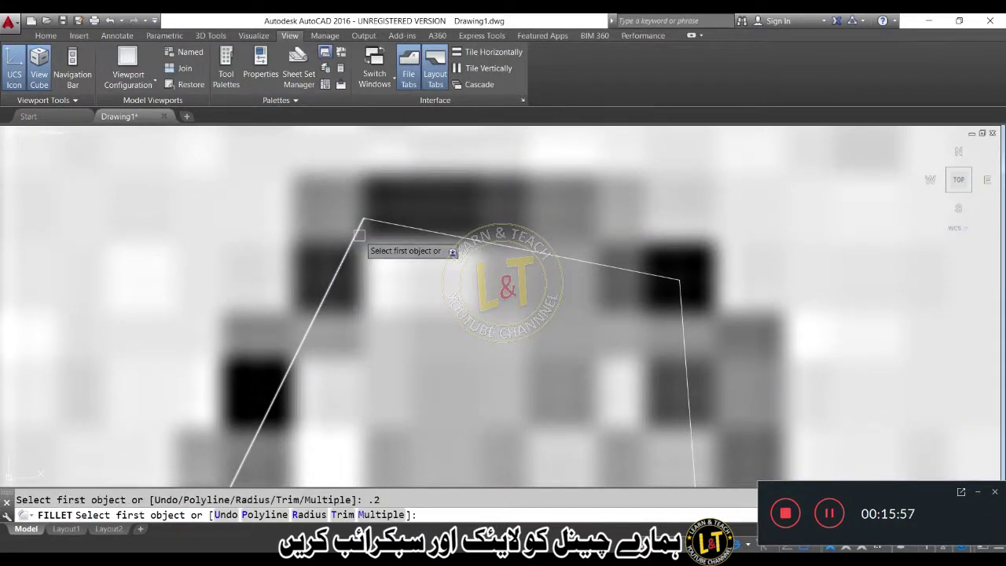
click(358, 228)
click(431, 230)
- Fillet the corner between the tooth's top edge and right flank with the same 0.2 radius
key(Return)
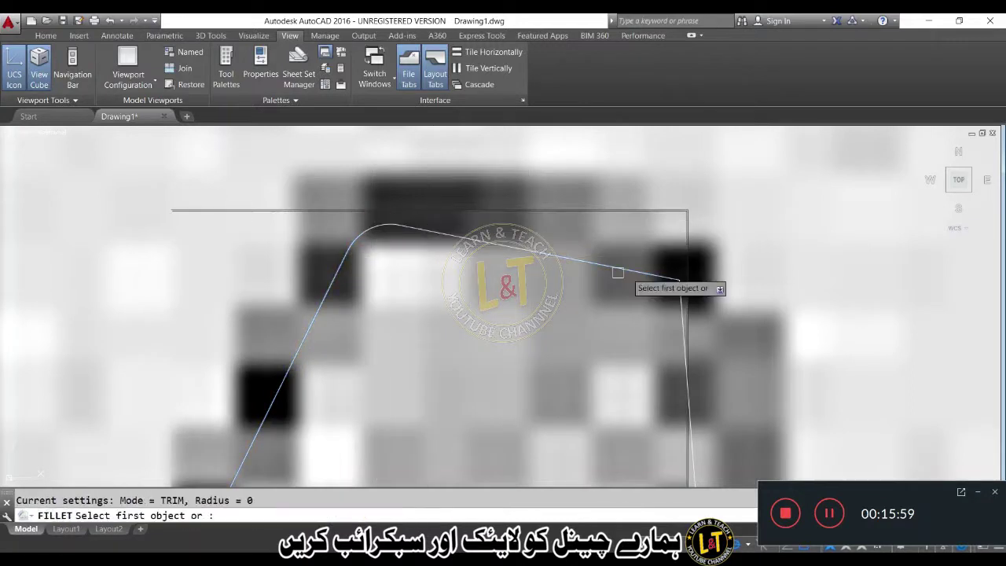
click(638, 270)
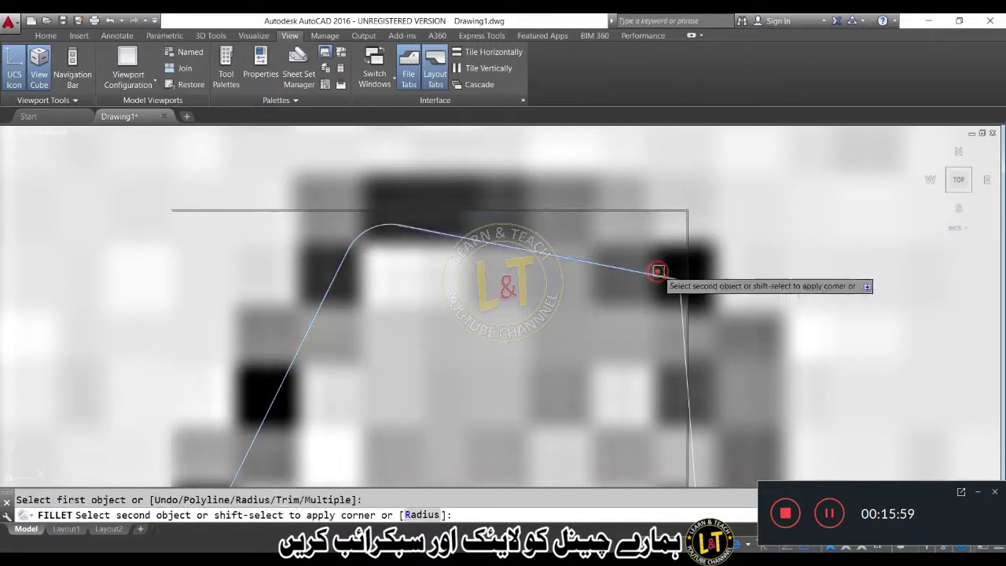
click(680, 305)
scroll(380, 259, down, 3)
middle_drag(440, 377, 386, 291)
key(Return)
scroll(454, 295, down, 3)
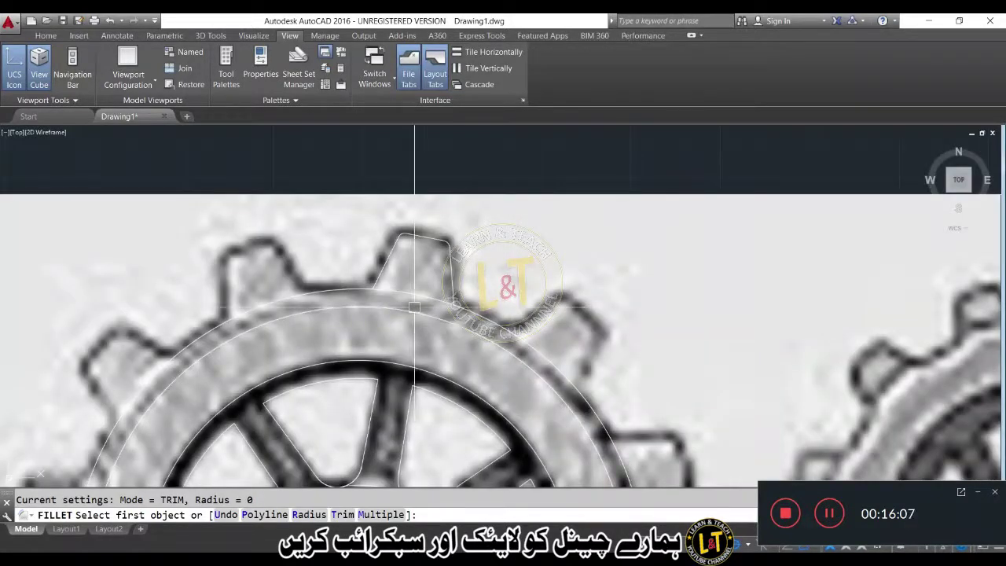
key(Escape)
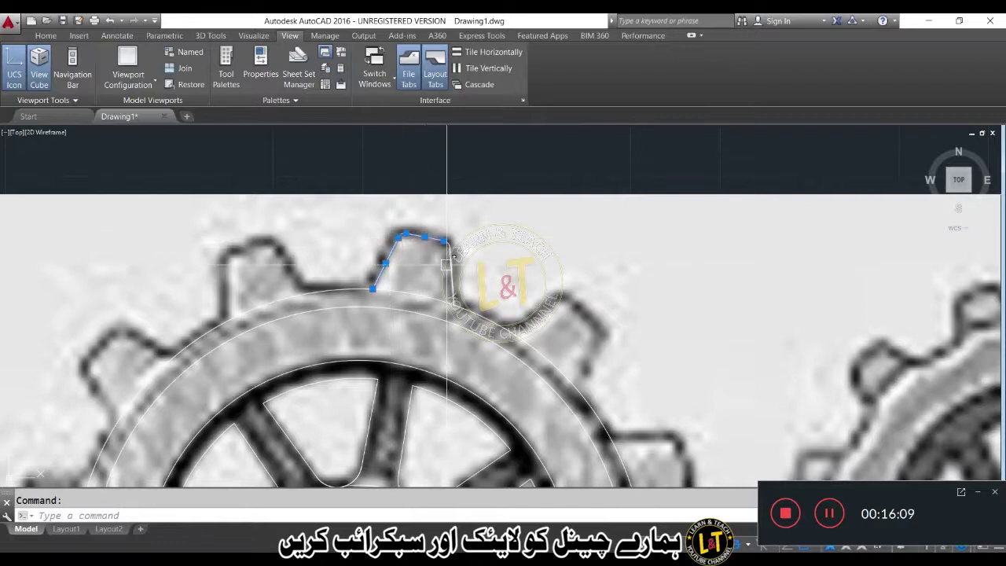
- Create a polar array of the complete tooth outline around the gear's centre with 12 items
click(371, 214)
click(484, 259)
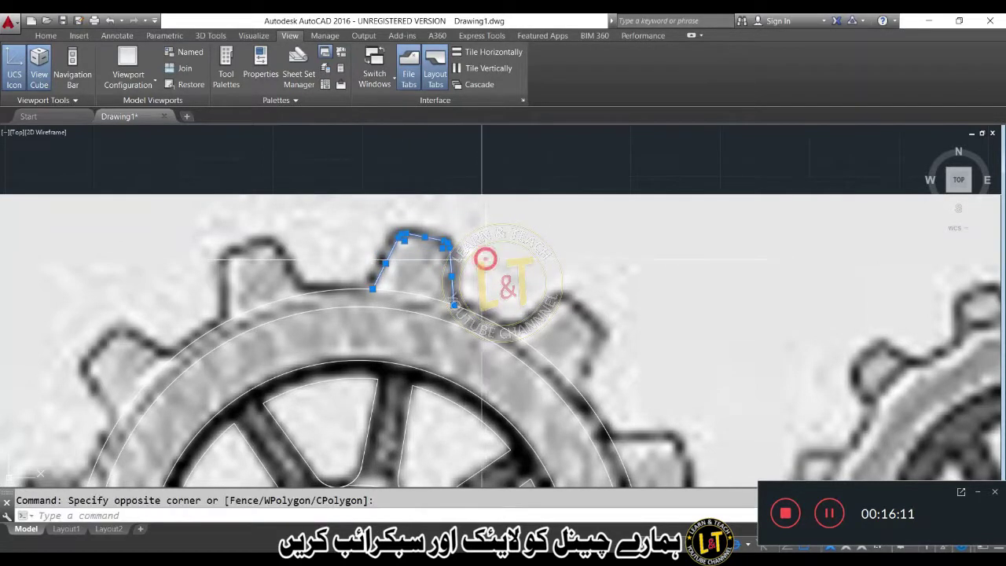
scroll(449, 259, down, 3)
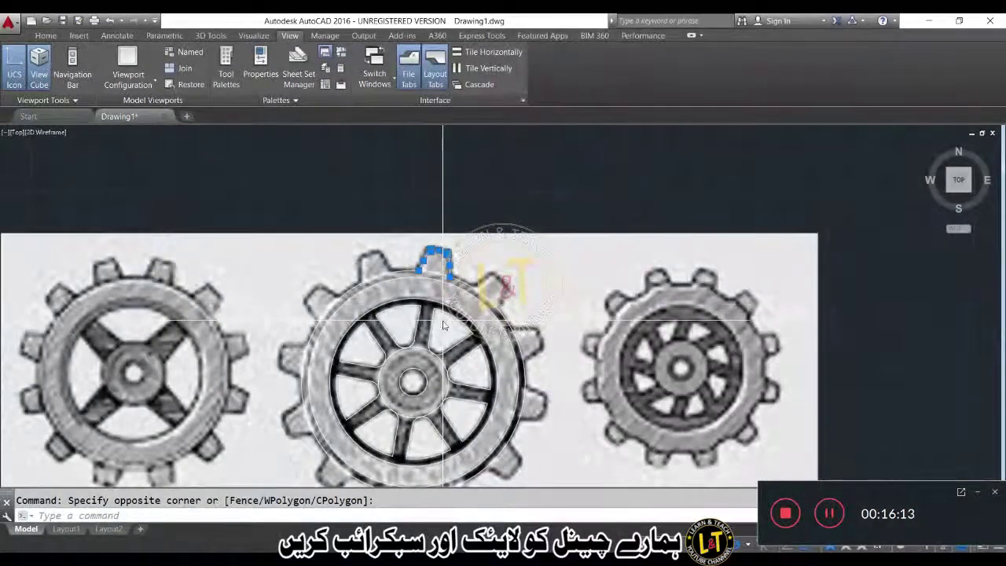
key(Return)
click(475, 378)
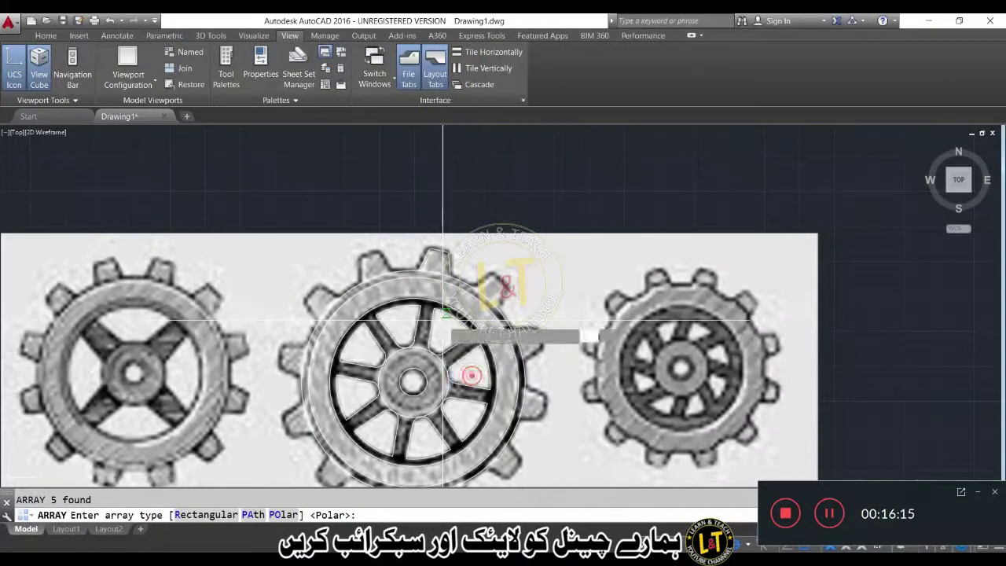
click(413, 383)
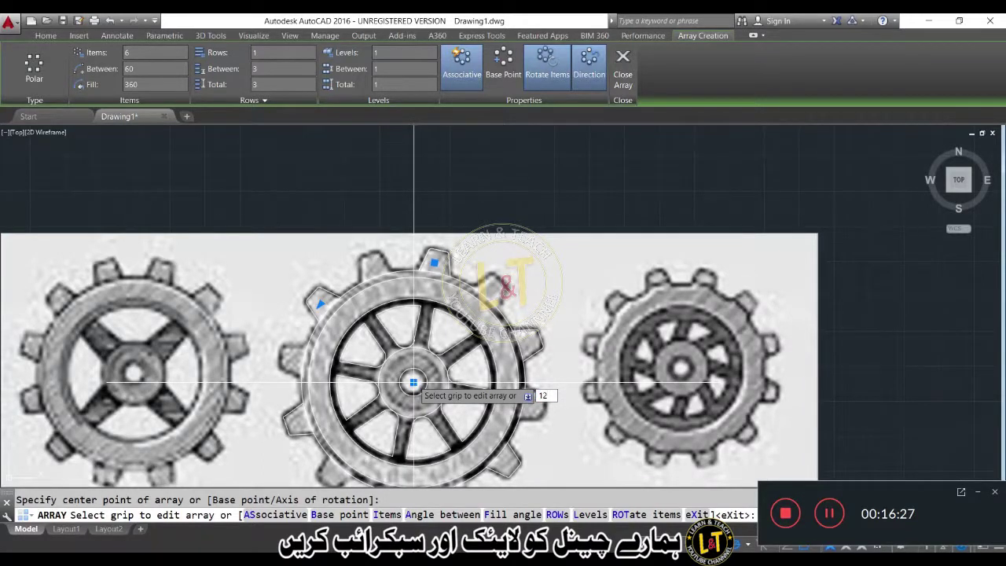
text(i)
key(Return)
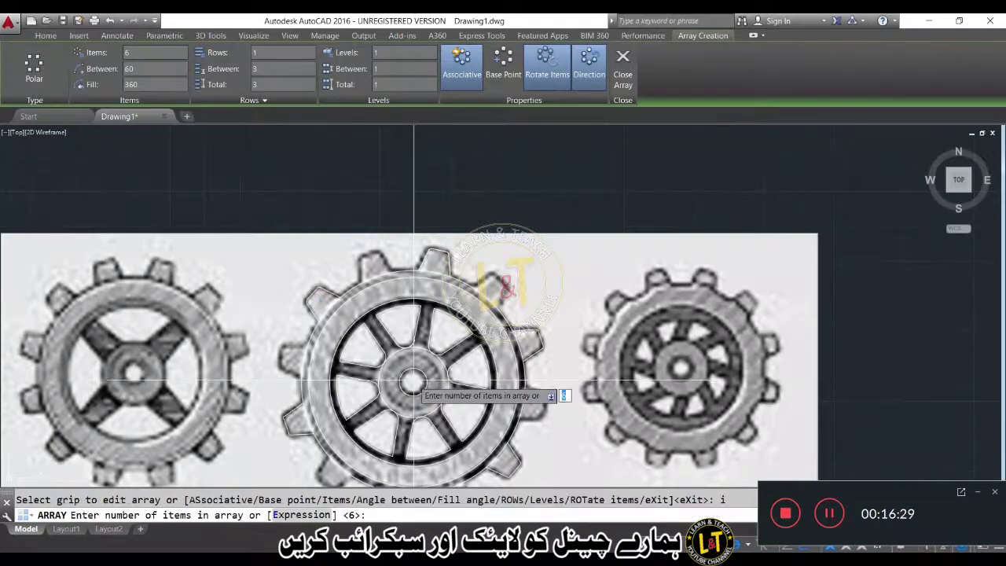
key(Return)
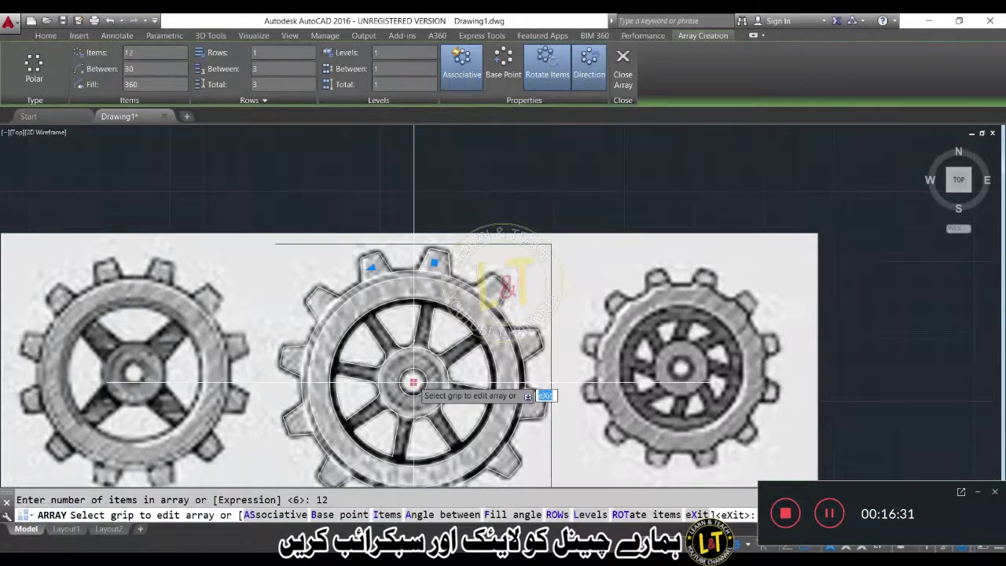
key(Return)
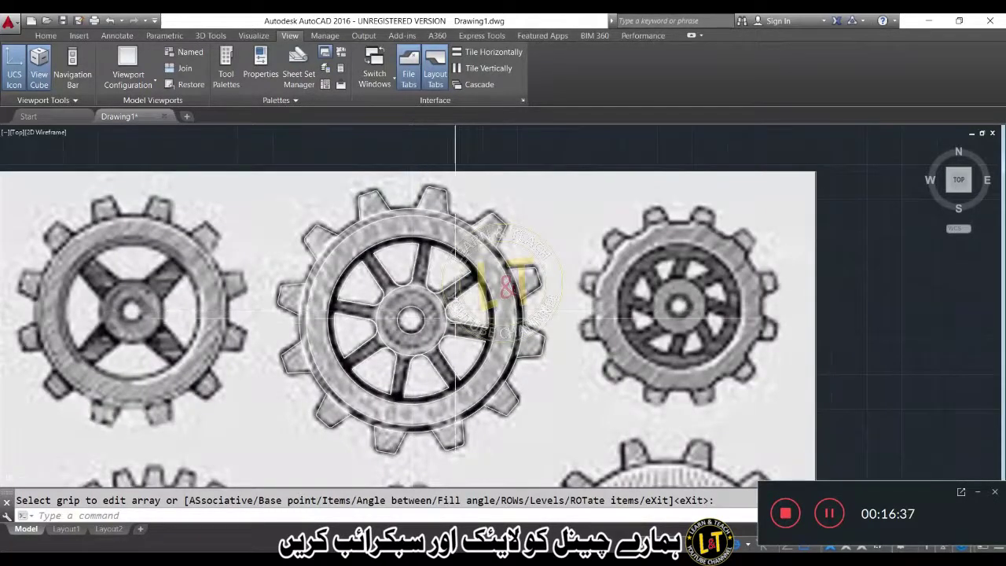
- Copy the whole traced spoked gear and paste it beside the finished four-spoke gear, clear of the reference image
middle_drag(417, 320, 429, 318)
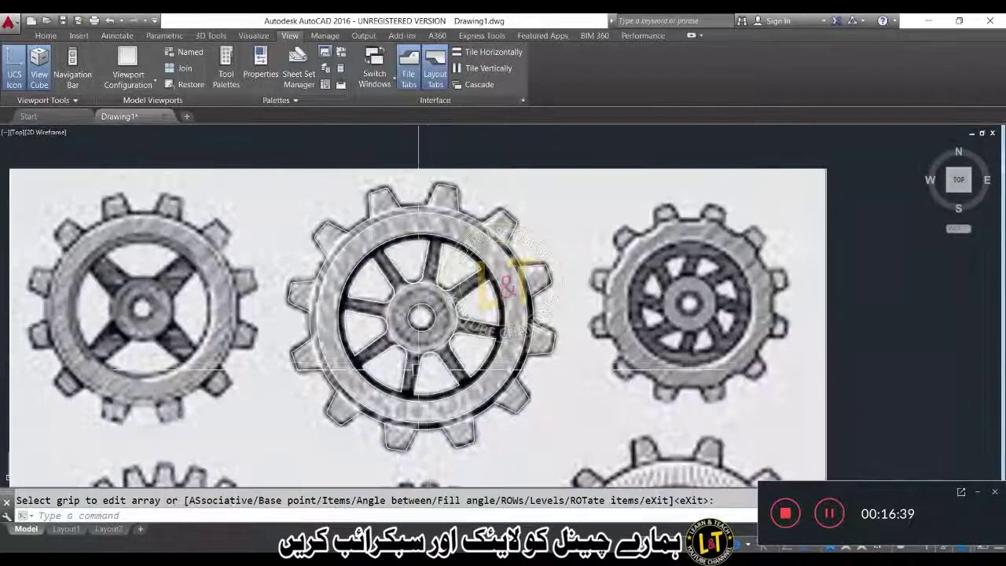
click(271, 176)
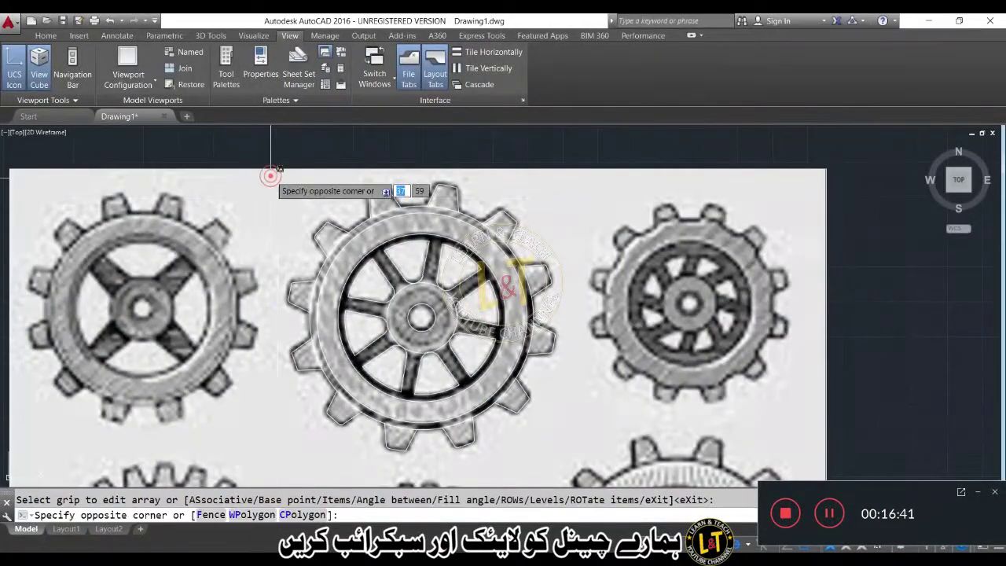
click(564, 473)
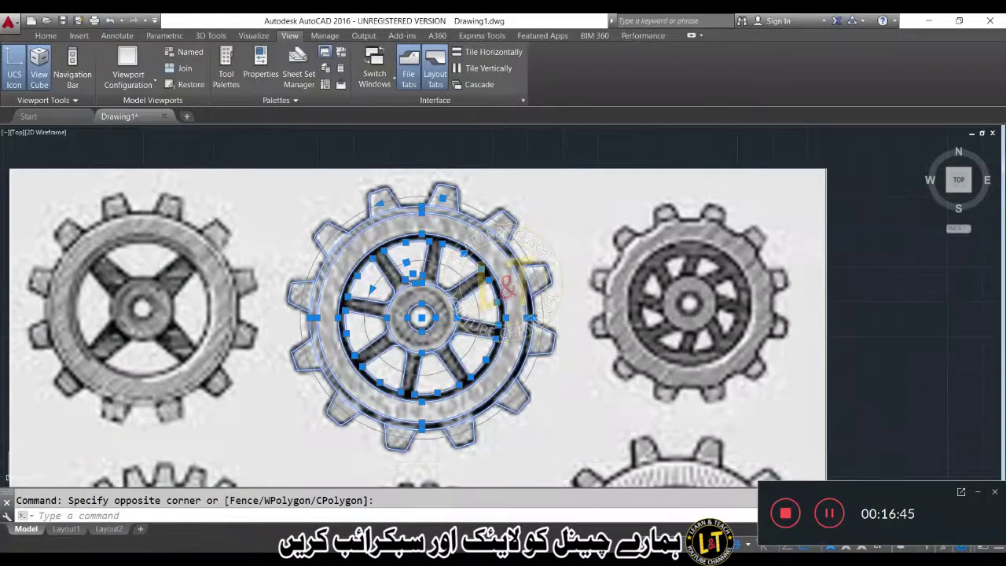
key(ctrl+v)
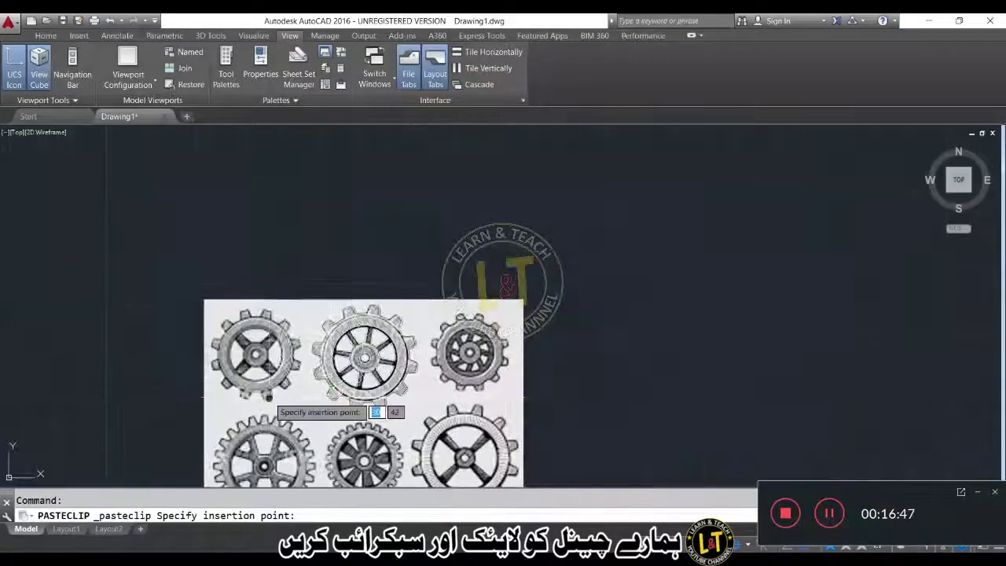
scroll(209, 387, up, 5)
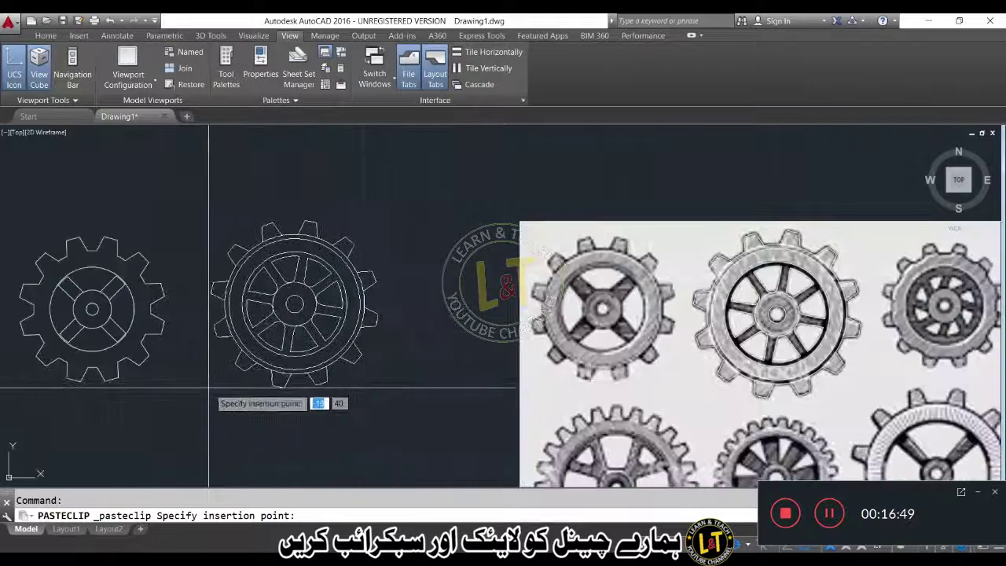
click(182, 393)
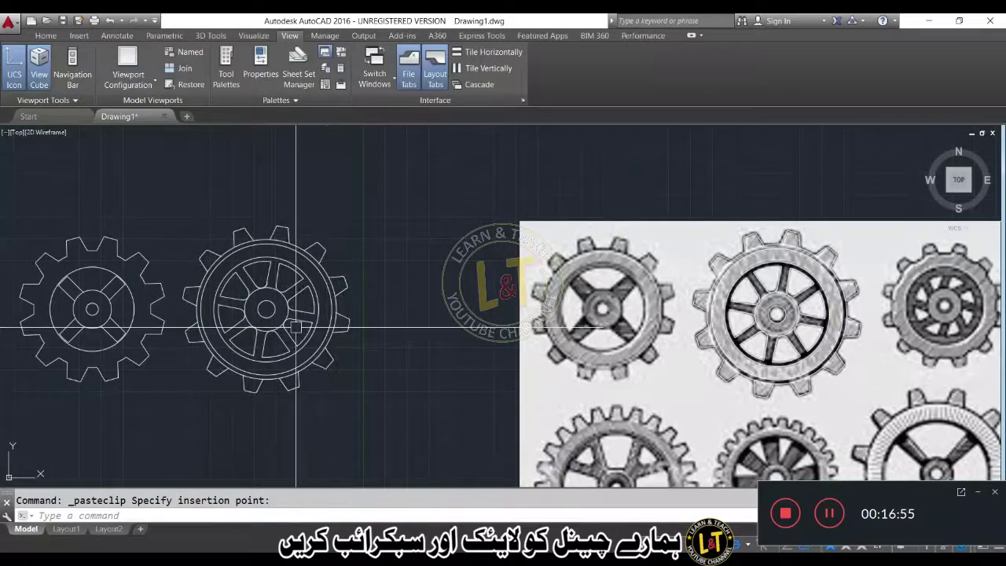
key(Escape)
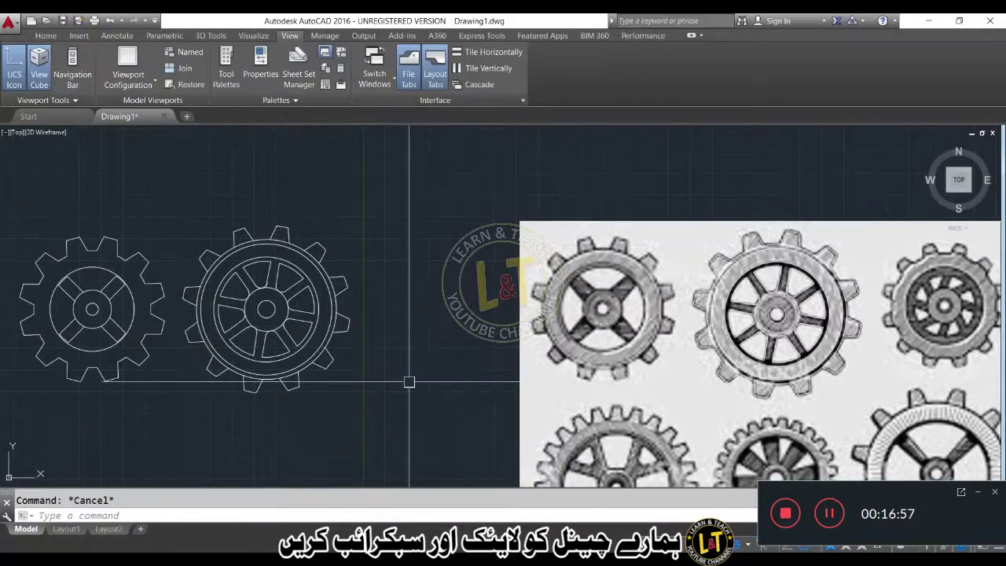
scroll(123, 357, up, 4)
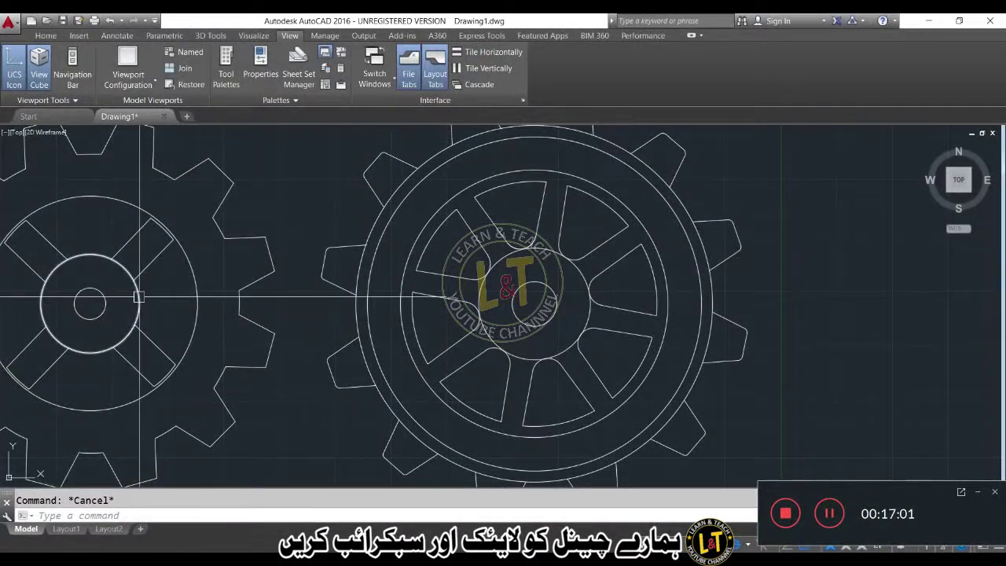
scroll(138, 296, down, 3)
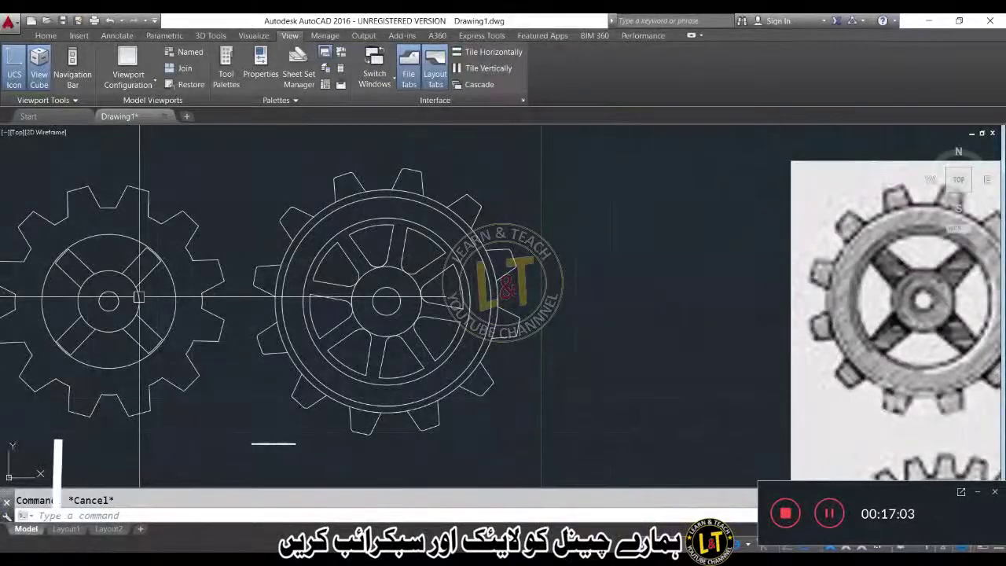
scroll(236, 298, down, 2)
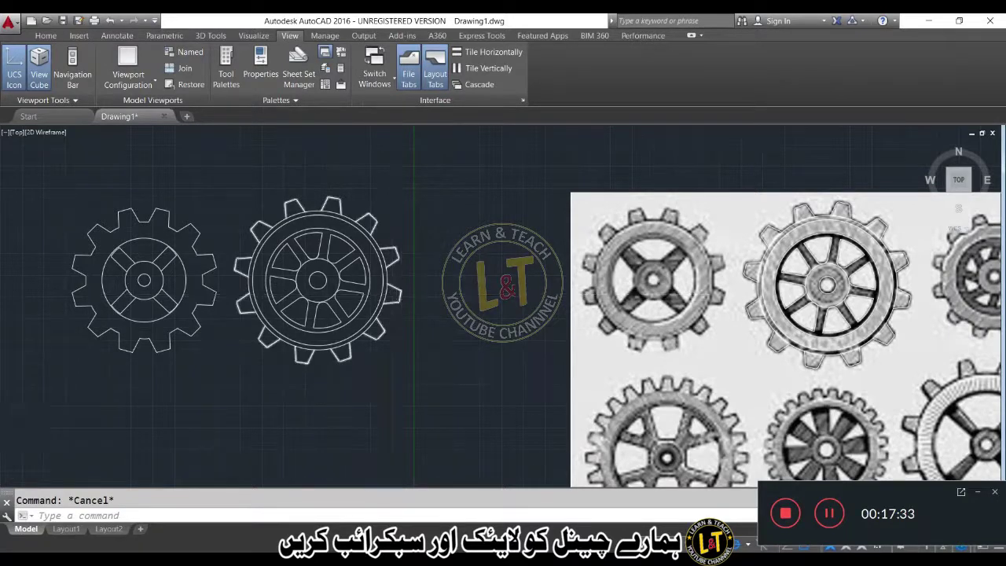
scroll(402, 293, up, 5)
scroll(405, 299, up, 3)
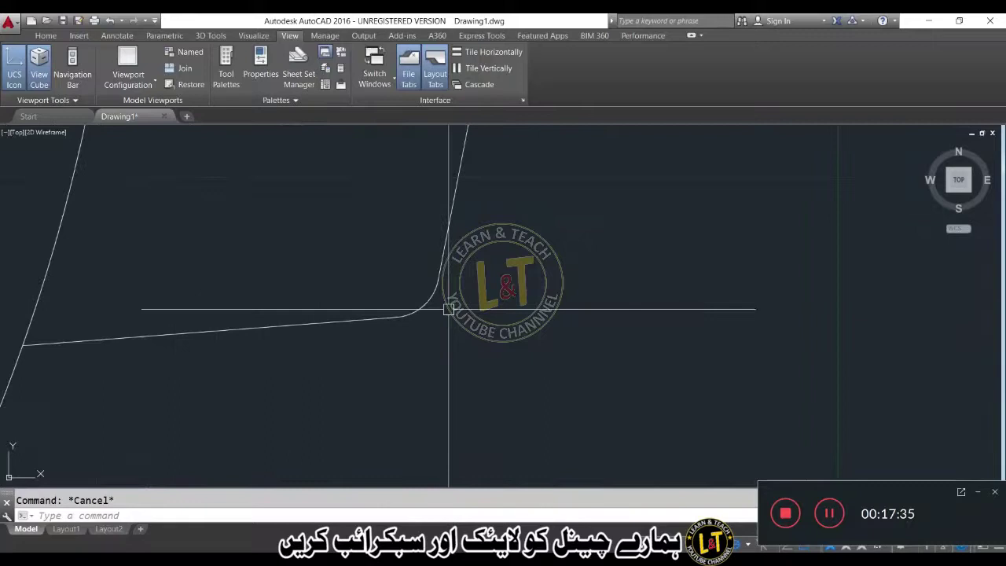
- Compare the traced gears with their counterparts in the reference image
scroll(410, 309, down, 6)
scroll(412, 311, down, 4)
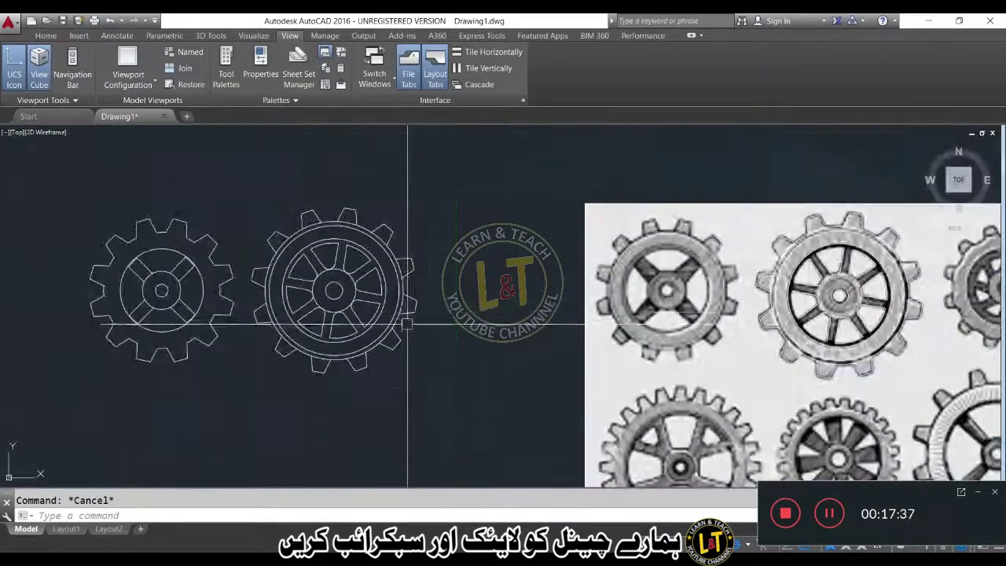
middle_drag(379, 308, 360, 321)
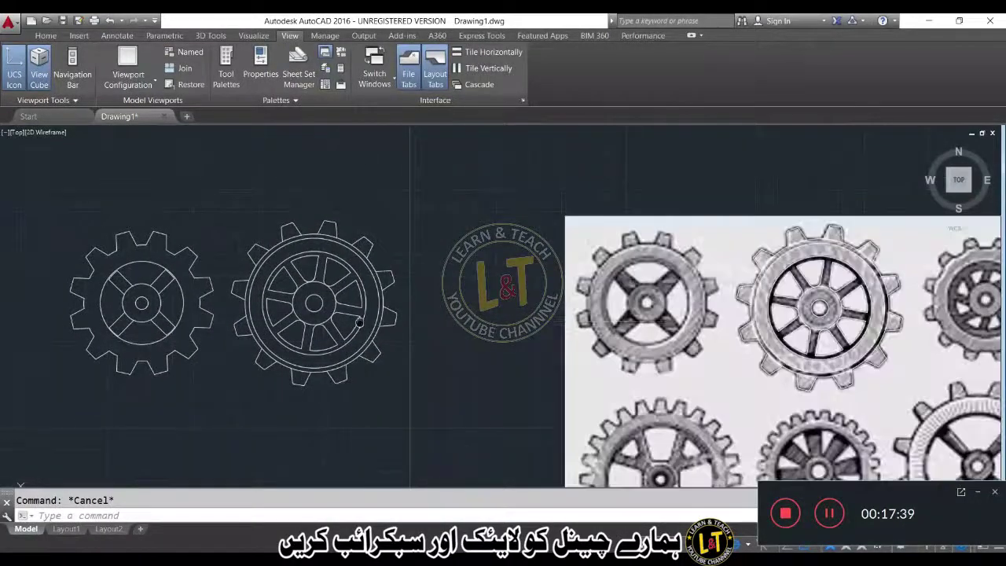
key(F7)
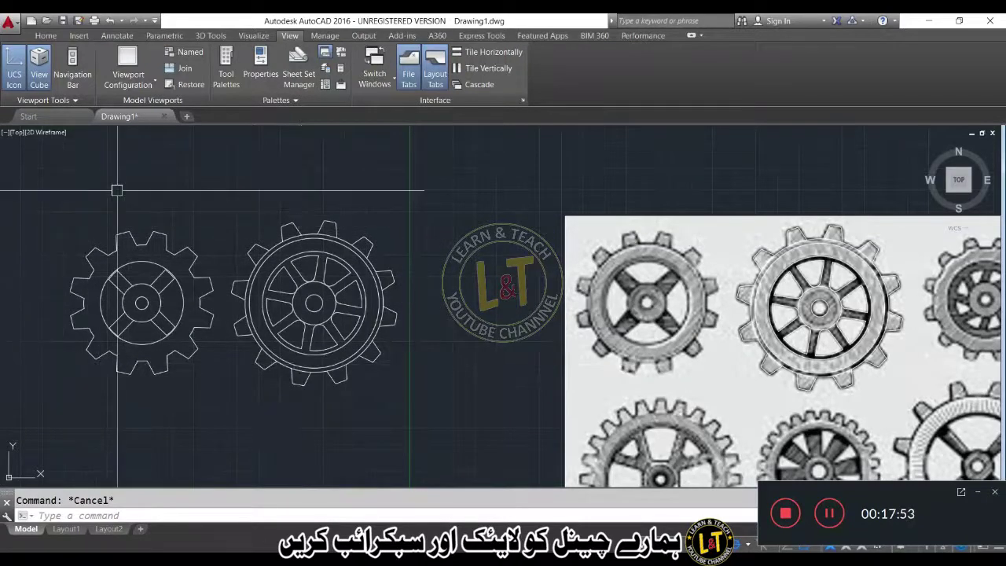
mouse_move(436, 371)
middle_down()
mouse_move(492, 351)
mouse_move(381, 341)
middle_up()
middle_drag(606, 347, 559, 346)
middle_drag(744, 392, 643, 378)
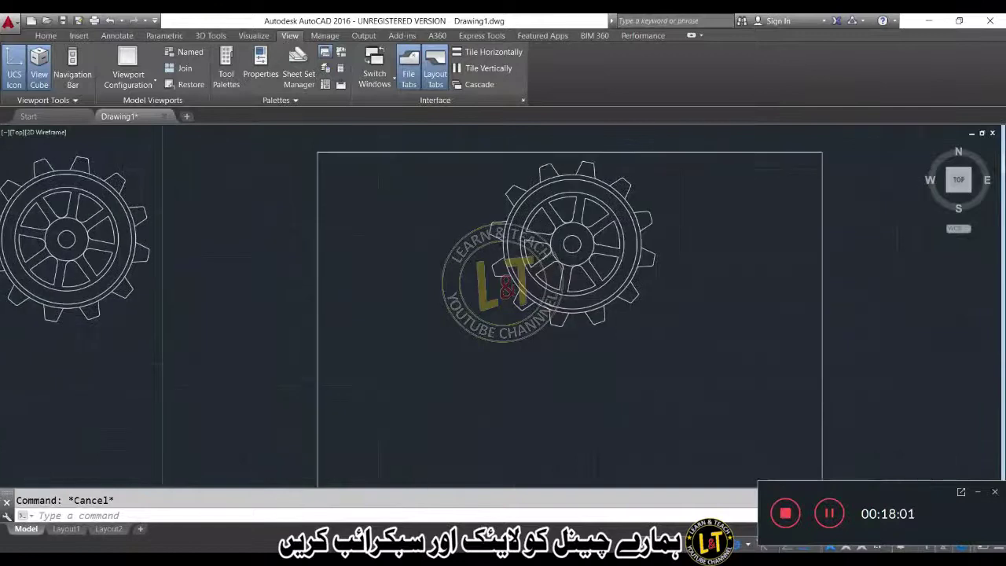
click(829, 513)
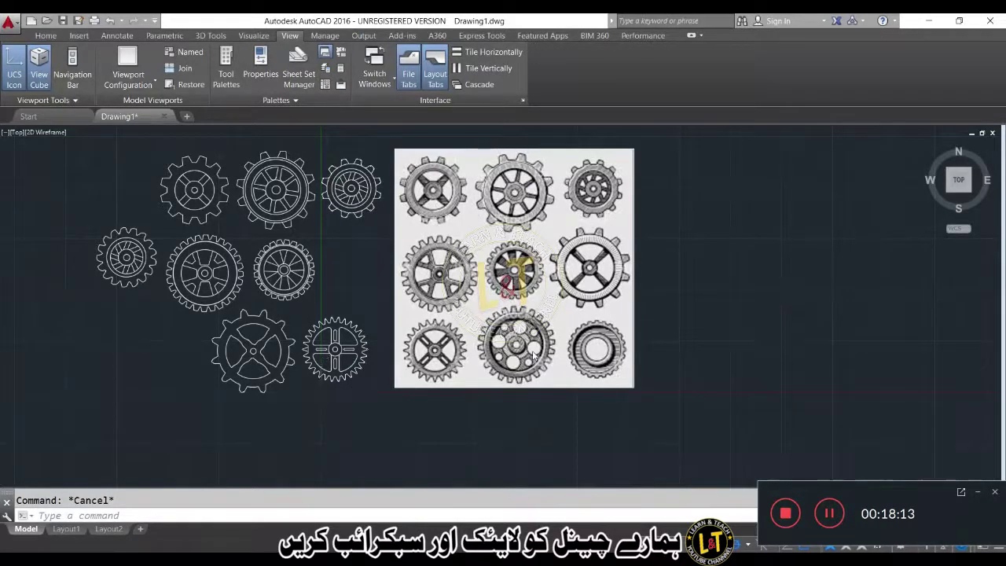
- Draw a circle over the centre bore of the reference gear with round holes, in the middle of the lowest row
scroll(533, 355, up, 3)
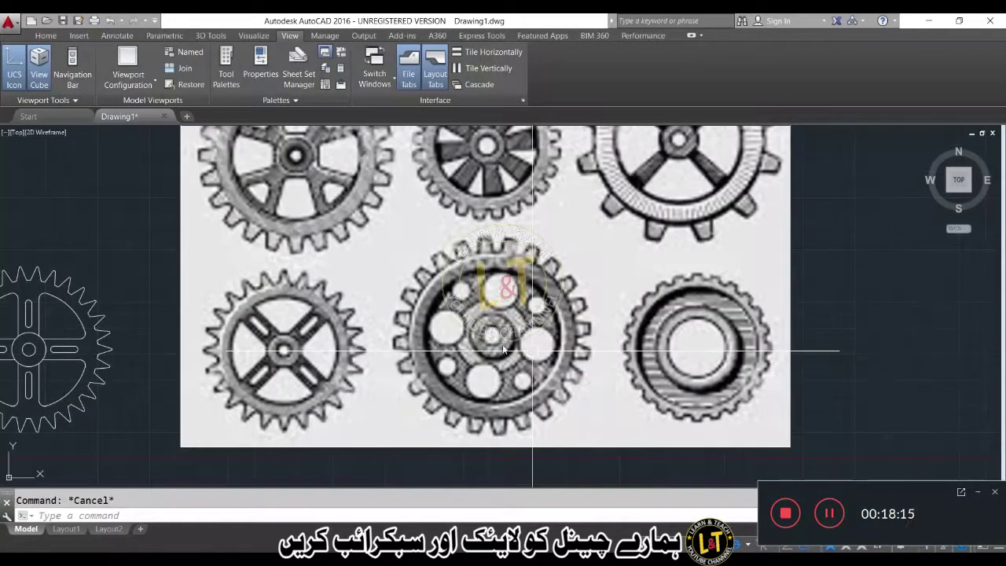
scroll(503, 350, down, 3)
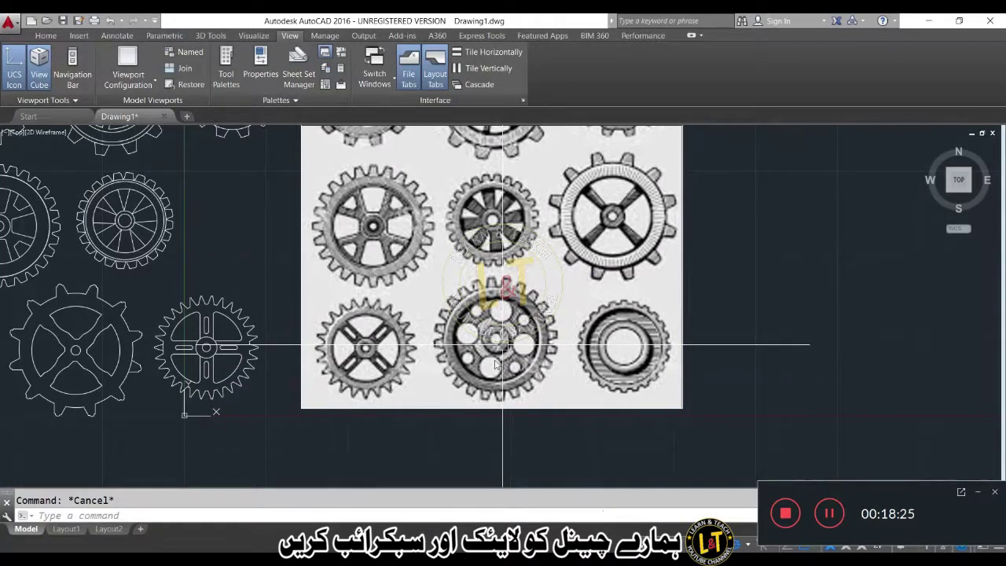
scroll(495, 342, up, 4)
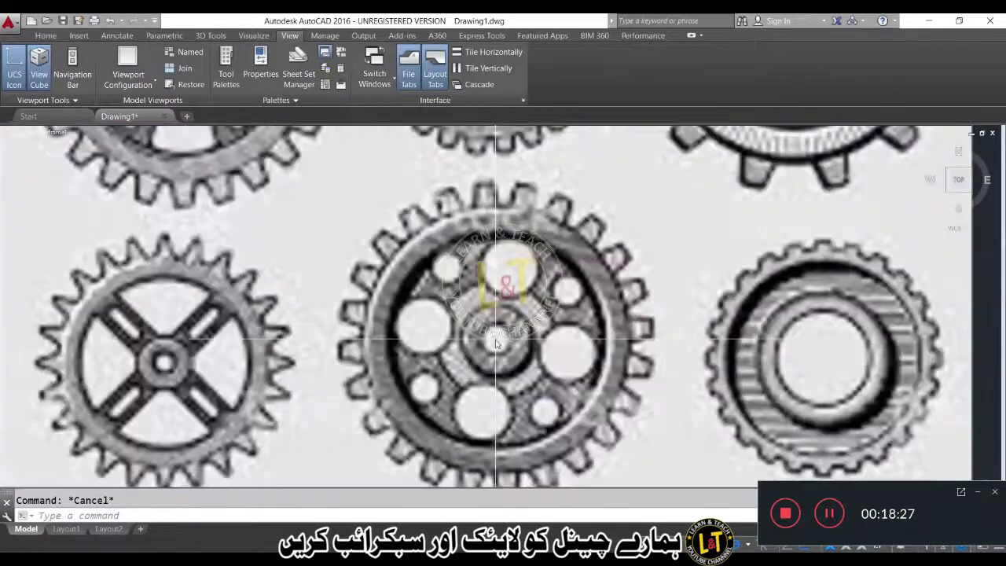
scroll(495, 342, down, 4)
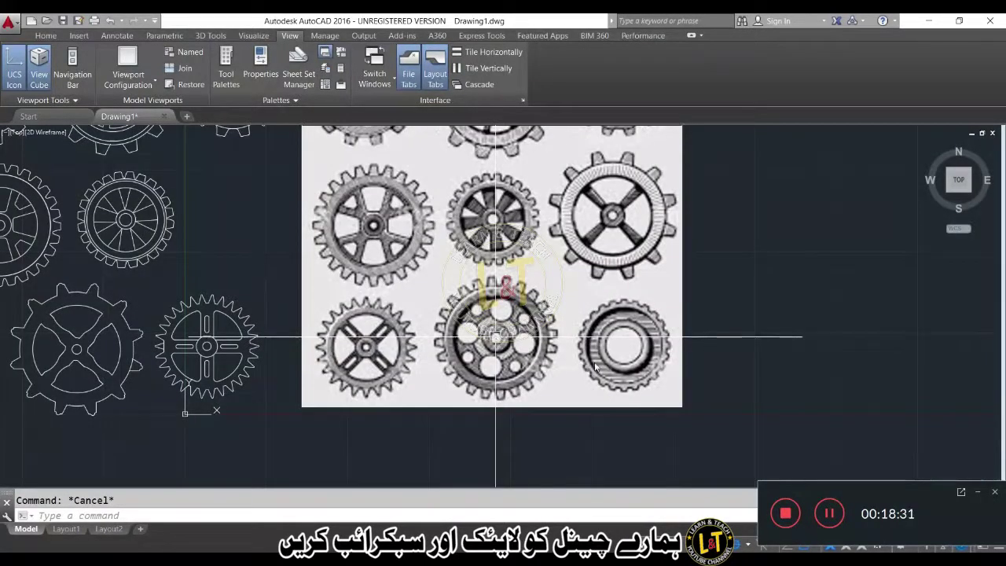
scroll(495, 338, down, 4)
scroll(499, 336, up, 6)
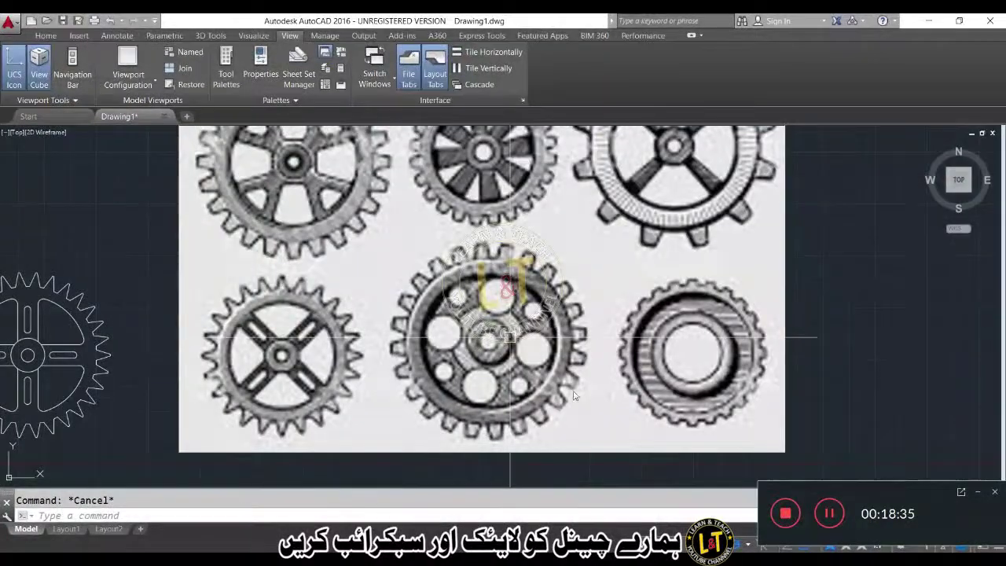
text(c)
key(Return)
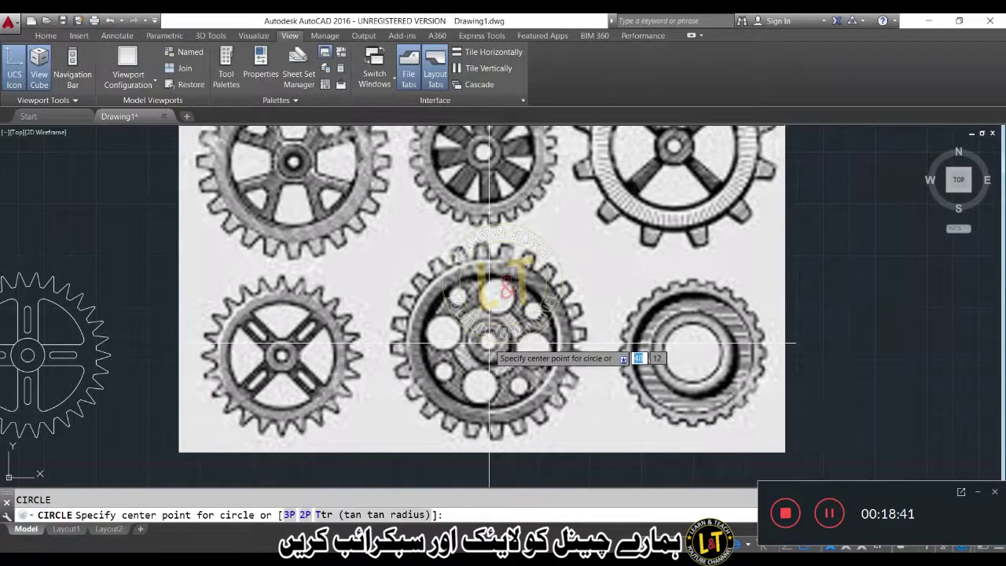
click(489, 343)
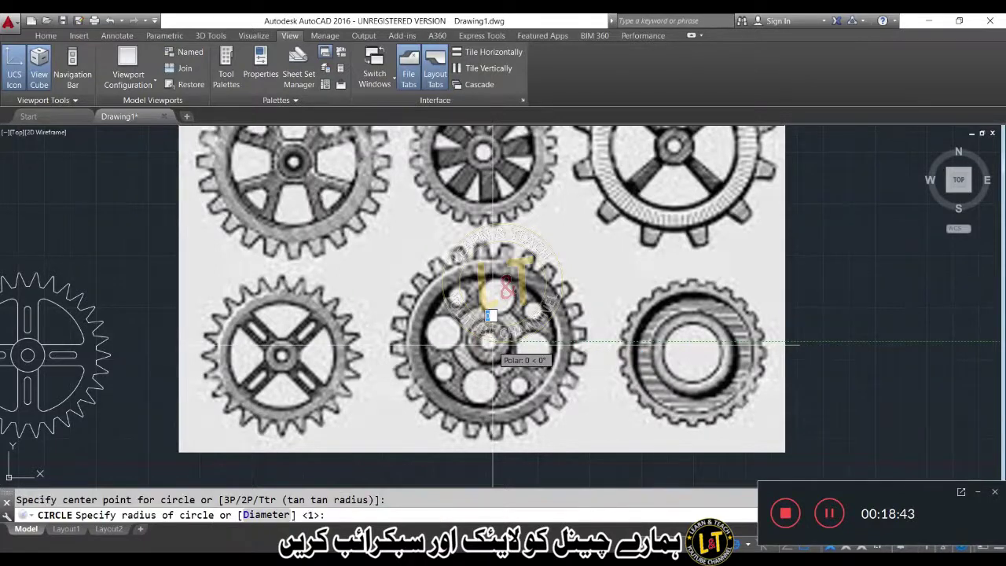
scroll(492, 343, up, 2)
scroll(496, 350, up, 2)
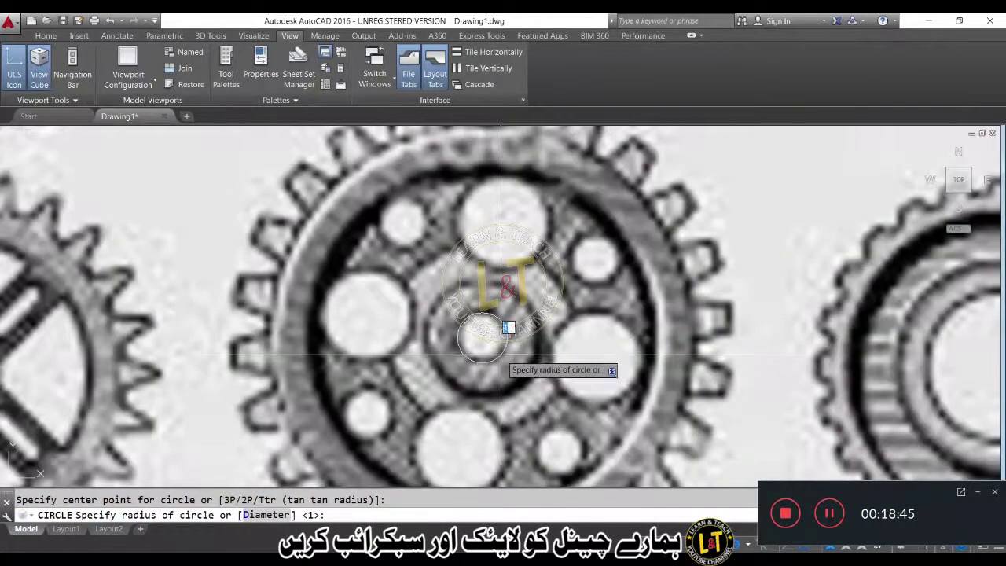
click(500, 354)
key(Escape)
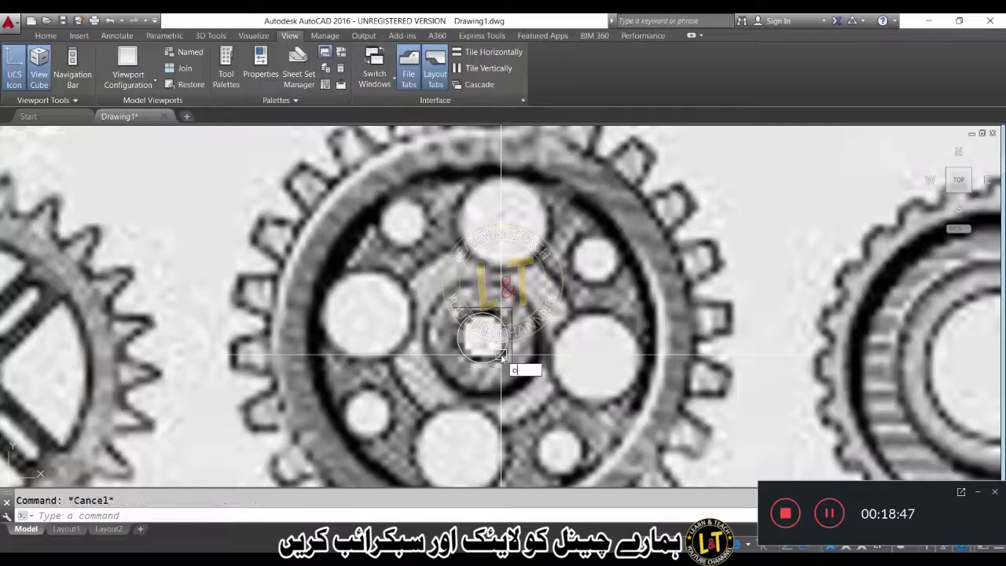
- Try to offset the bore circle outward by 2 for the hub outline
key(Return)
text(2)
key(Return)
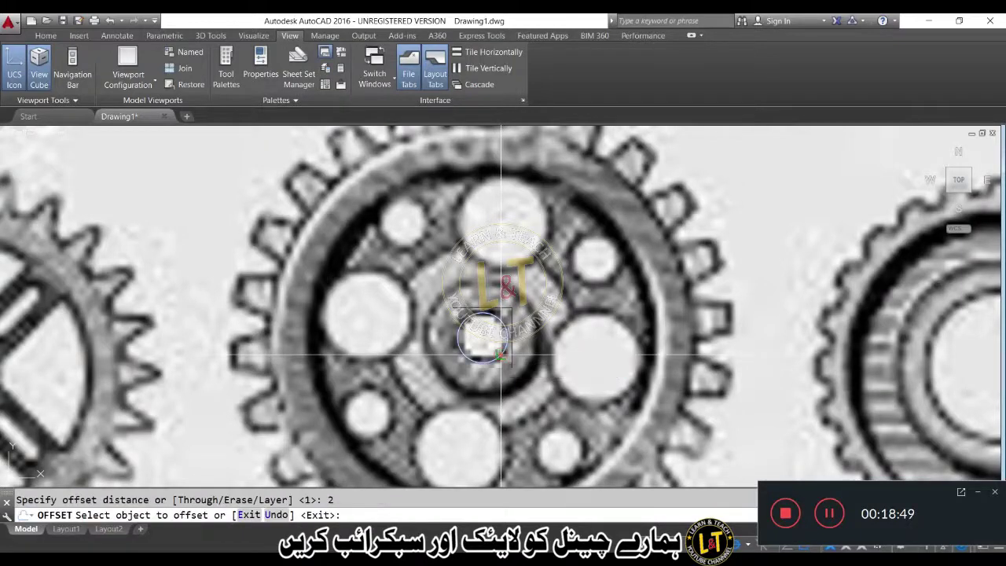
click(501, 355)
click(525, 385)
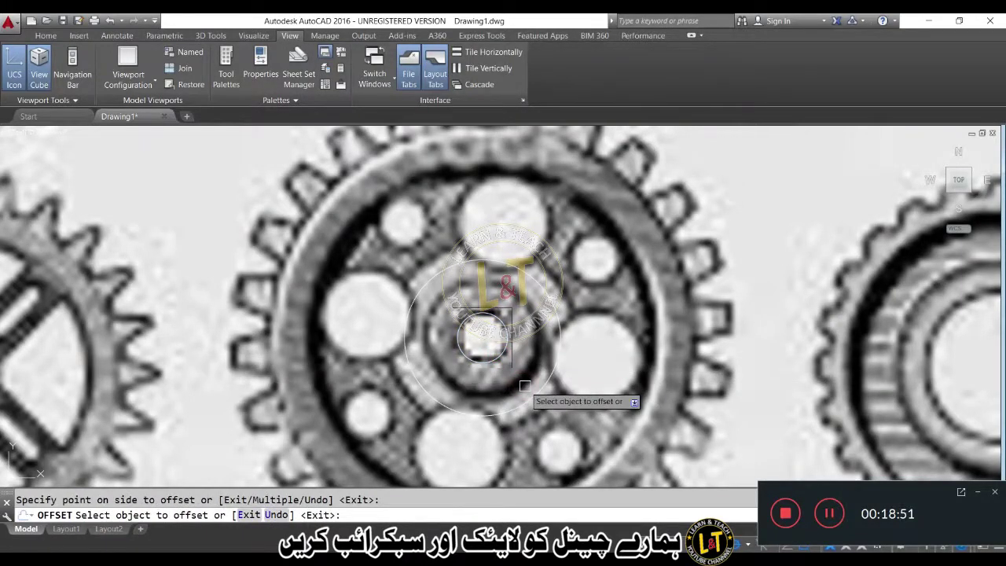
key(Escape)
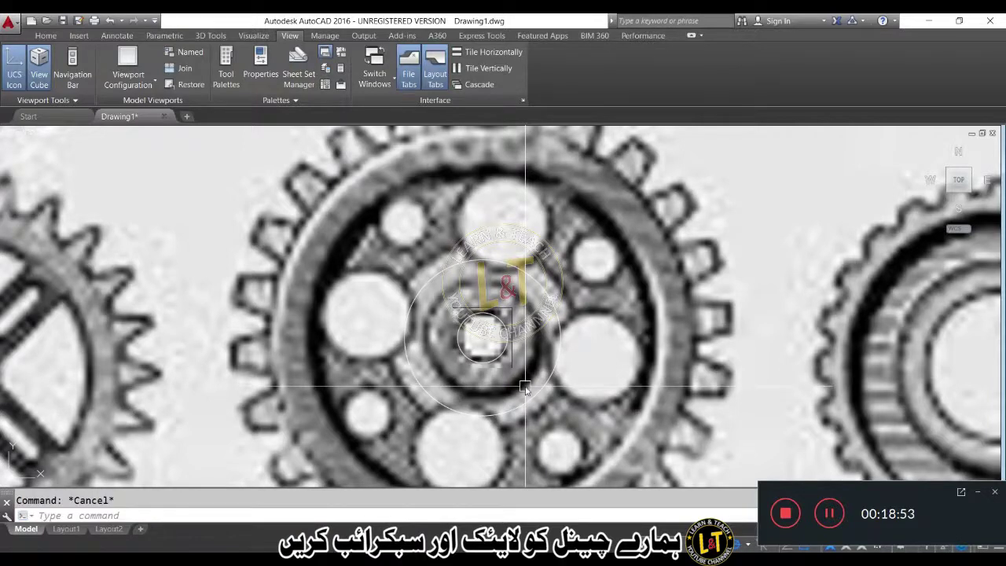
- Offset the bore circle outward by 1.5 to trace the hub, and delete the circle offset by 2
key(Return)
text(1.5)
key(Return)
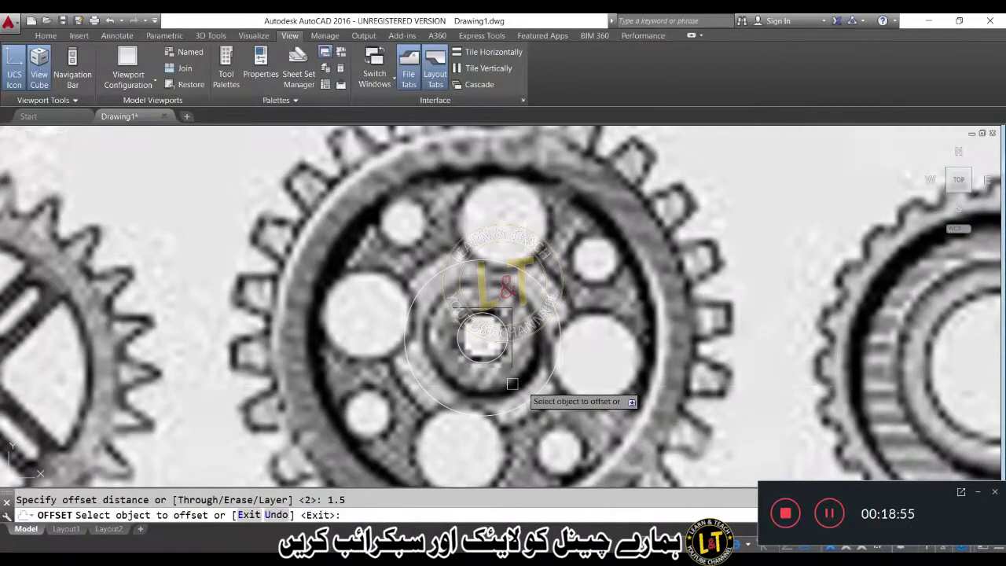
click(500, 354)
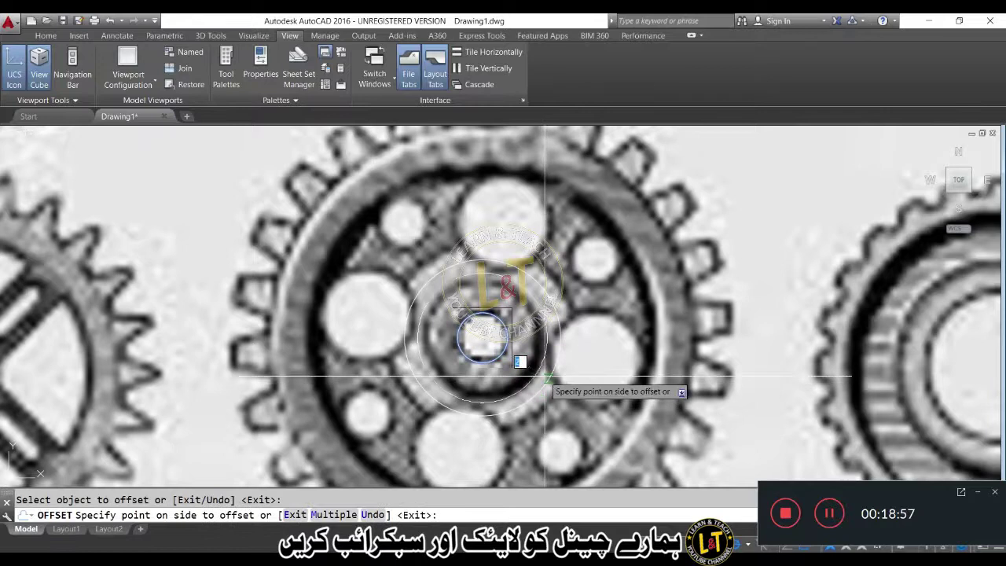
click(529, 366)
key(Escape)
click(556, 378)
key(Escape)
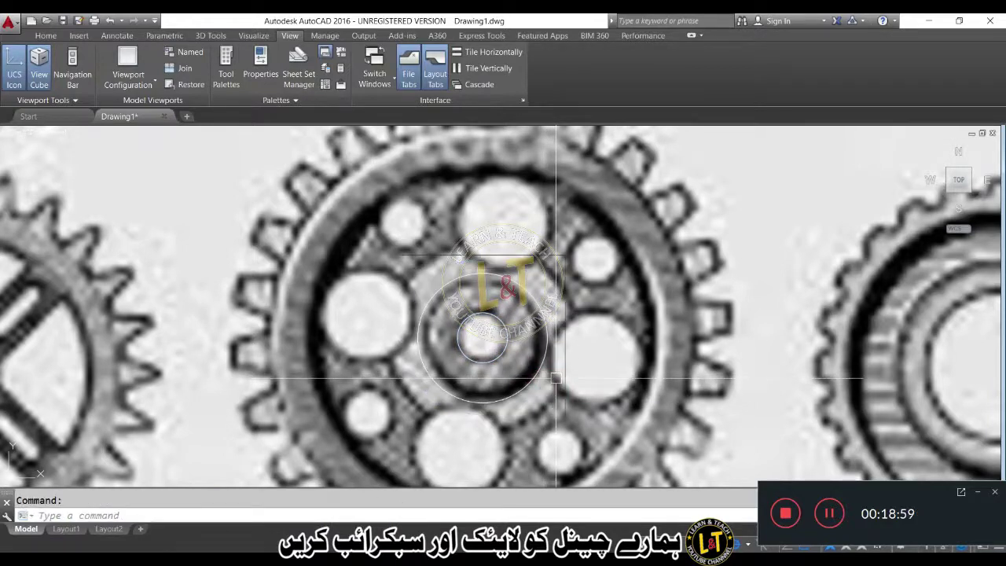
- Offset the hub circle outward by 4 to trace the rim's inner edge
text(o)
key(Return)
text(4)
key(Return)
click(539, 369)
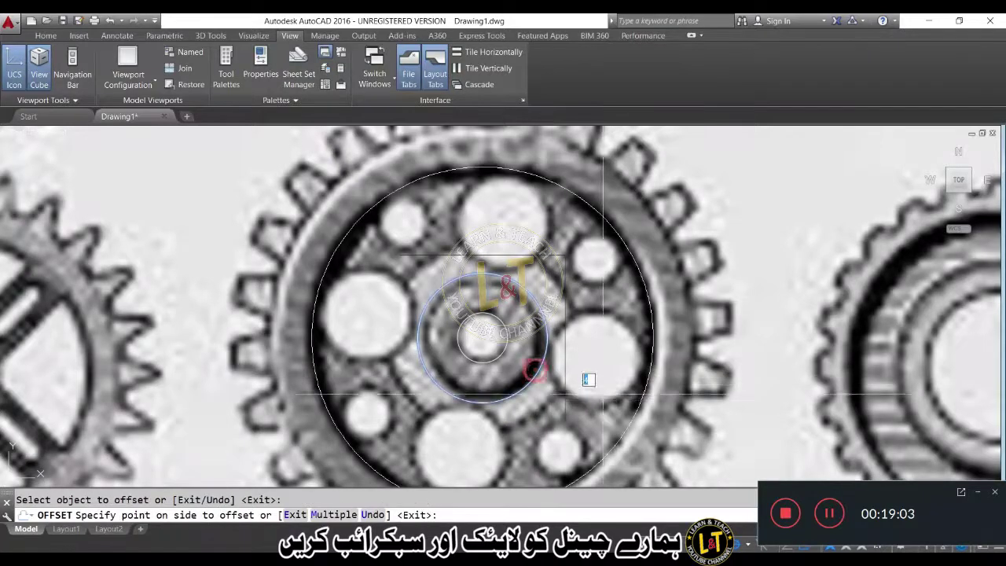
click(625, 401)
key(Escape)
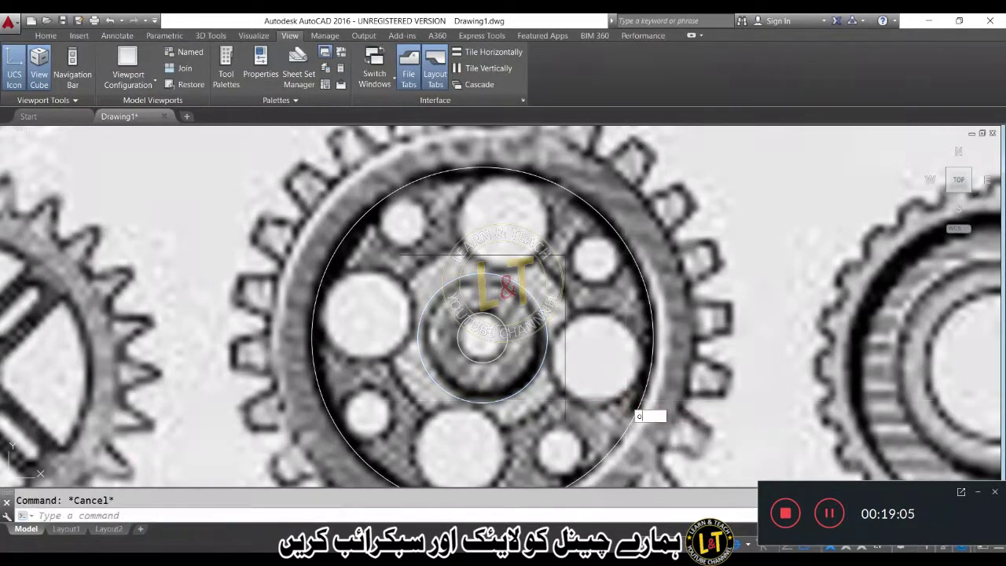
text(o)
key(Return)
text(5)
key(Return)
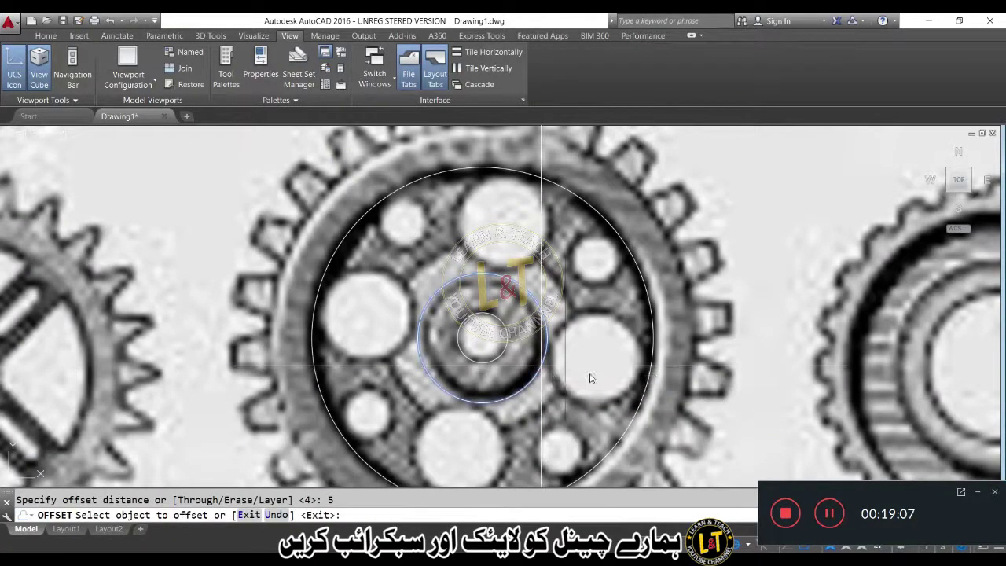
click(595, 378)
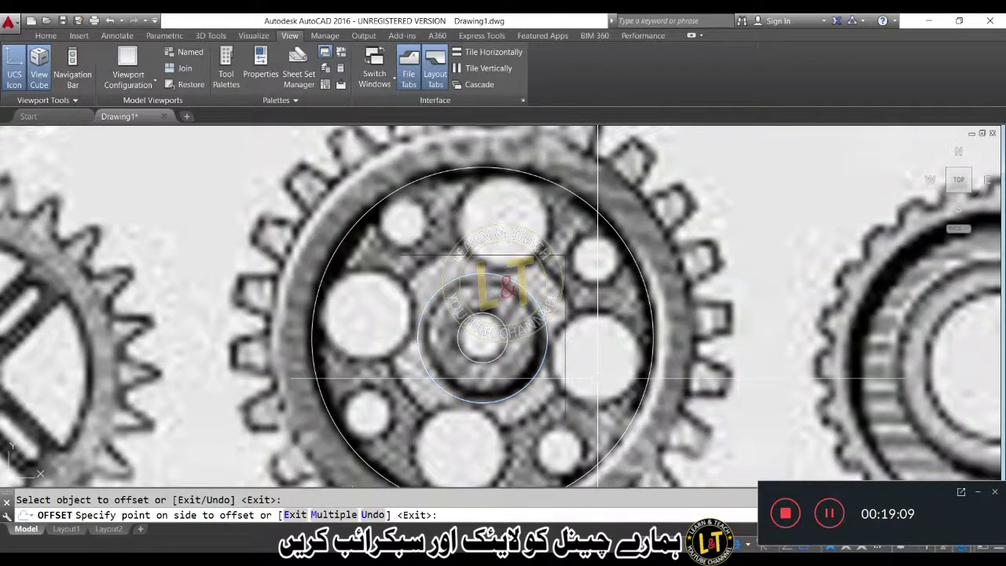
key(Escape)
- Offset the hub circle outward by 5.5 to trace the rim's outer edge at the tooth roots
text(o)
key(Return)
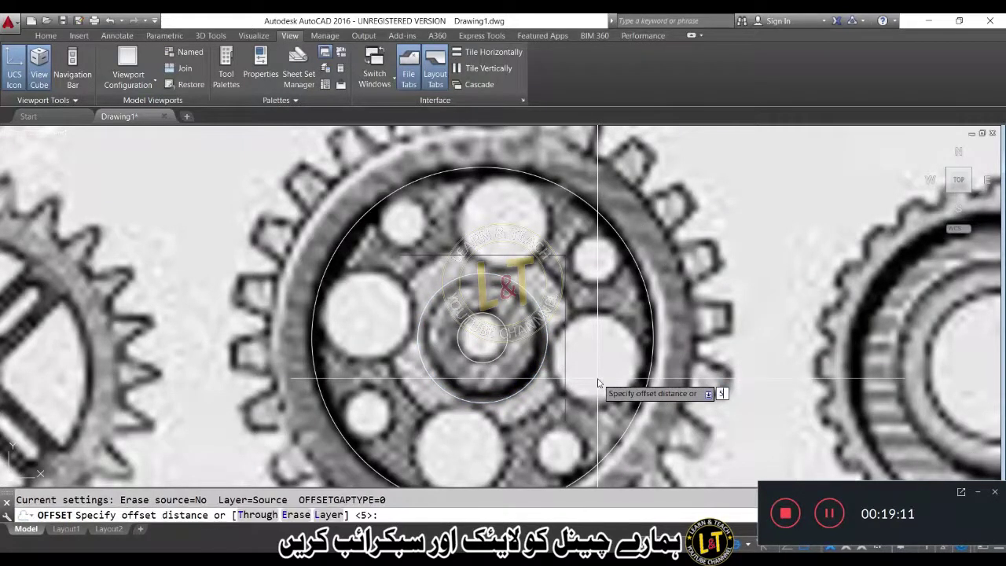
key(Return)
click(546, 360)
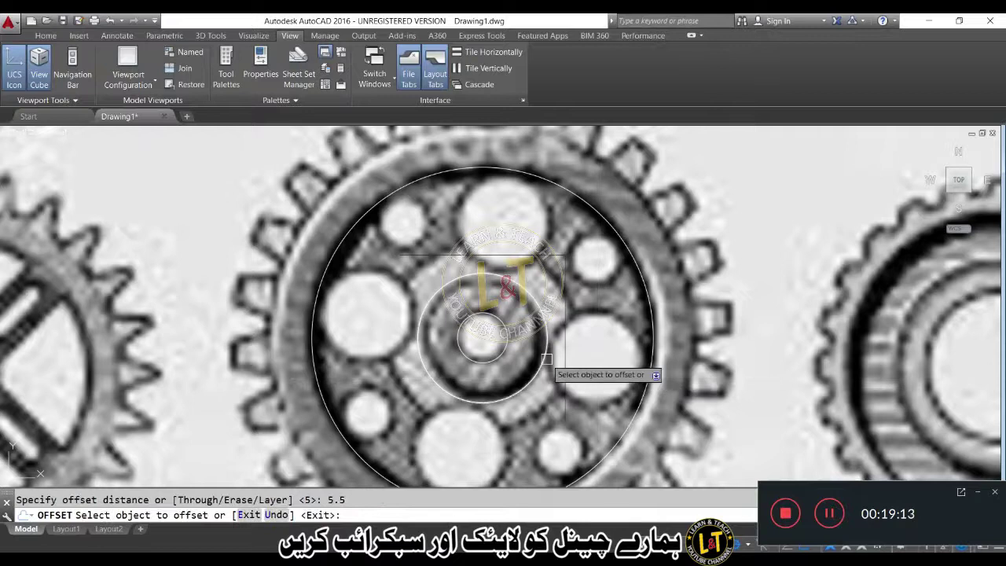
click(653, 378)
key(Escape)
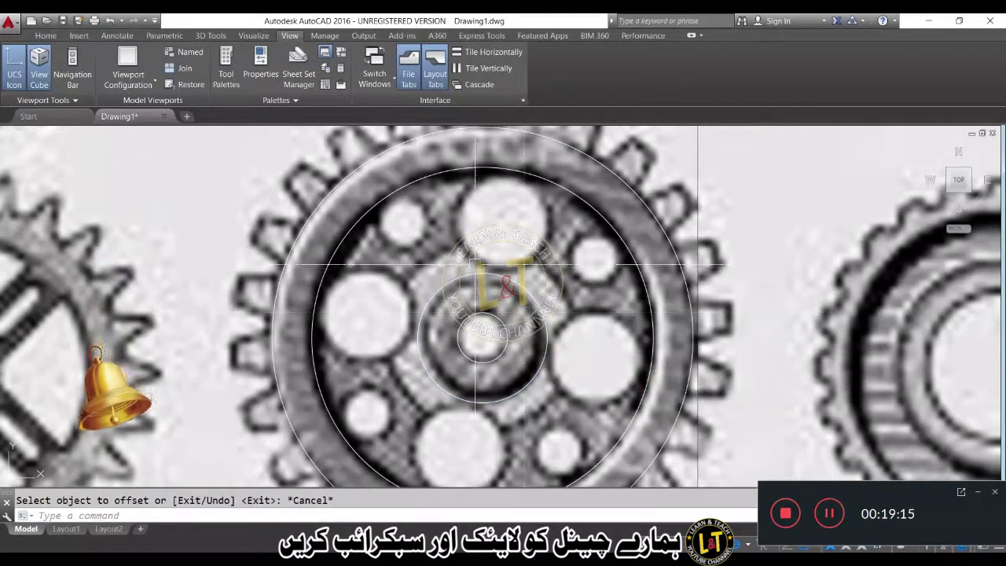
- Draw a horizontal line about 9 units long from the gear's centre to the outer edge of the right-hand tooth
scroll(448, 252, down, 2)
key(Escape)
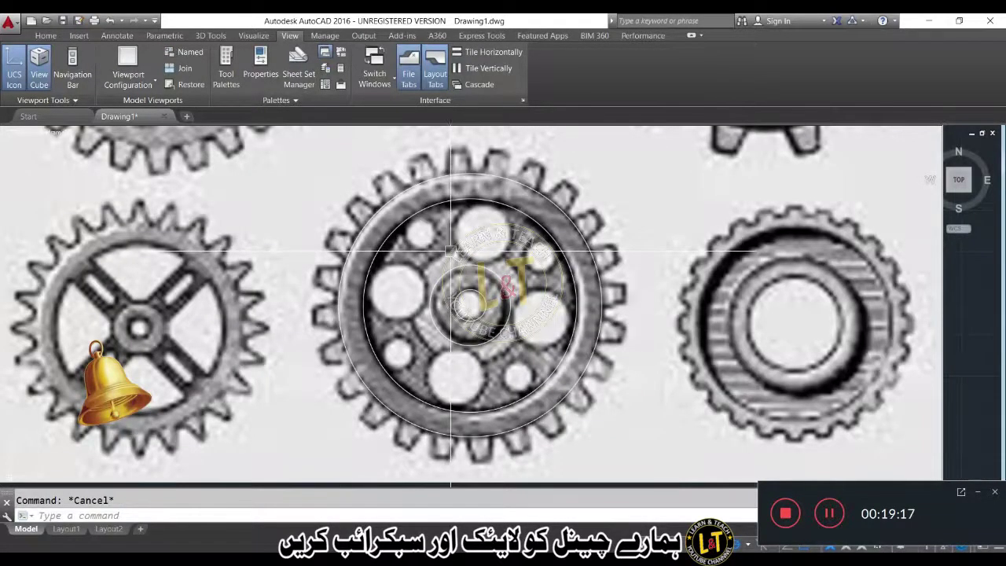
middle_drag(450, 251, 474, 289)
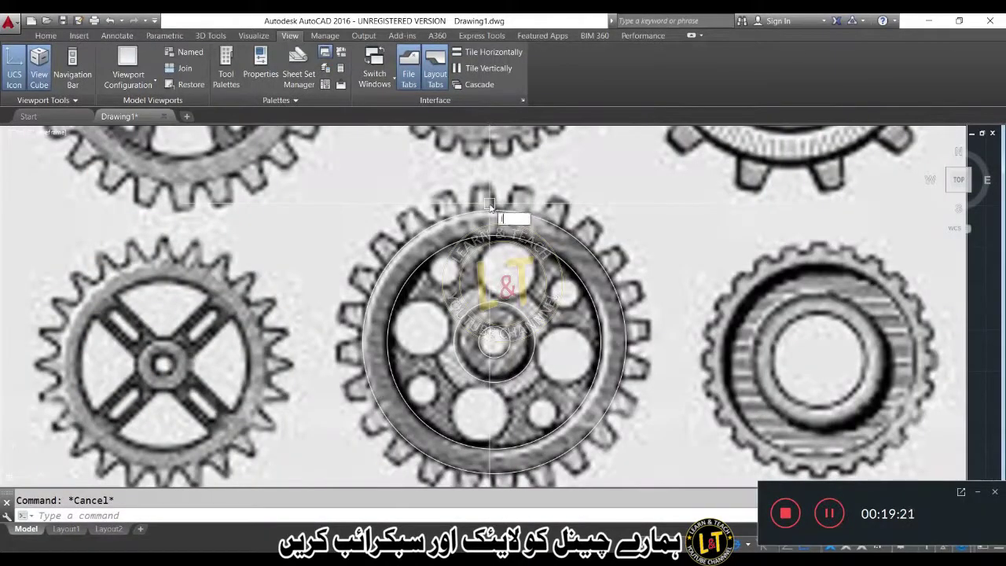
text(L)
key(Return)
scroll(479, 214, up, 4)
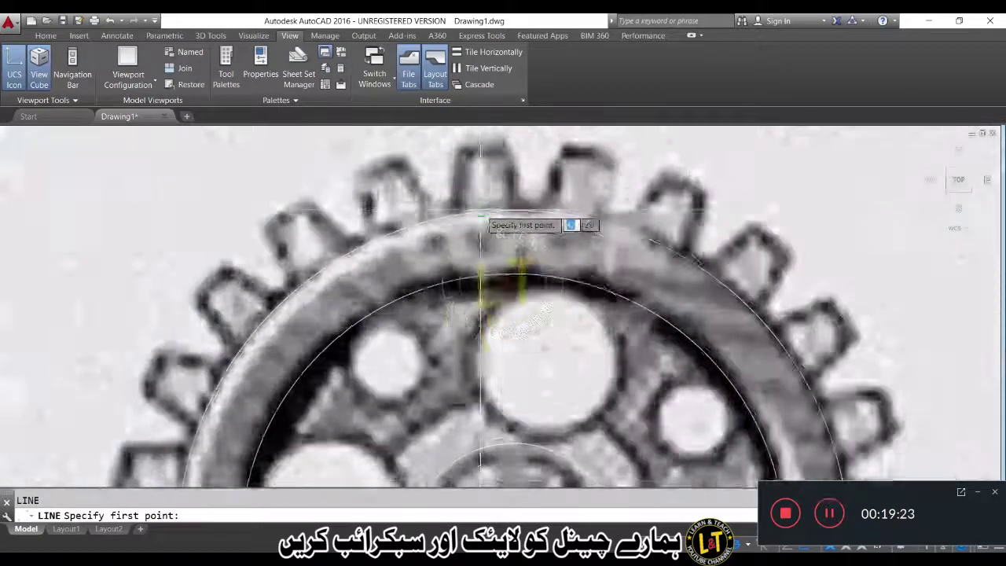
scroll(511, 220, down, 4)
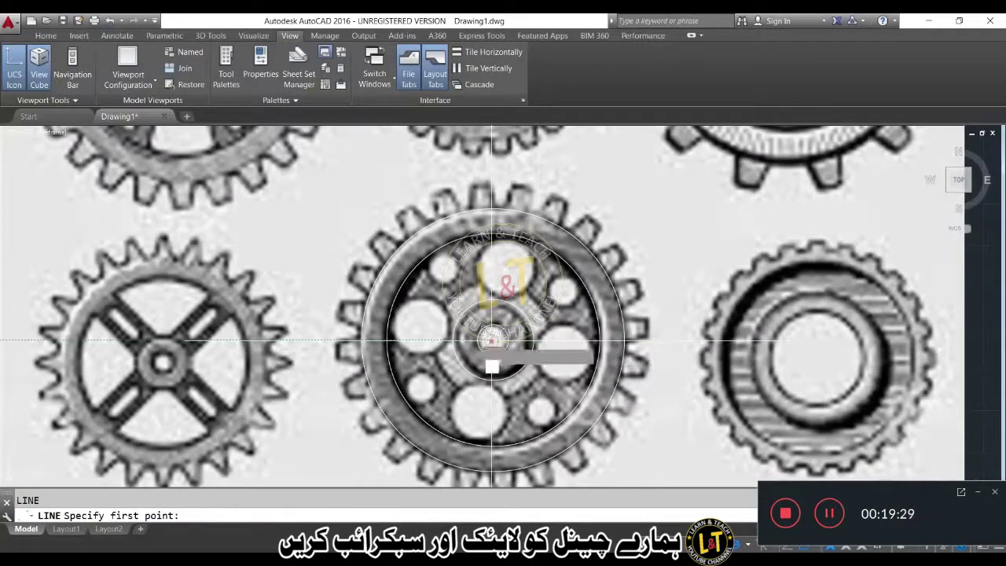
click(492, 340)
scroll(644, 341, up, 4)
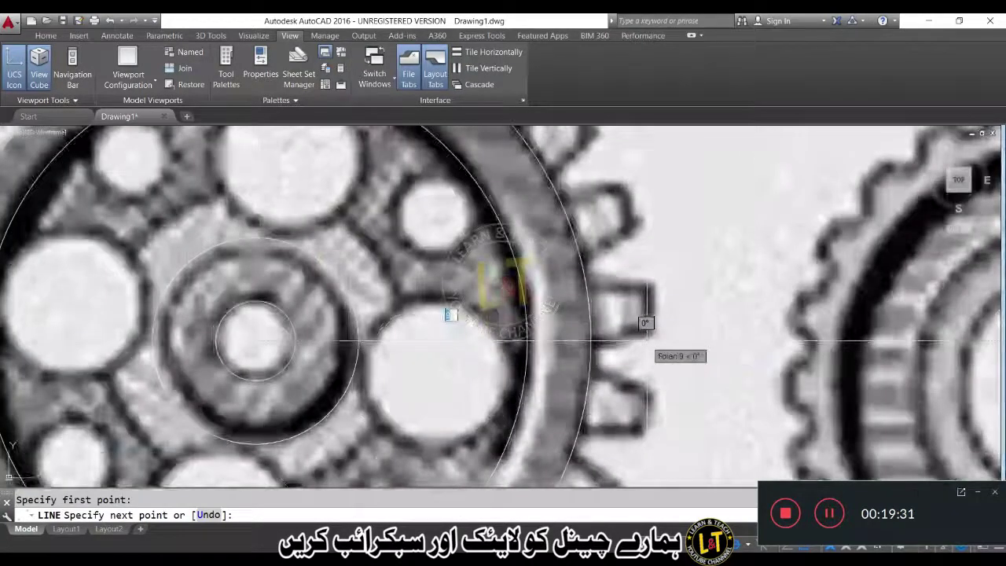
click(652, 341)
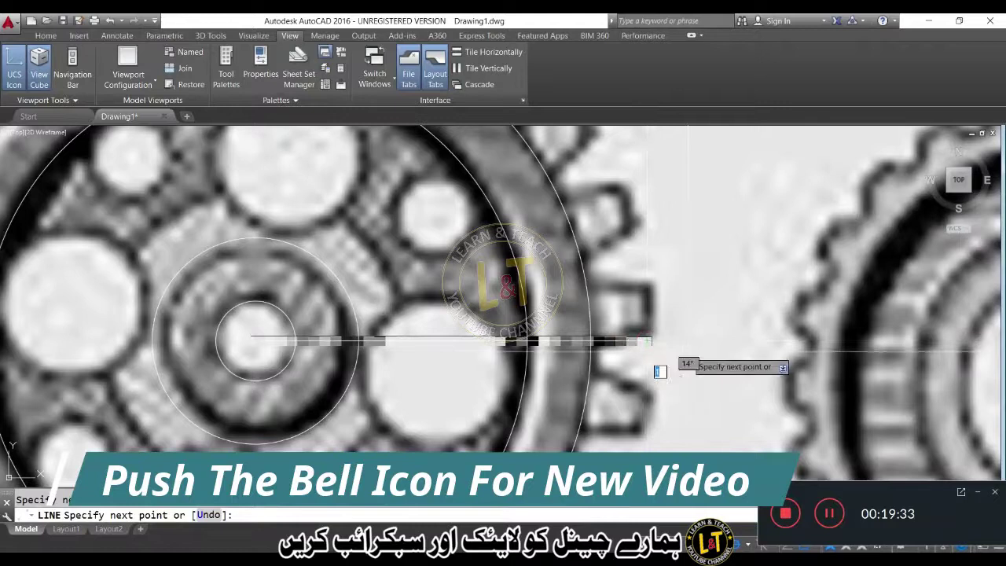
key(Return)
text(o)
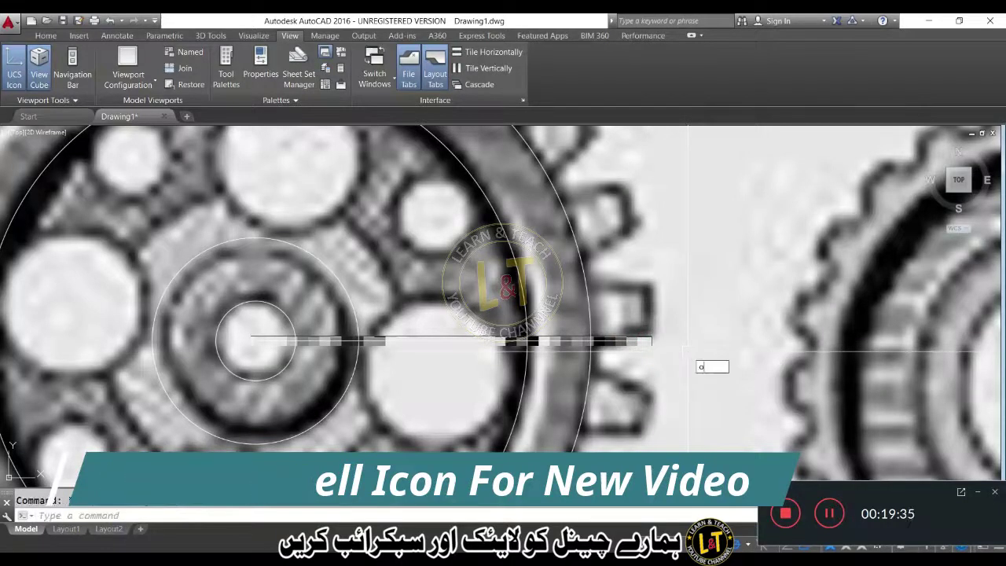
key(Return)
text(1)
key(Return)
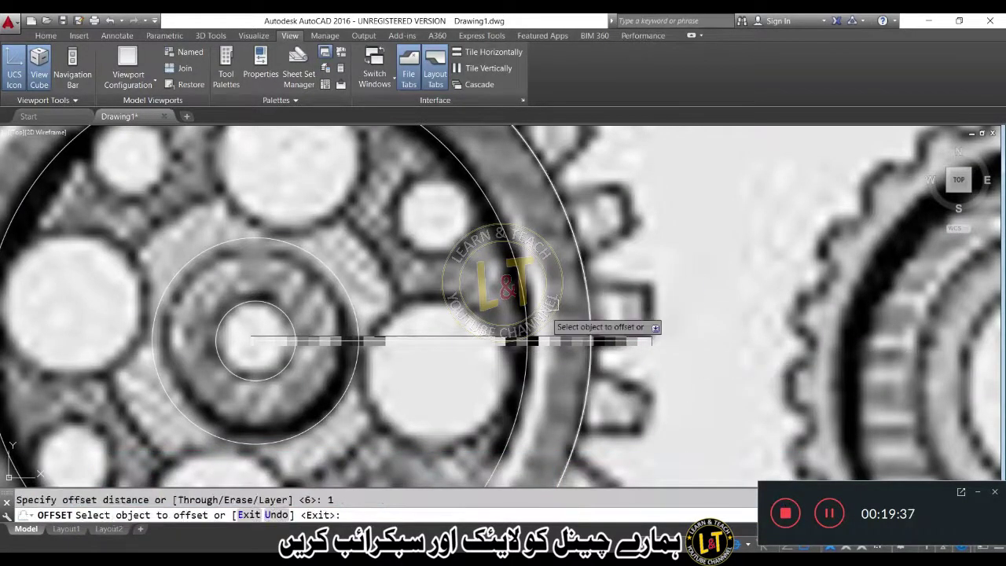
click(502, 342)
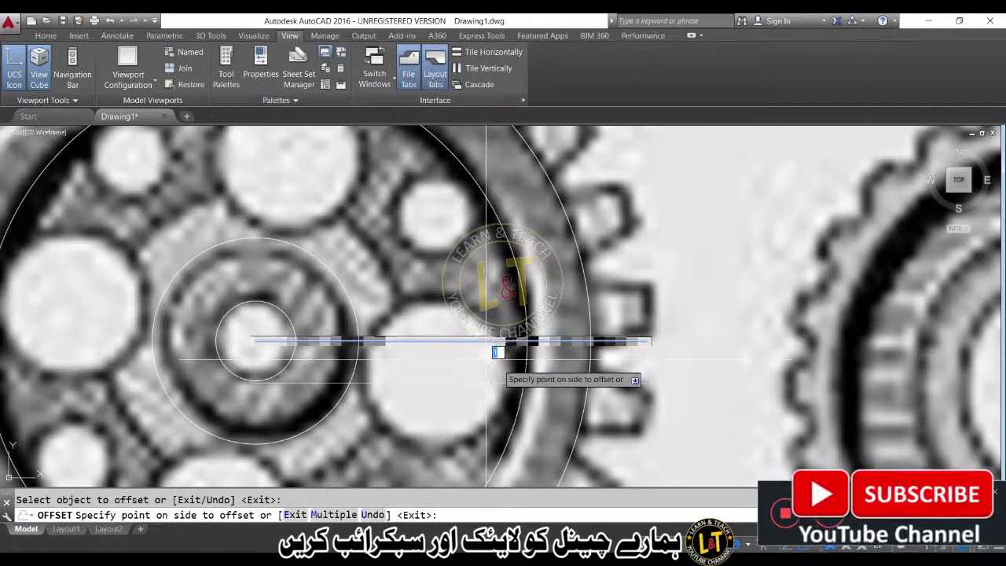
key(Escape)
- Offset the horizontal centre line by 0.5 to both sides, above and below it
key(Return)
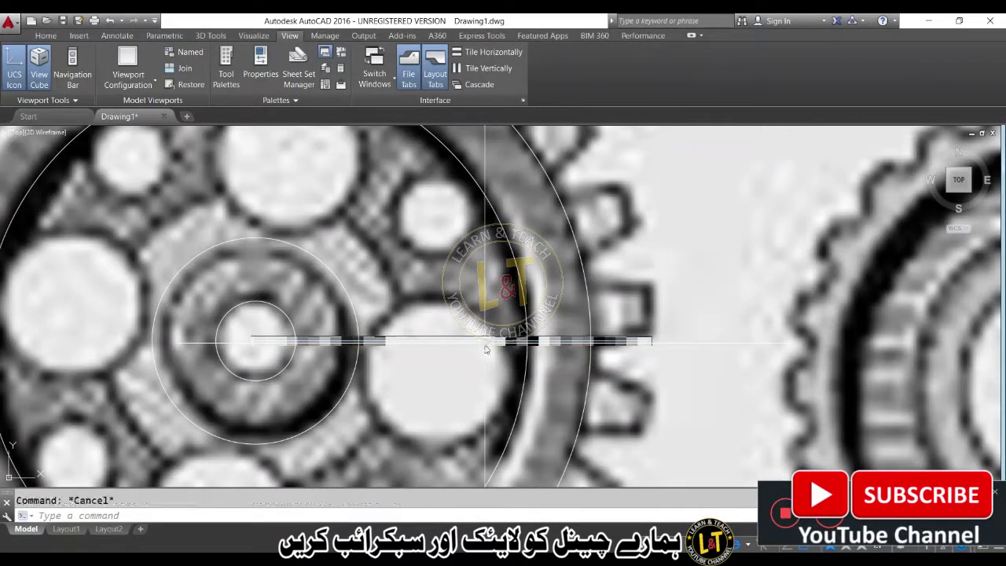
text(.5)
key(Return)
click(476, 340)
click(477, 365)
click(489, 340)
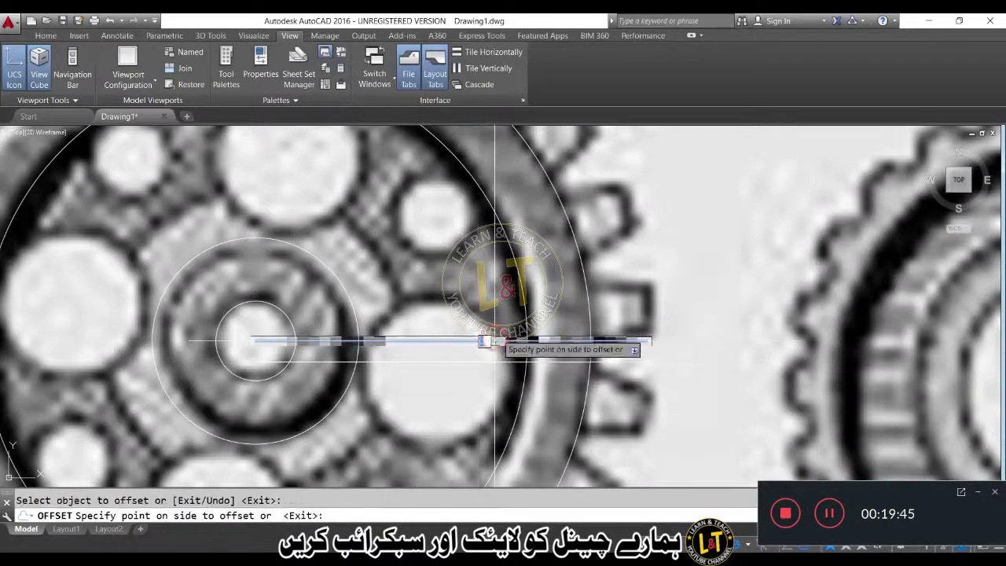
click(495, 320)
key(Escape)
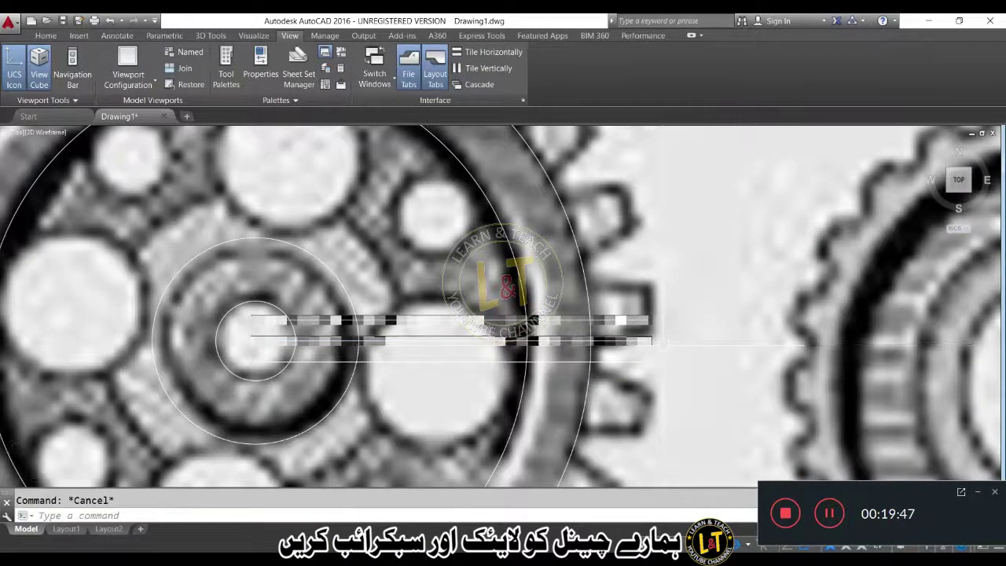
- Offset the upper line slightly upward and the lower line slightly downward to mark the wider root of the tooth
scroll(648, 340, up, 4)
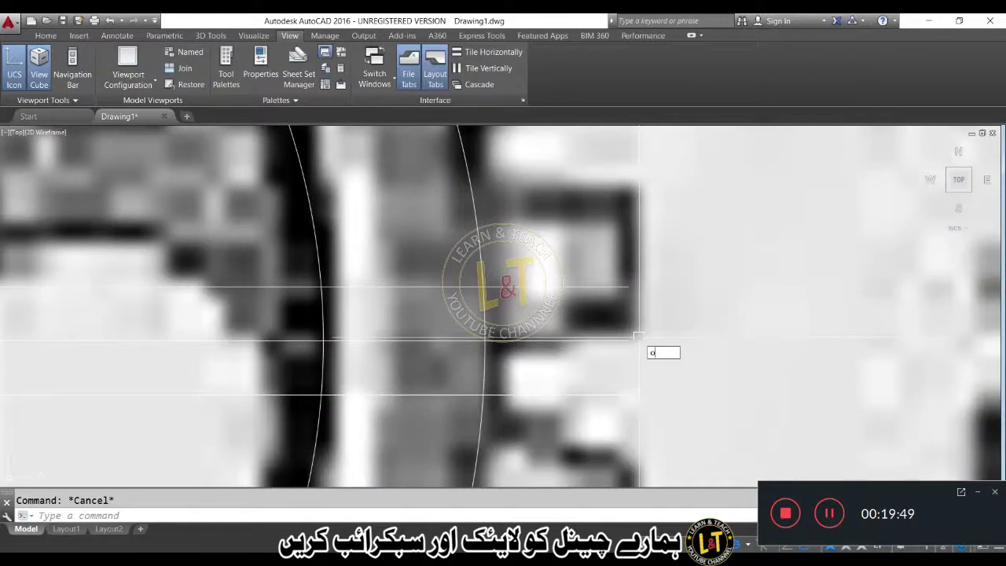
key(Return)
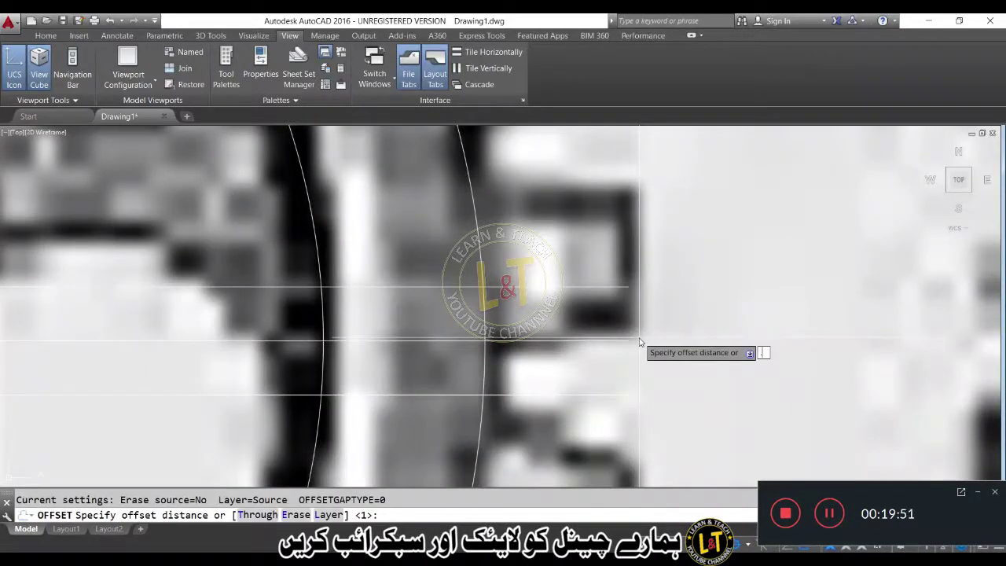
key(Return)
click(567, 287)
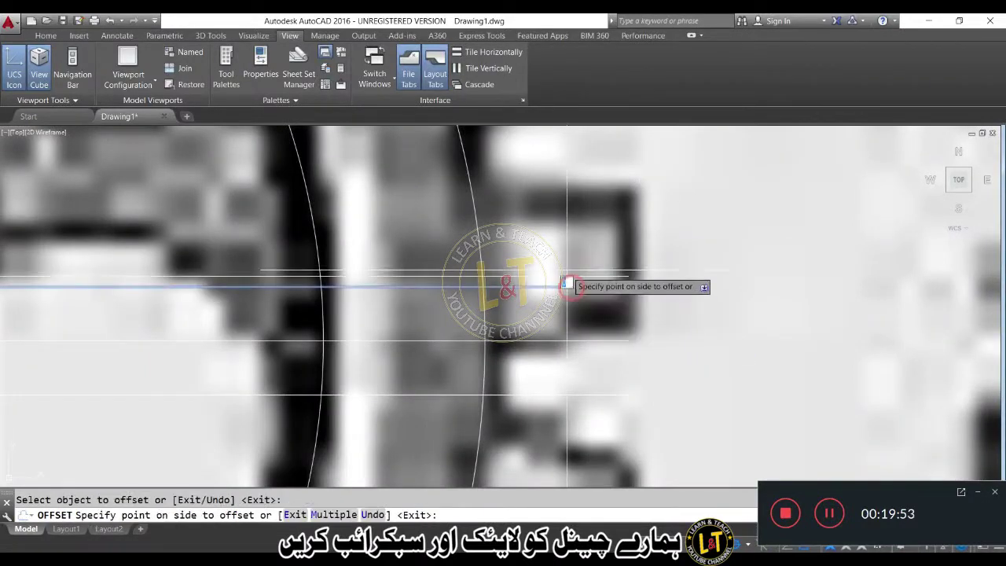
click(566, 270)
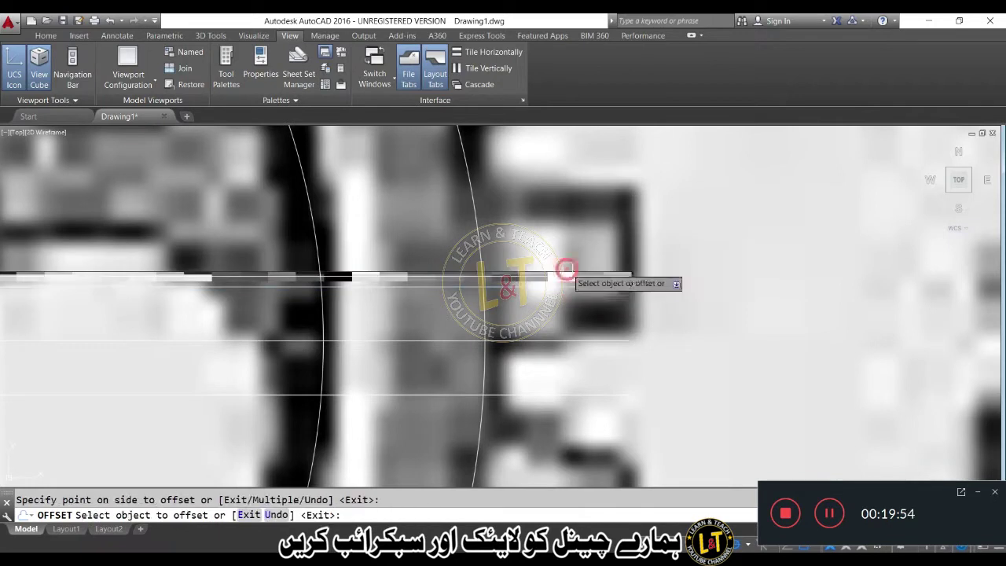
click(588, 393)
click(598, 413)
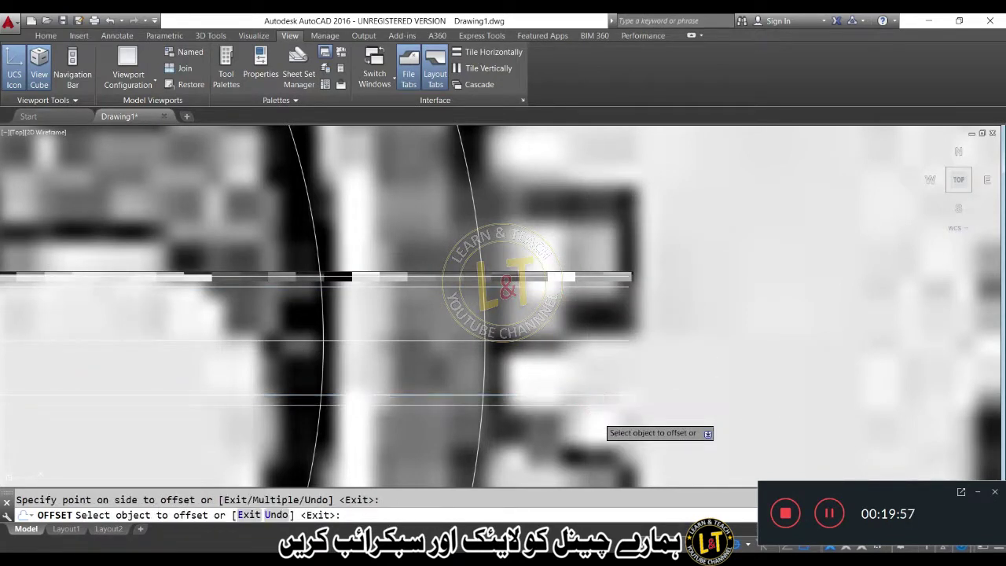
key(Escape)
- Draw a tapered tooth outline from the root circle along the outer lines' intersections to the inner lines' ends and back
text(l)
key(Return)
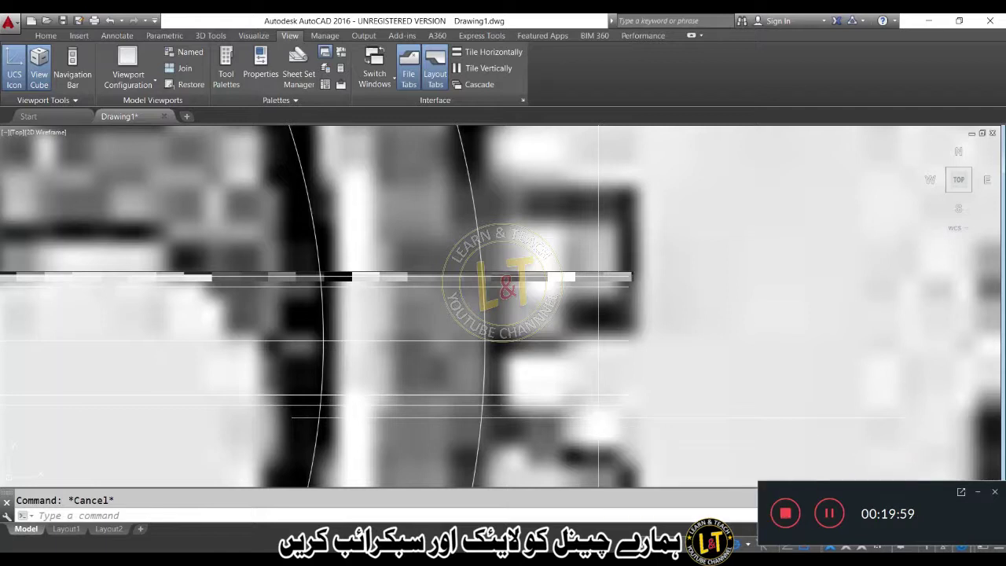
click(484, 278)
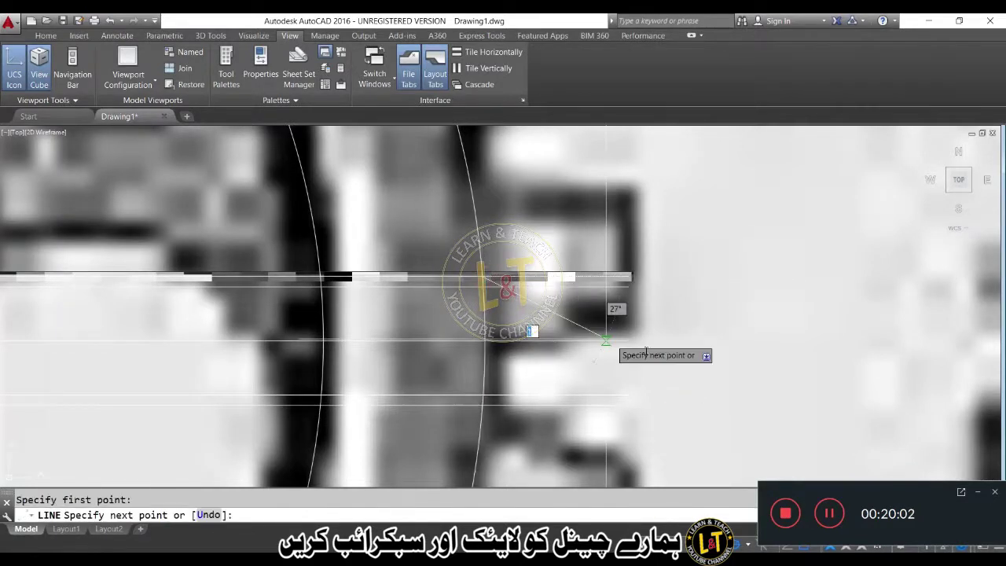
click(629, 282)
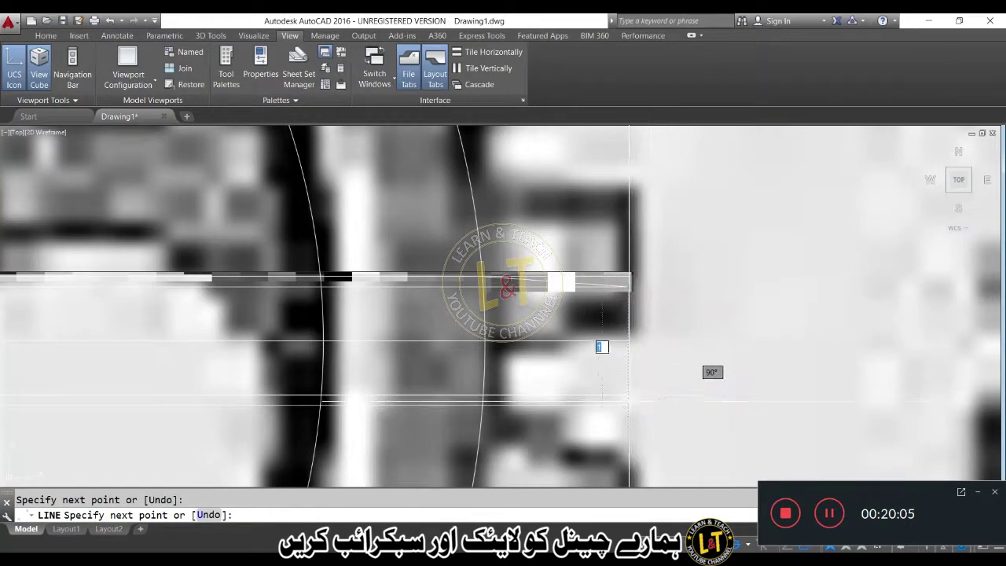
click(628, 394)
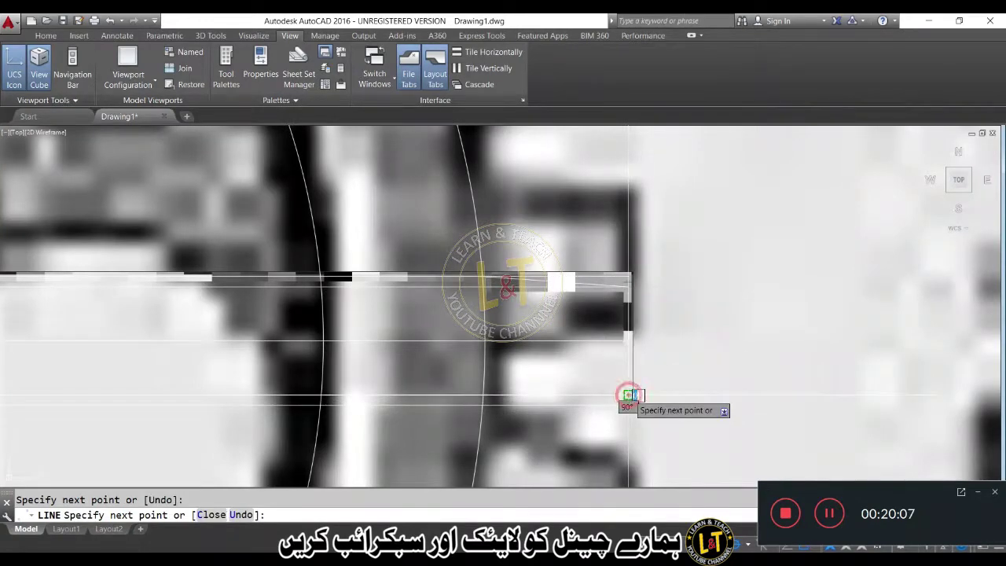
click(481, 390)
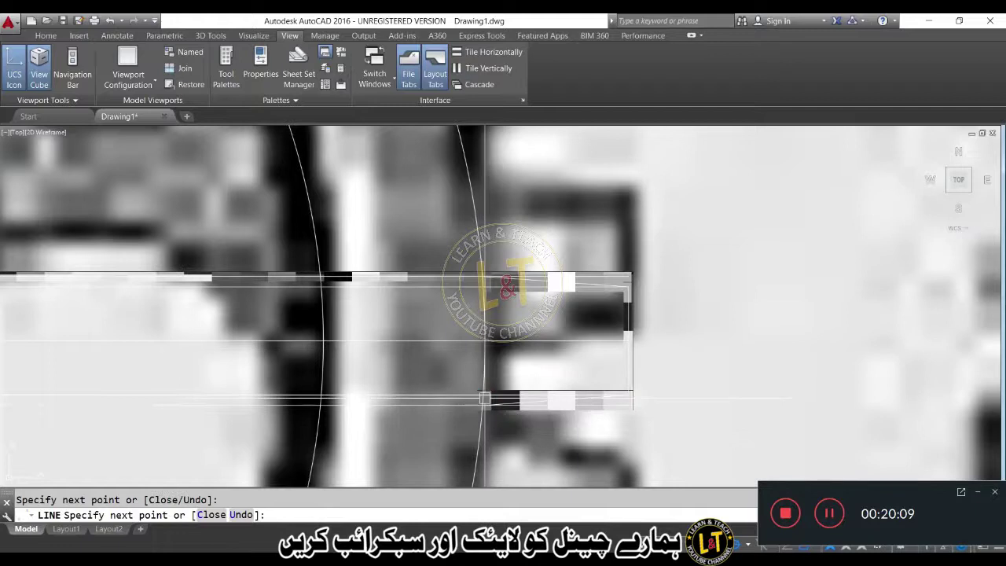
key(Return)
- Delete the horizontal construction lines running from the gear's centre, keeping only the tapered tooth outline
scroll(398, 363, down, 5)
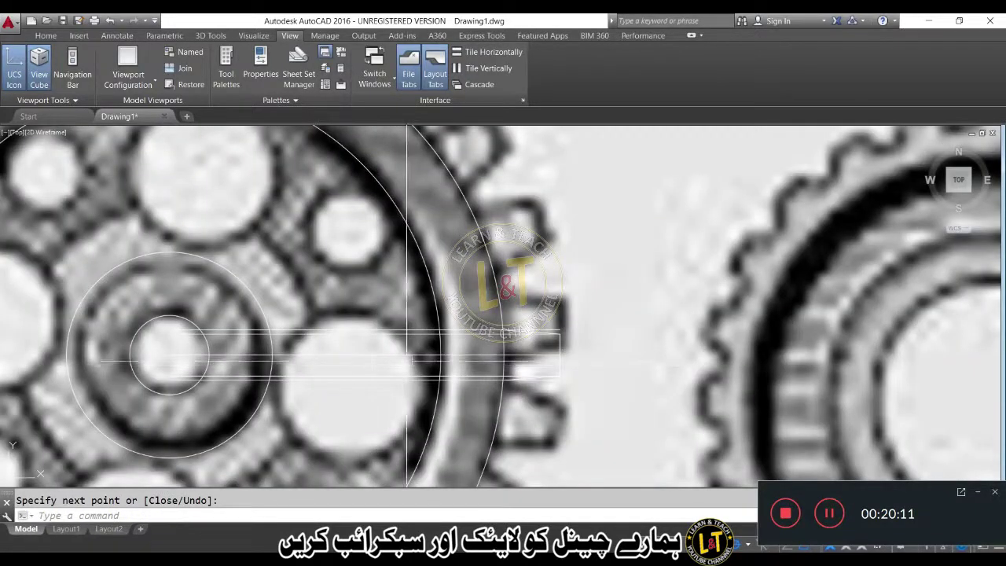
click(364, 422)
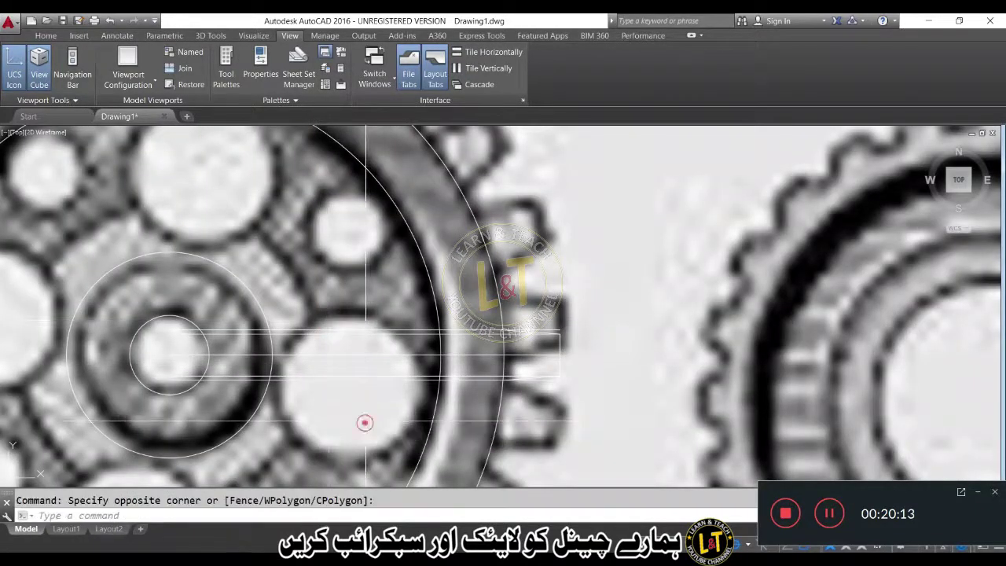
click(249, 323)
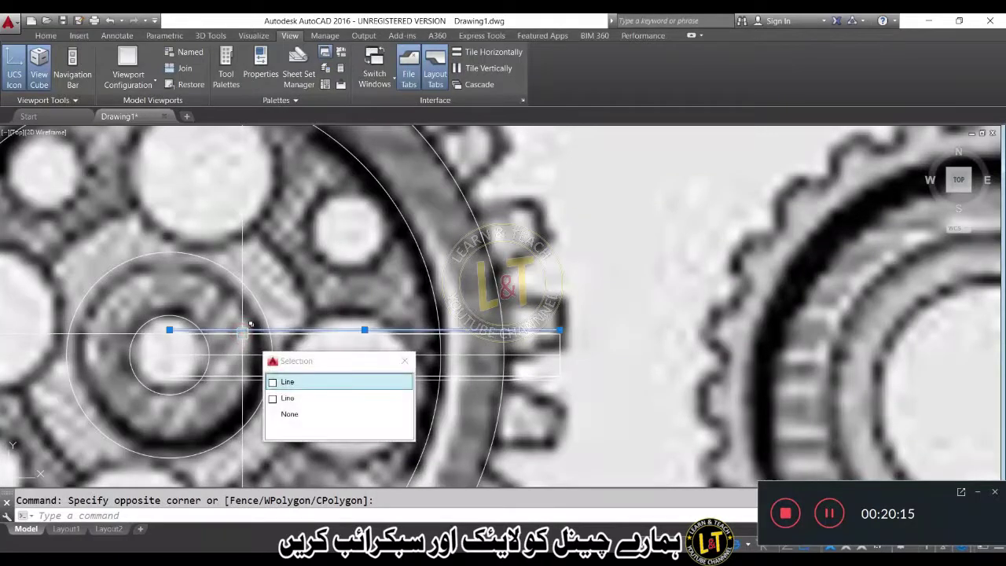
click(286, 381)
key(Delete)
click(315, 358)
key(Delete)
click(320, 380)
key(Delete)
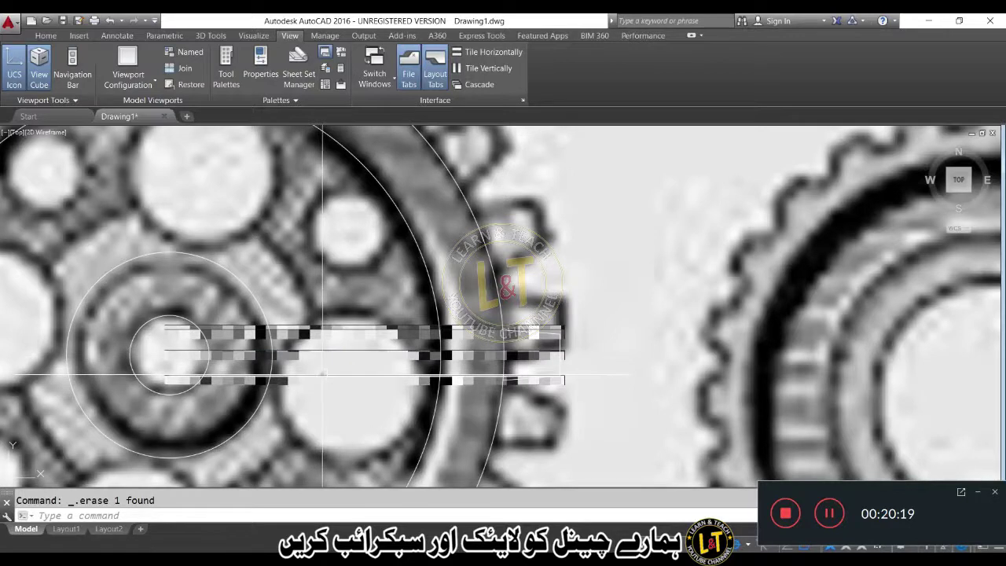
- Fillet both outer corners of the tooth with a radius of 0.1
scroll(461, 344, up, 5)
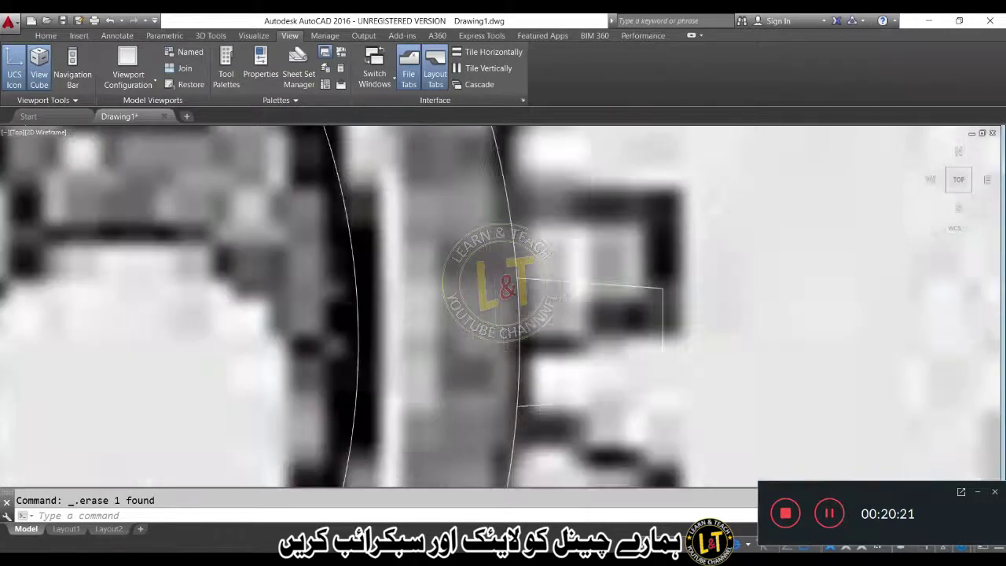
scroll(634, 335, down, 3)
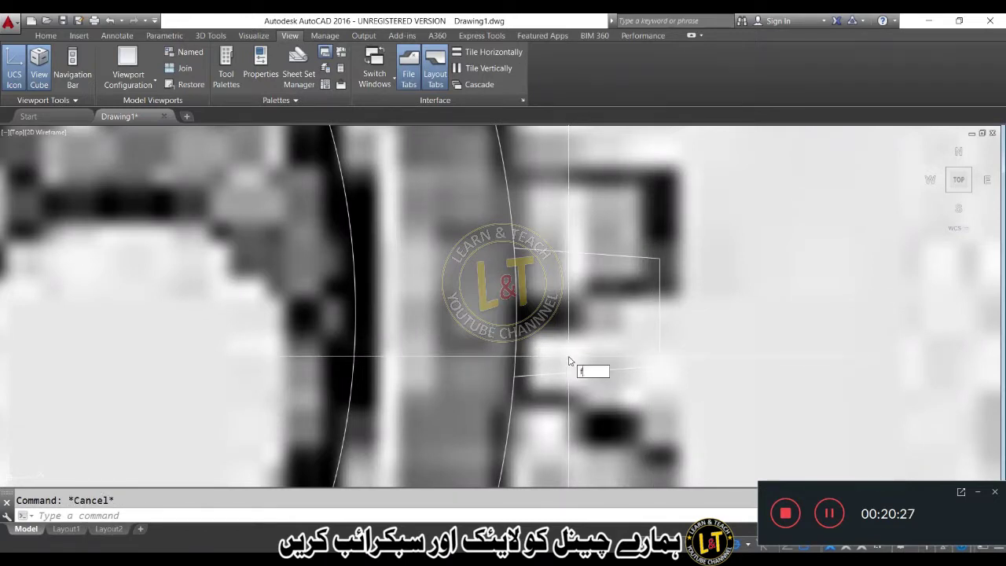
key(Return)
key(Return)
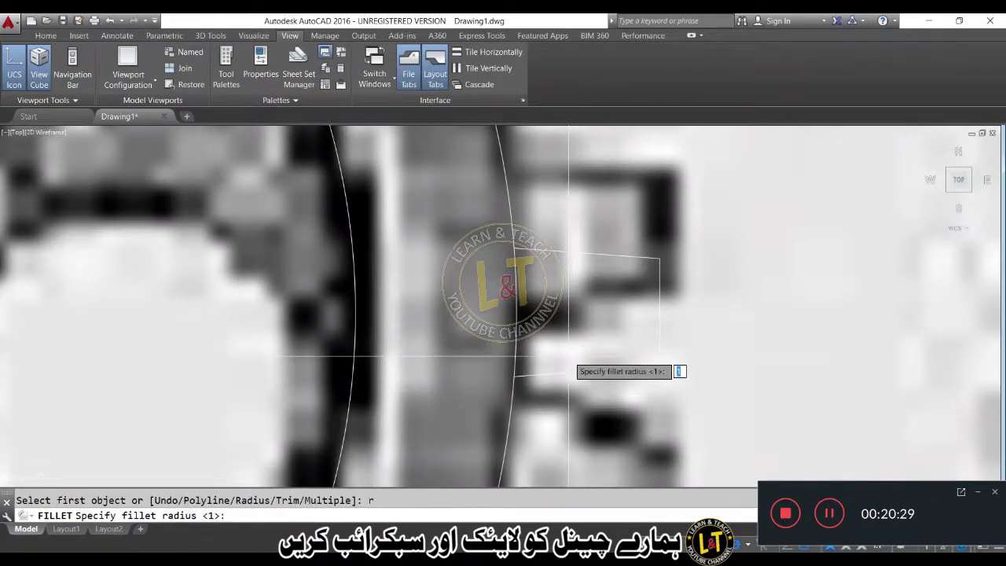
key(Return)
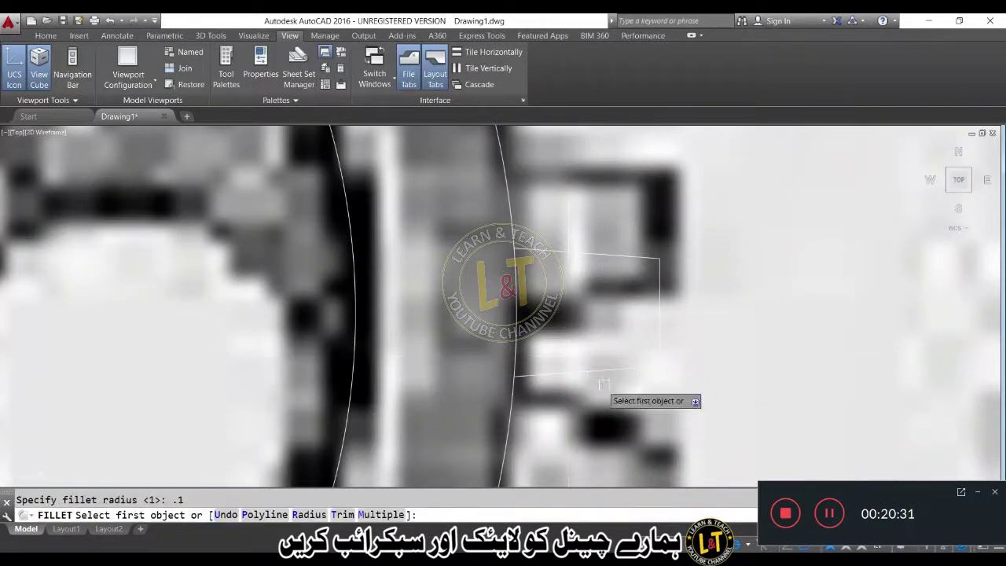
click(662, 366)
click(666, 370)
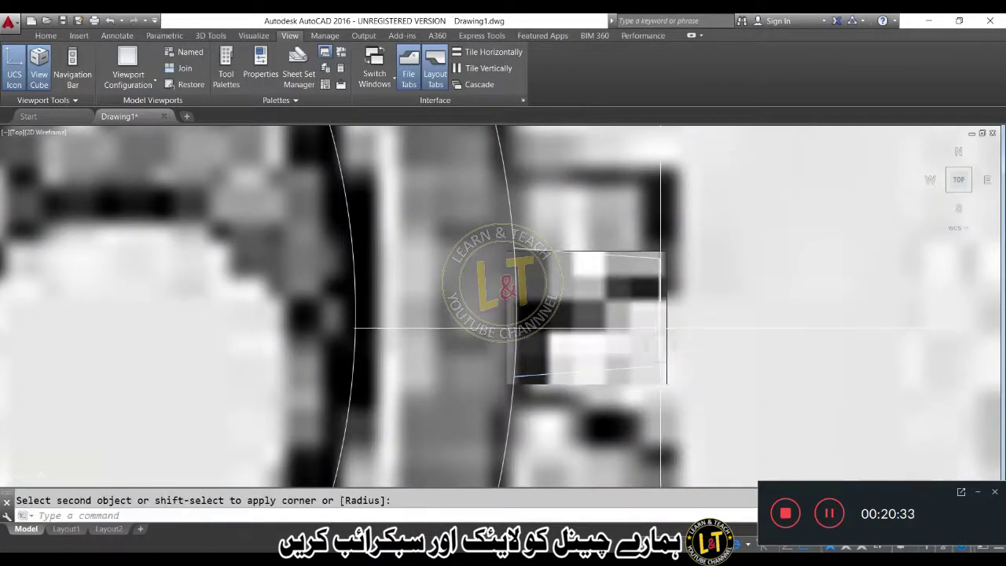
key(Return)
click(659, 273)
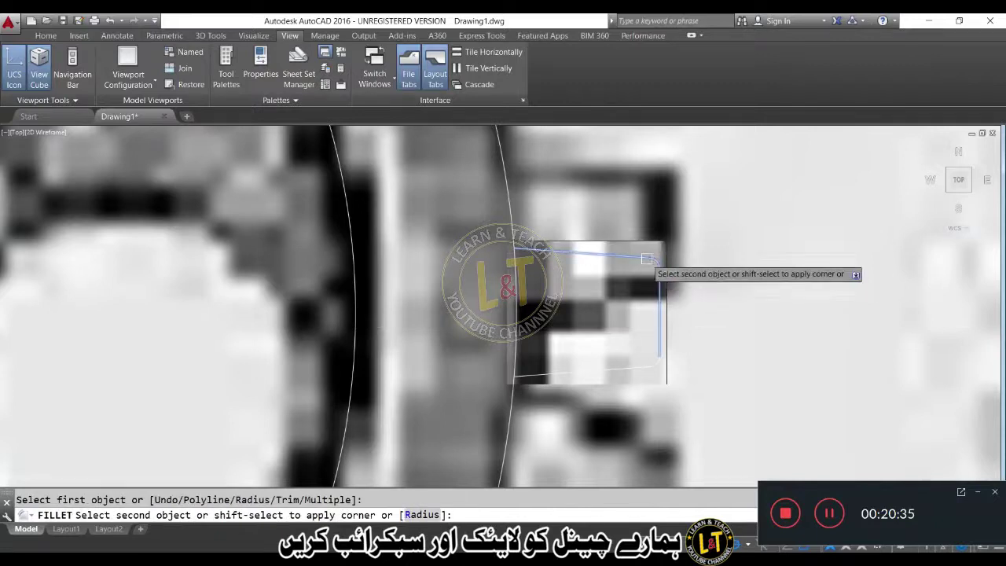
scroll(549, 299, down, 3)
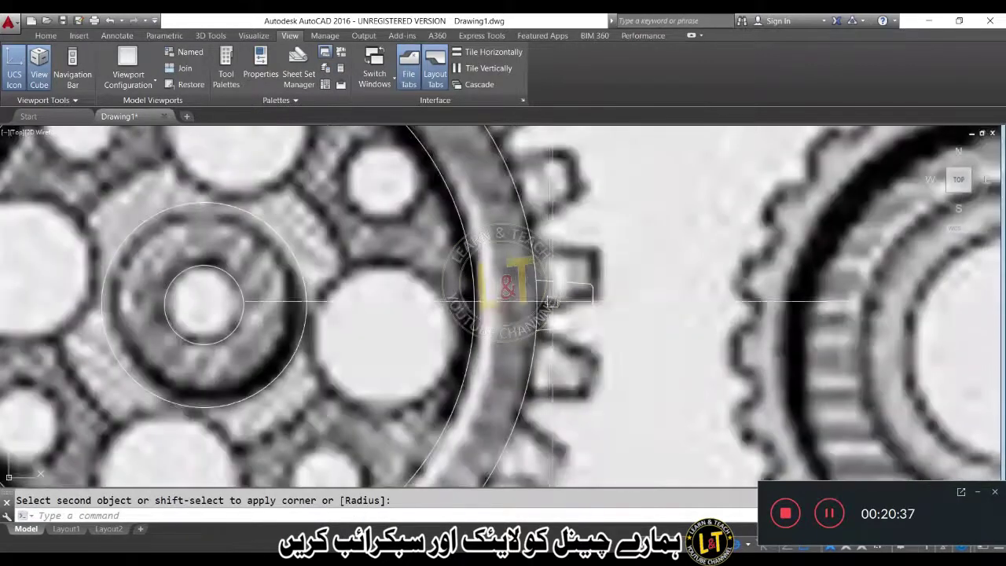
key(Escape)
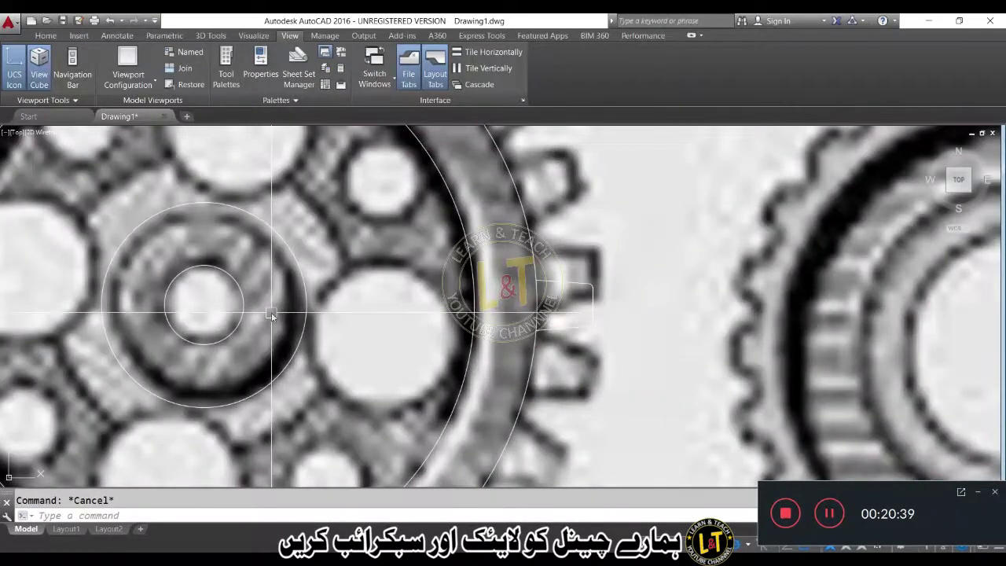
- Create a polar array of the filleted tooth outline around the gear's centre, leaving the root circle out of the selection
text(ar)
key(Return)
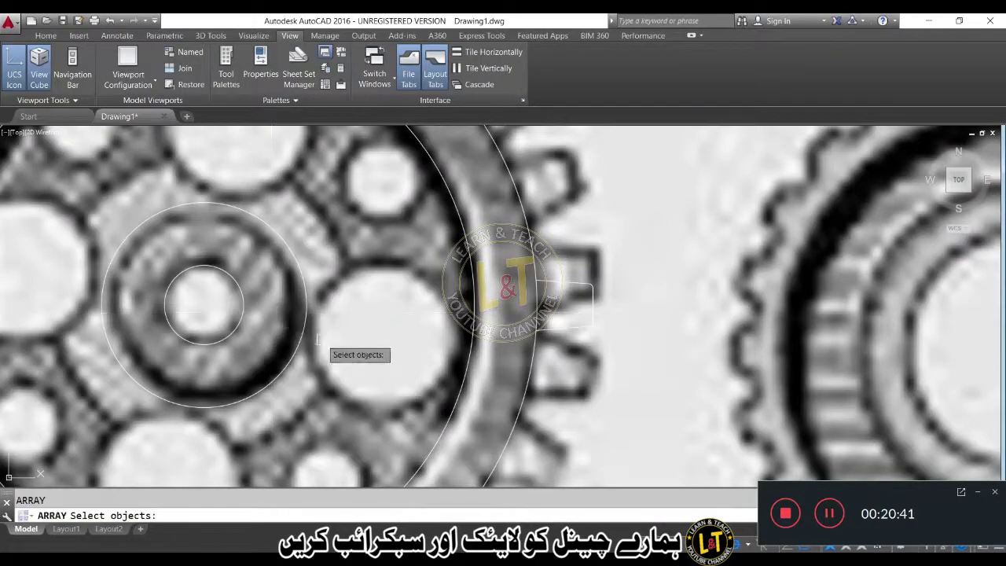
scroll(415, 358, down, 2)
middle_drag(353, 353, 386, 327)
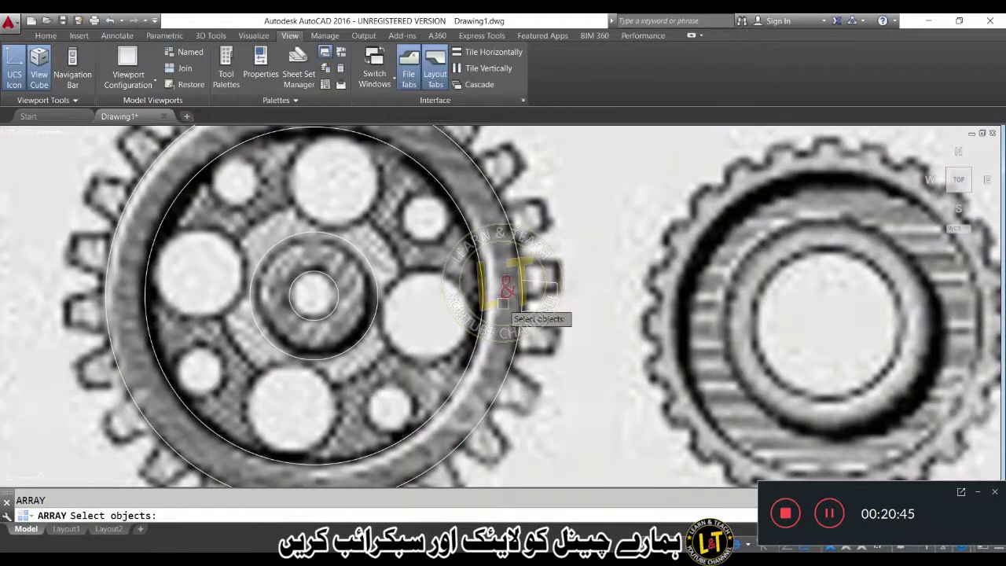
click(583, 263)
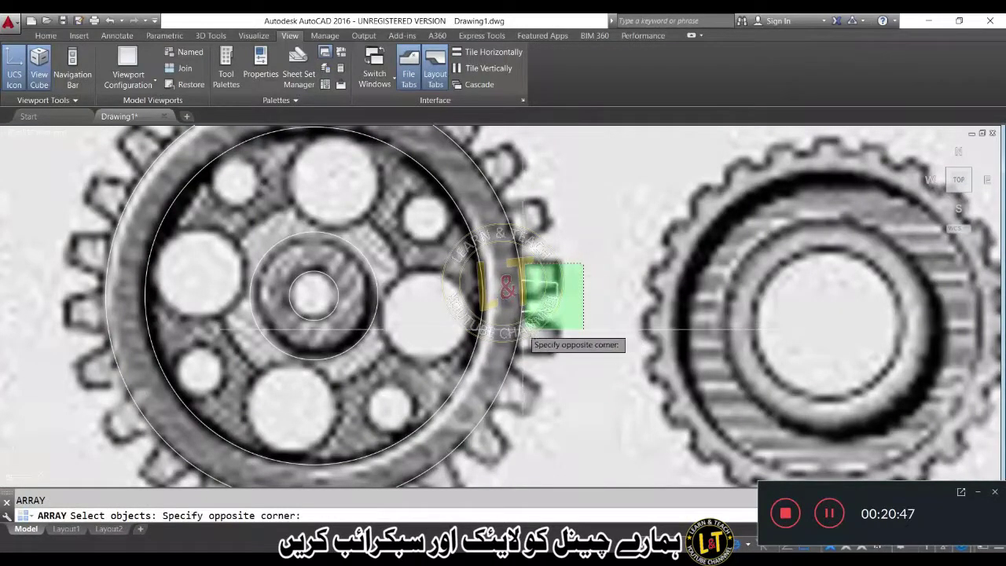
click(517, 330)
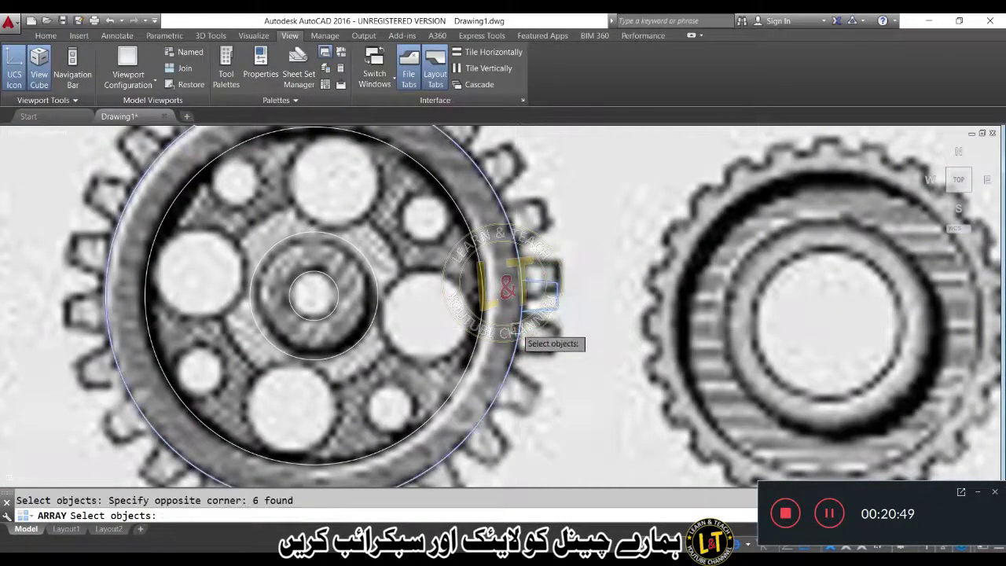
shift+click(516, 352)
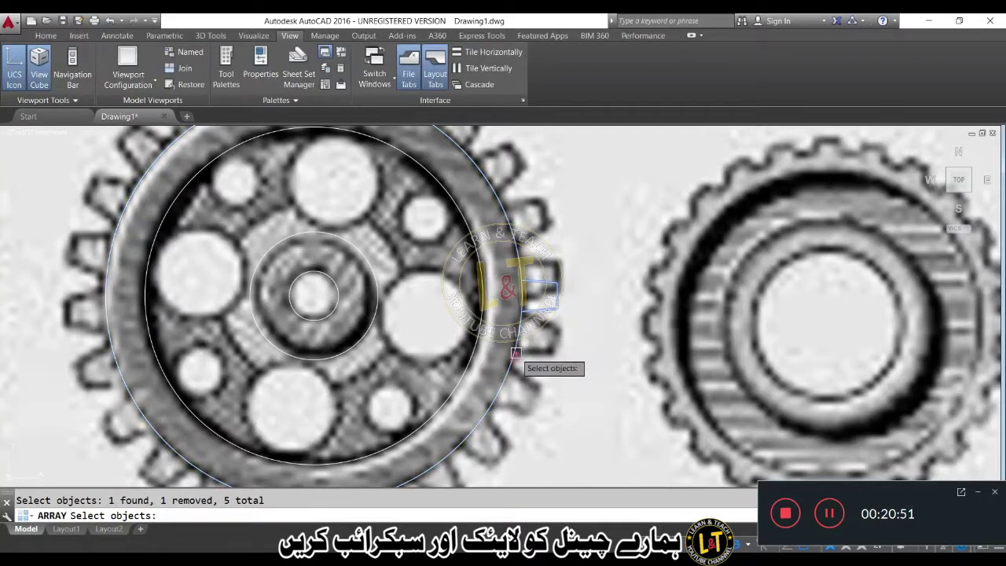
key(Return)
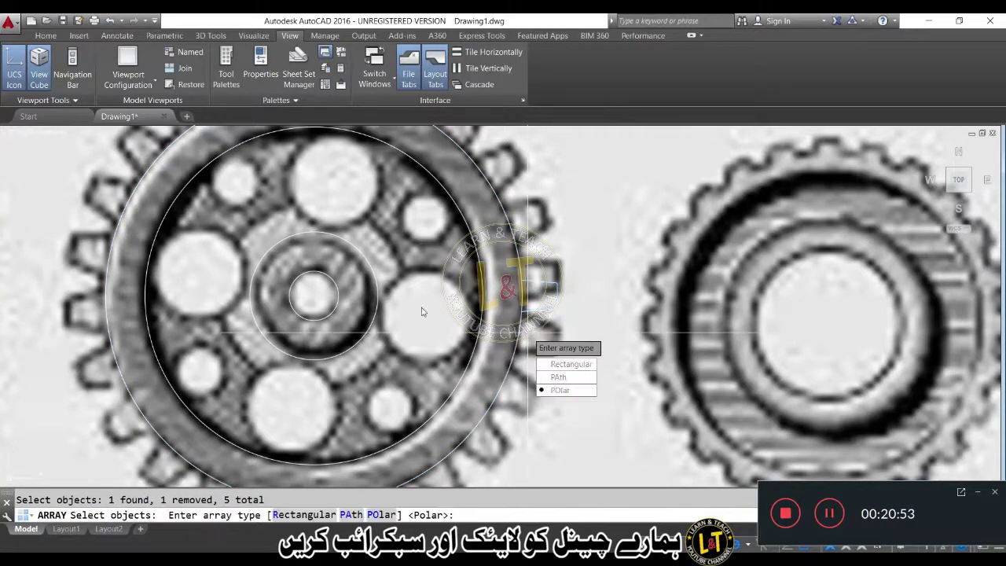
key(Return)
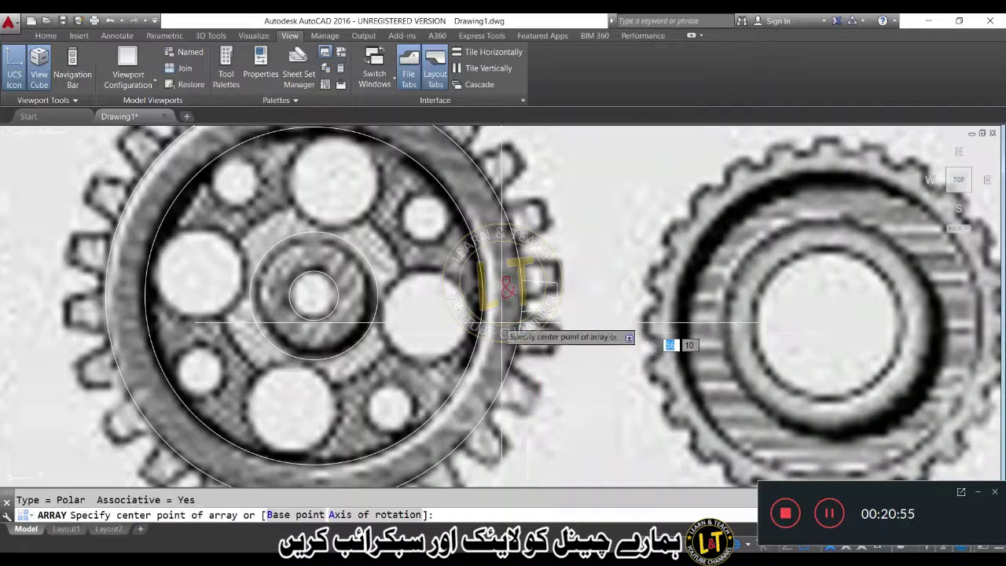
scroll(318, 293, up, 5)
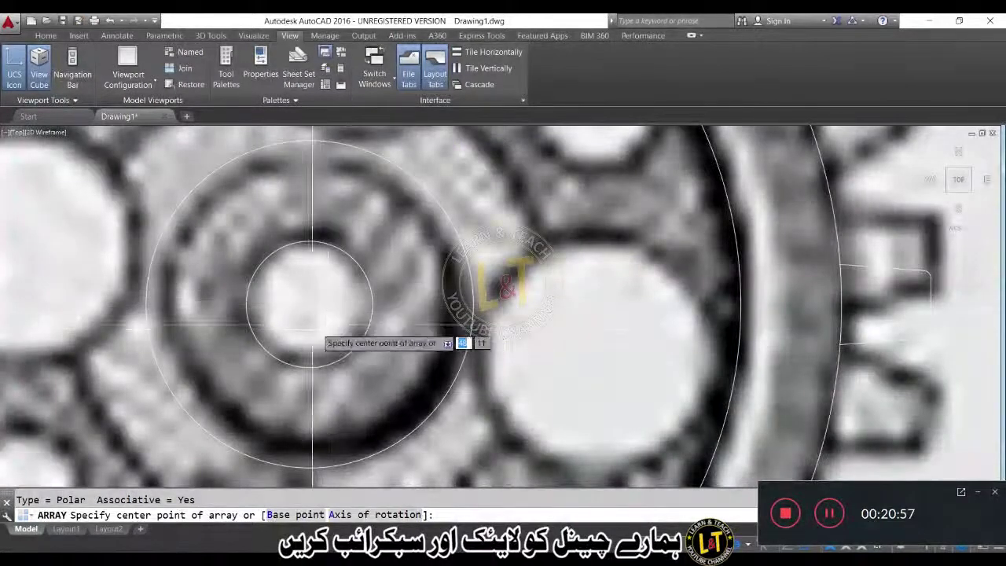
scroll(314, 308, down, 4)
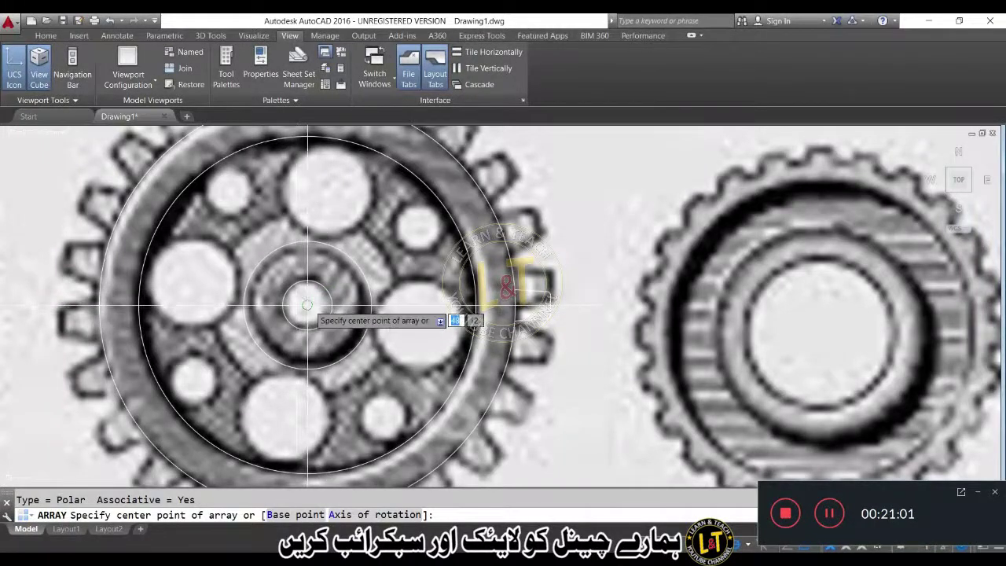
click(307, 304)
- Set the tooth array to 30 items and finish it
text(i)
key(Return)
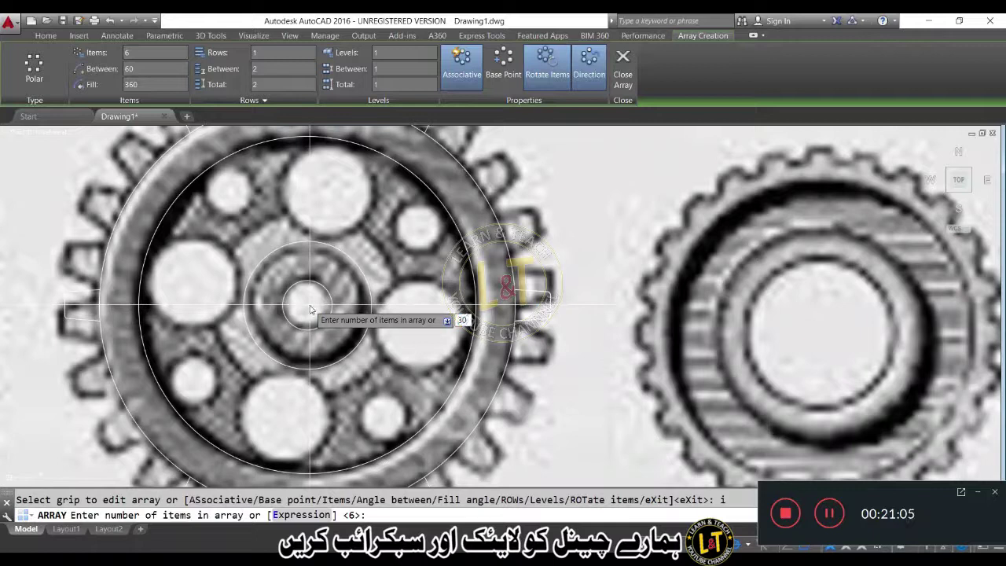
text(30)
key(Return)
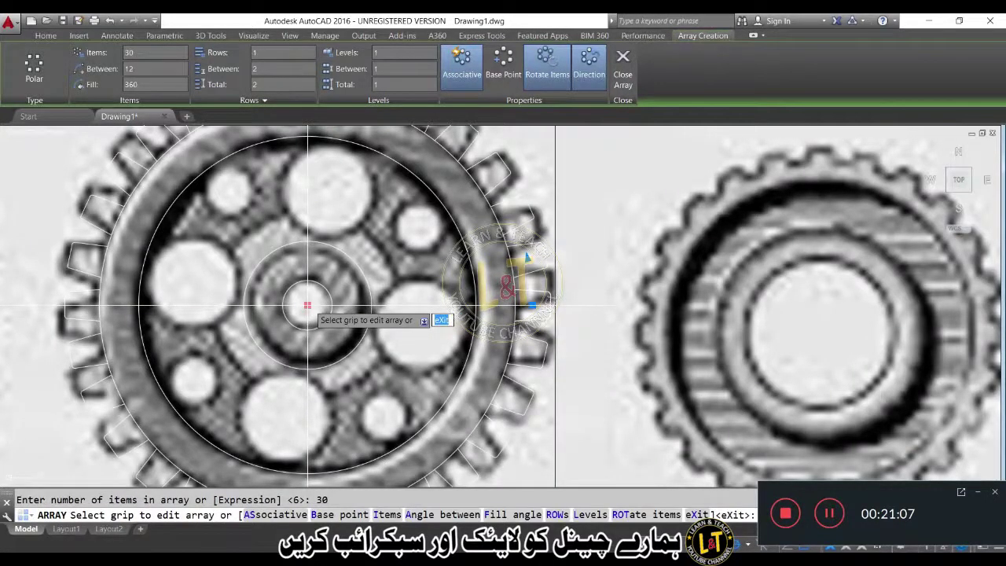
key(Return)
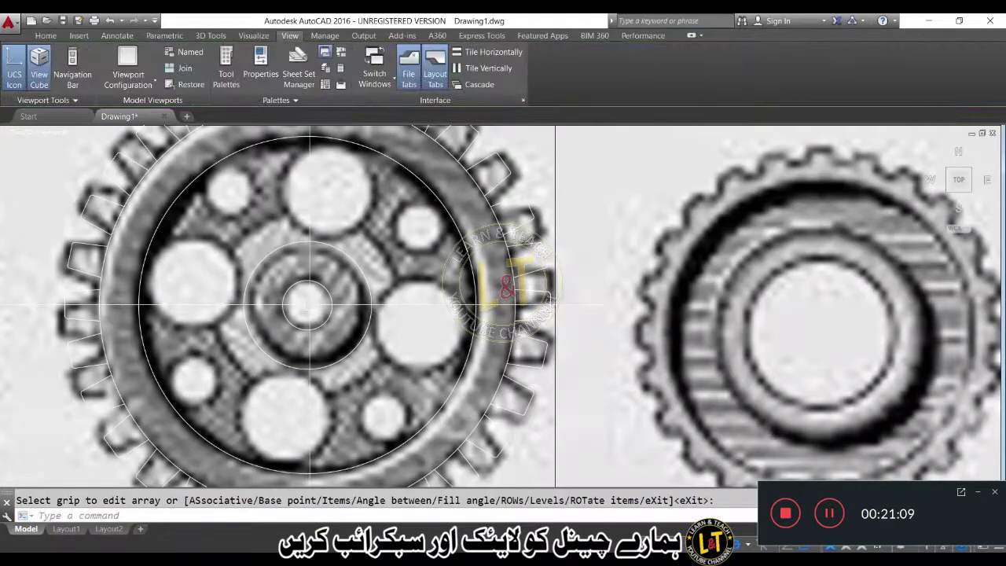
scroll(306, 305, down, 1)
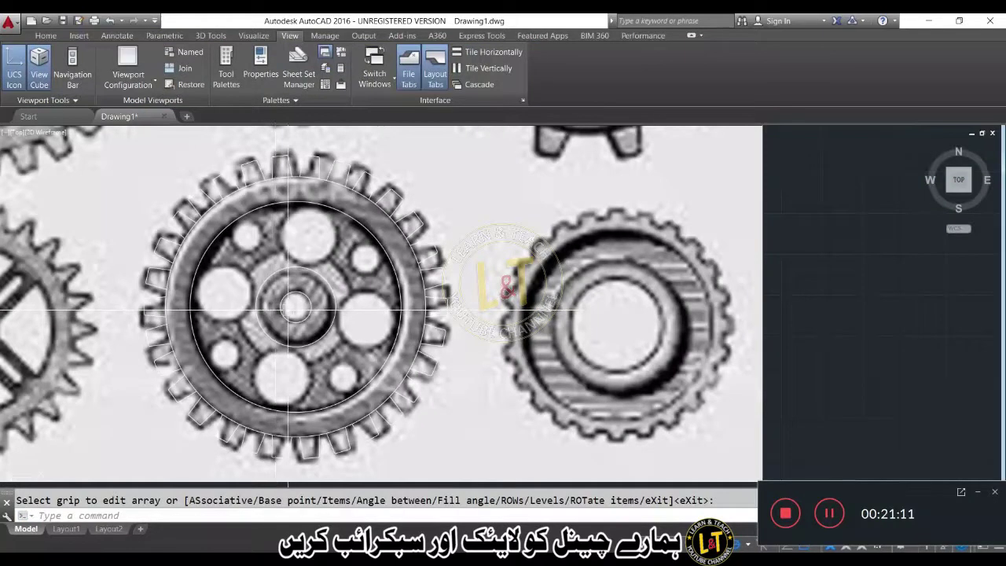
key(Escape)
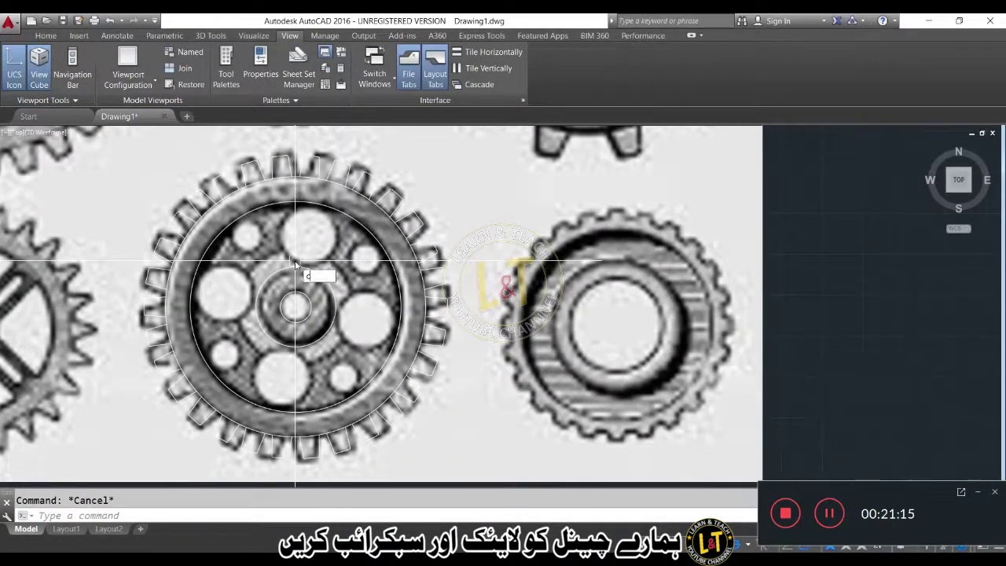
- Draw a circle tracing the large round hole above the hub of the gear
text(c)
key(Return)
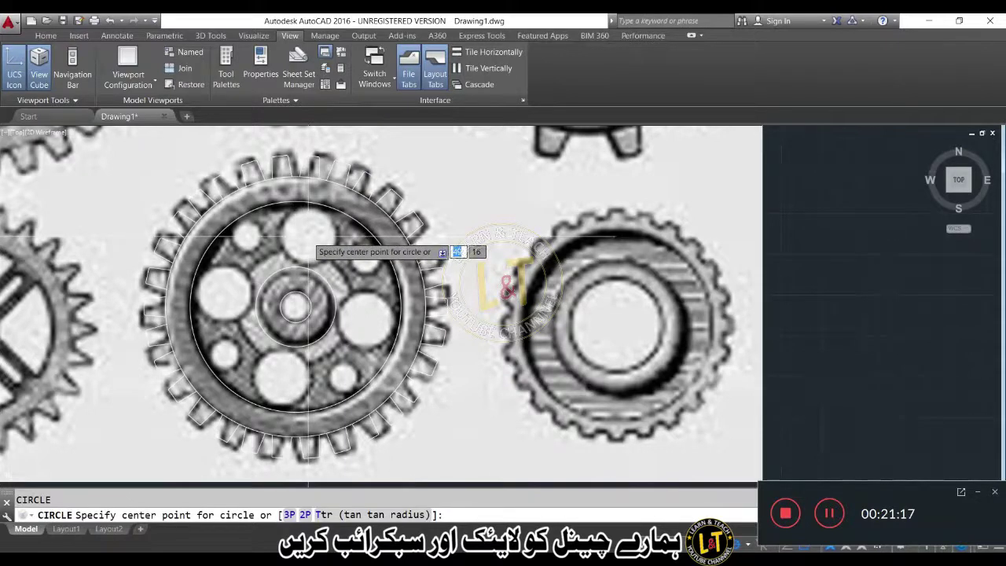
click(308, 236)
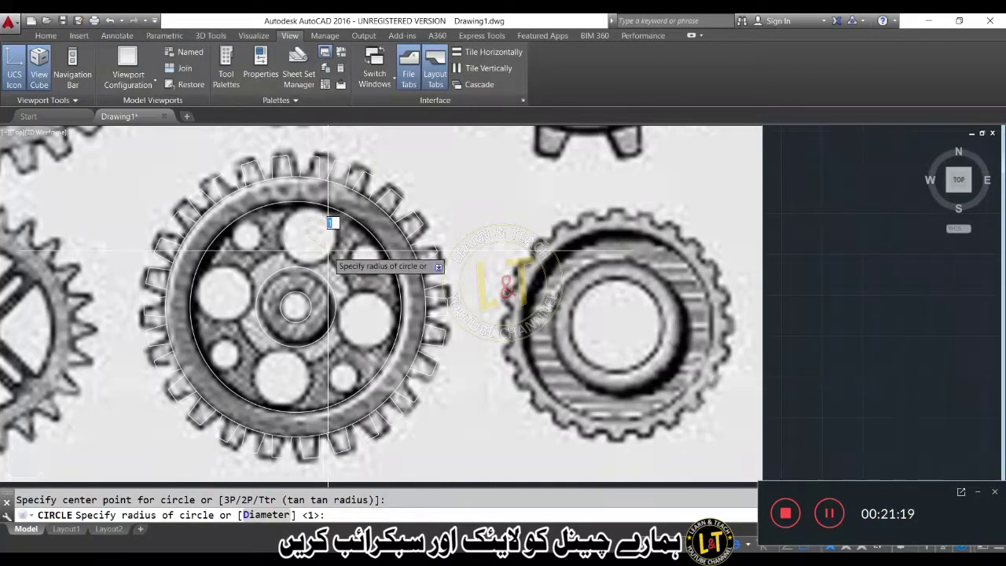
click(326, 249)
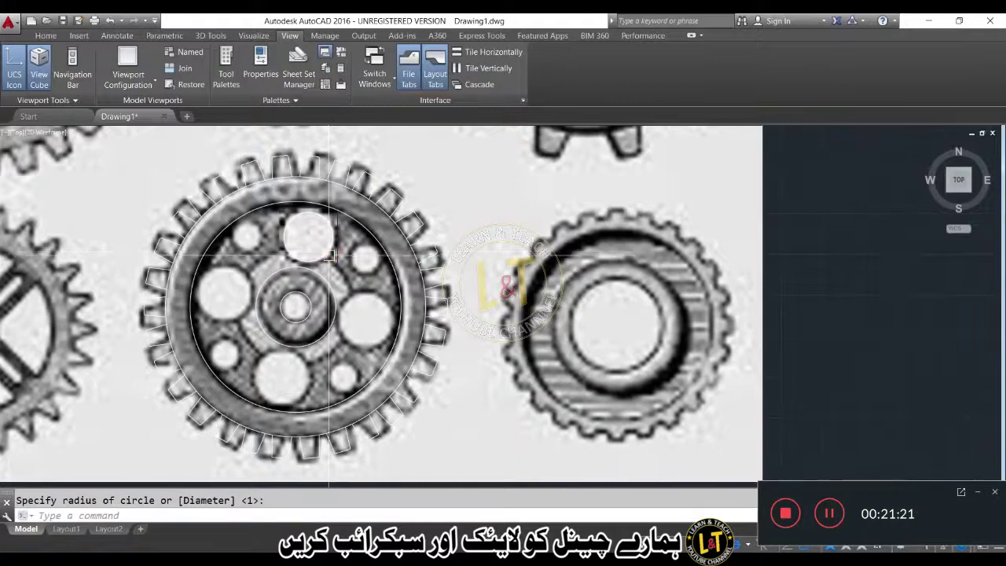
- Polar-array the large hole's circle around the gear's centre with 4 items
text(ar)
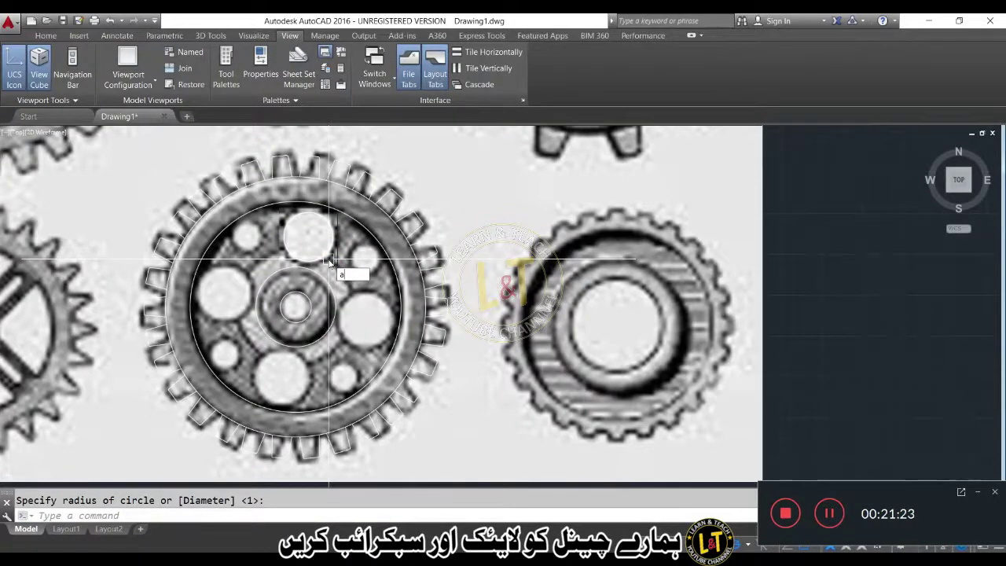
key(Return)
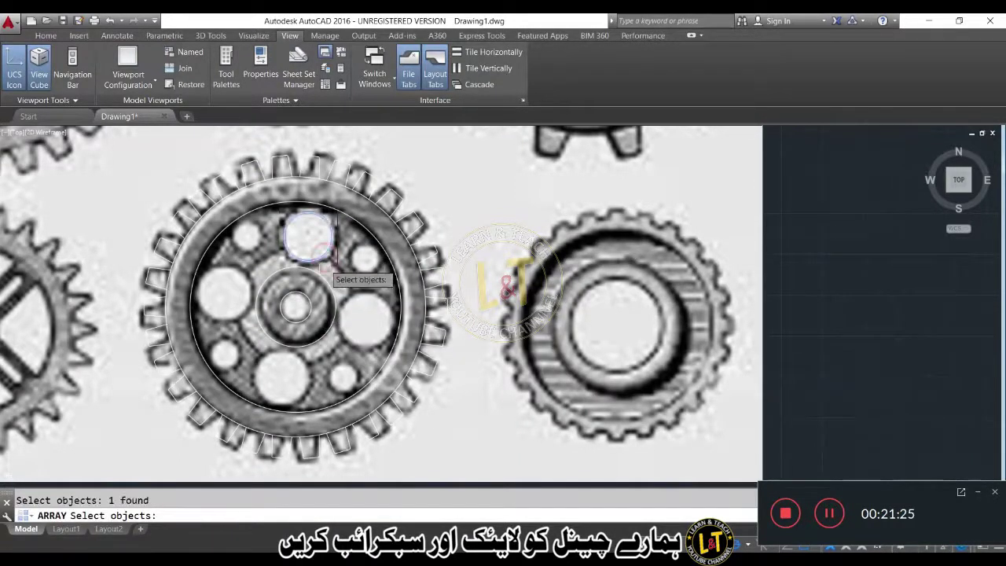
key(Return)
key(Return)
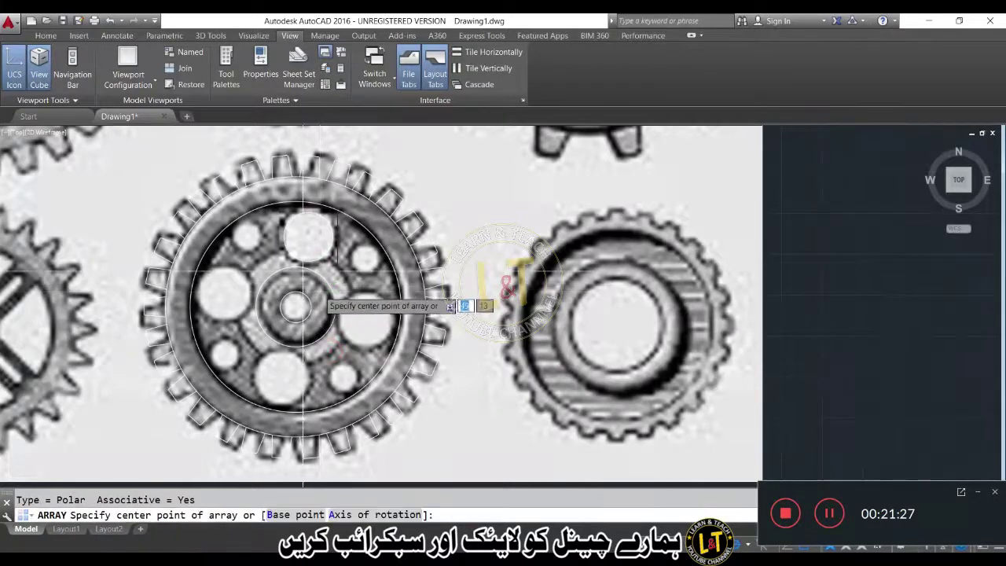
click(296, 304)
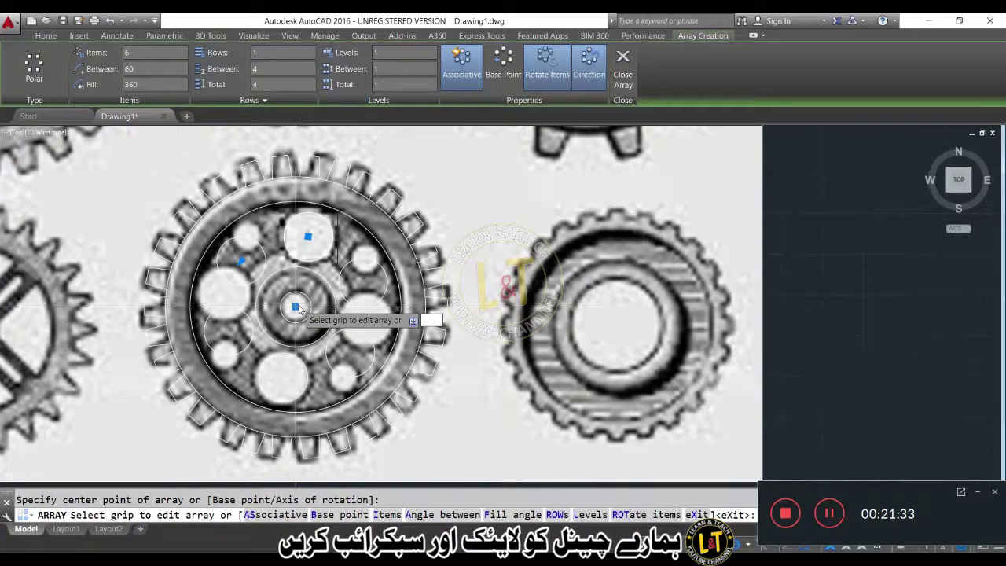
text(i)
key(Return)
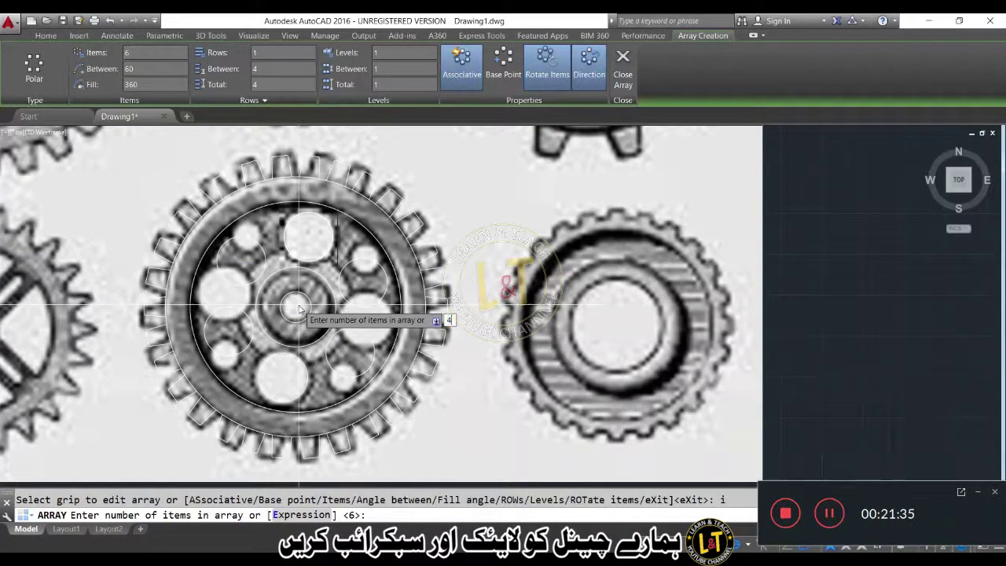
key(Return)
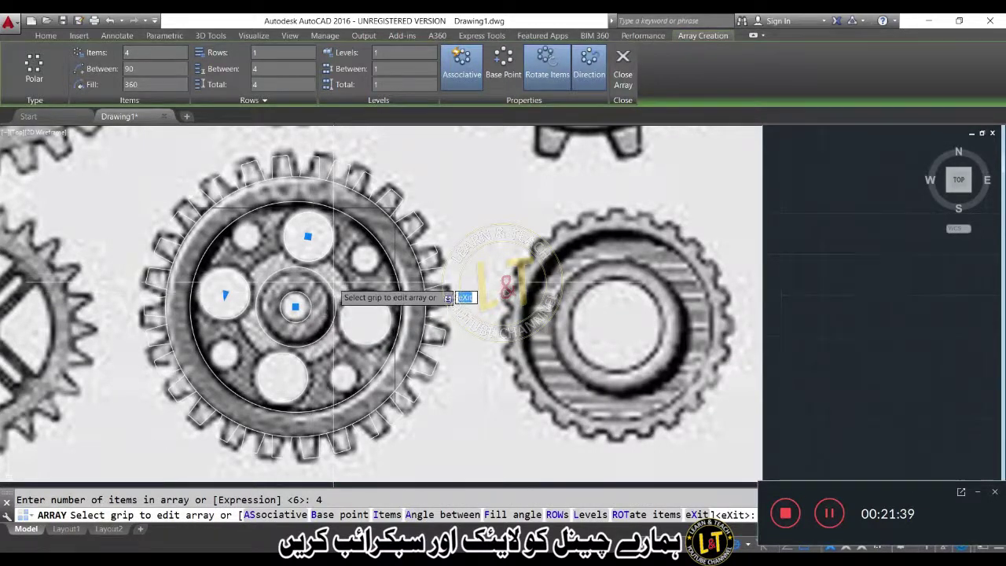
key(Escape)
- Draw a circle tracing the small round hole at the gear's upper right
text(c)
key(Return)
scroll(363, 270, up, 2)
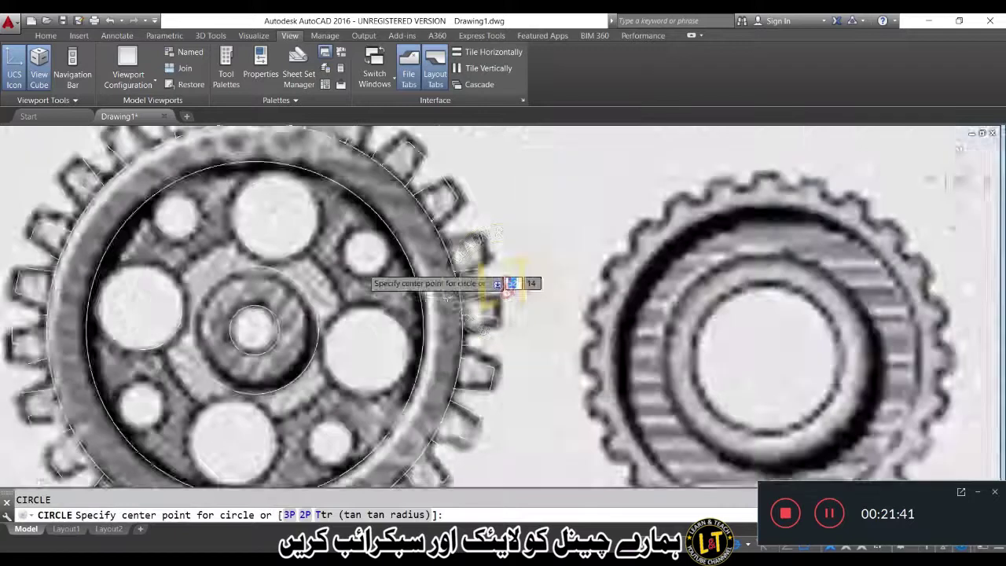
scroll(363, 269, up, 2)
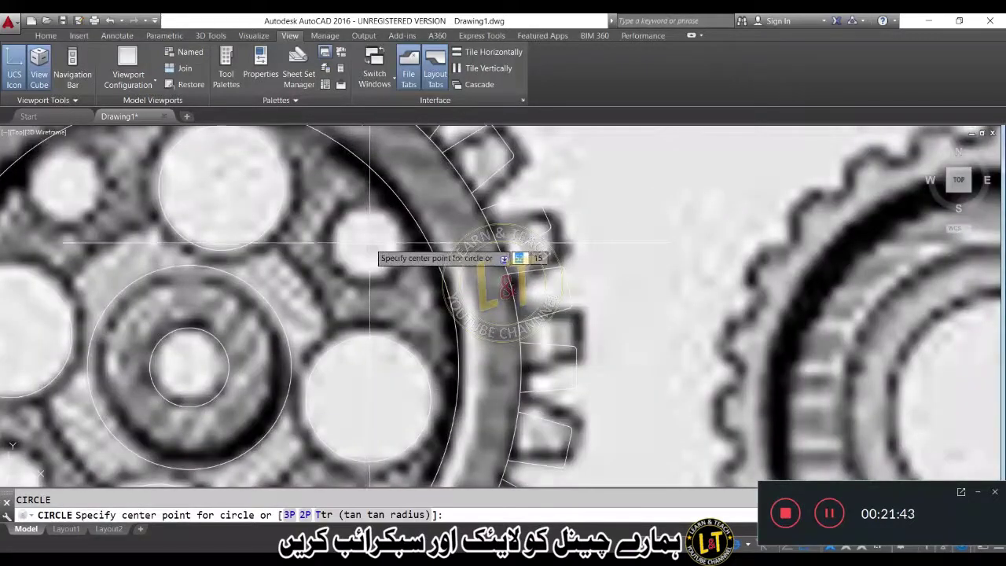
click(367, 242)
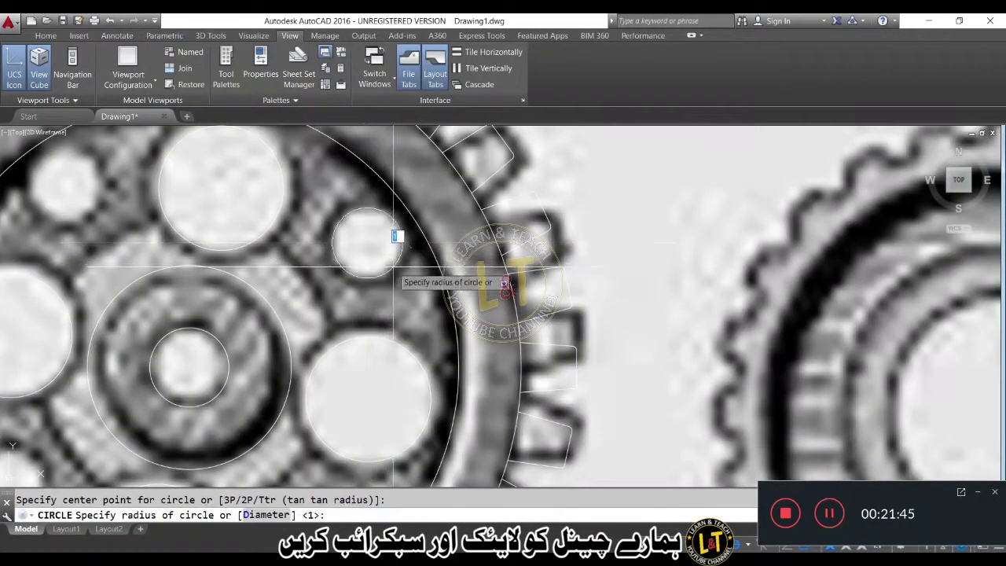
click(392, 267)
scroll(391, 267, down, 3)
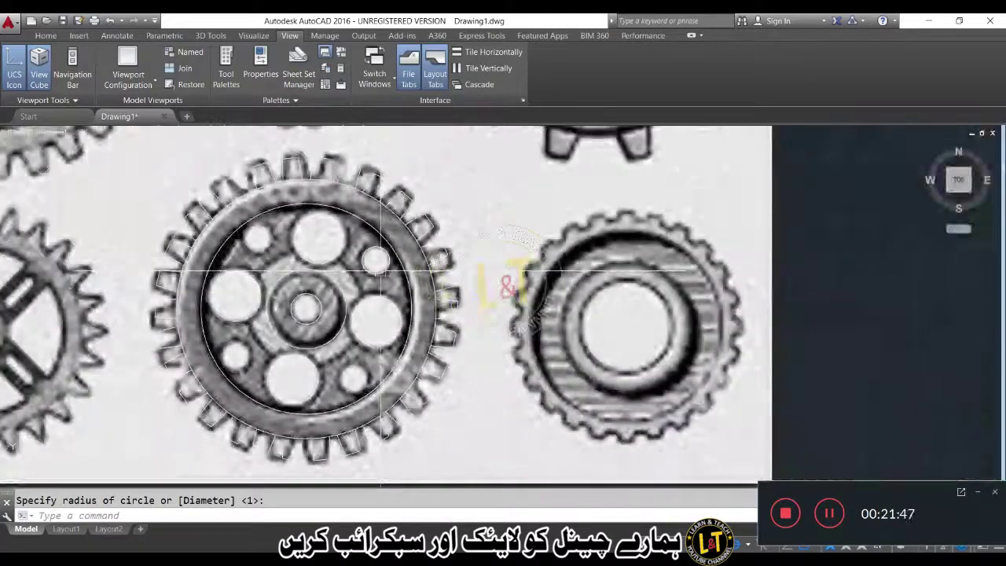
- Create a polar array of the small hole's circle around the gear's centre
text(array)
key(Return)
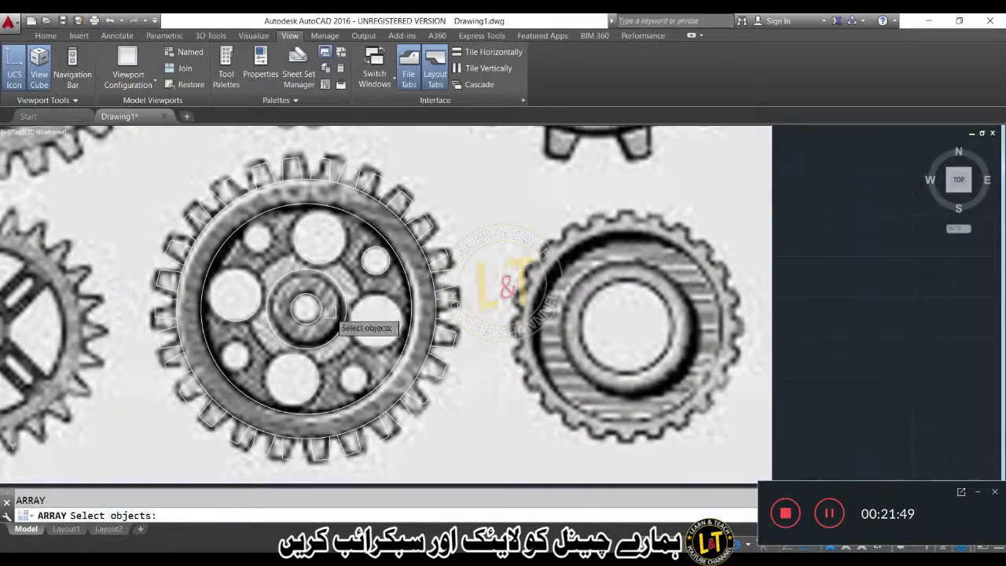
click(361, 271)
key(Return)
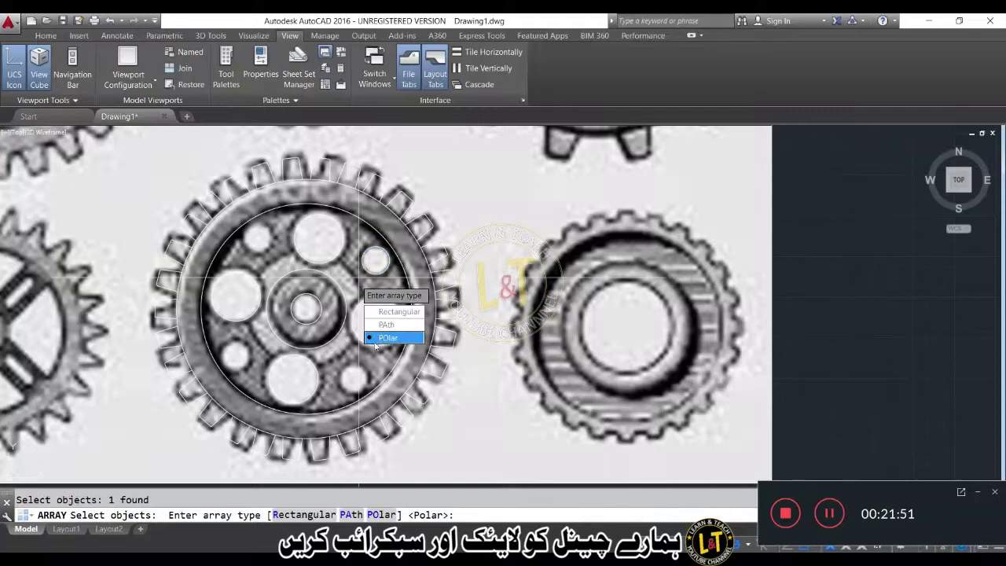
click(377, 337)
key(Return)
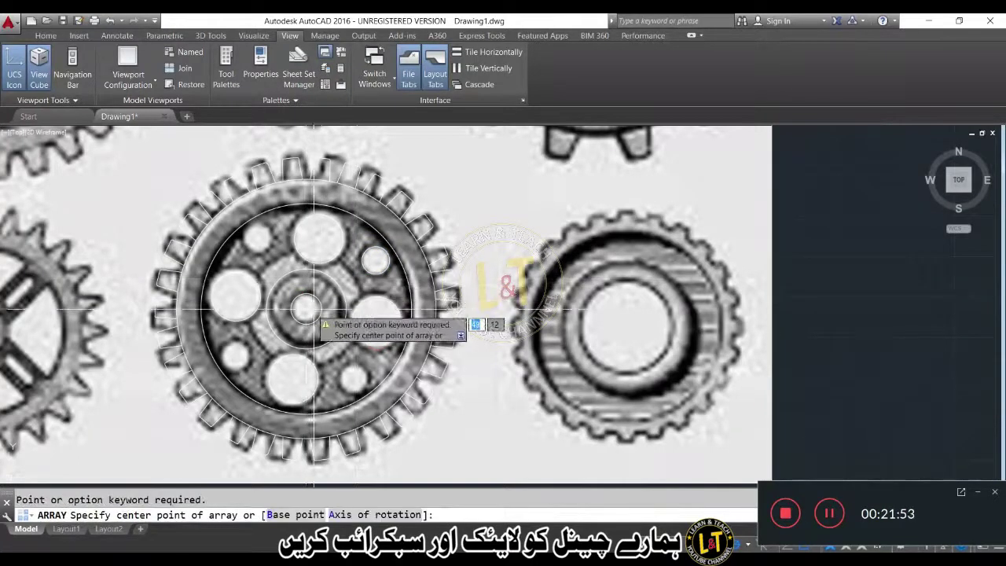
scroll(320, 313, up, 4)
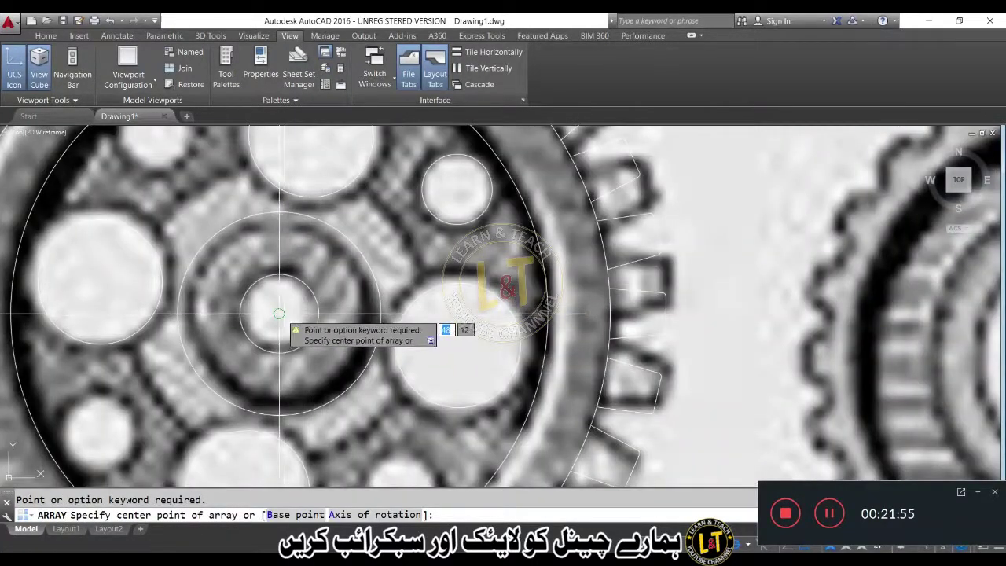
click(279, 314)
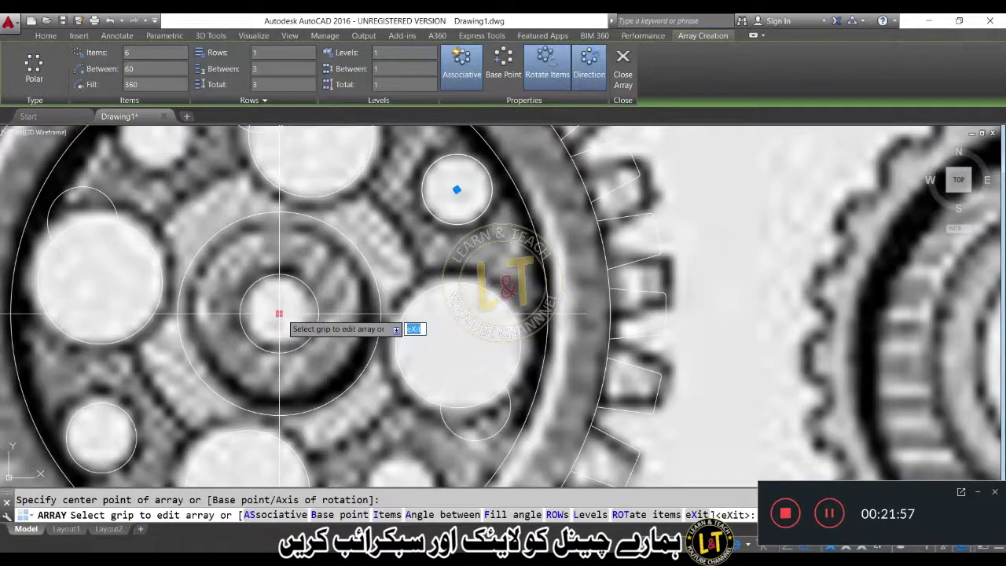
- Set the small-hole array to 4 items and finish it
text(i)
key(Return)
text(4)
key(Return)
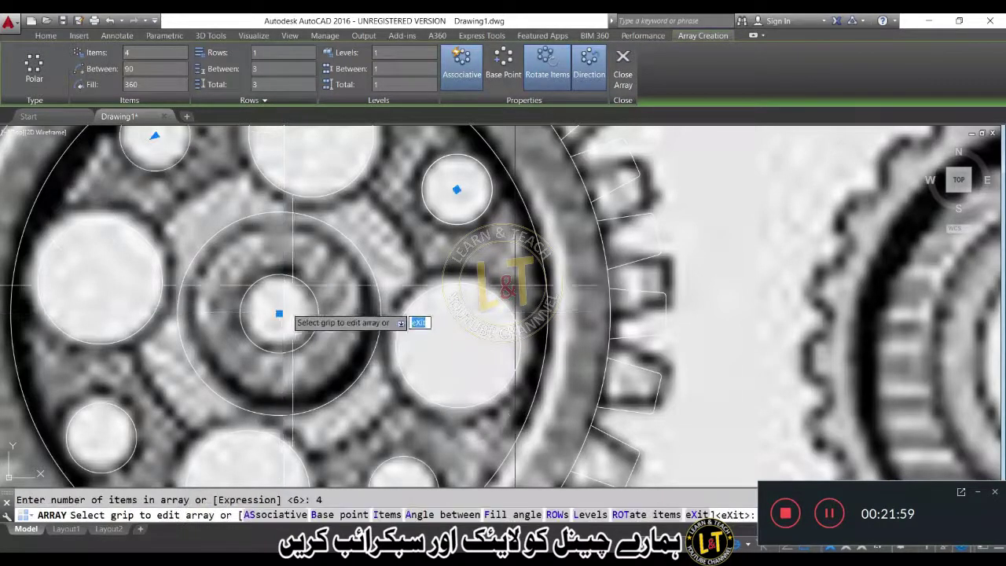
scroll(290, 292, down, 3)
scroll(309, 285, down, 3)
key(Escape)
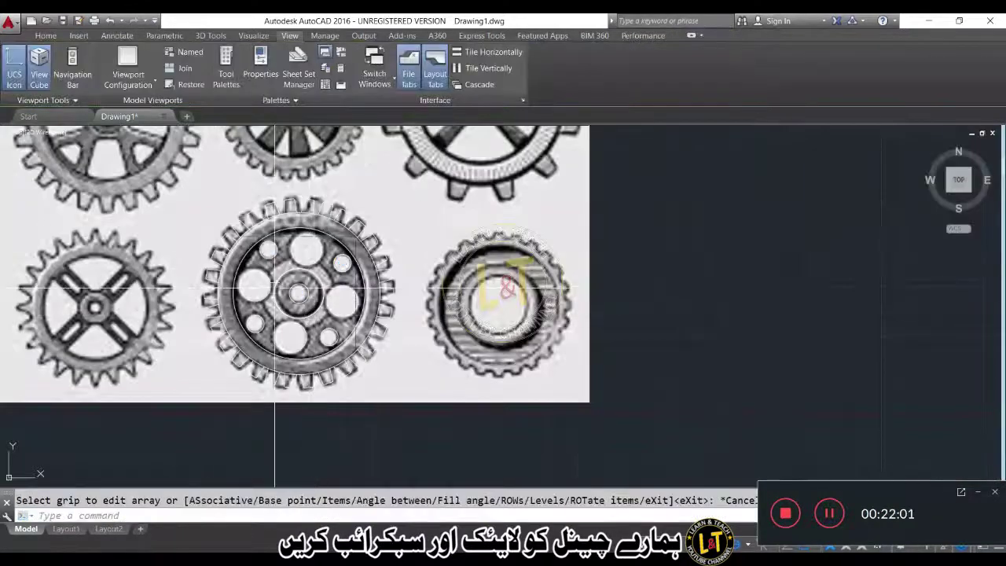
scroll(252, 226, up, 4)
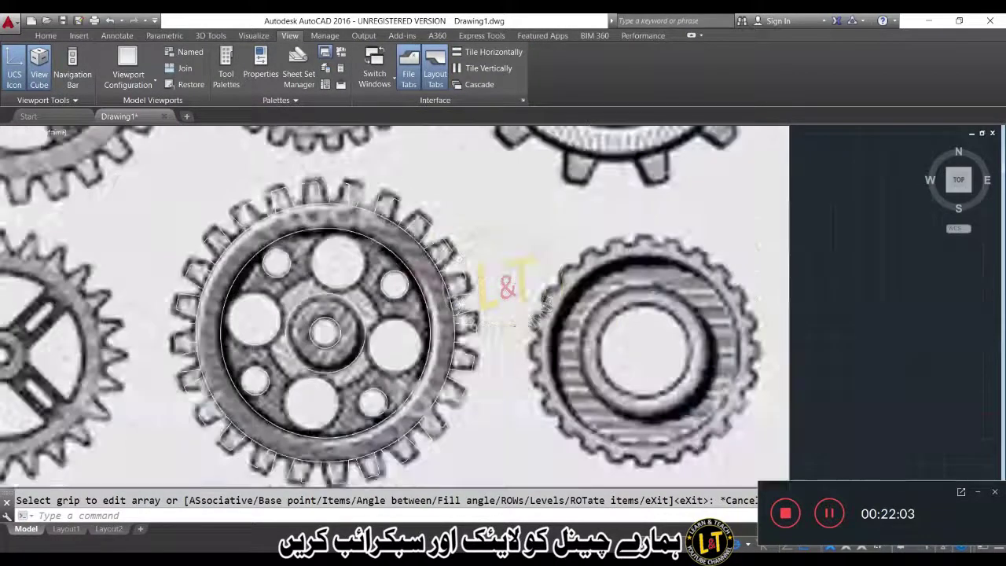
- Move the complete round-hole gear tracing off the reference image to the lower end of the finished gears beside it
scroll(252, 213, down, 3)
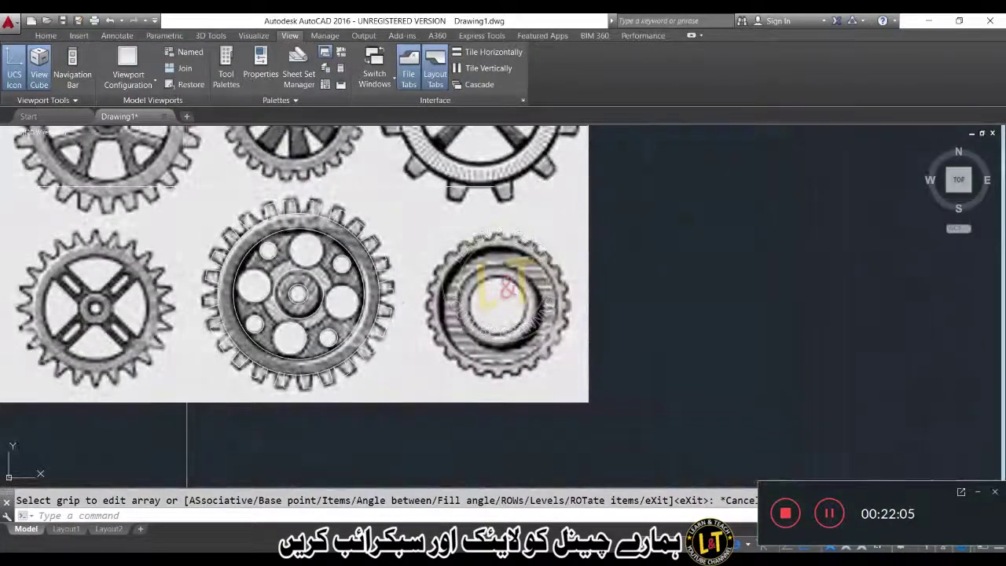
click(191, 190)
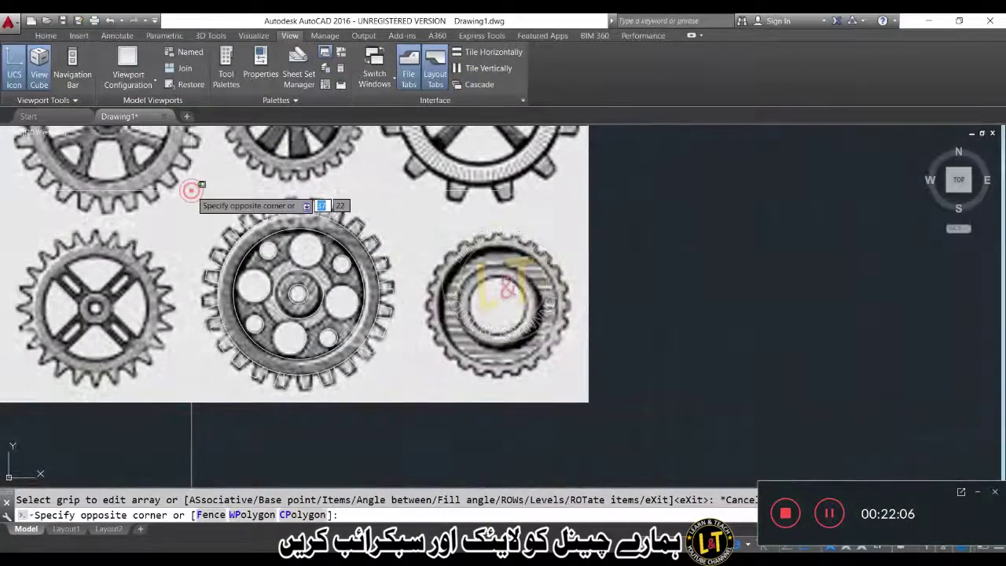
click(401, 395)
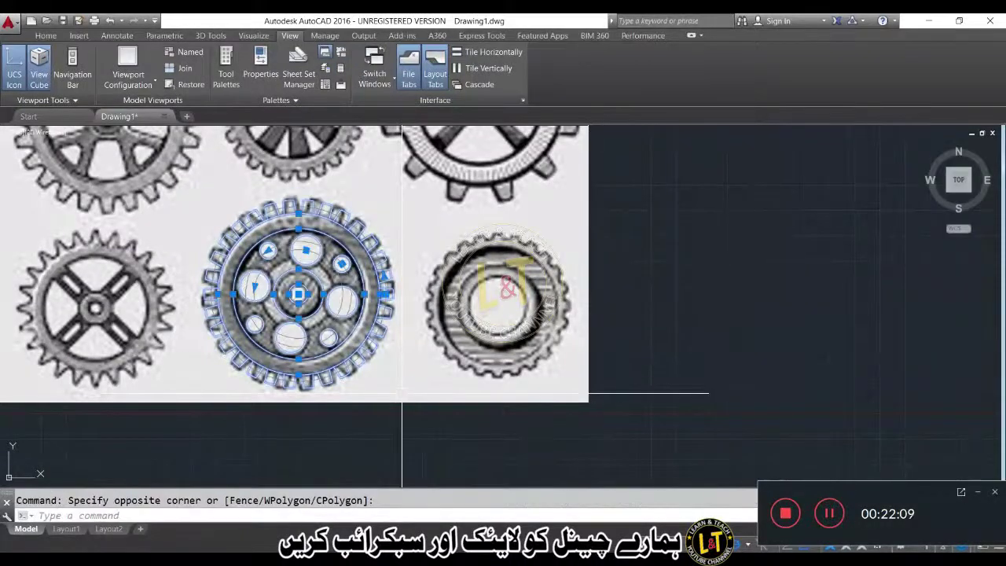
text(m)
key(Return)
click(404, 394)
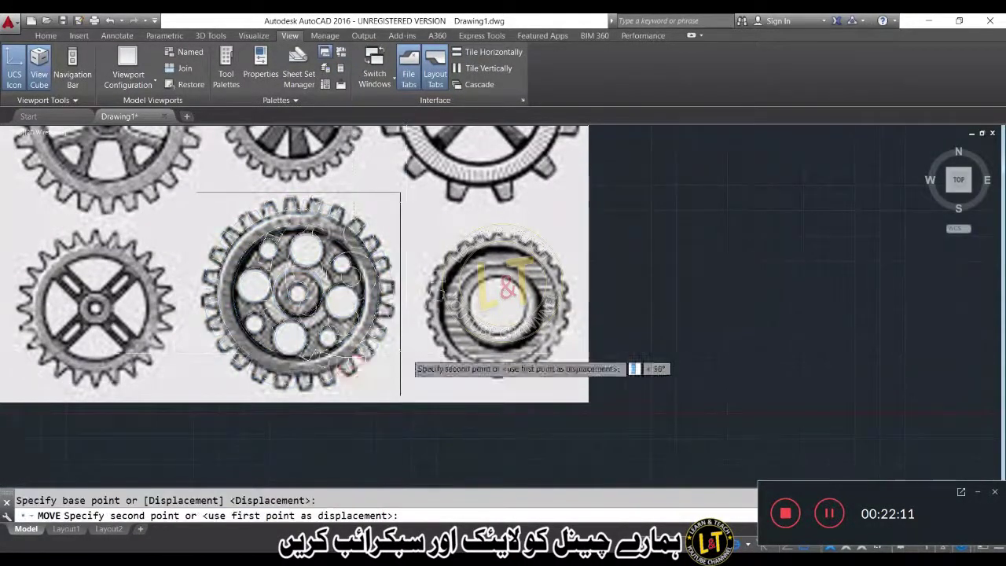
scroll(324, 370, down, 5)
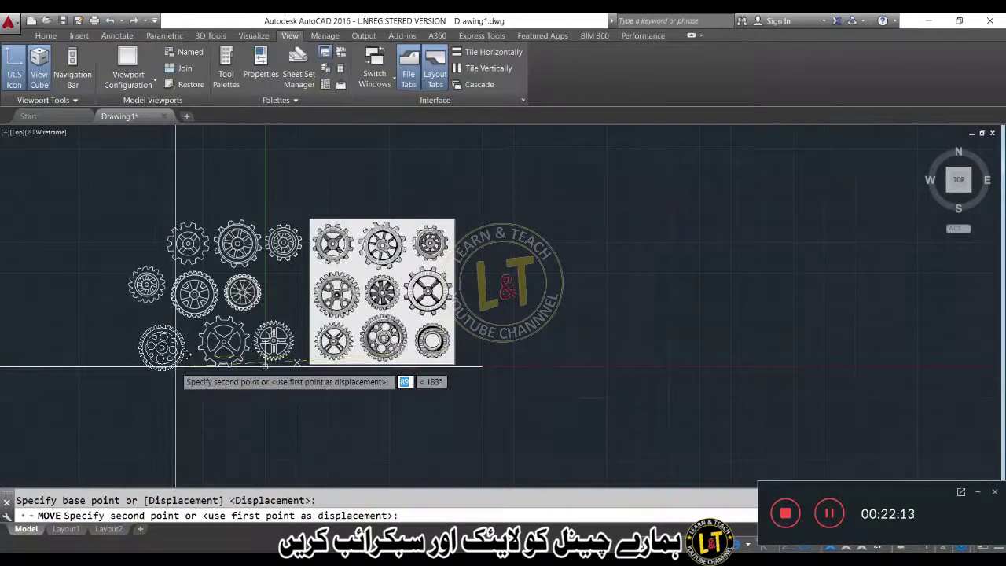
click(179, 363)
- Trim the rim circle's segments under the teeth along the upper-right part of the moved round-hole gear
scroll(183, 346, up, 8)
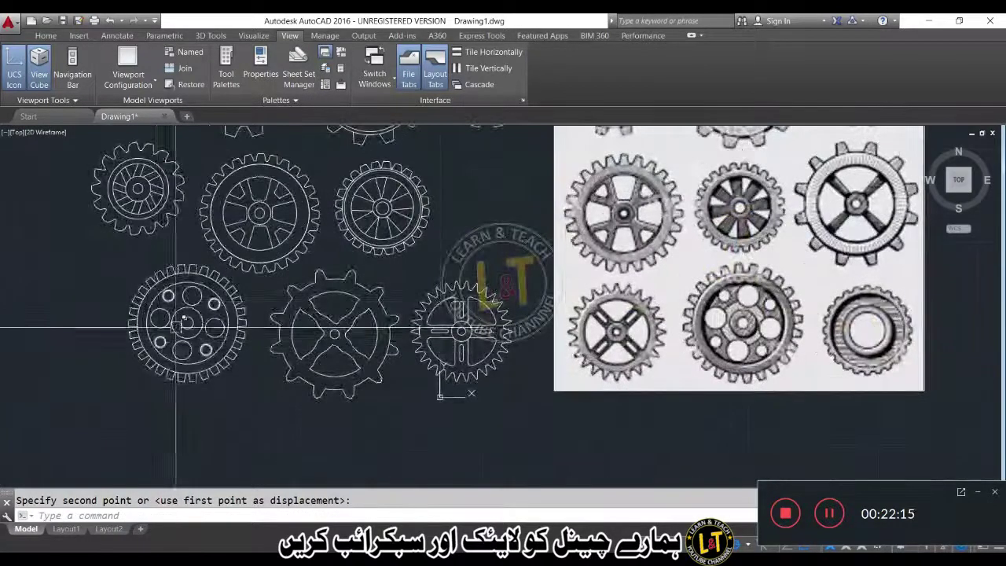
key(Escape)
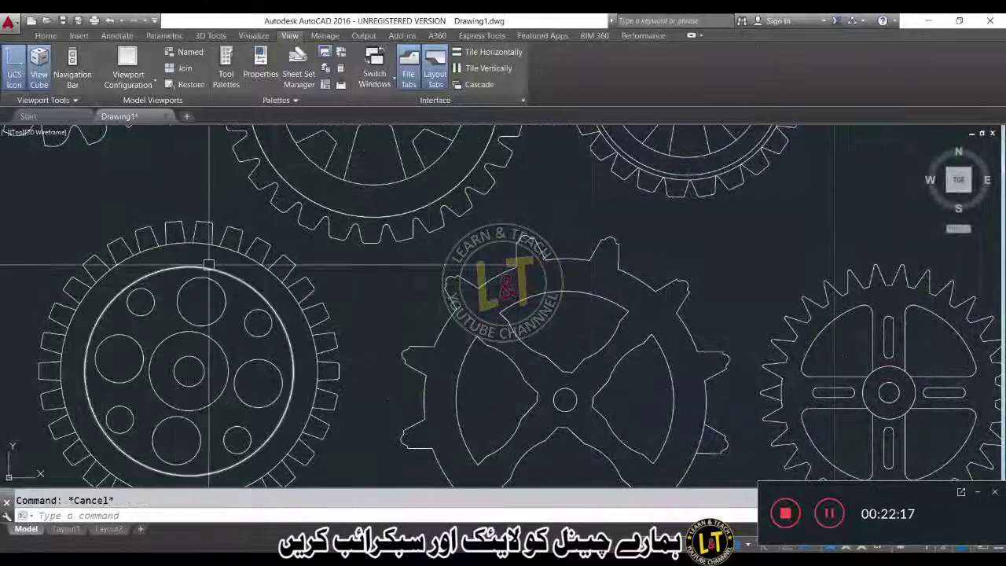
text(tr)
key(Return)
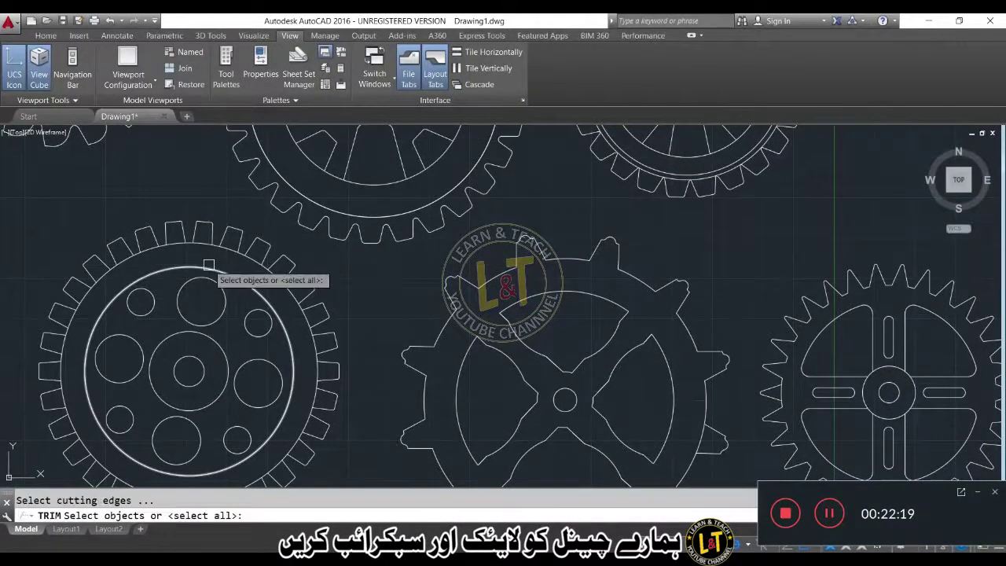
key(Return)
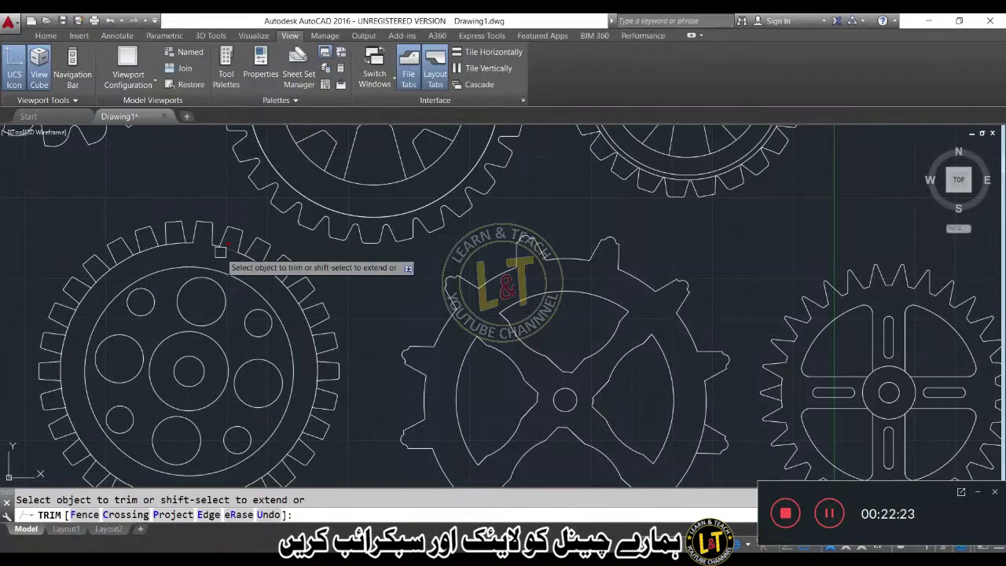
scroll(220, 245, up, 2)
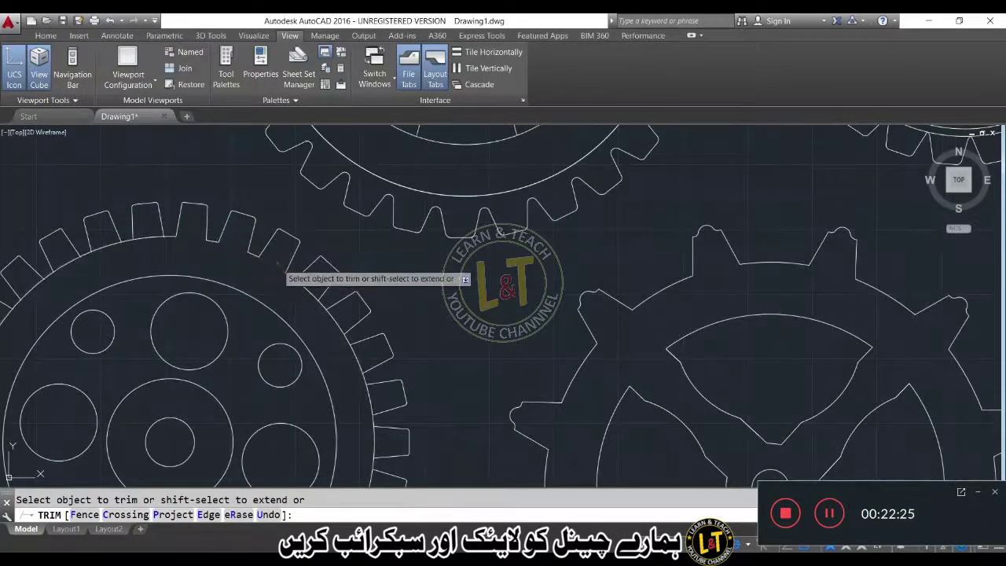
click(305, 289)
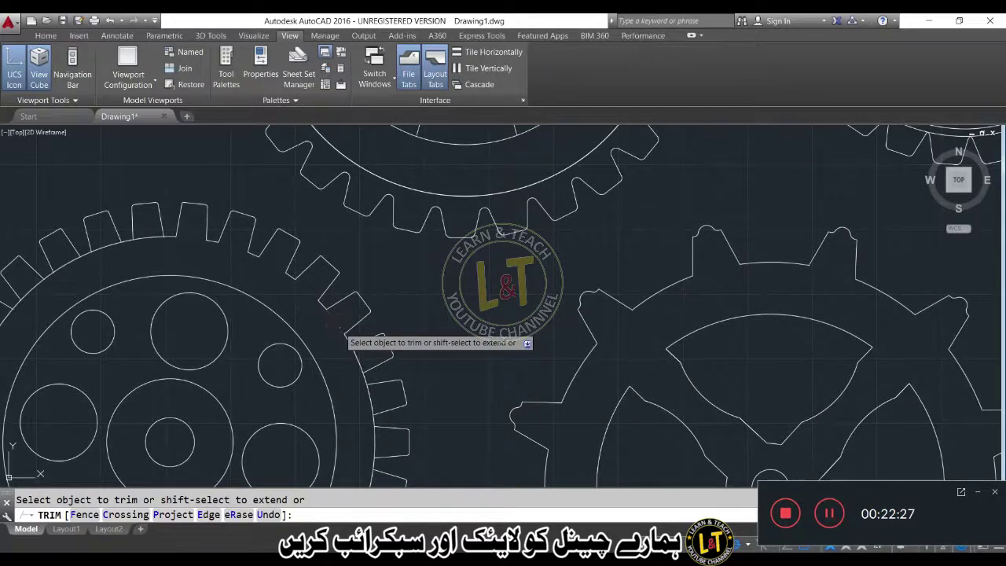
click(354, 363)
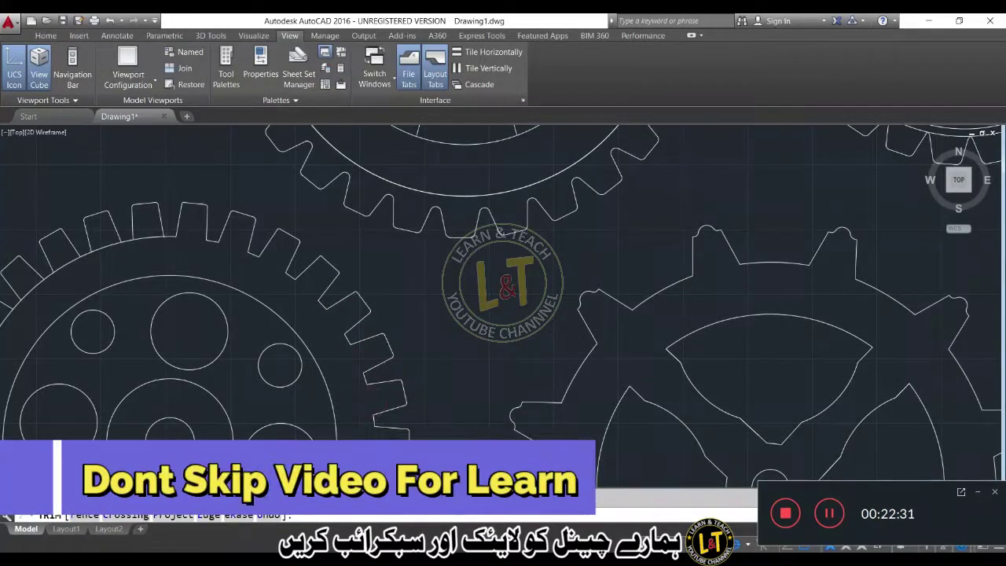
- Trim the remaining rim circle segments under the teeth around the rest of the round-hole gear and end trimming
middle_drag(363, 434, 349, 354)
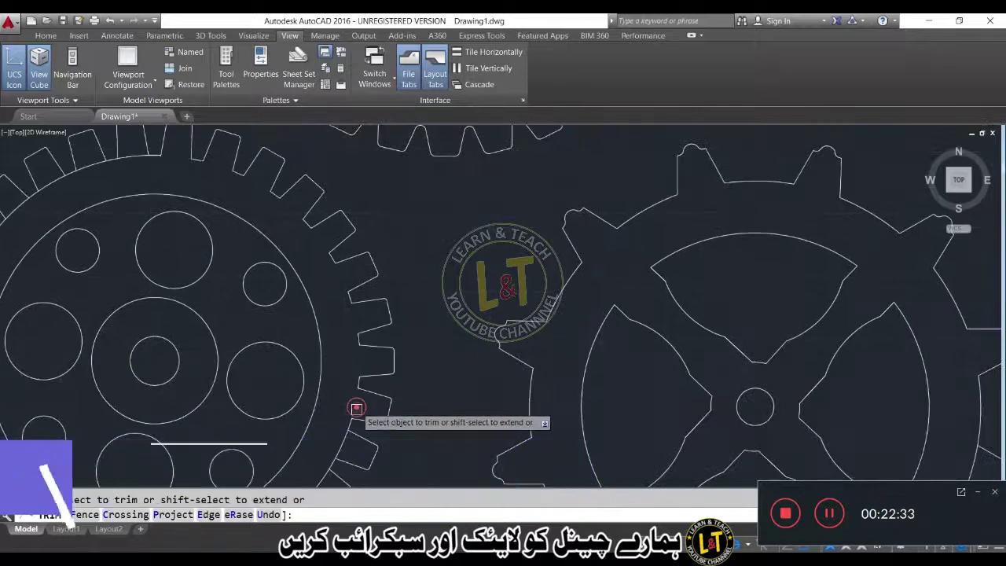
click(343, 447)
scroll(343, 370, down, 2)
scroll(332, 426, up, 2)
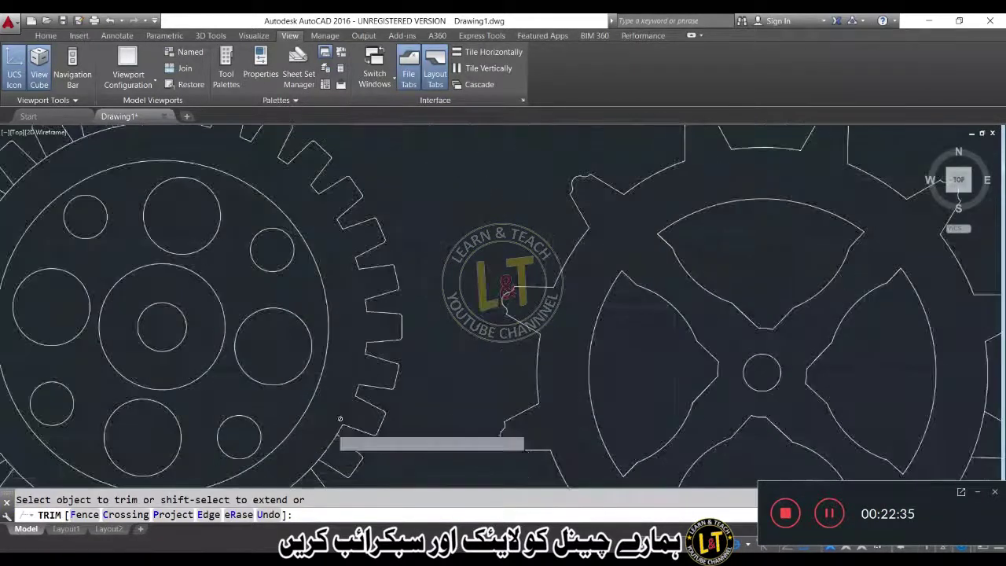
scroll(335, 446, down, 3)
scroll(326, 437, up, 2)
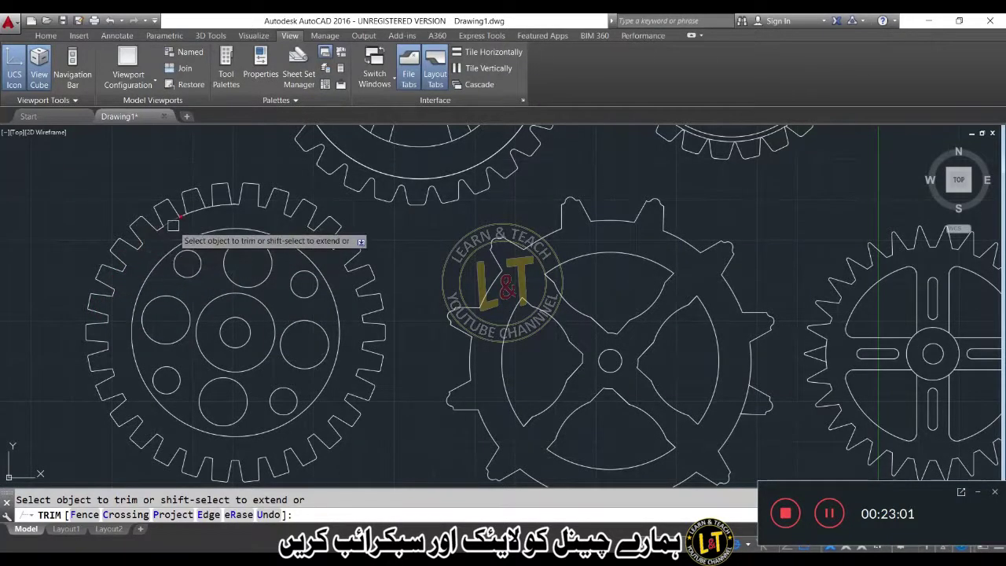
click(223, 208)
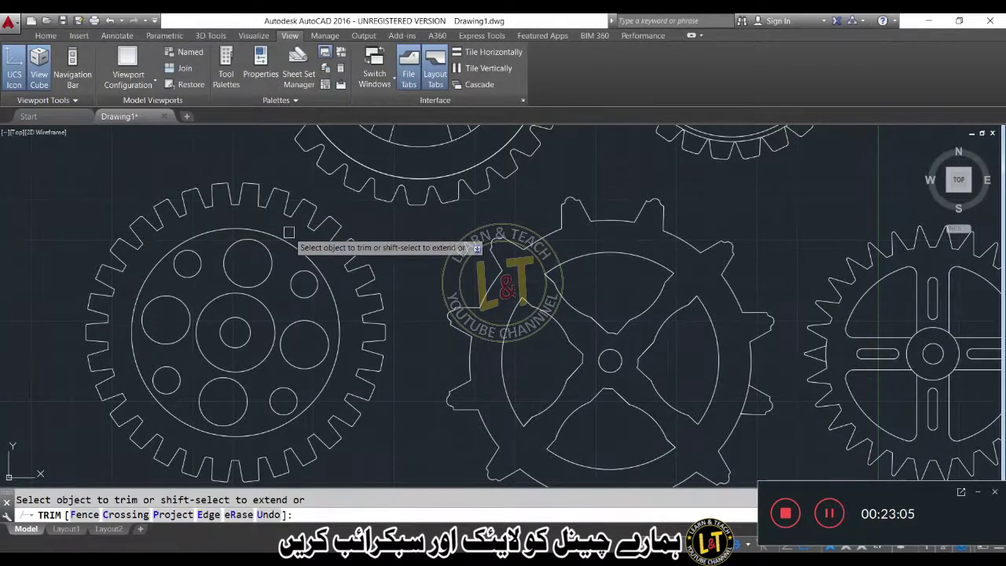
key(Escape)
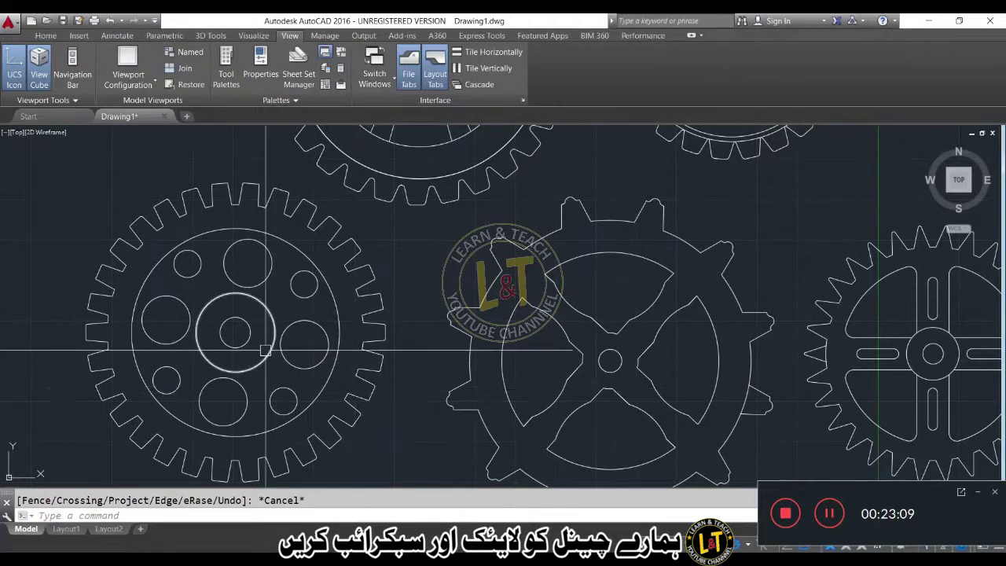
key(Escape)
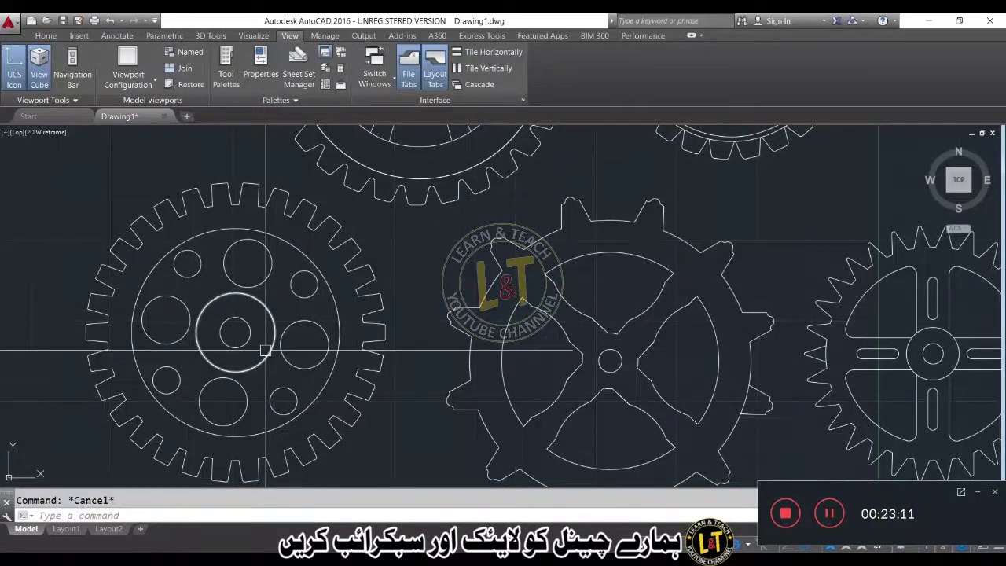
- Draw a circle tracing the central hole of the lower-right gear in the reference image
scroll(265, 350, down, 4)
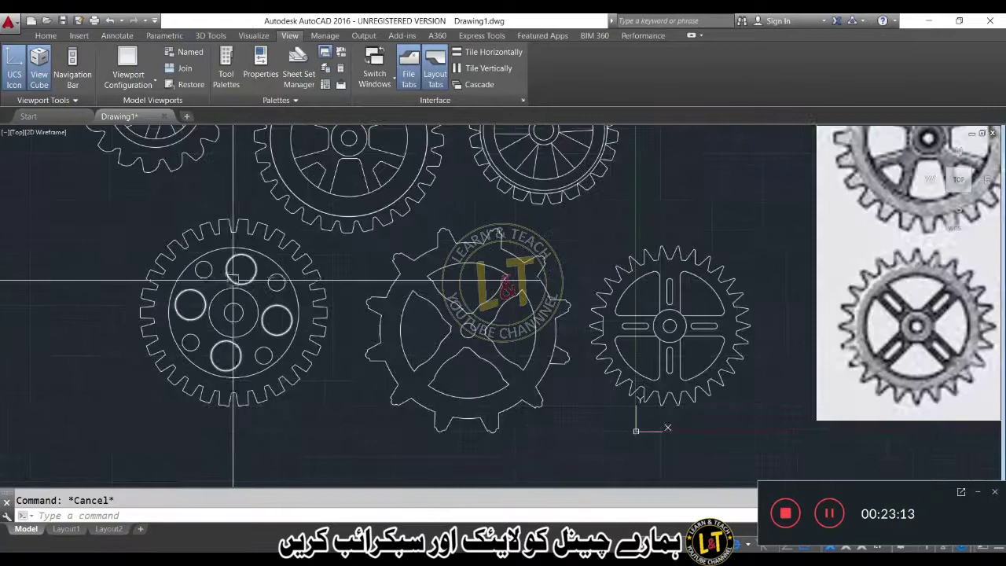
middle_drag(353, 362, 239, 344)
scroll(238, 343, down, 2)
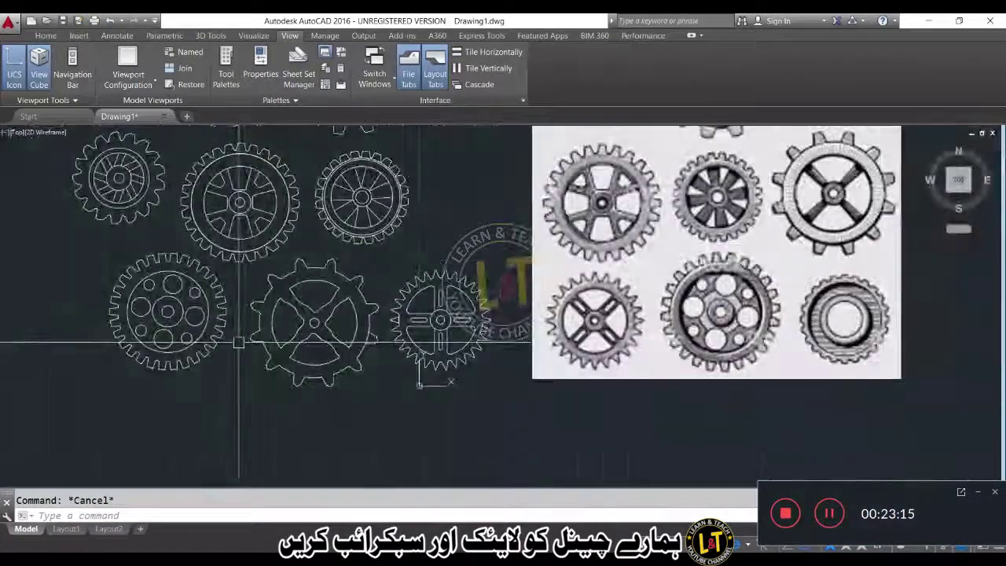
middle_drag(750, 366, 570, 367)
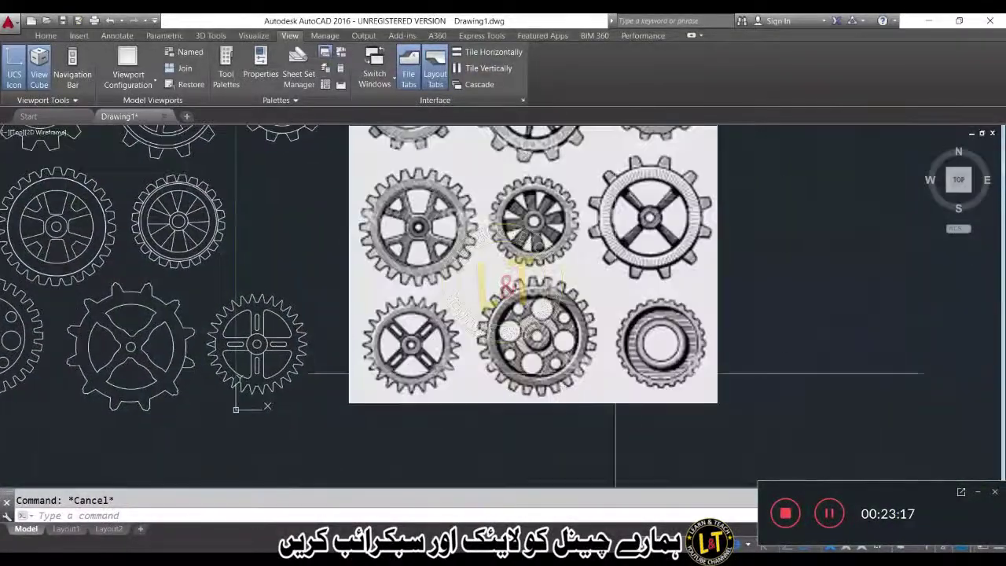
scroll(621, 368, up, 2)
text(c)
key(Return)
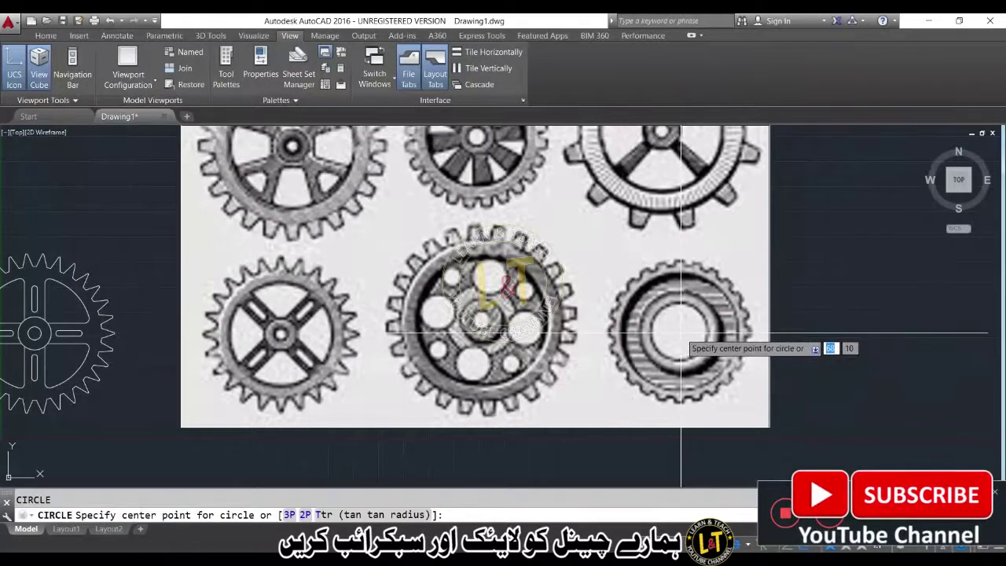
click(678, 331)
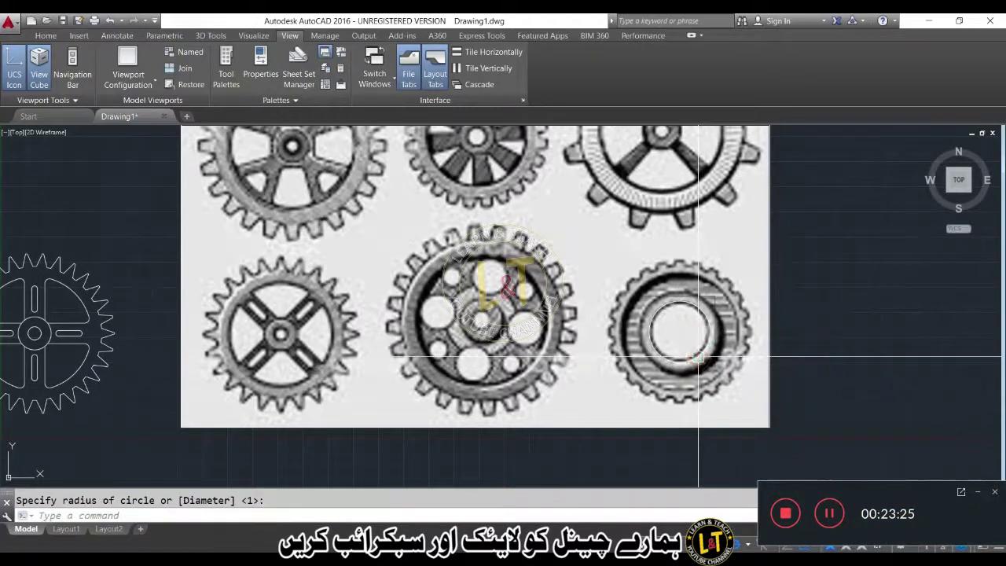
- Offset the central hole's circle outward by 1 to trace the hub ring's outer edge
key(Return)
text(1)
key(Return)
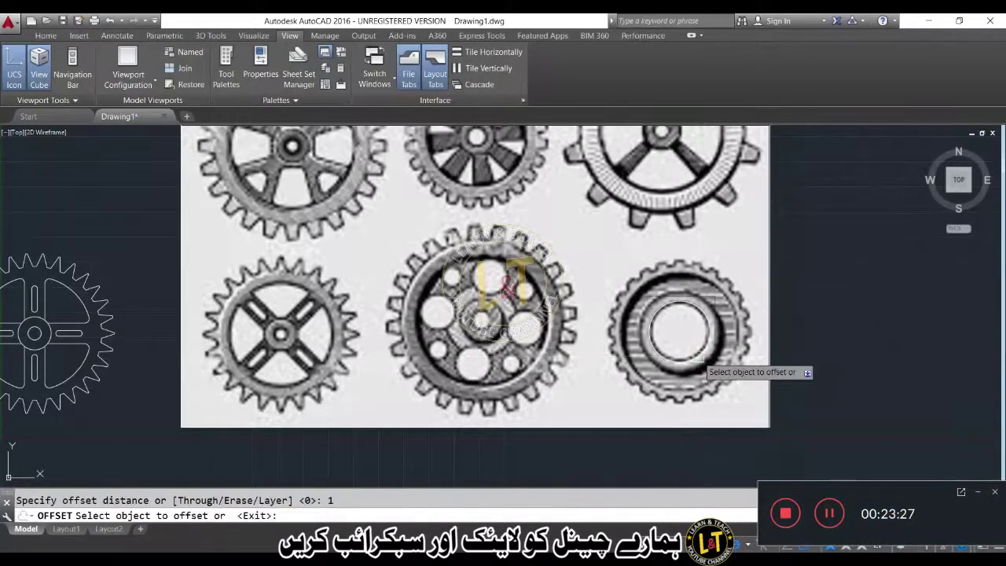
click(698, 360)
click(699, 361)
key(Escape)
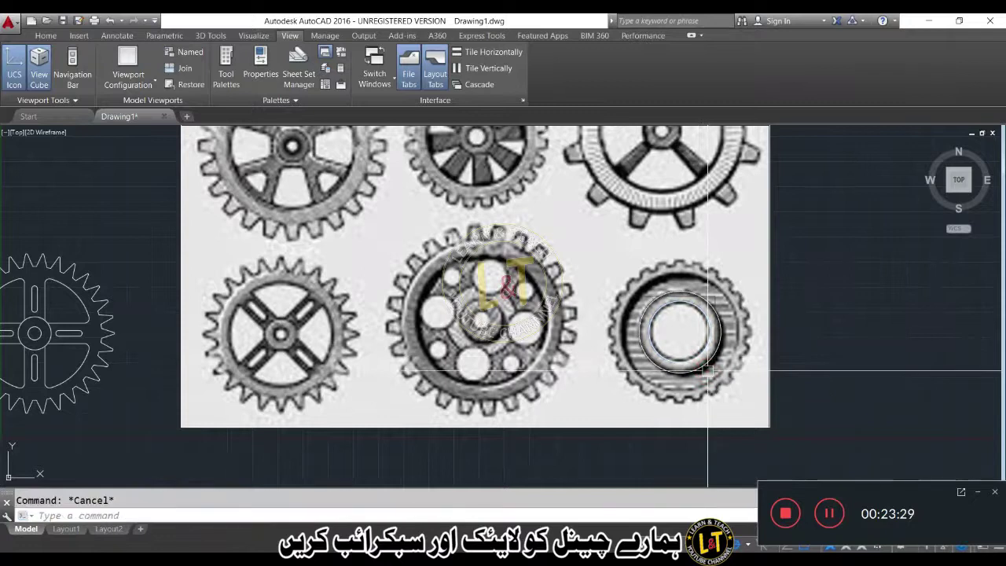
- Offset the hub ring's outer circle outward by 2 to trace the inner edge of the toothed rim
key(Return)
key(Return)
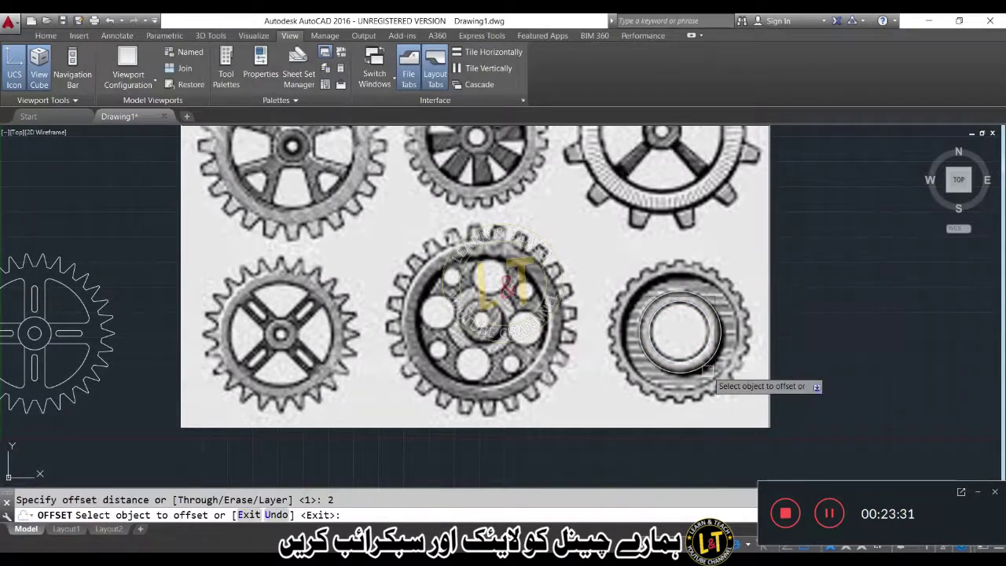
click(708, 368)
click(723, 385)
key(Escape)
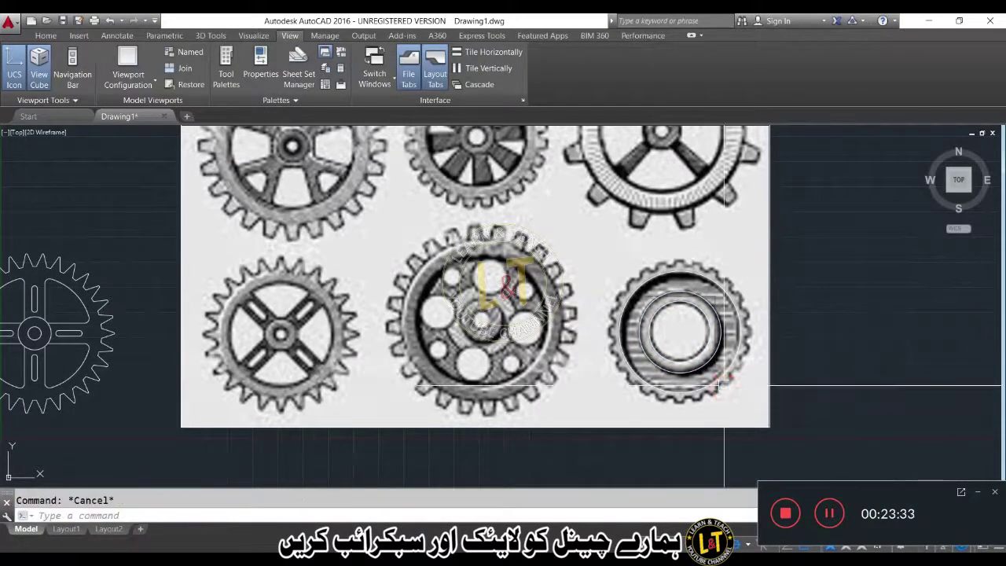
- Draw a horizontal line from the lower-right gear's centre to just beyond its teeth on the right side
scroll(708, 293, up, 2)
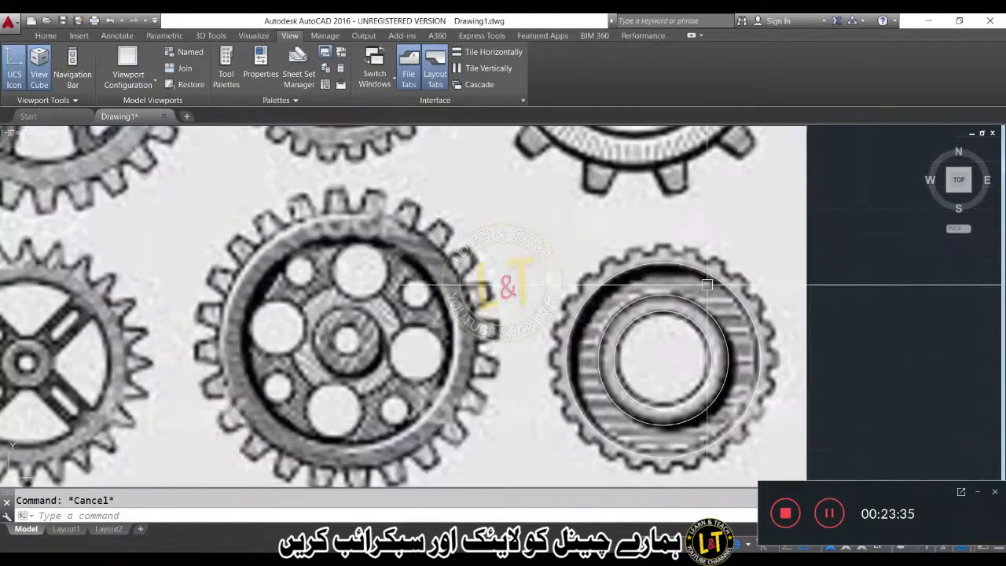
scroll(672, 246, up, 3)
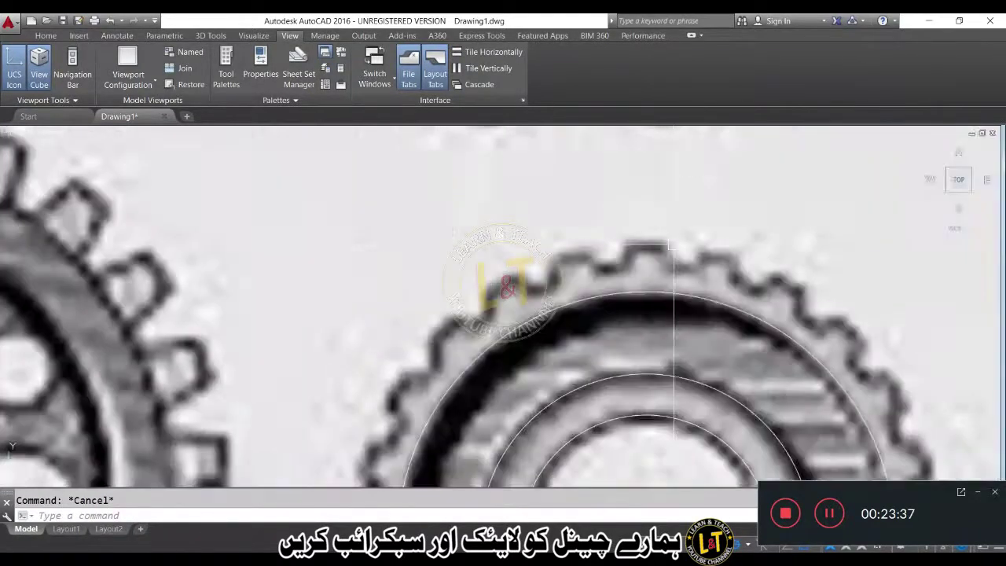
scroll(673, 246, down, 3)
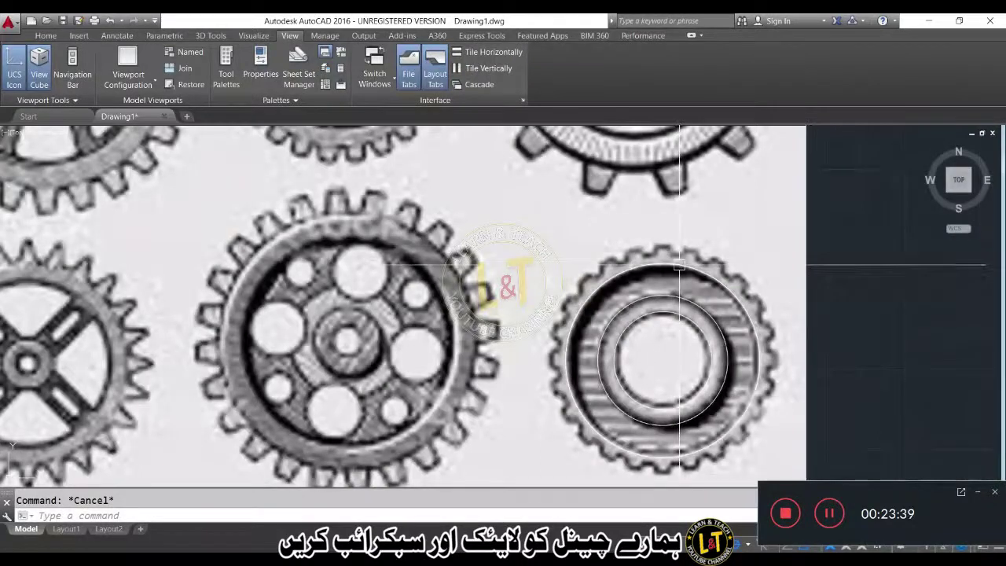
text(l)
key(Return)
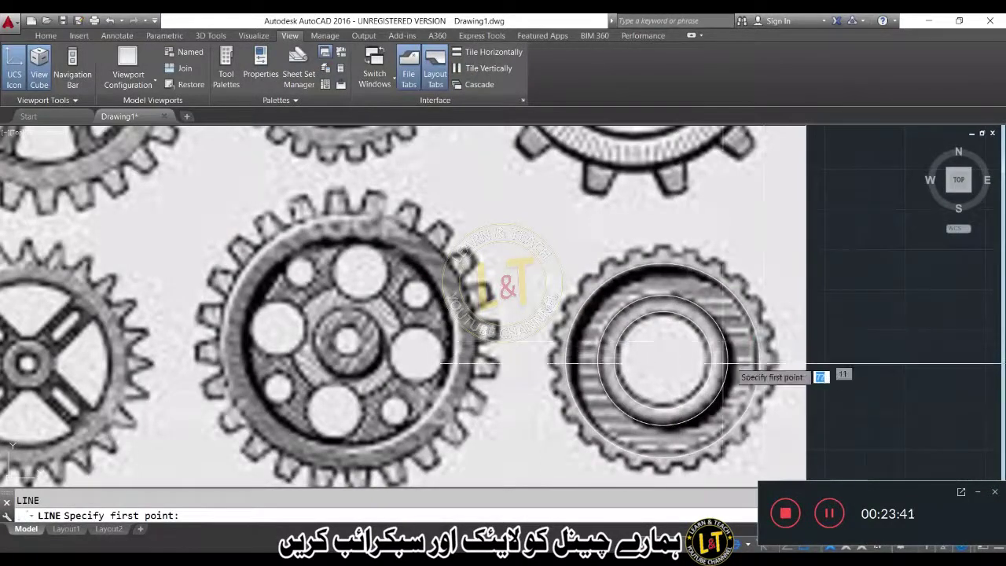
click(662, 361)
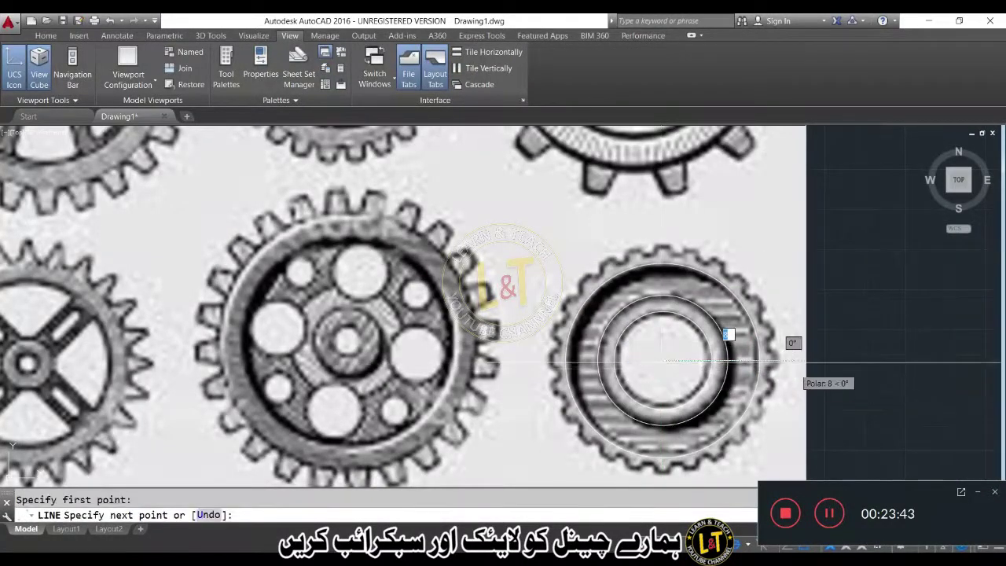
click(796, 361)
key(Return)
- Offset the horizontal line at the lower-right gear by 0.2 to its upper and lower sides
text(o)
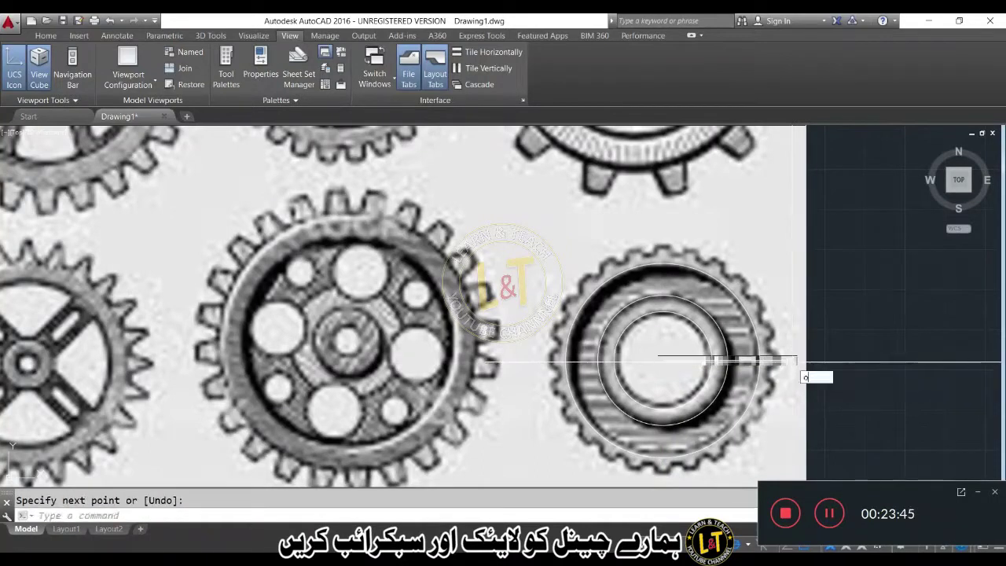
key(Return)
text(.2)
key(Return)
click(789, 361)
click(781, 341)
scroll(782, 368, up, 4)
click(773, 354)
click(774, 387)
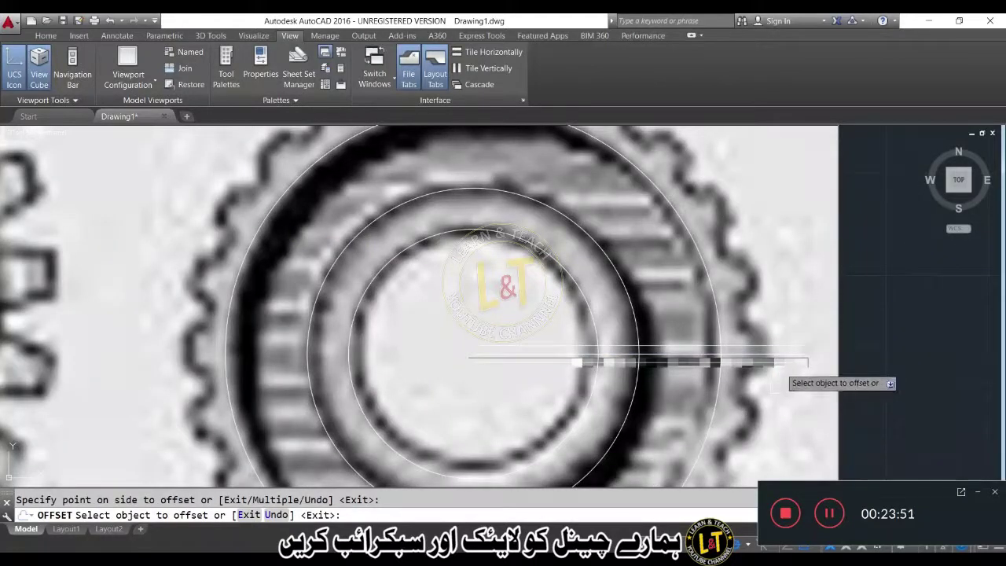
- Offset the lowest and highest of the parallel lines outward by another 0.2 each to span the tooth's width
click(780, 366)
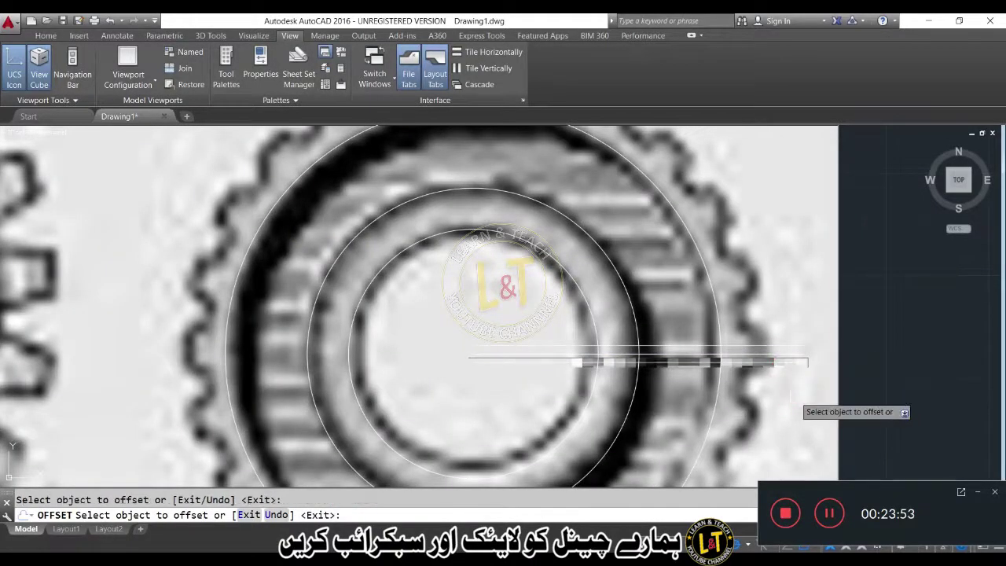
click(760, 362)
click(759, 388)
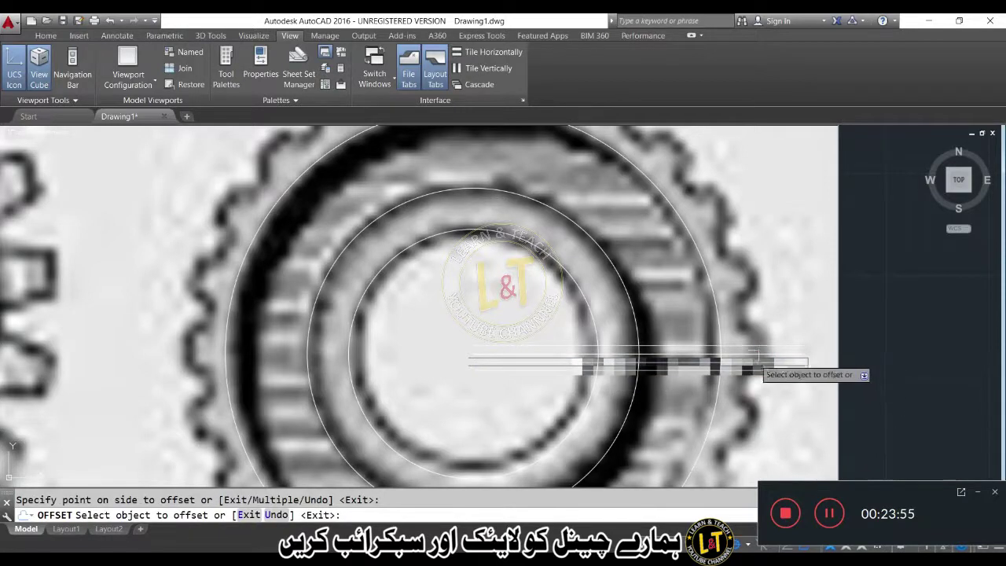
click(758, 342)
click(759, 322)
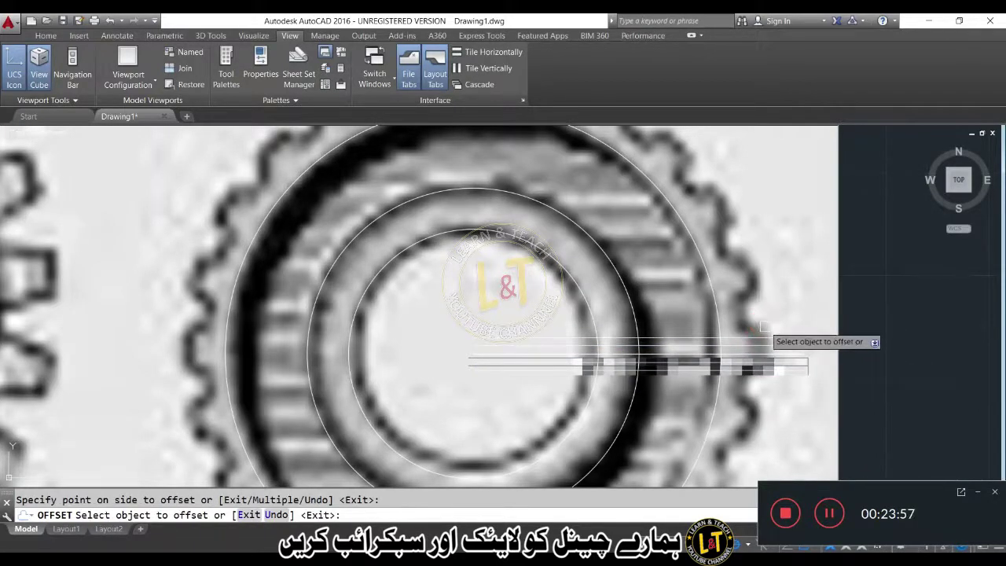
key(Escape)
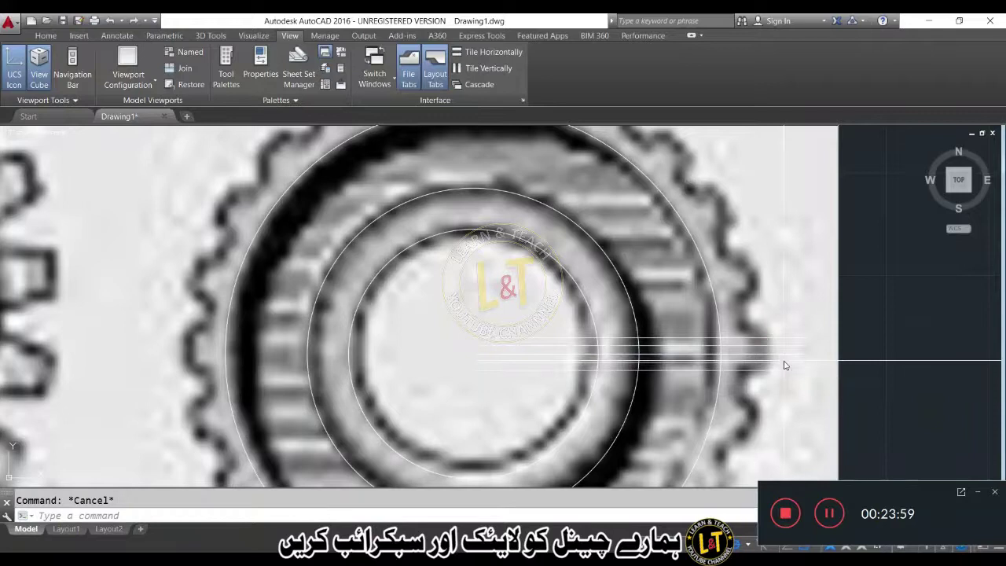
- Draw a vertical line across the tooth's tip from the highest to the lowest parallel line
text(l)
key(Return)
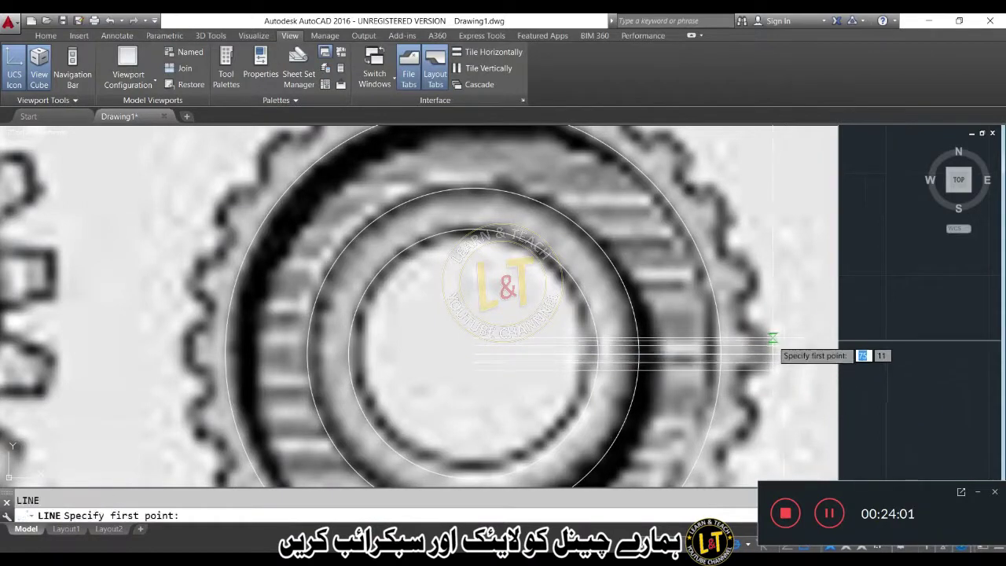
click(772, 340)
click(772, 368)
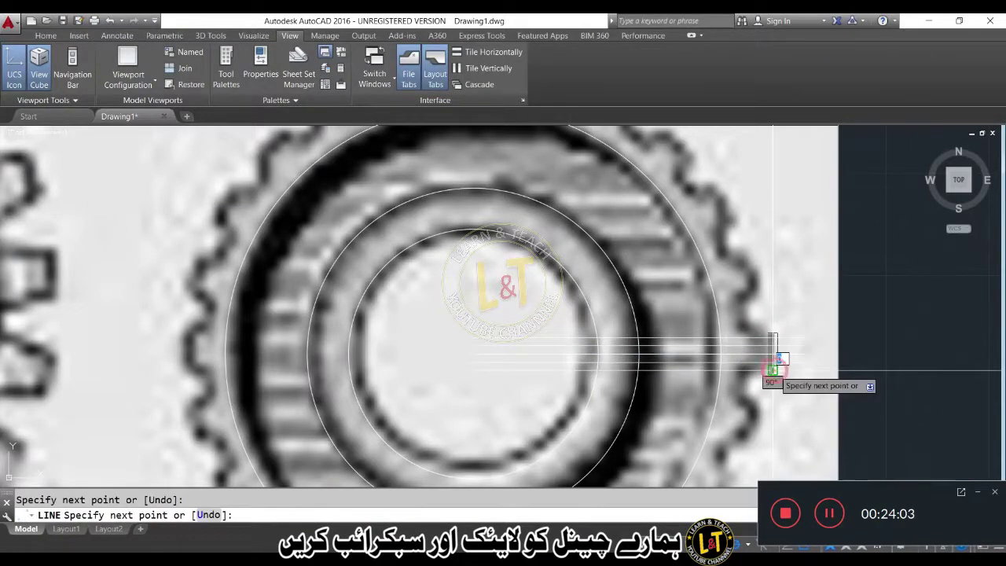
key(Escape)
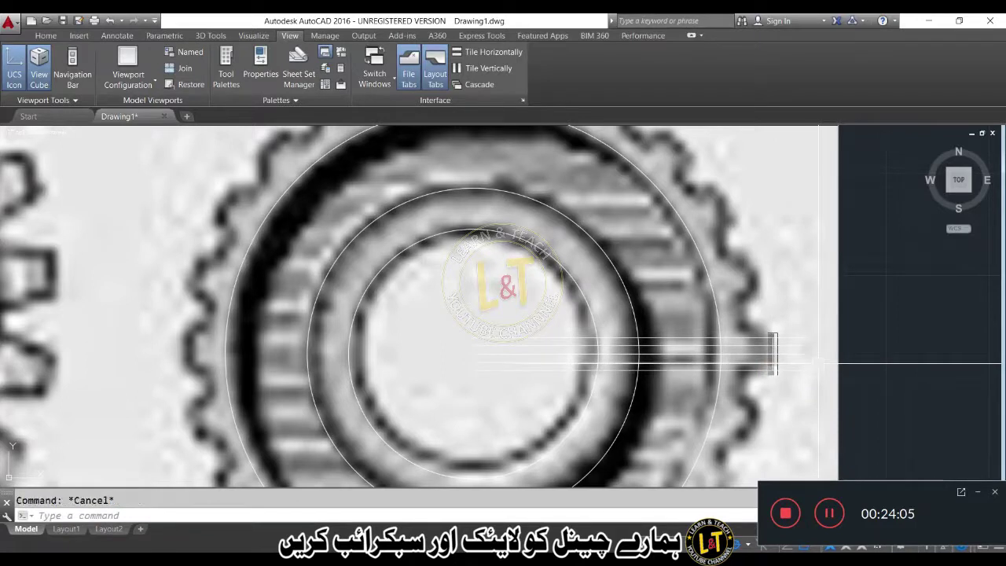
- Trim the parallel lines beyond the tooth's tip and between the hub ring's outer circle and the rim circle
key(Return)
key(Return)
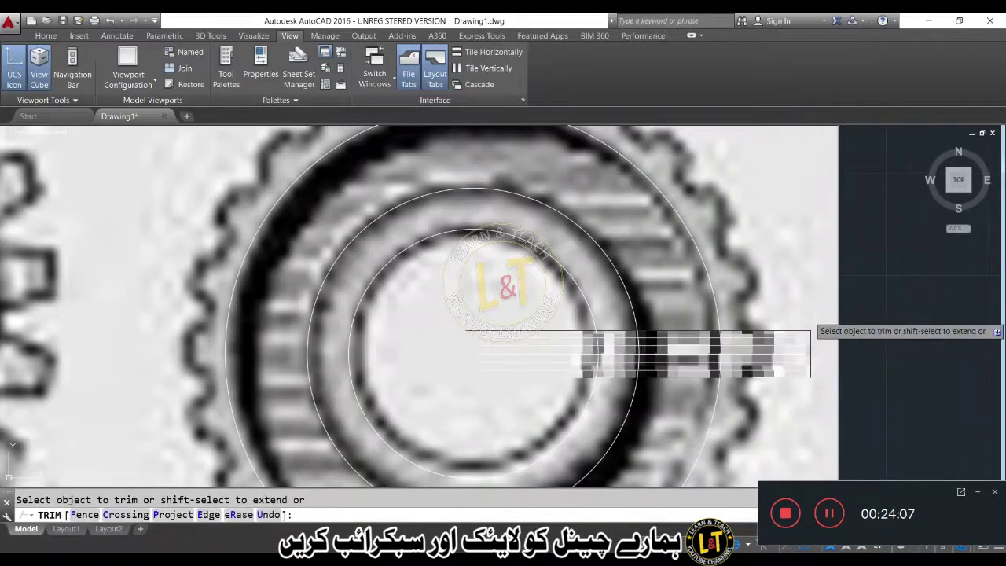
click(792, 391)
click(791, 331)
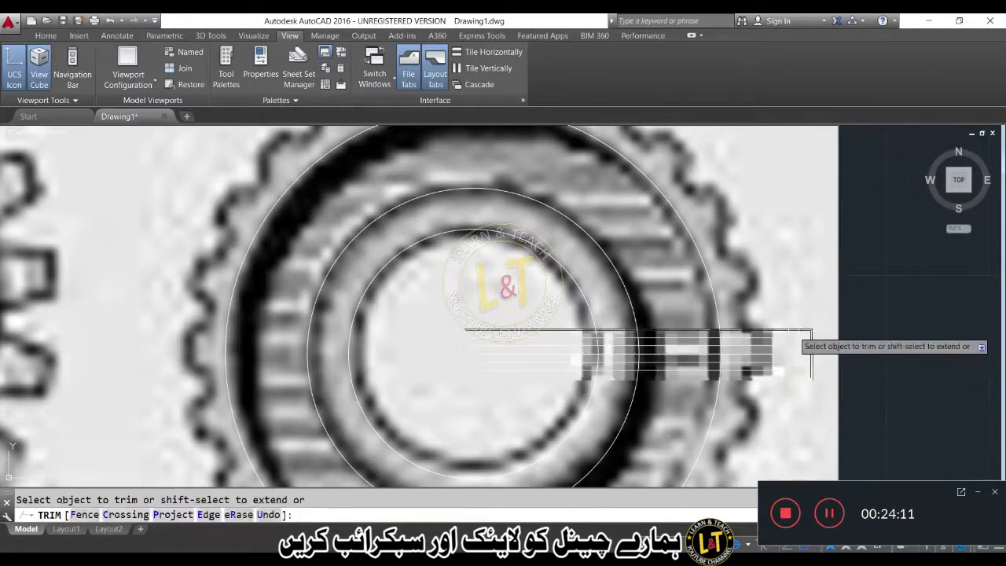
click(691, 390)
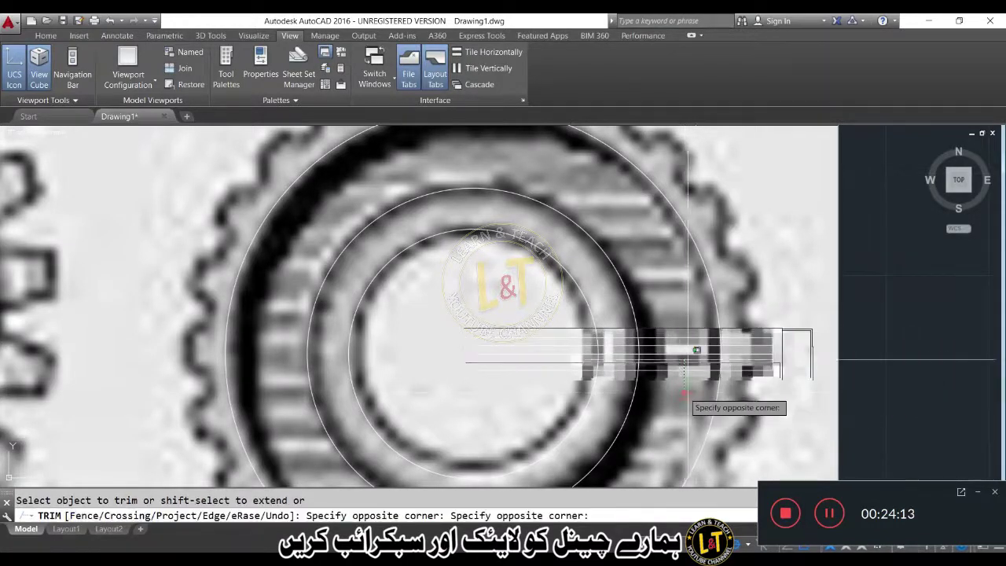
click(695, 328)
key(Return)
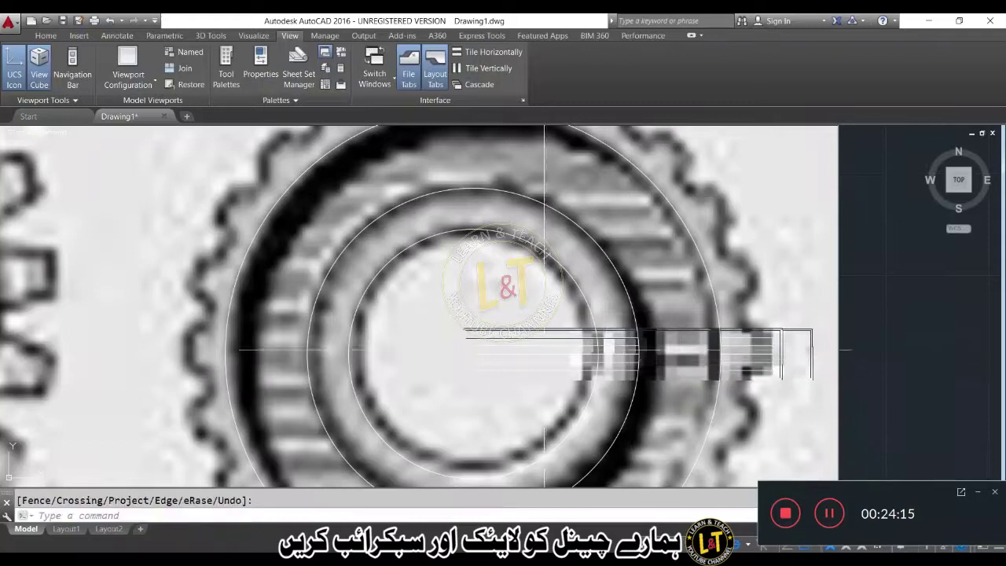
- Erase the leftover pieces of the parallel lines inside the hub ring's outer circle
click(411, 309)
click(554, 395)
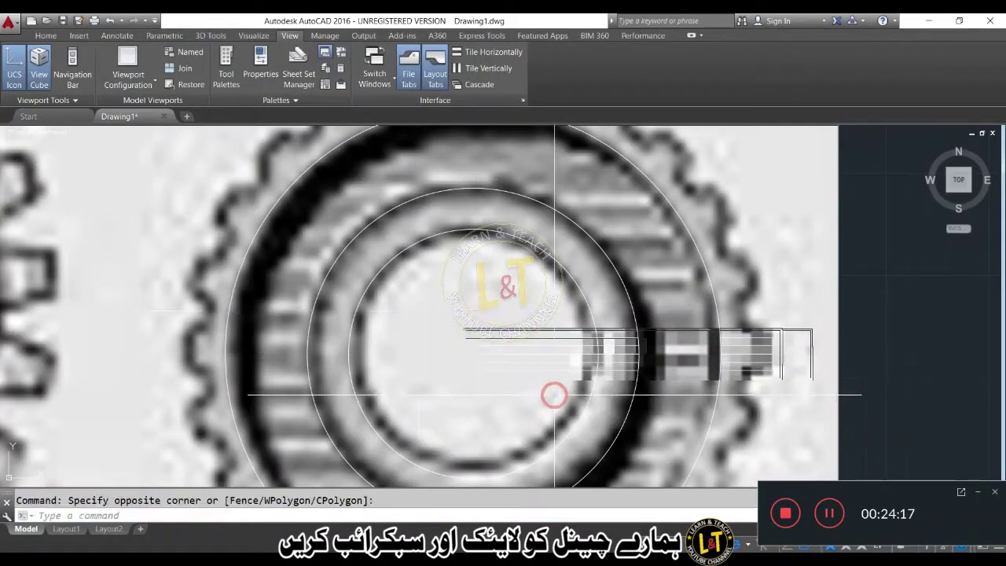
click(463, 316)
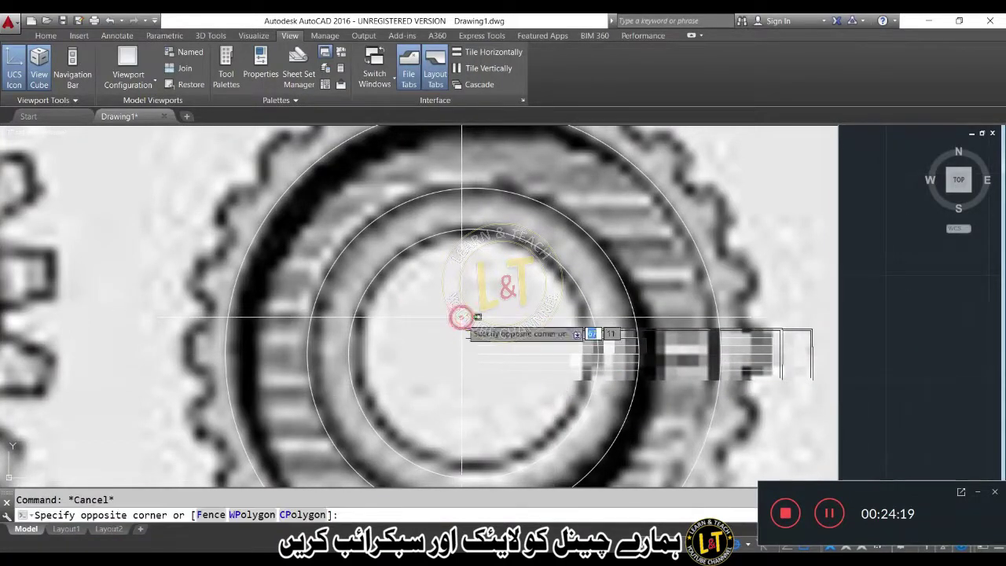
click(550, 399)
click(548, 366)
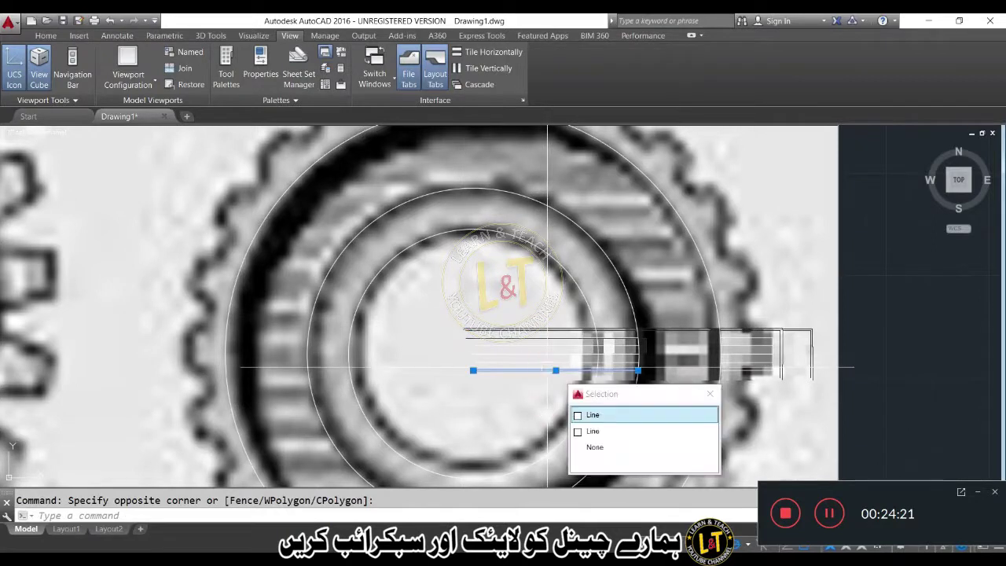
key(Delete)
click(545, 364)
key(Delete)
click(546, 352)
key(Delete)
click(548, 345)
key(Delete)
click(549, 333)
click(715, 346)
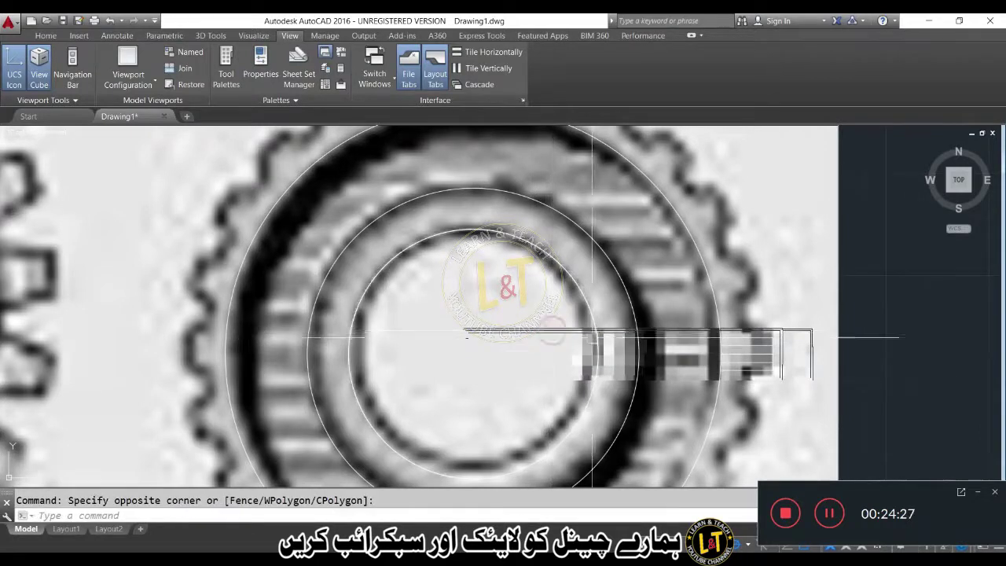
- Erase the three middle lines inside the tooth, keeping only its upper and lower edges and tip line
scroll(753, 350, up, 6)
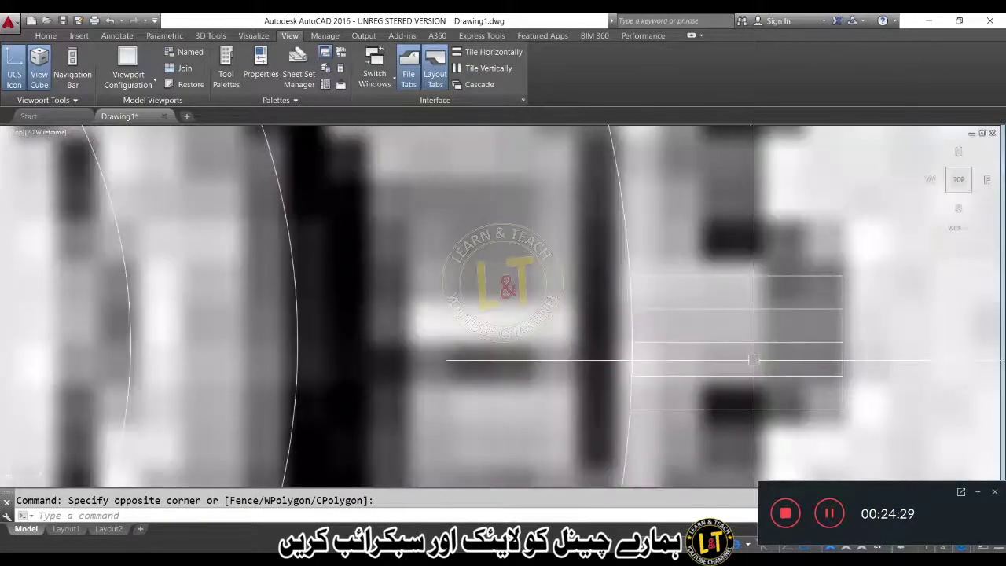
click(758, 349)
key(Delete)
click(757, 345)
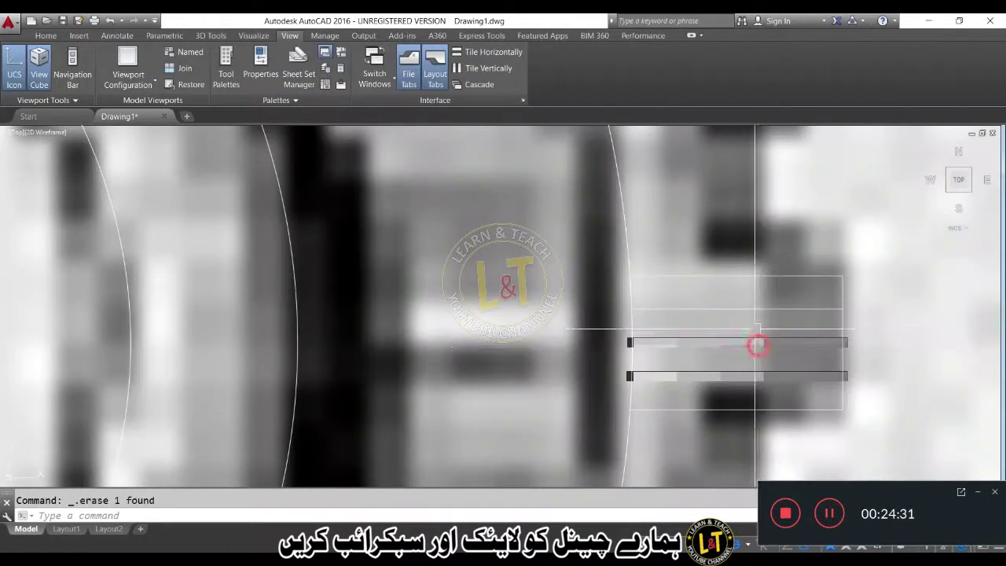
key(Delete)
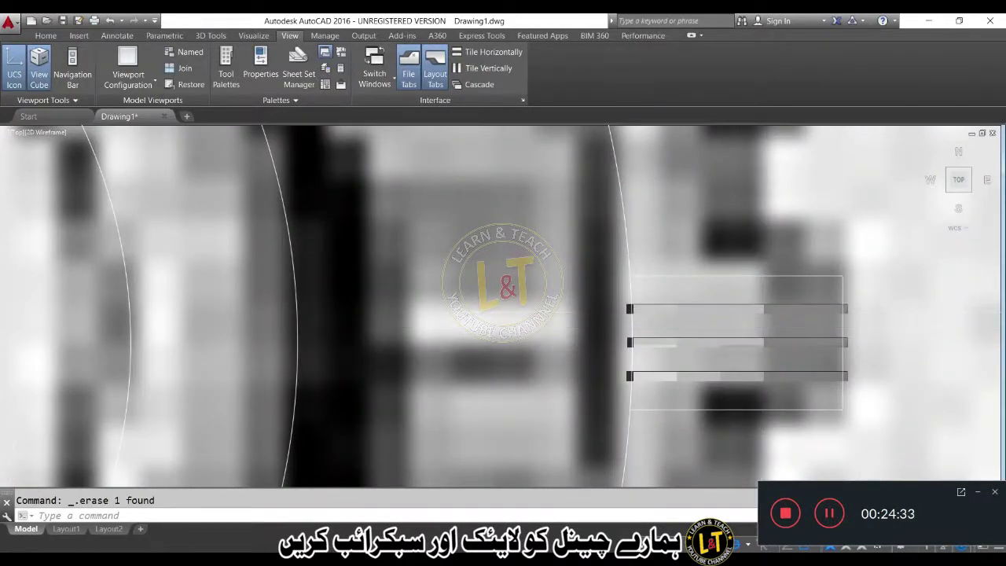
scroll(686, 342, down, 5)
scroll(686, 342, down, 2)
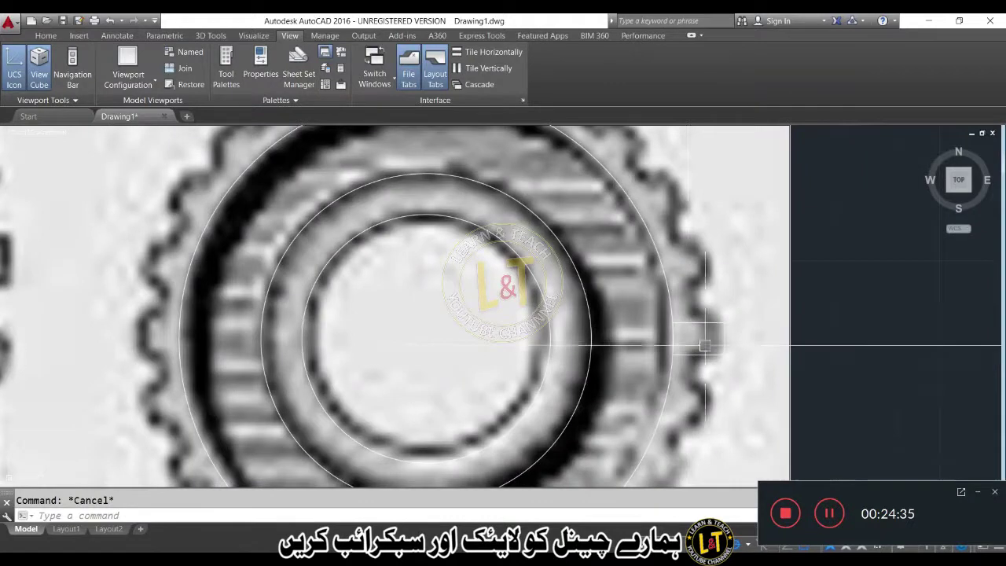
- Offset the tooth's upper and lower edges outward by 0.2 to mark the wider tooth base
scroll(727, 340, up, 2)
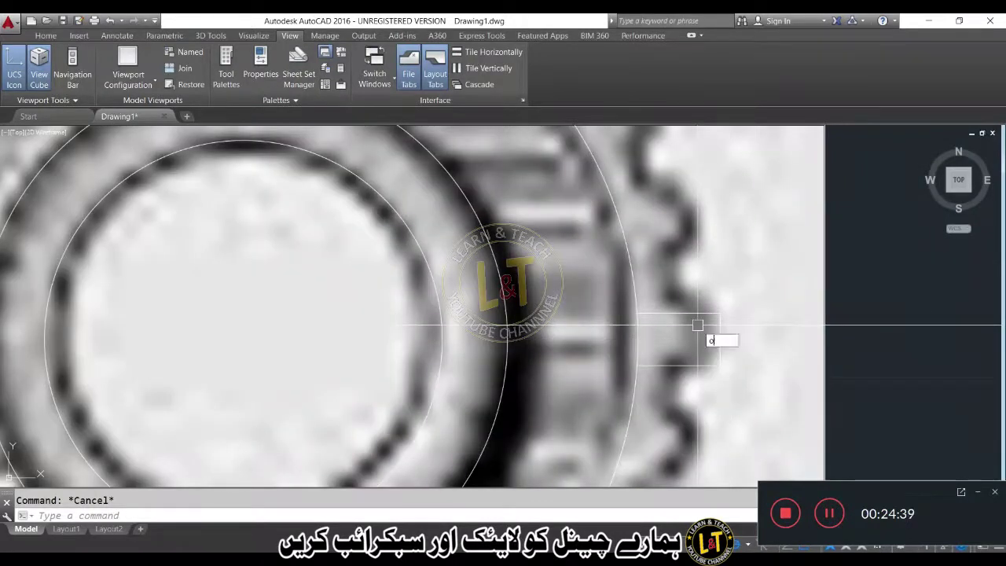
key(Return)
key(Return)
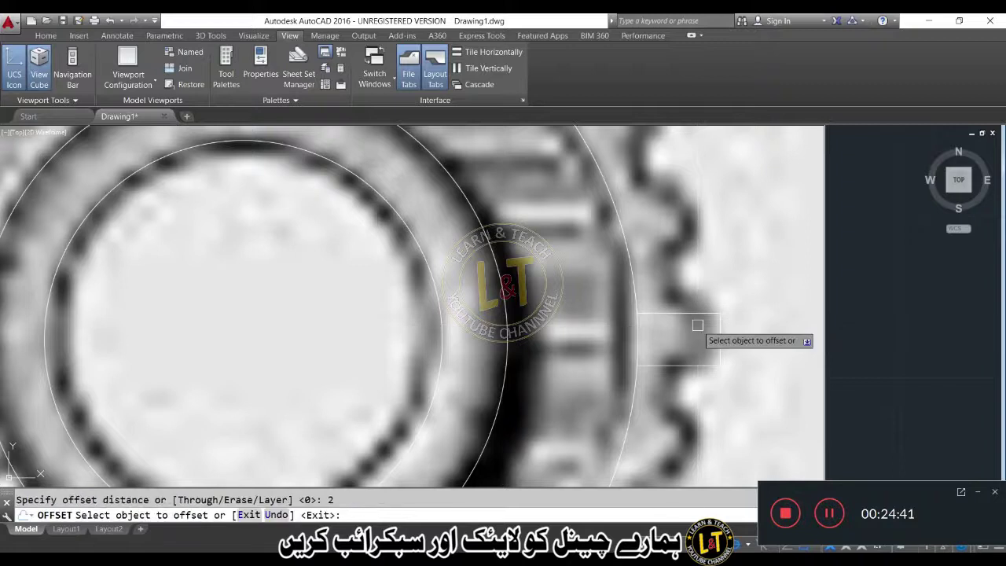
key(Escape)
key(Return)
text(.2)
key(Return)
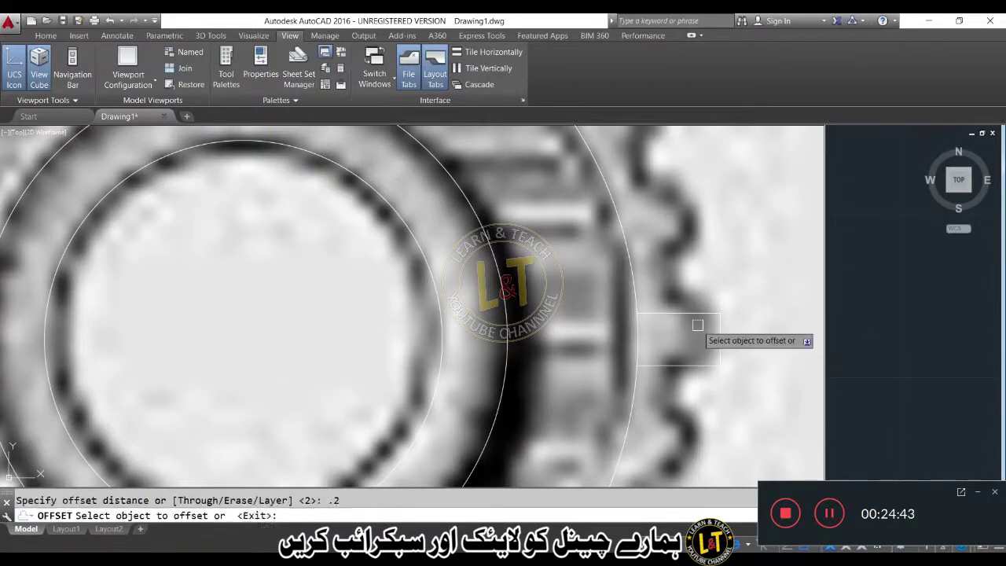
click(684, 315)
click(684, 302)
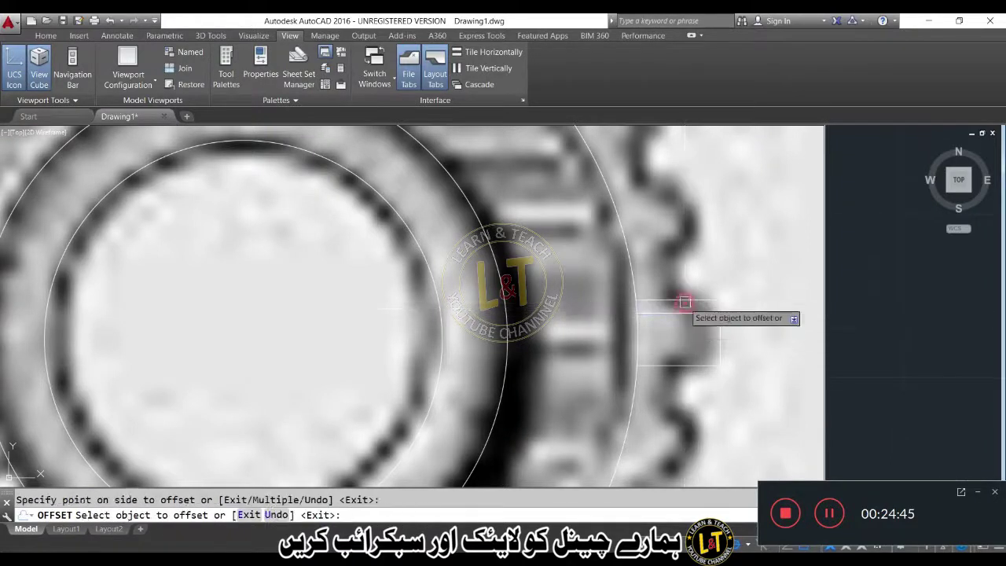
click(684, 367)
click(683, 389)
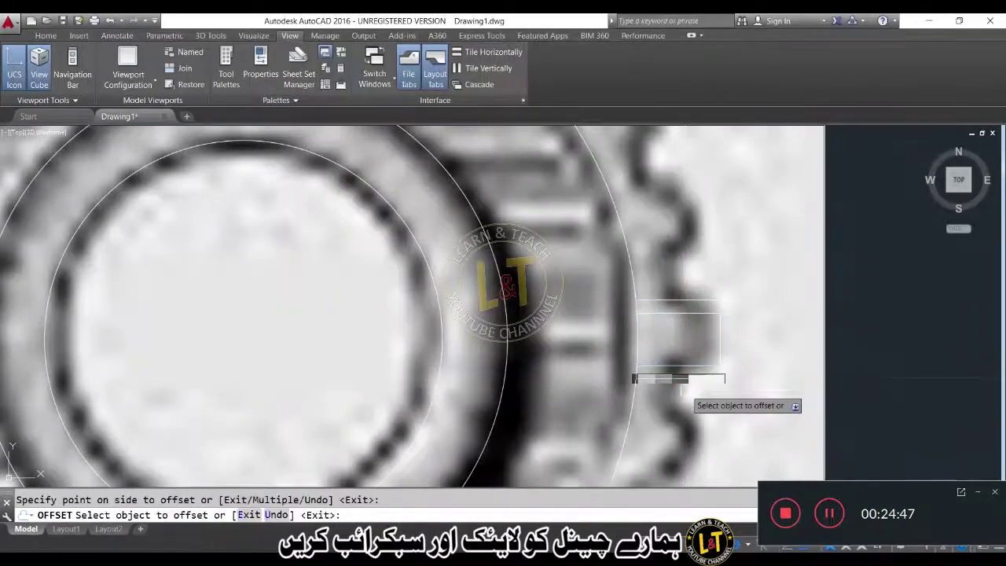
key(Escape)
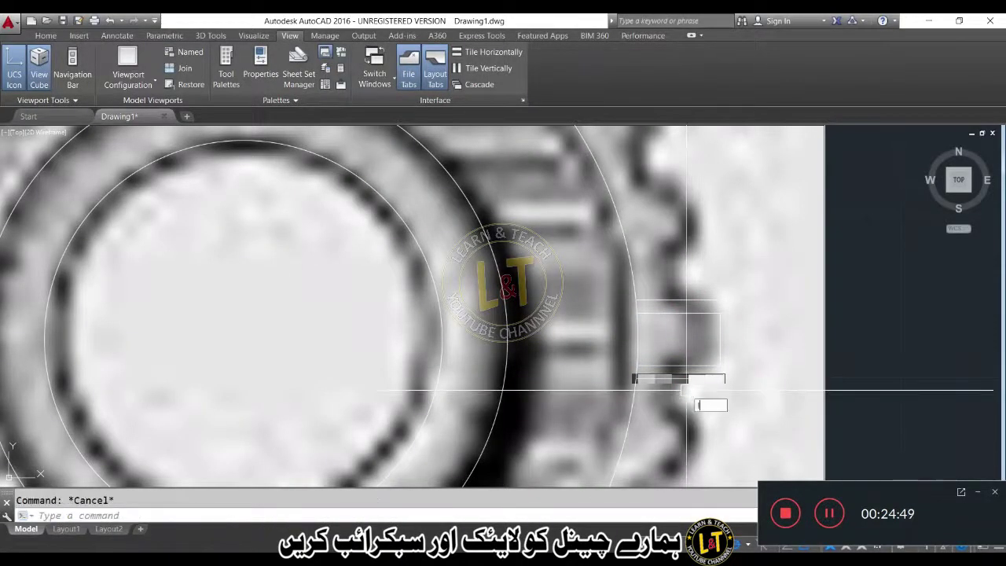
- Draw the tooth's lower flank as a slanted line from the tip's lower corner to the lower offset line's end on the rim circle
text(l)
key(Return)
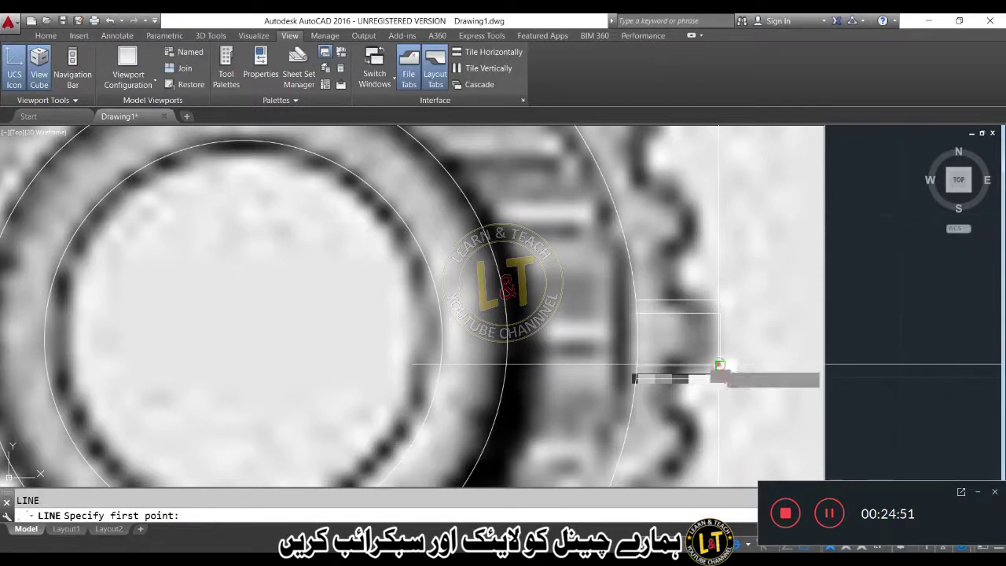
click(719, 363)
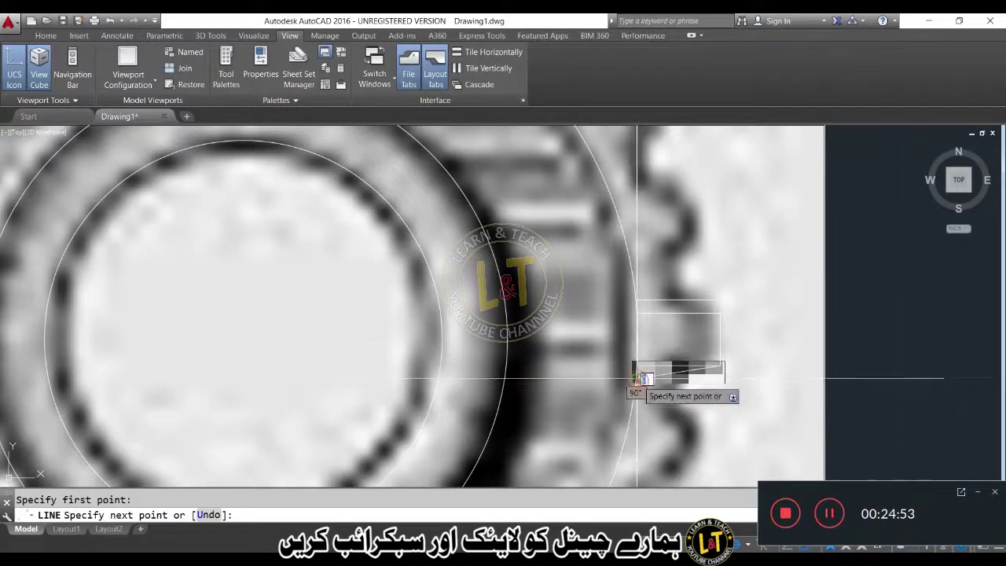
click(637, 378)
key(Return)
- Draw the slanted upper flank from near the tip to the upper offset line's end on the rim, and erase the tooth's straight horizontal lines
key(Return)
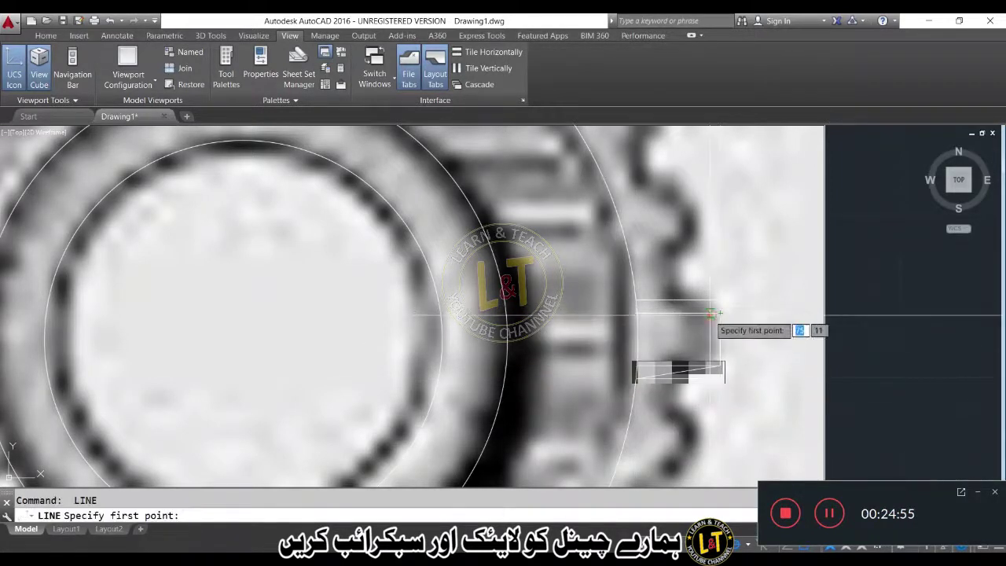
click(711, 313)
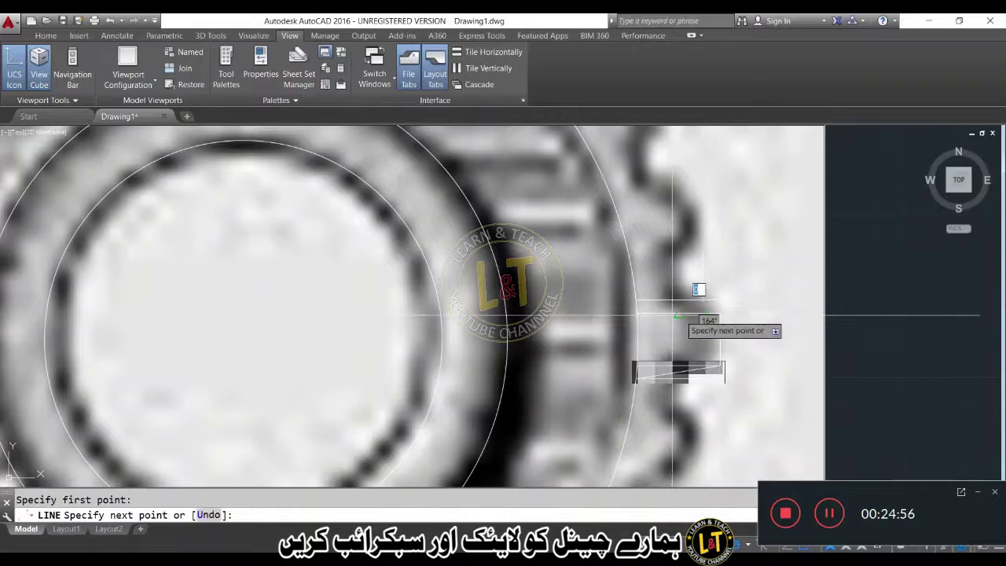
click(636, 299)
key(Return)
key(Escape)
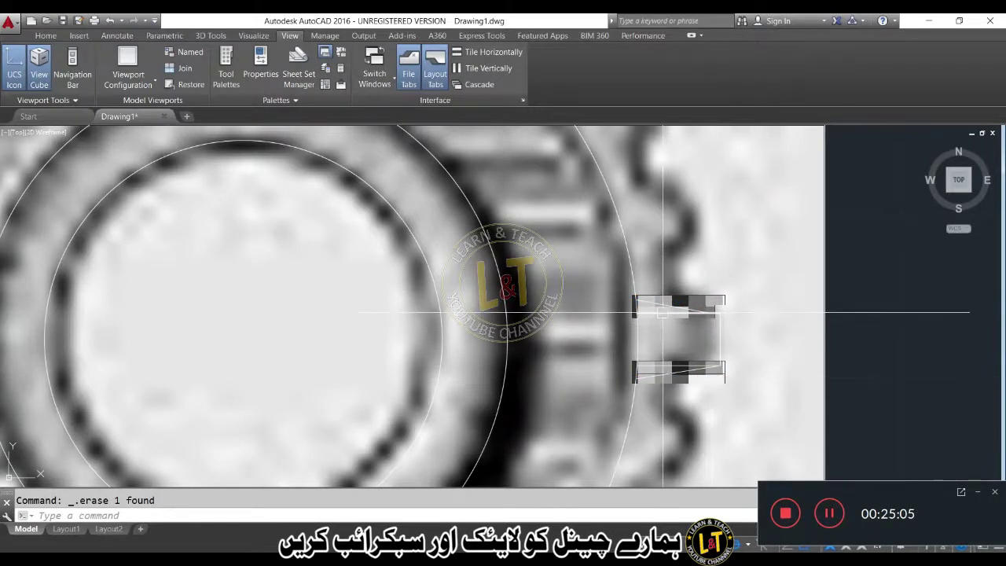
key(Delete)
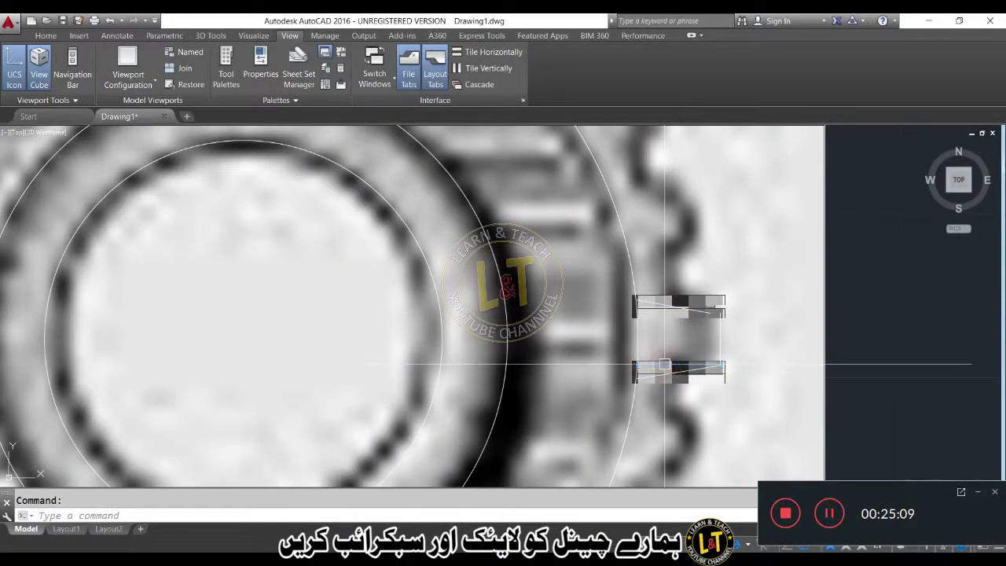
- Fillet the upper and lower corners where the tooth's slanted flanks meet its vertical tip line
scroll(663, 384, up, 4)
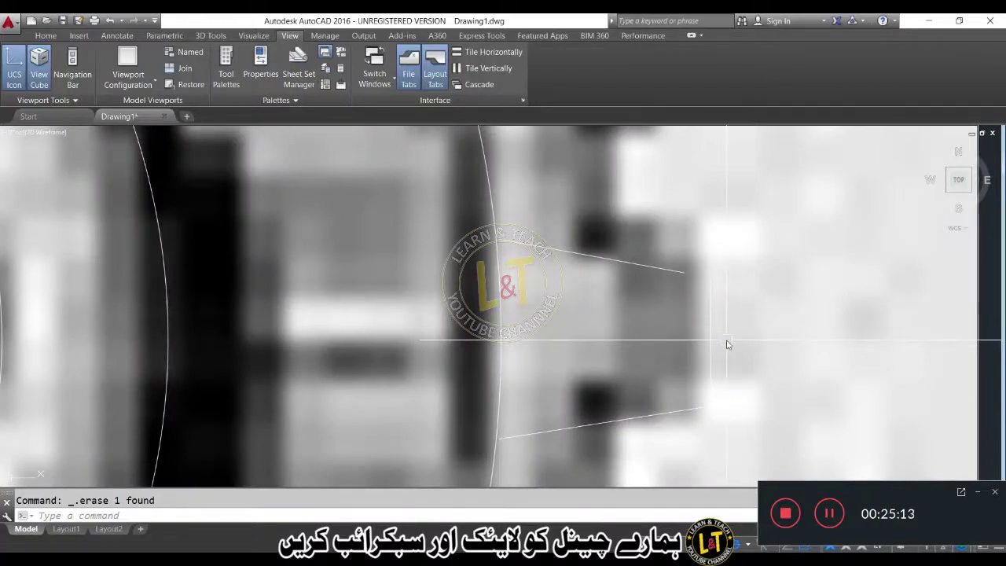
text(f)
key(Return)
click(649, 267)
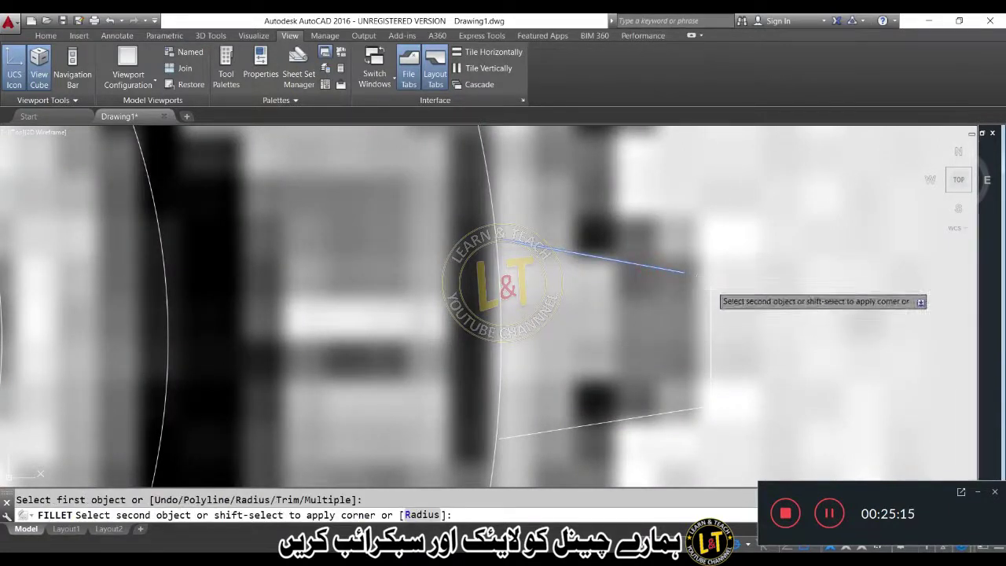
click(713, 286)
key(Return)
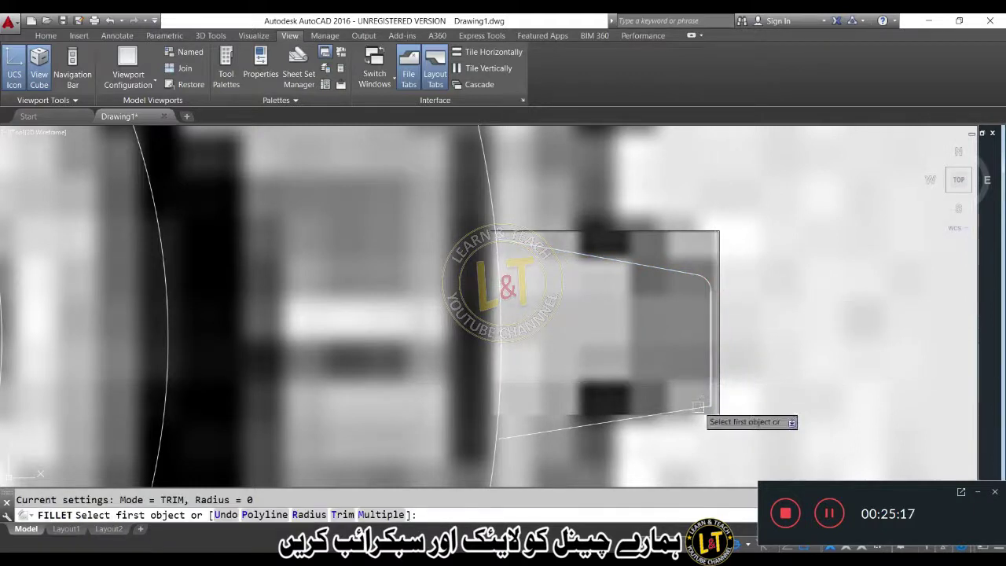
click(697, 406)
click(711, 318)
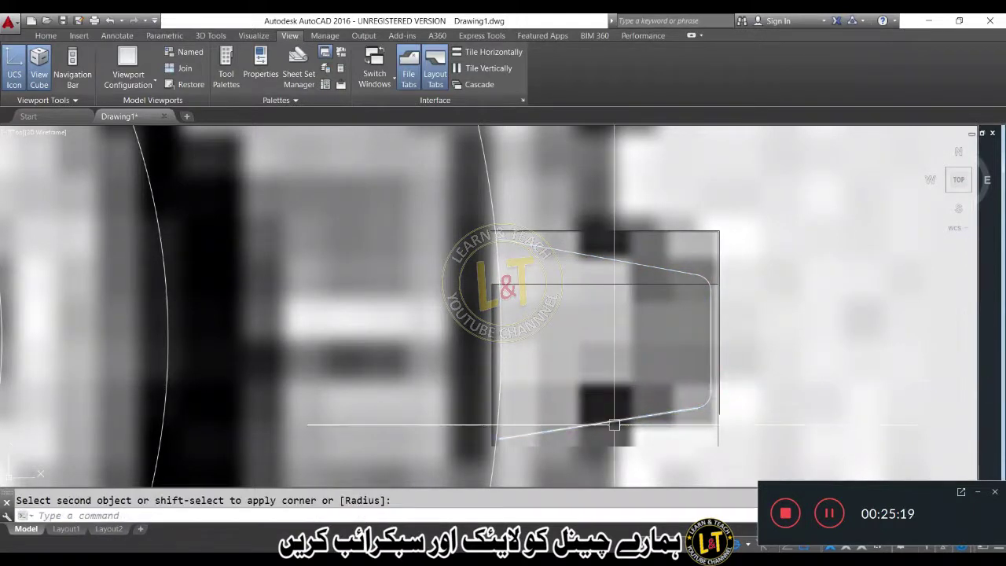
- Extend the tooth's slanted flanks to the gear's rim circle
key(Escape)
text(ex)
key(Return)
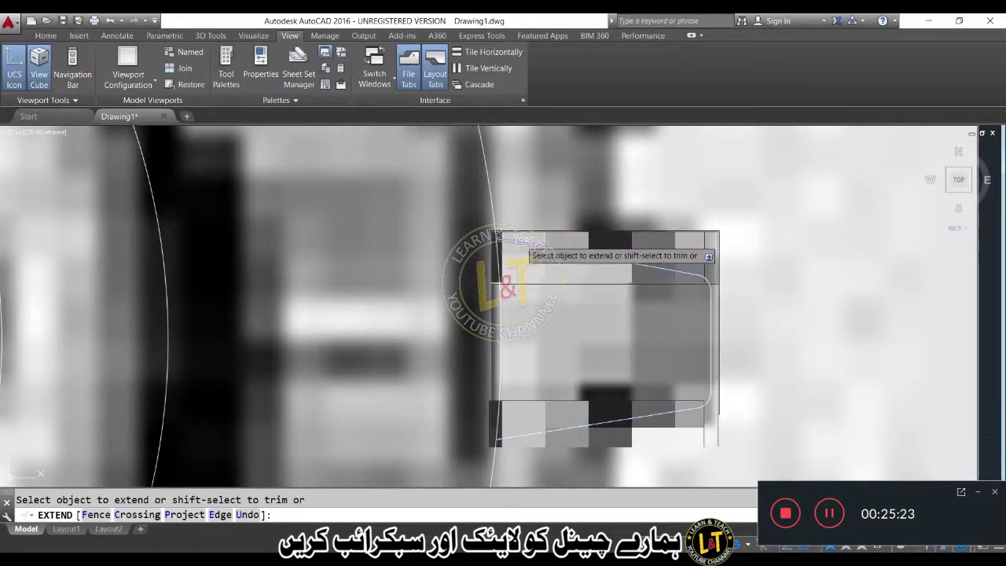
scroll(519, 261, down, 2)
scroll(528, 277, down, 2)
key(Escape)
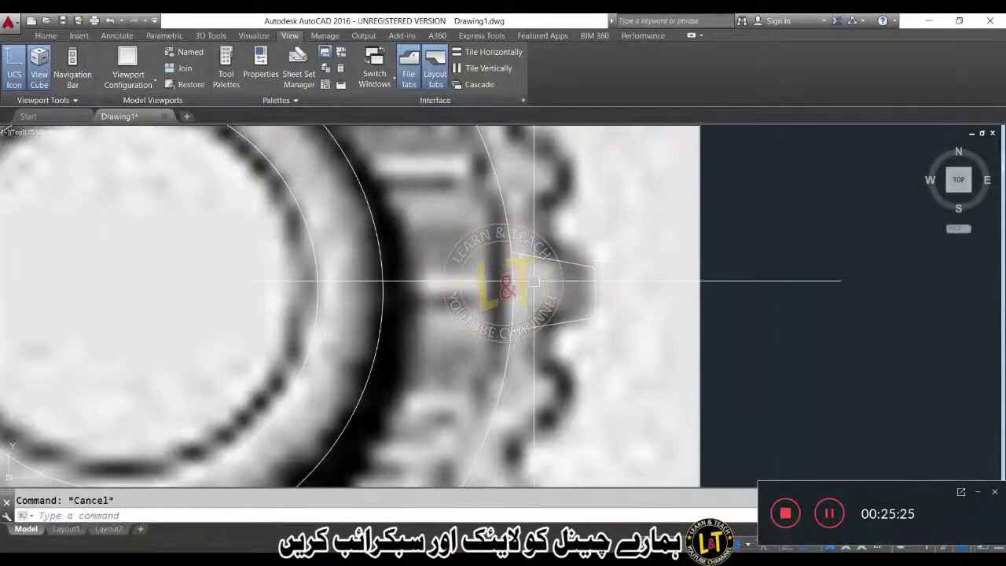
- Create a polar array of the filleted tooth outline, without the rim circle, about the ring gear's centre
scroll(534, 281, down, 2)
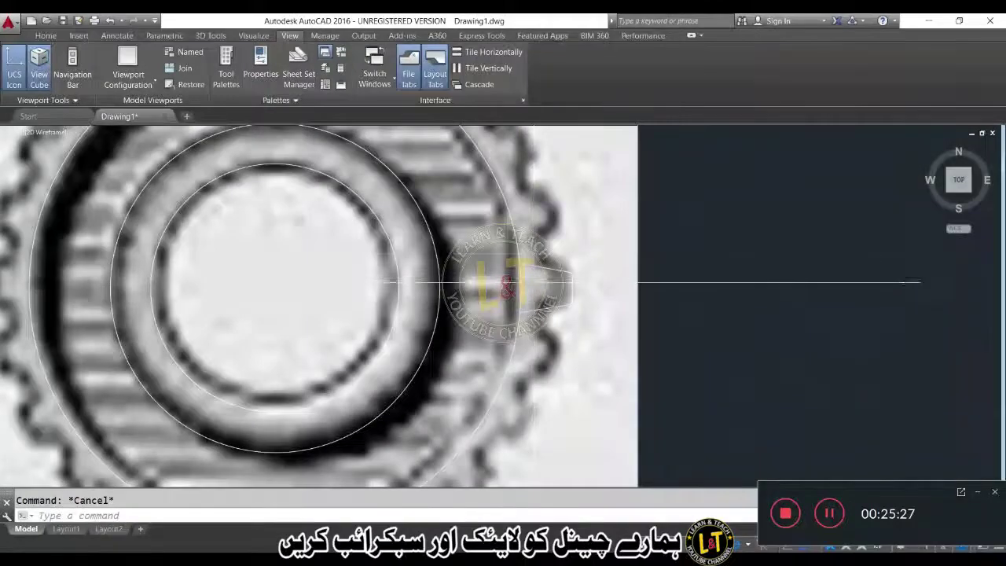
click(636, 260)
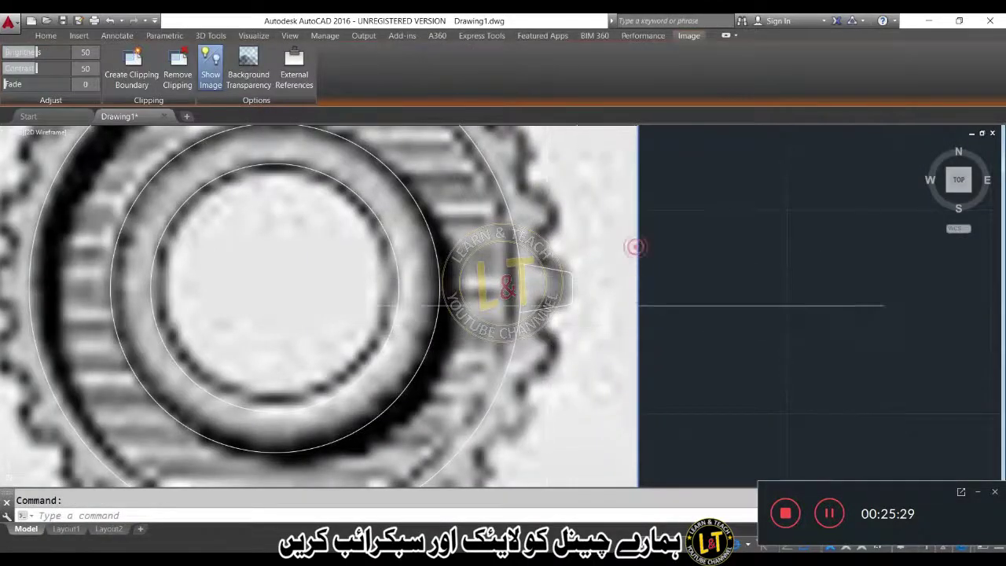
key(Escape)
click(627, 253)
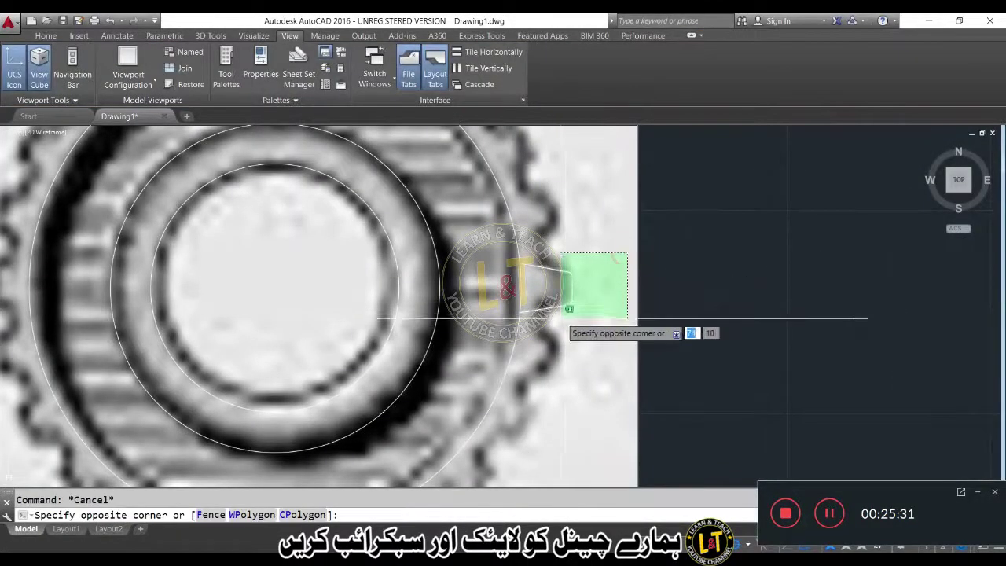
click(519, 325)
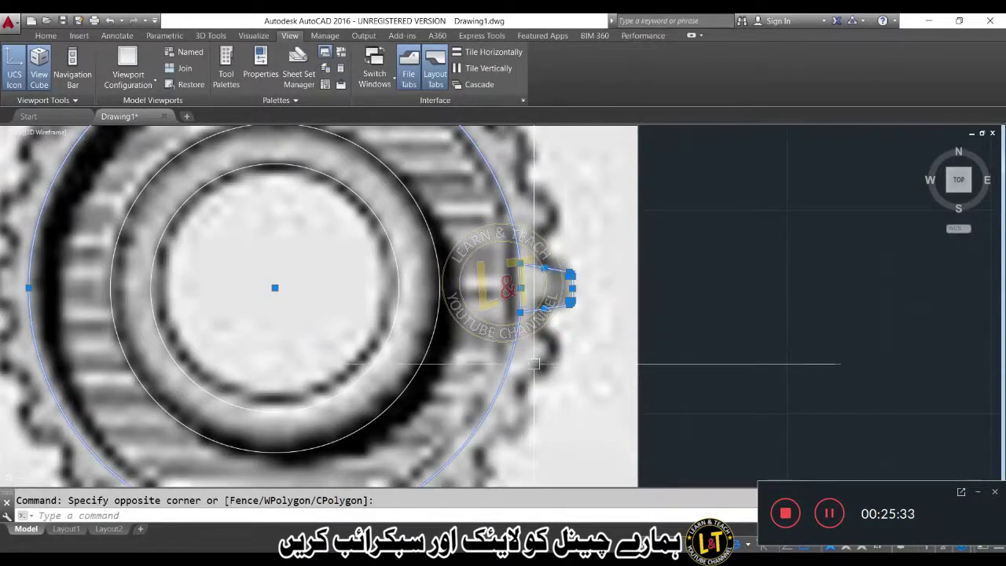
shift+click(509, 362)
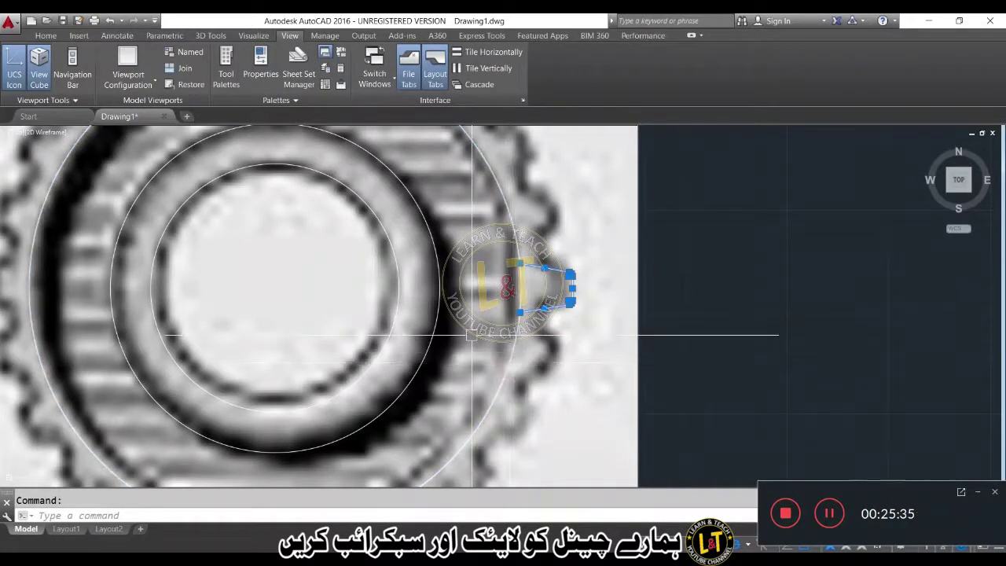
key(Return)
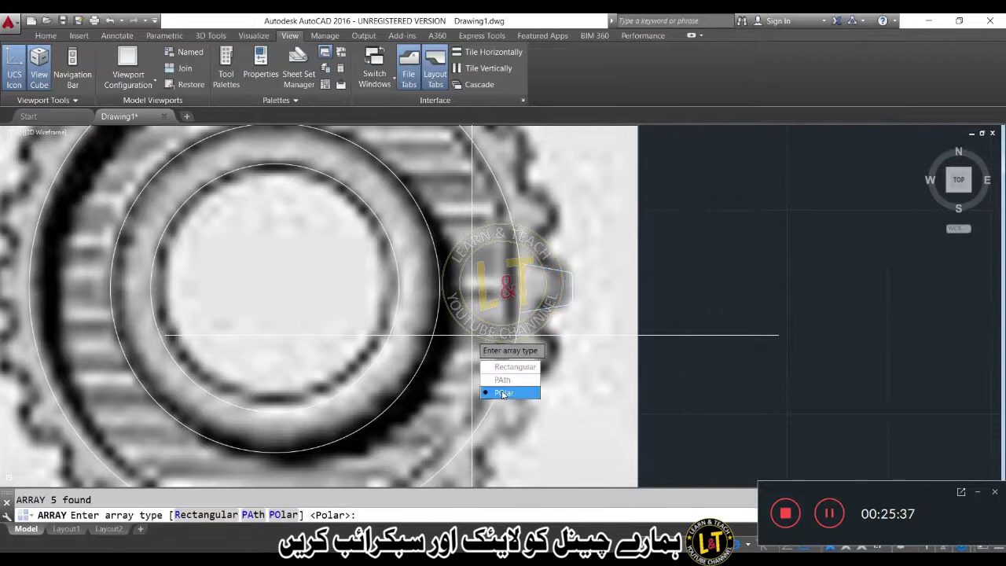
click(502, 393)
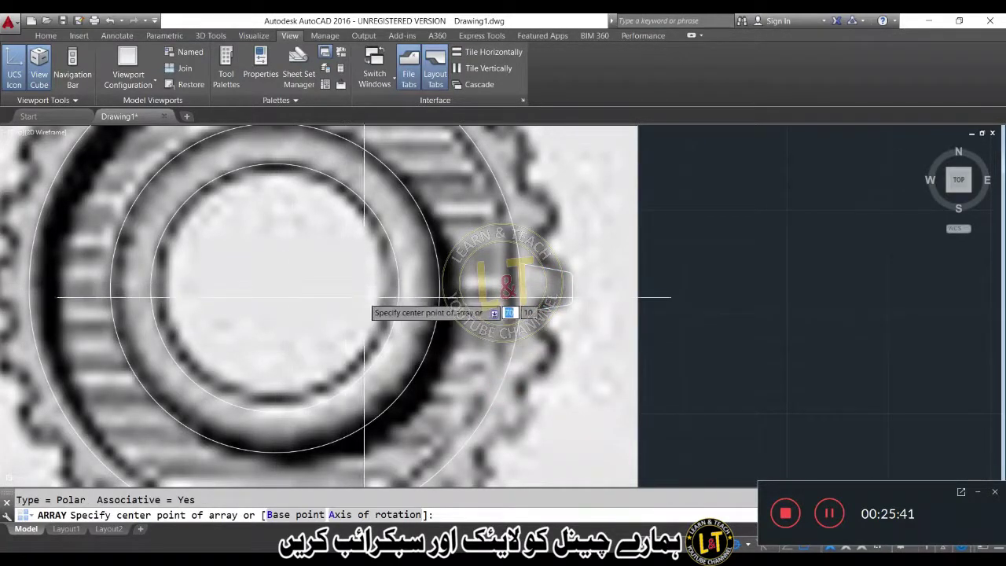
scroll(361, 299, down, 5)
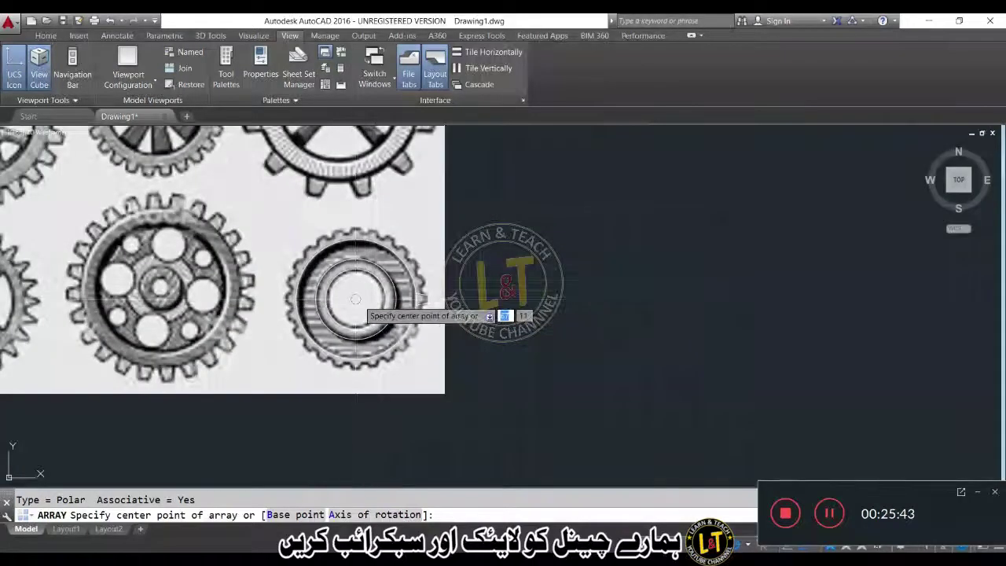
click(355, 299)
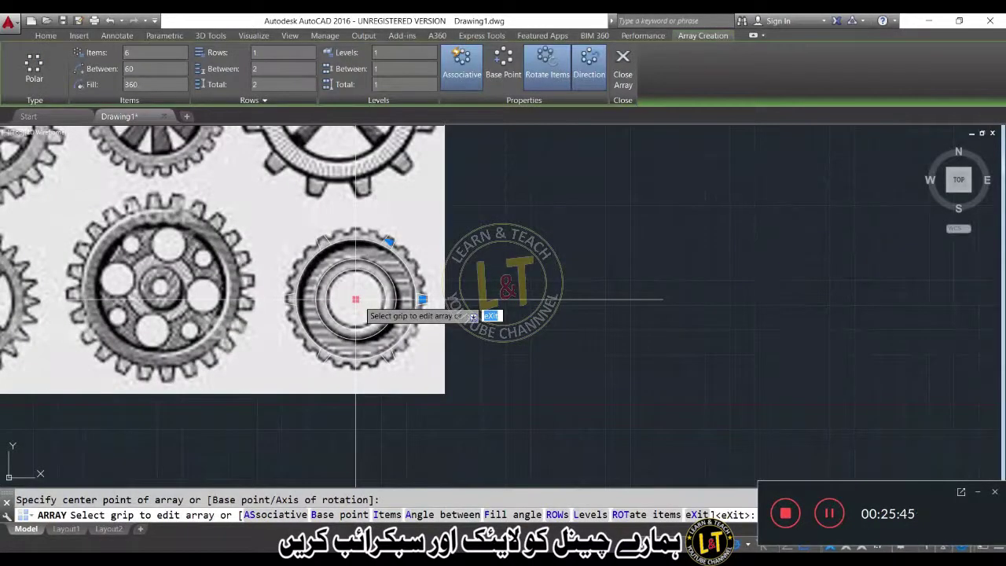
- Set the tooth array to 30 items over the full circle and finish it
text(i)
key(Return)
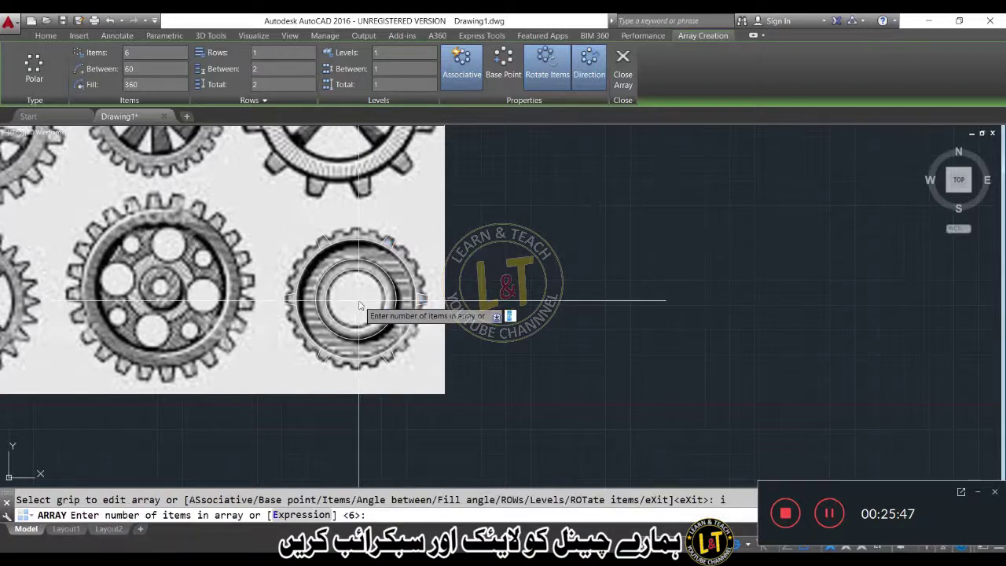
key(Return)
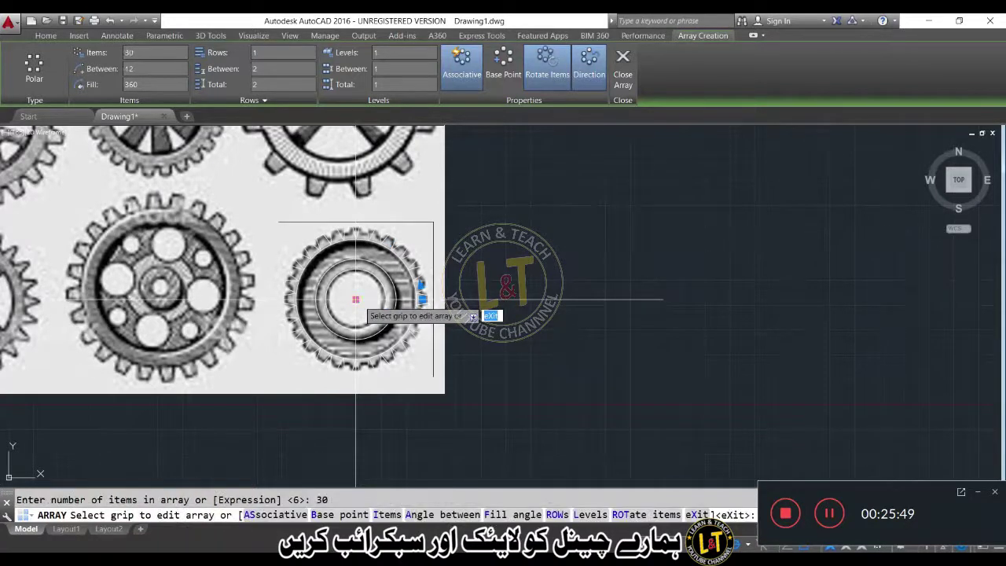
scroll(355, 298, up, 4)
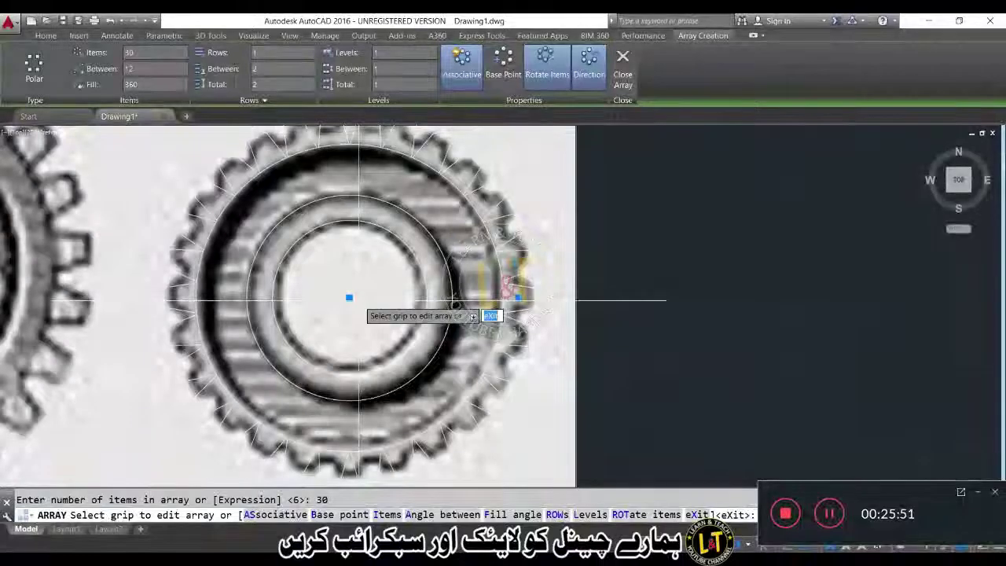
key(Return)
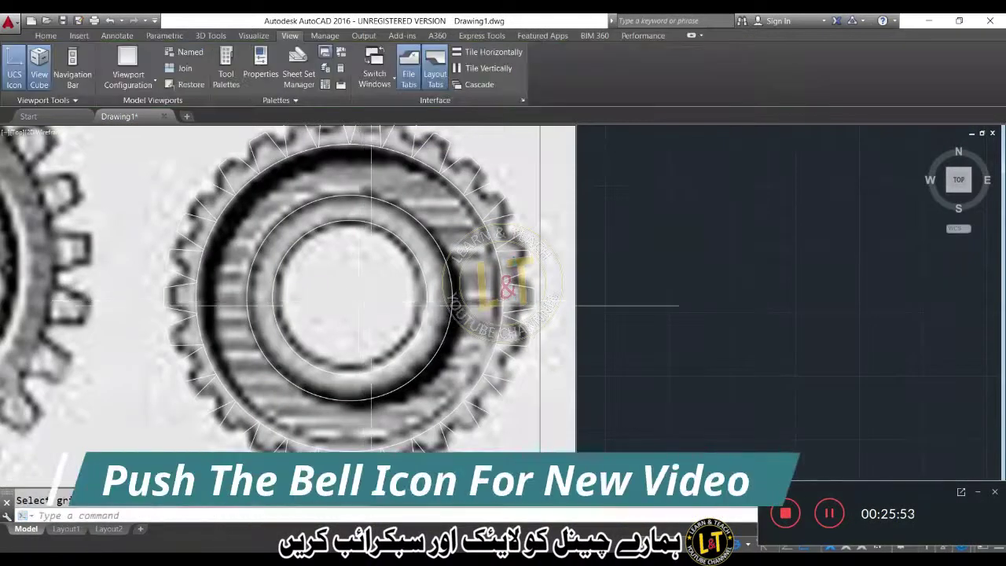
- Move the complete ring gear tracing, with its circles and arrayed teeth, off the reference image
scroll(359, 298, down, 4)
click(288, 228)
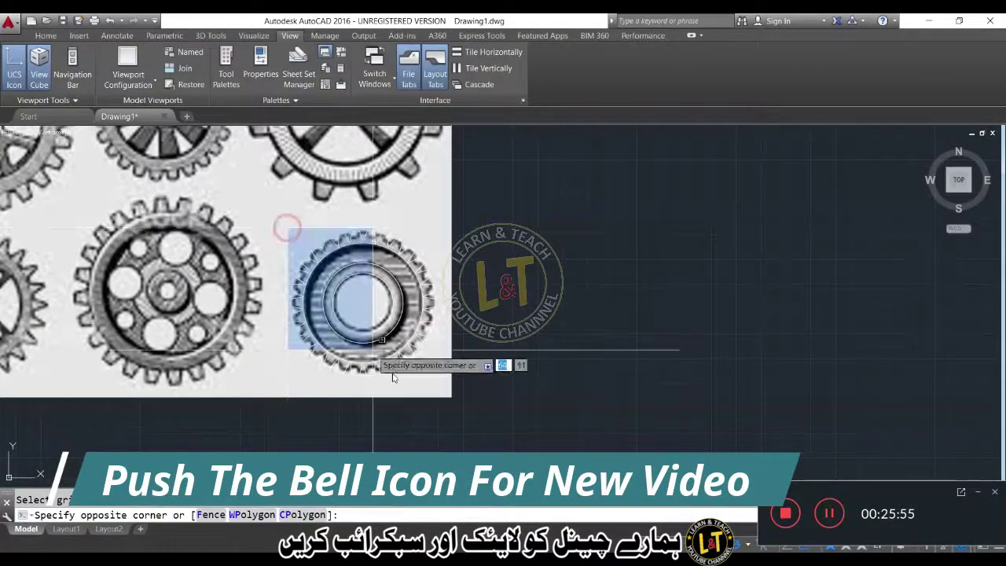
click(440, 388)
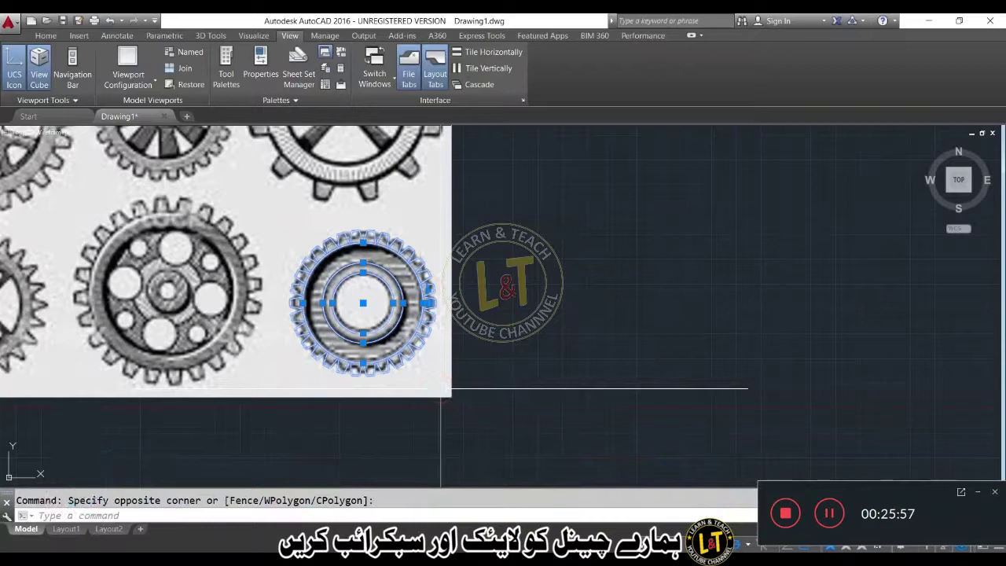
key(Return)
click(439, 379)
scroll(434, 379, down, 6)
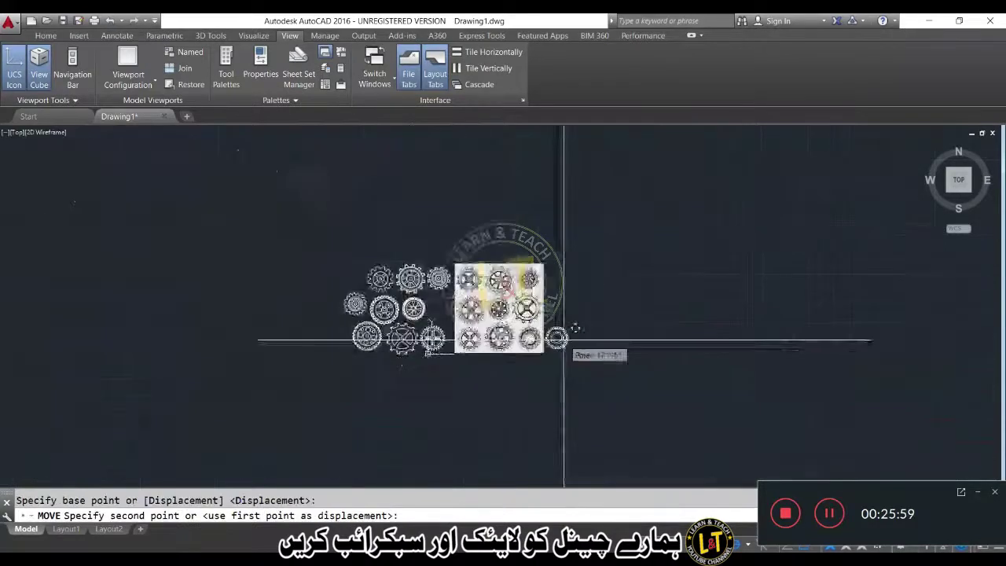